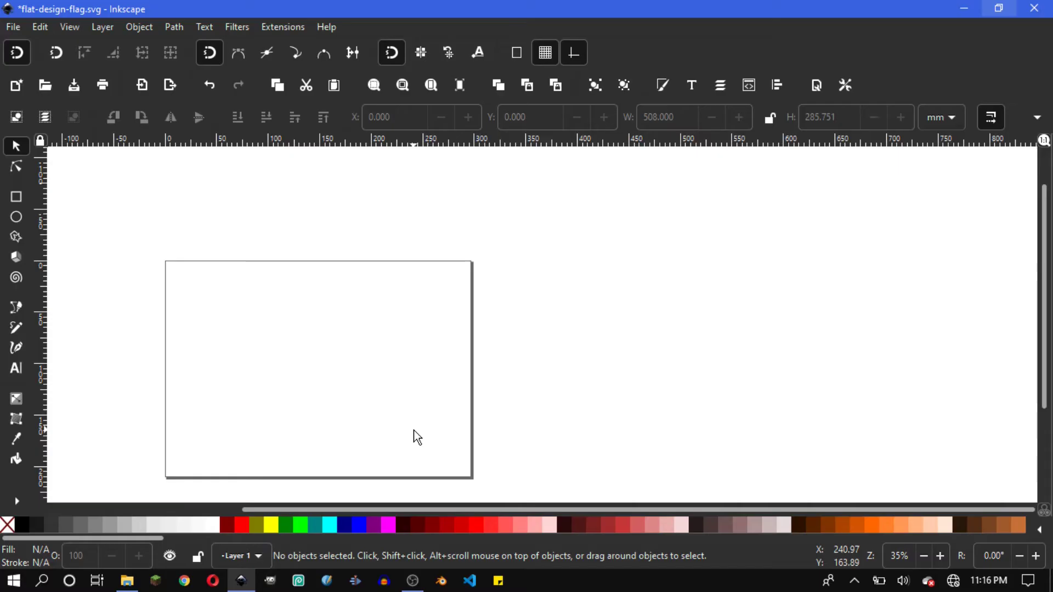
# Open the Align and Distribute and Fill and Stroke panels, then zoom the page to 1:1.
pyautogui.click(778, 85)
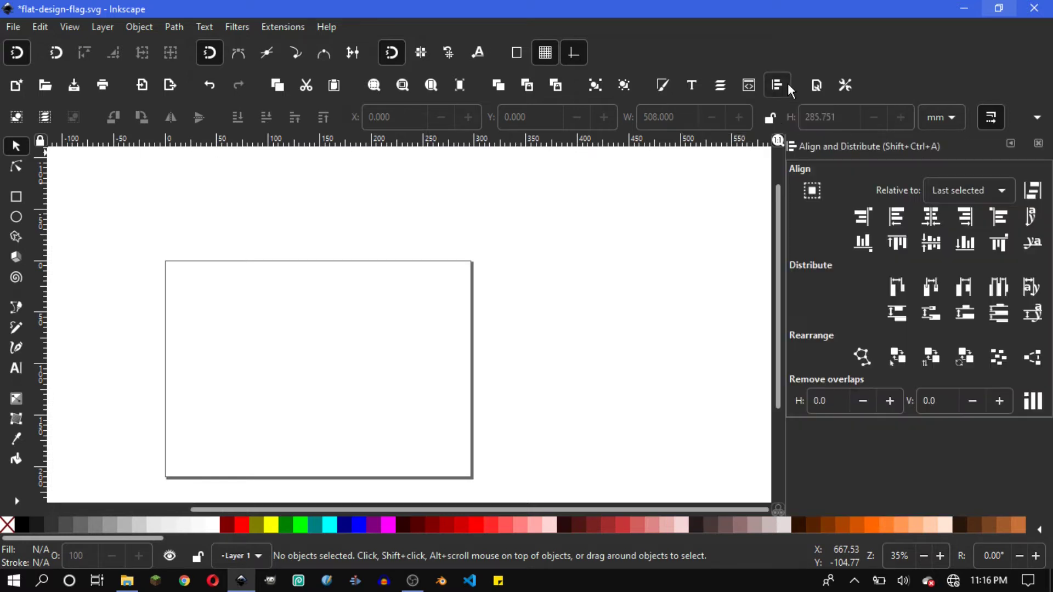
pyautogui.click(663, 86)
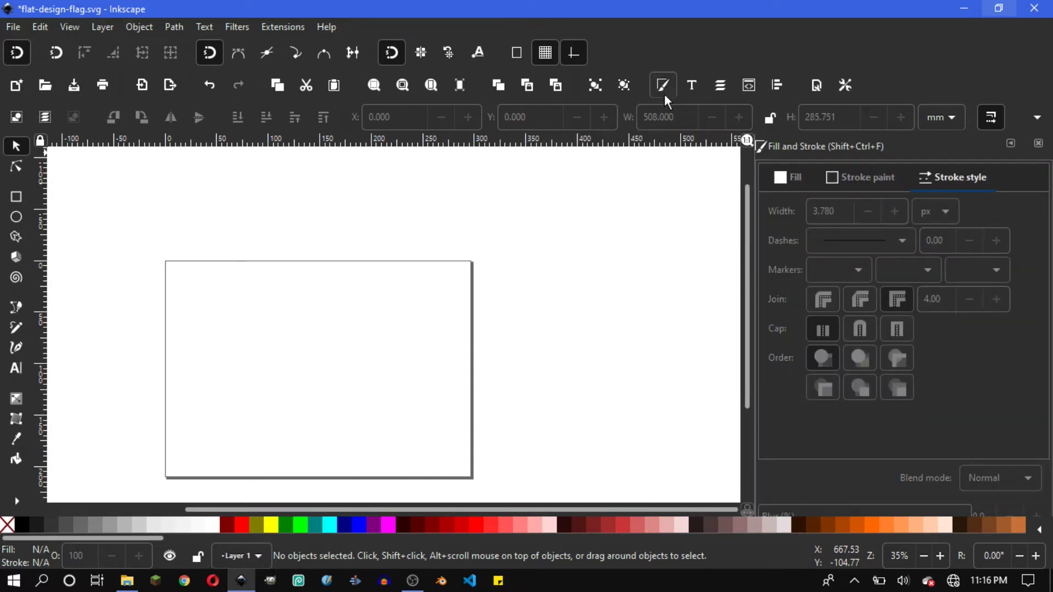
pyautogui.click(68, 27)
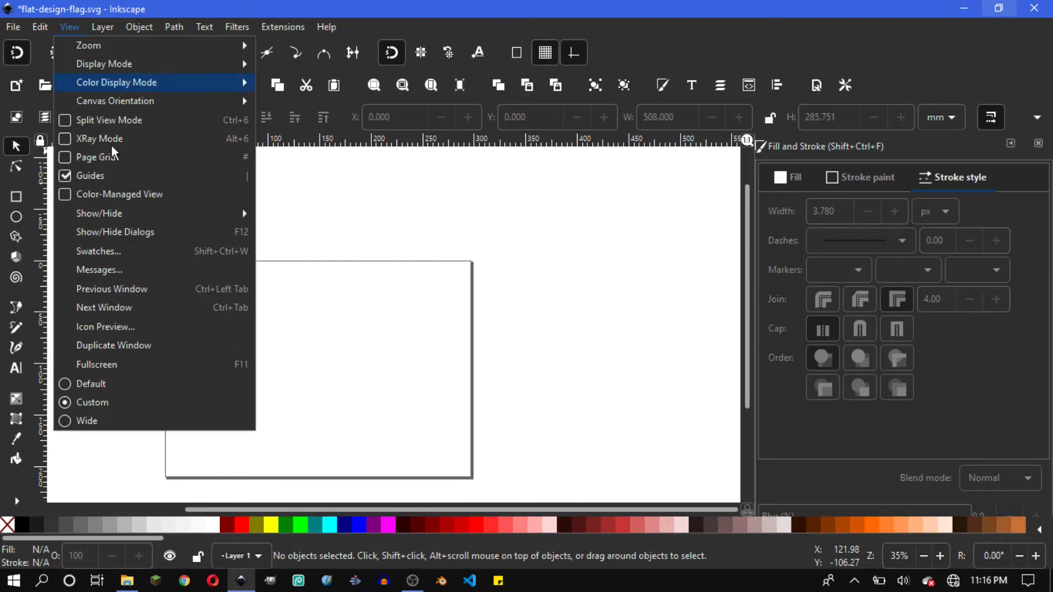
pyautogui.moveTo(88, 45)
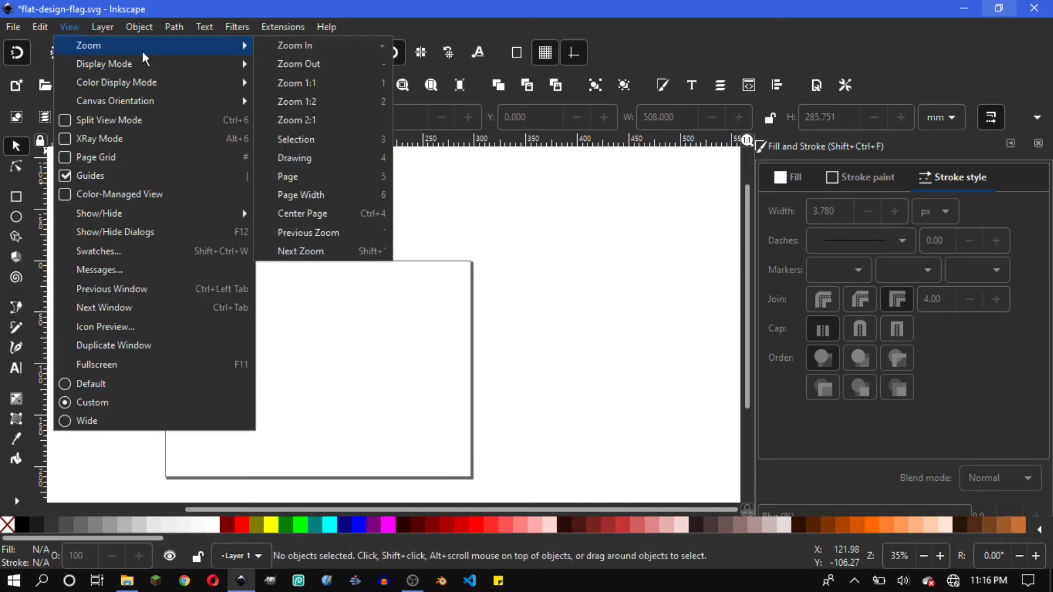
pyautogui.click(290, 83)
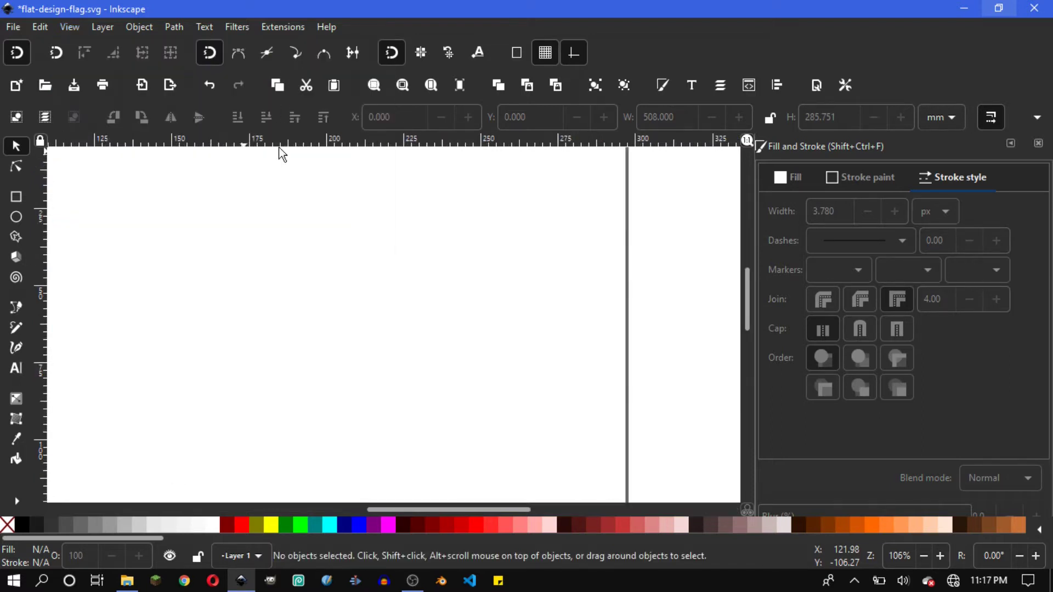
# In Document Properties, set display and page-size units to px and hide the page border.
pyautogui.click(13, 27)
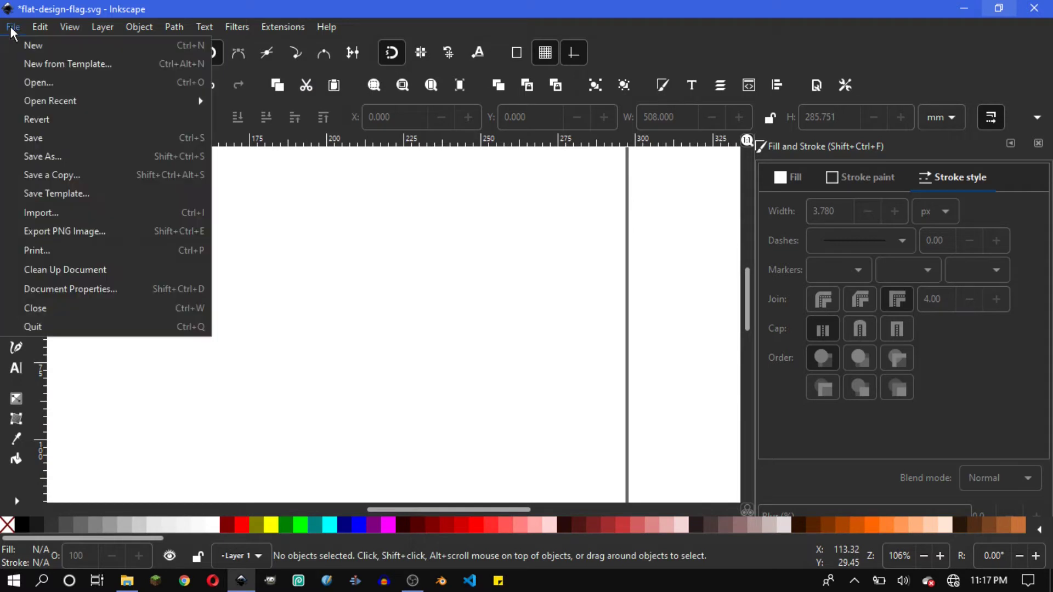
pyautogui.click(120, 288)
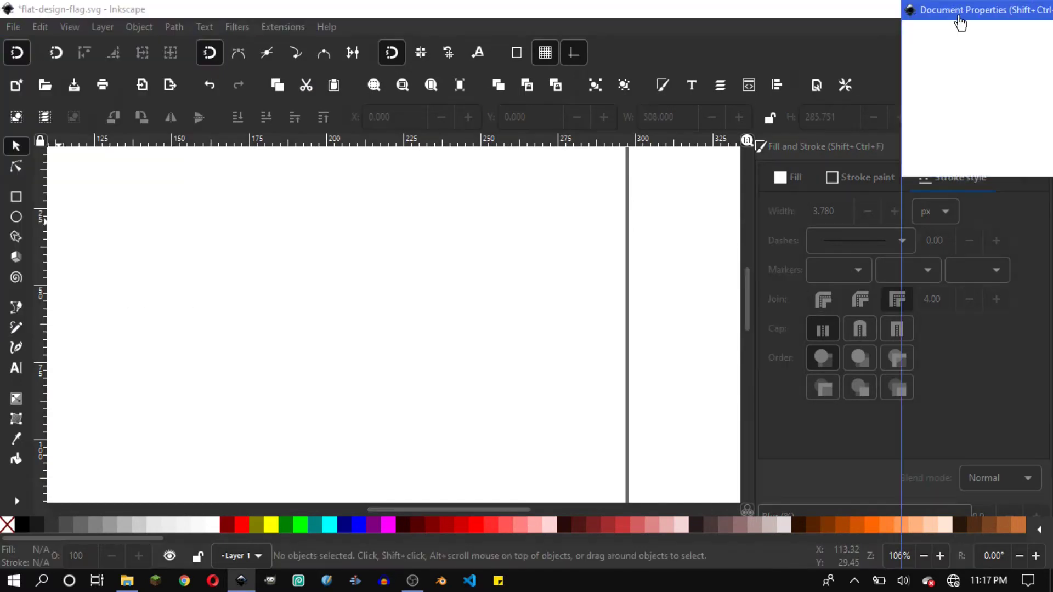
pyautogui.moveTo(959, 12)
pyautogui.mouseDown()
pyautogui.moveTo(488, 53)
pyautogui.moveTo(442, 44)
pyautogui.mouseUp()
pyautogui.click(476, 143)
pyautogui.click(463, 208)
pyautogui.click(805, 335)
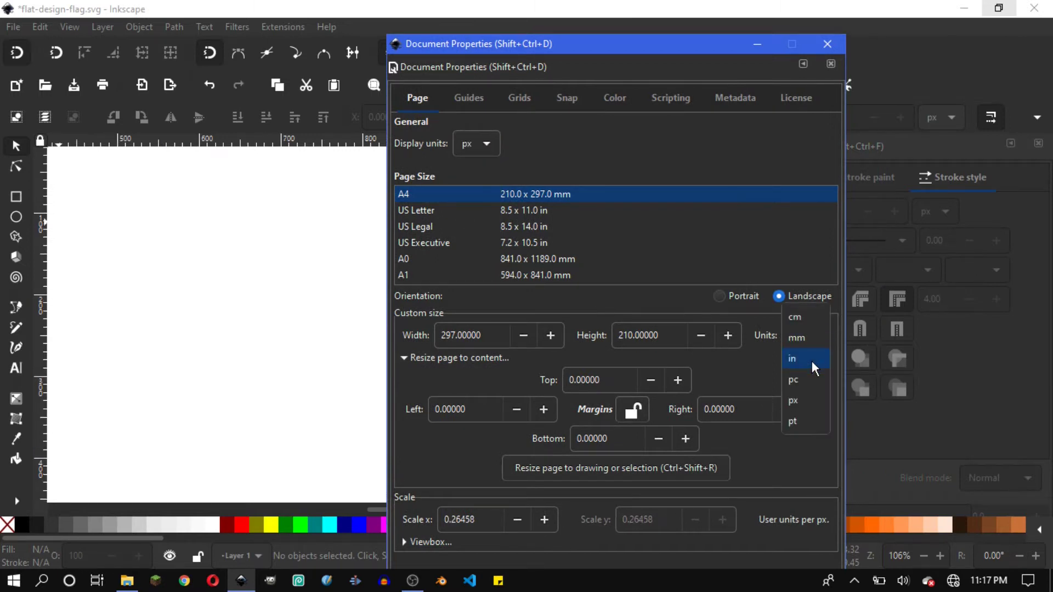
pyautogui.click(805, 400)
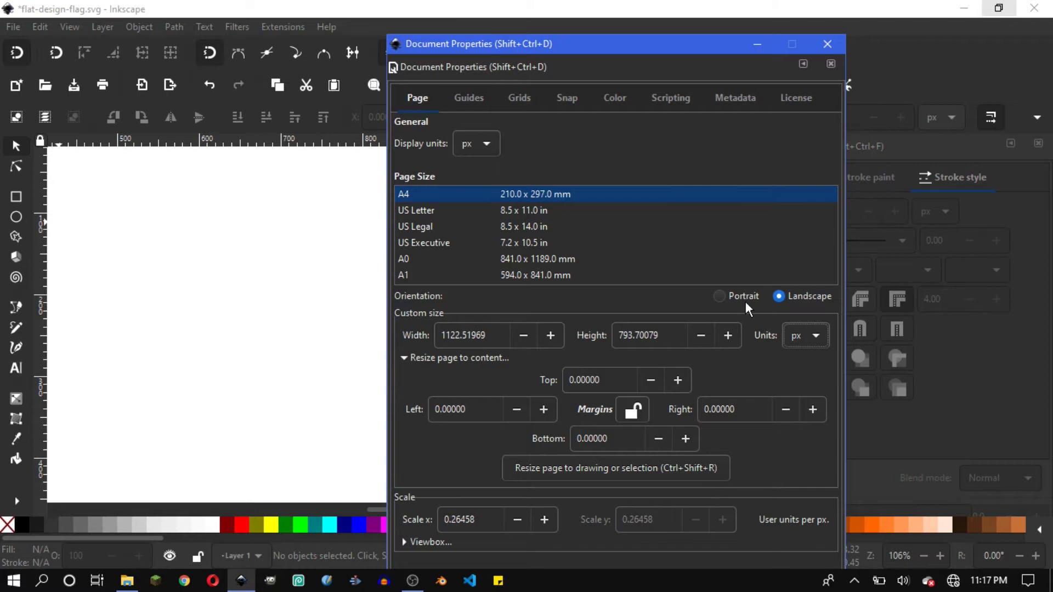
pyautogui.moveTo(657, 48); pyautogui.dragTo(604, 14)
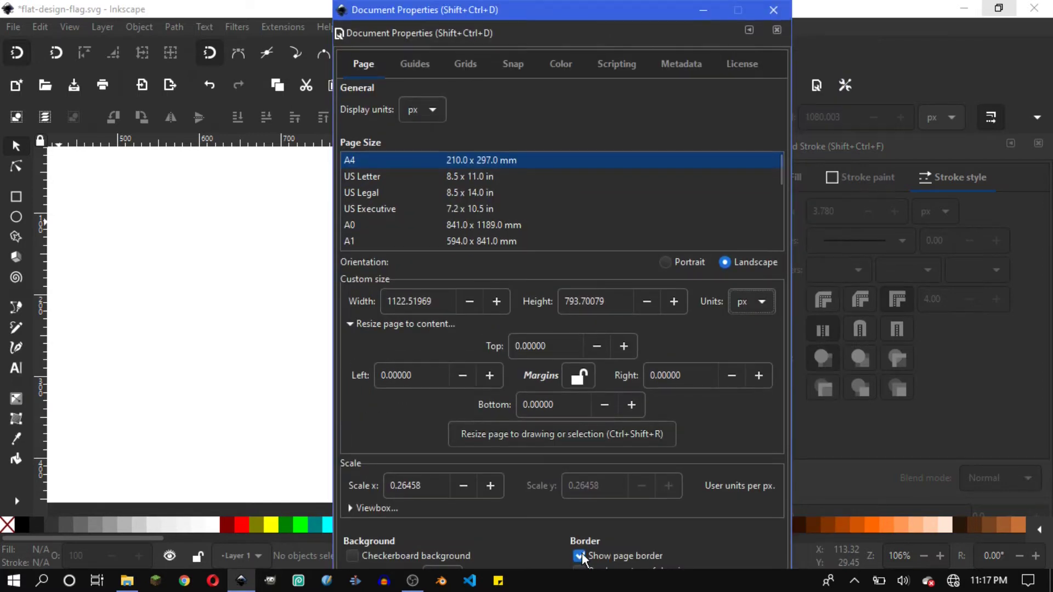
pyautogui.click(581, 556)
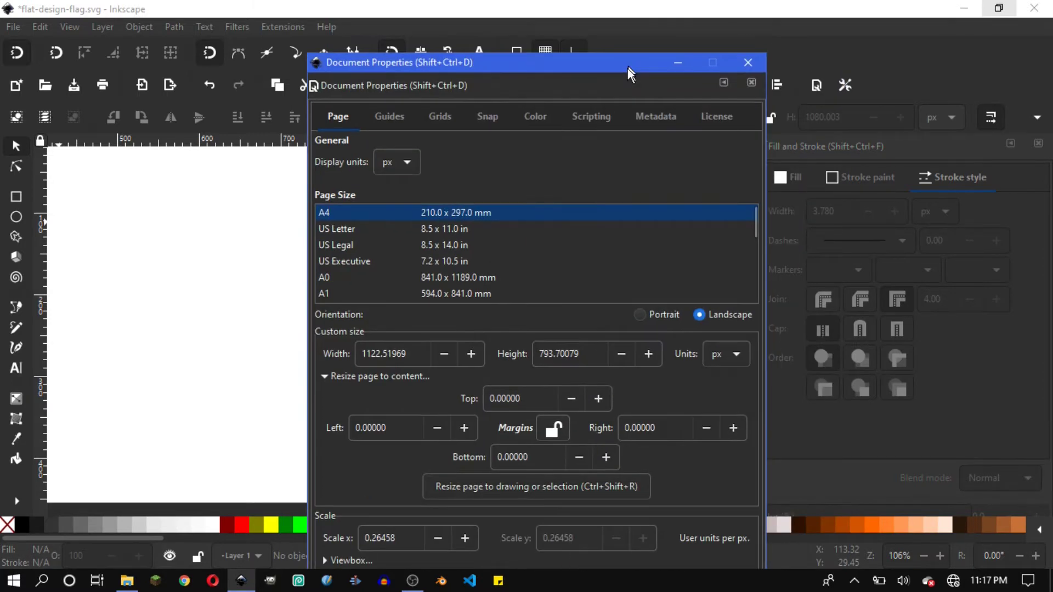
pyautogui.hotkey('ctrl', 'shift', 'd')
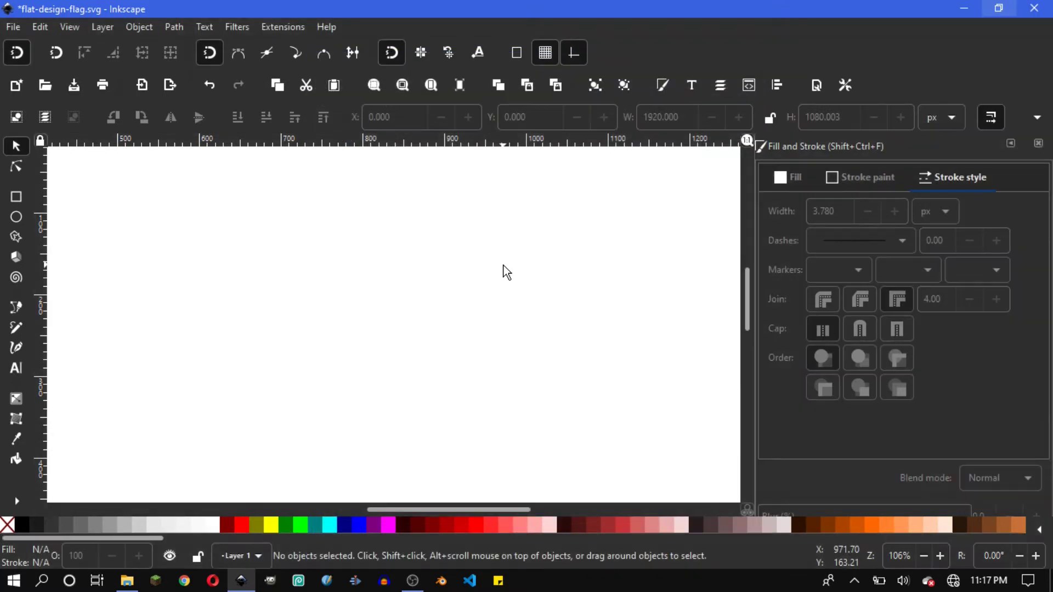
# Draw a Ctrl-constrained square with the Rectangle tool.
pyautogui.click(12, 201)
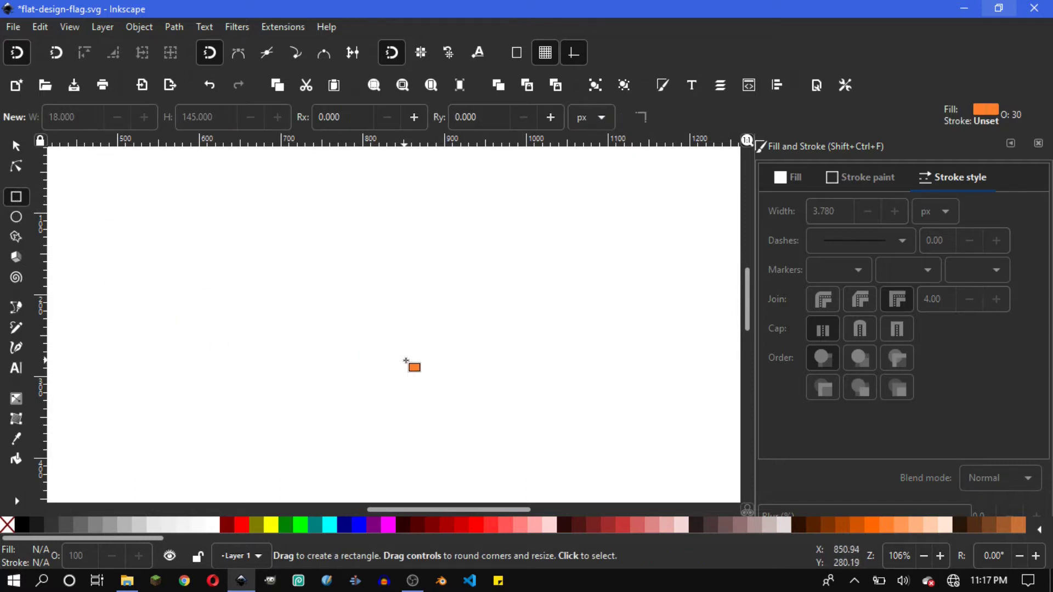
pyautogui.press('ctrl')
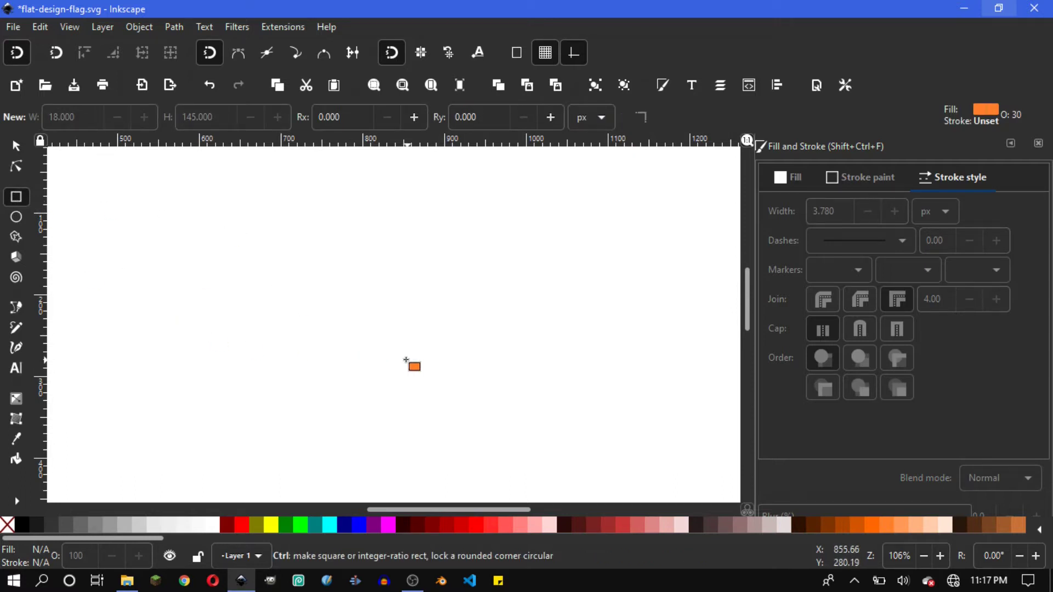
pyautogui.moveTo(330, 285); pyautogui.dragTo(443, 398)
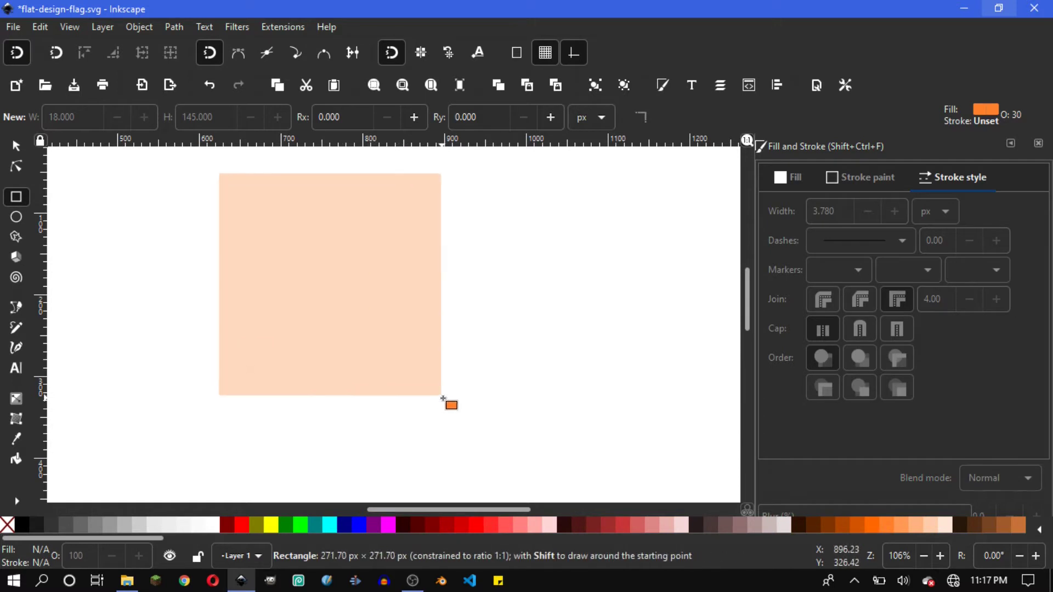
pyautogui.moveTo(443, 398); pyautogui.dragTo(441, 397)
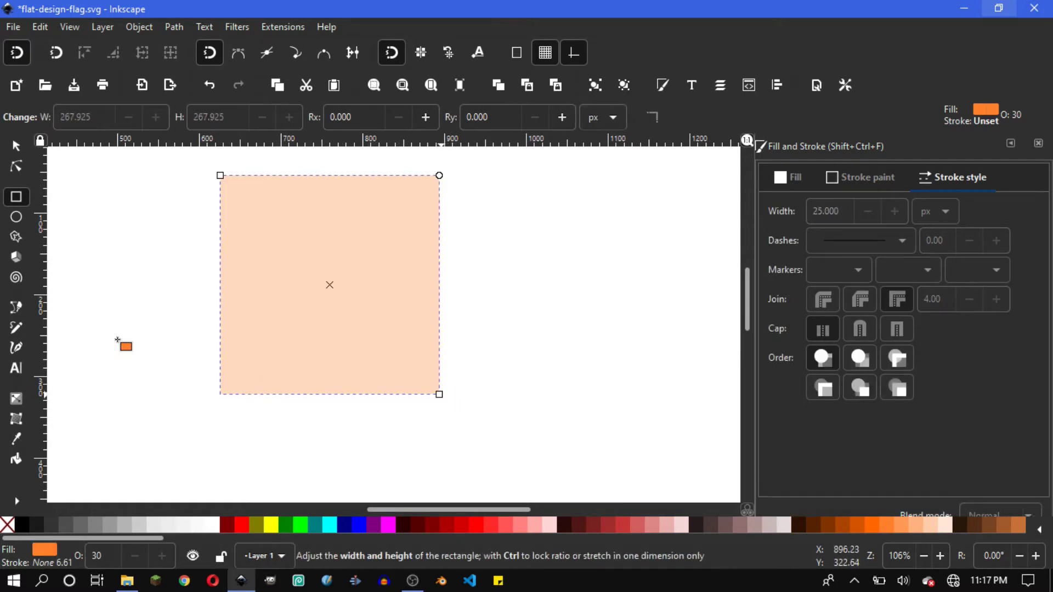
# Fill the square black, shift it down-right, and set its opacity to about 50%.
pyautogui.click(16, 146)
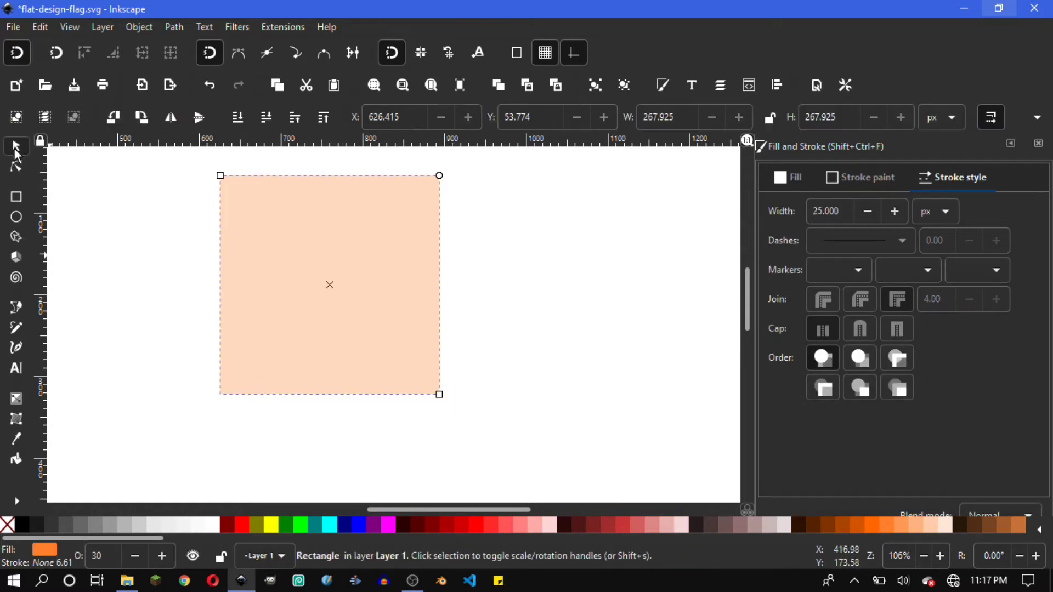
pyautogui.click(22, 524)
pyautogui.moveTo(311, 317); pyautogui.dragTo(326, 369)
pyautogui.scroll(-3, 1041, 373)
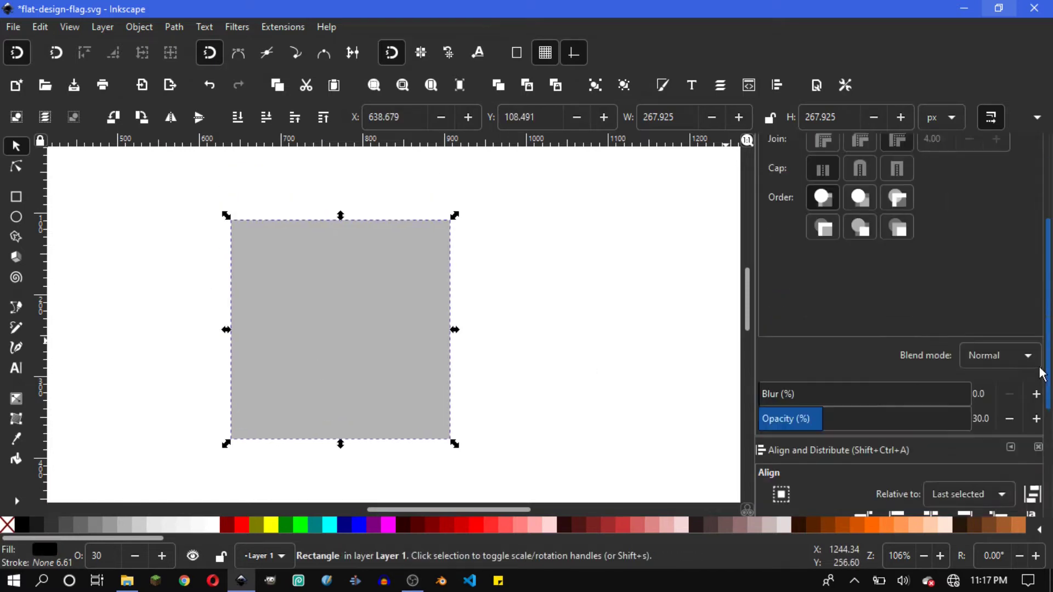
pyautogui.scroll(-2, 1042, 373)
pyautogui.moveTo(823, 343); pyautogui.dragTo(863, 344)
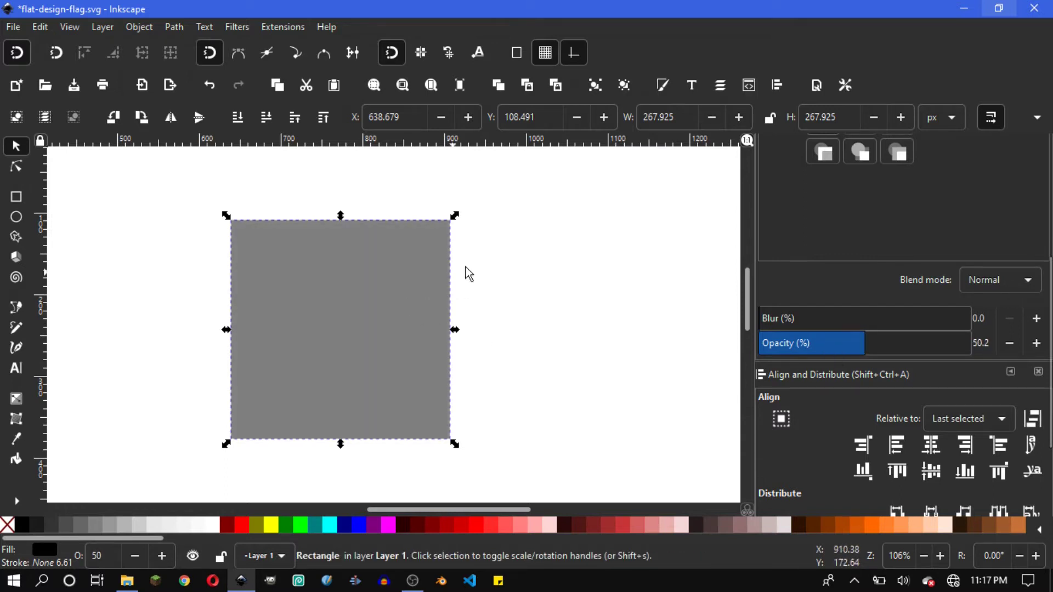
pyautogui.click(512, 265)
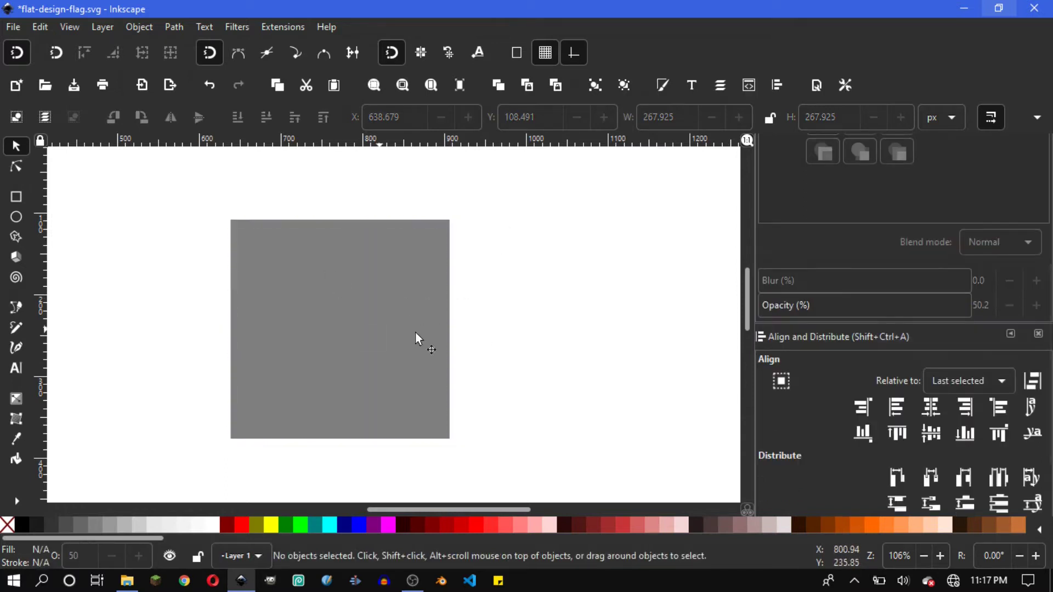
# Draw a two-point horizontal line across the square and nudge it slightly downward.
pyautogui.click(21, 307)
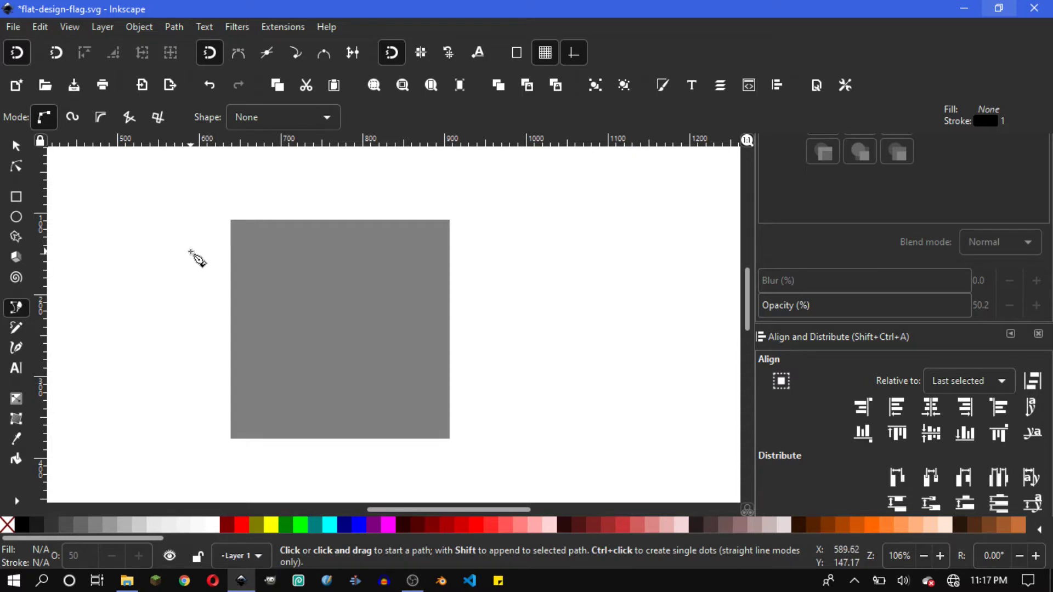
pyautogui.click(191, 251)
pyautogui.click(491, 251)
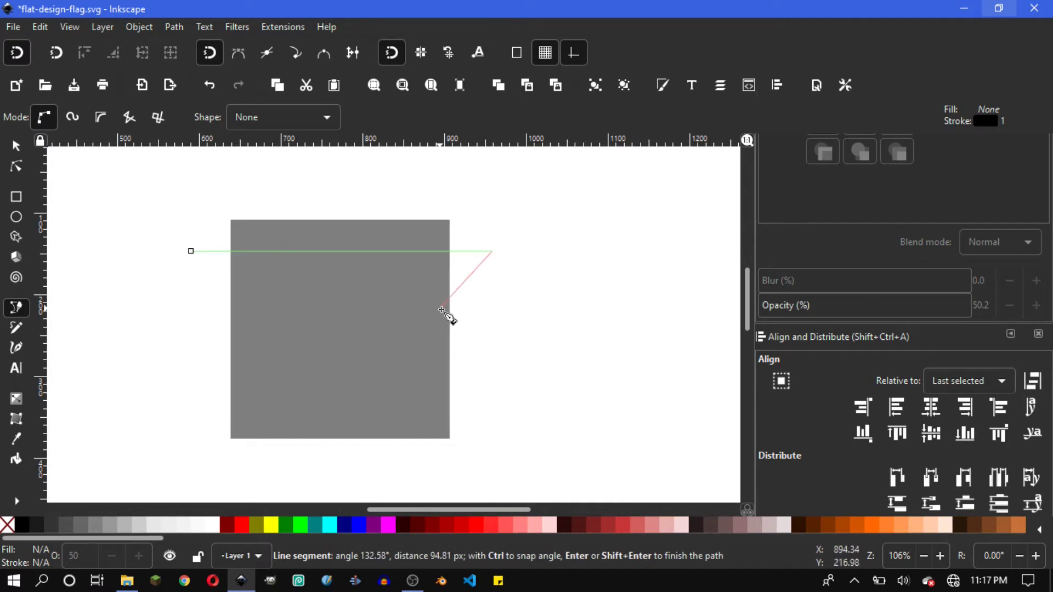
pyautogui.press('Return')
pyautogui.click(17, 146)
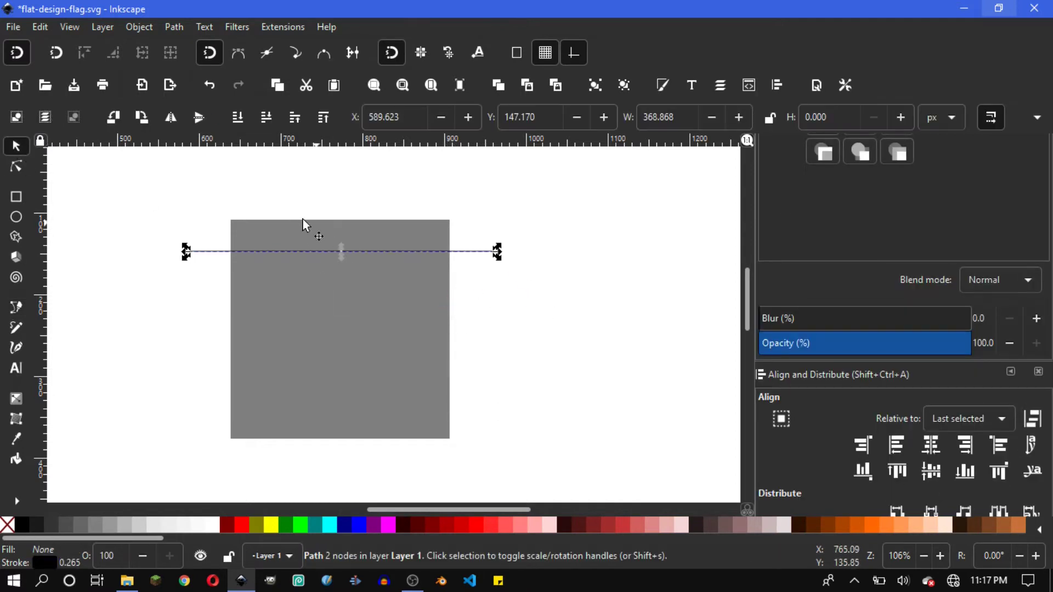
pyautogui.press('ctrl')
pyautogui.moveTo(214, 248); pyautogui.dragTo(217, 274)
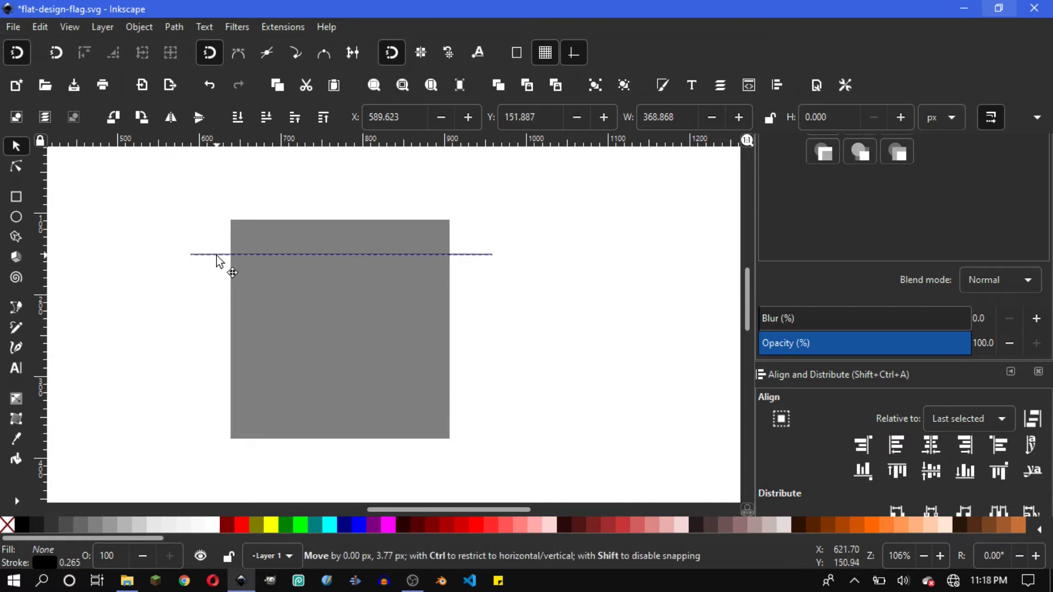
# Bend the line's node handles into a gentle S-shaped wave.
pyautogui.click(17, 167)
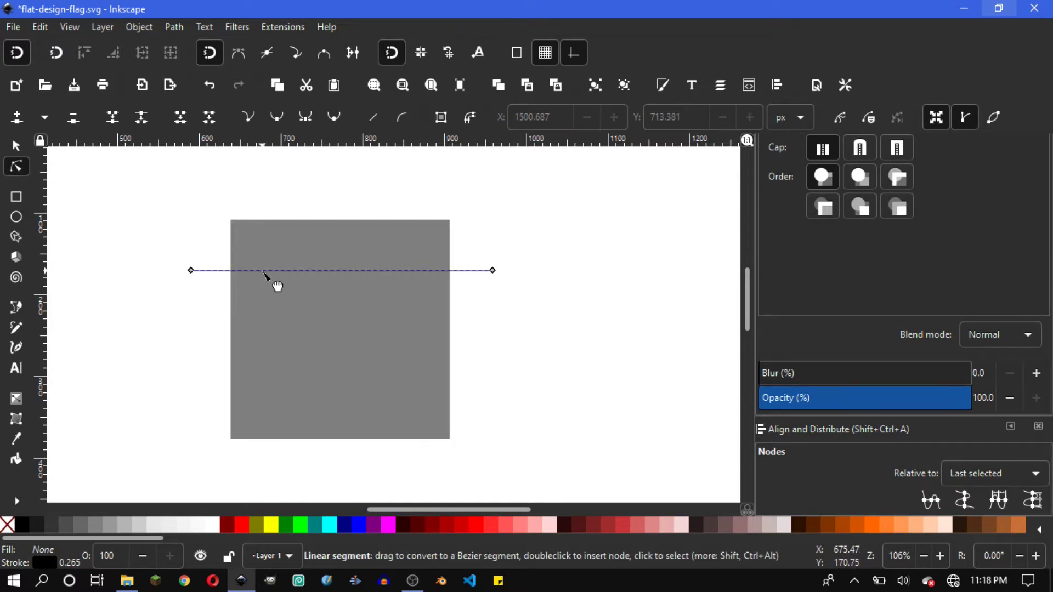
pyautogui.moveTo(263, 271); pyautogui.dragTo(261, 238)
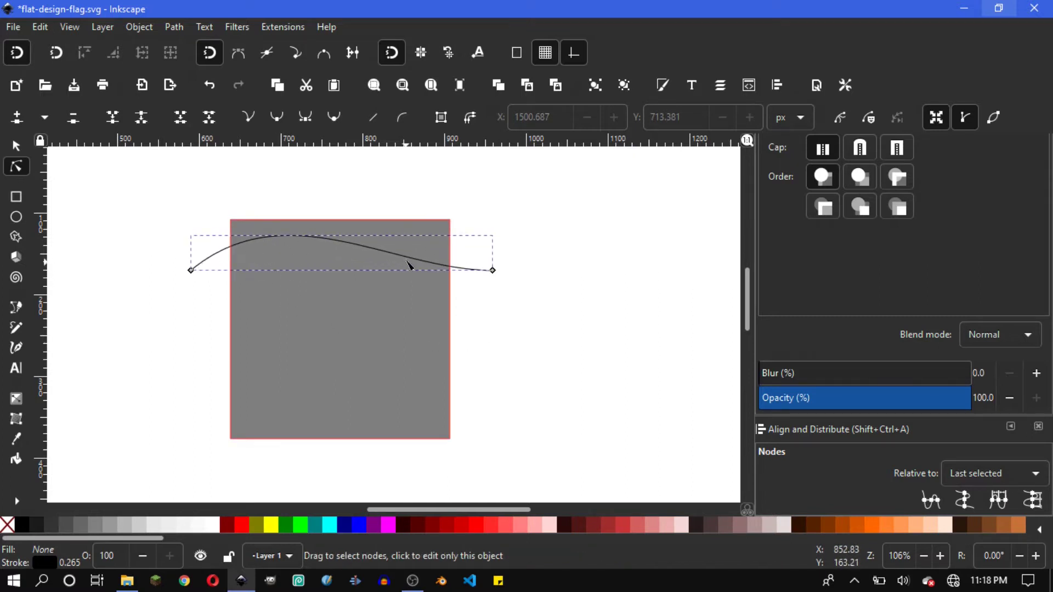
pyautogui.click(492, 270)
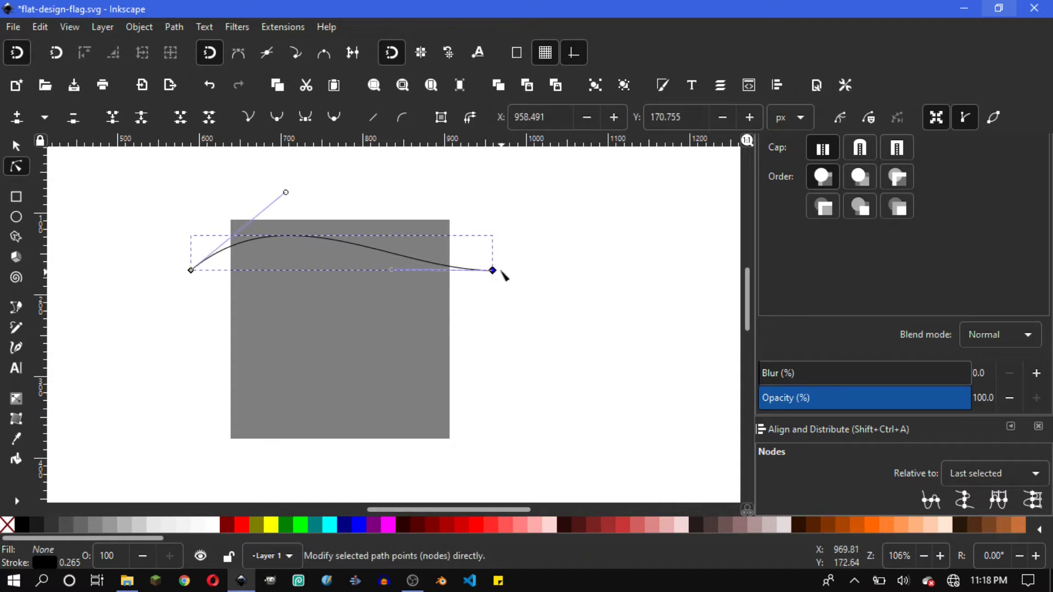
pyautogui.moveTo(391, 270); pyautogui.dragTo(371, 315)
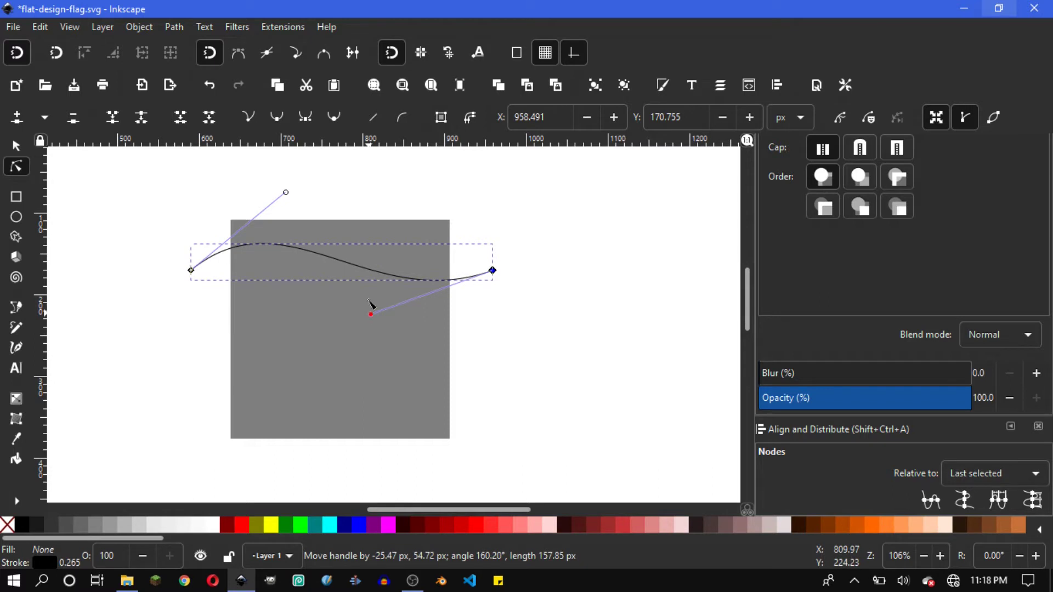
pyautogui.moveTo(286, 193); pyautogui.dragTo(322, 187)
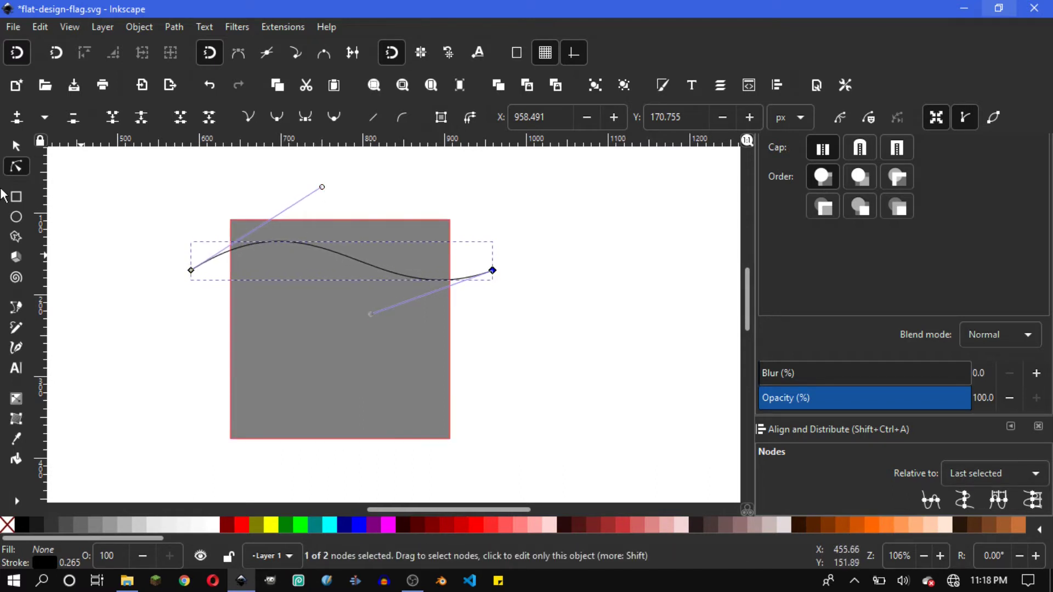
# Convert the wave's stroke into a filled path with Stroke to Path.
pyautogui.click(15, 146)
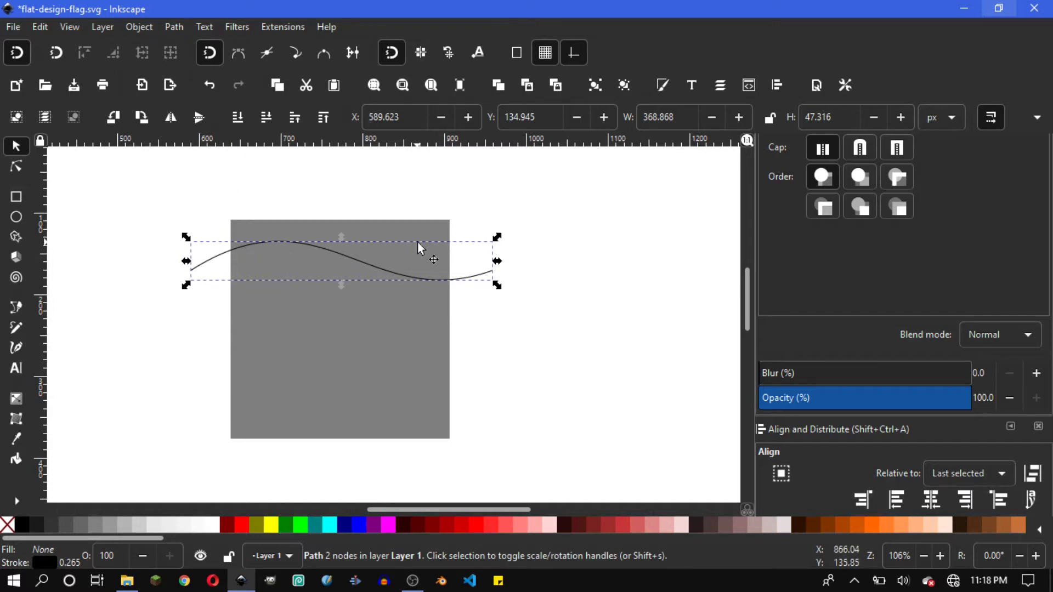
pyautogui.click(174, 27)
pyautogui.click(242, 66)
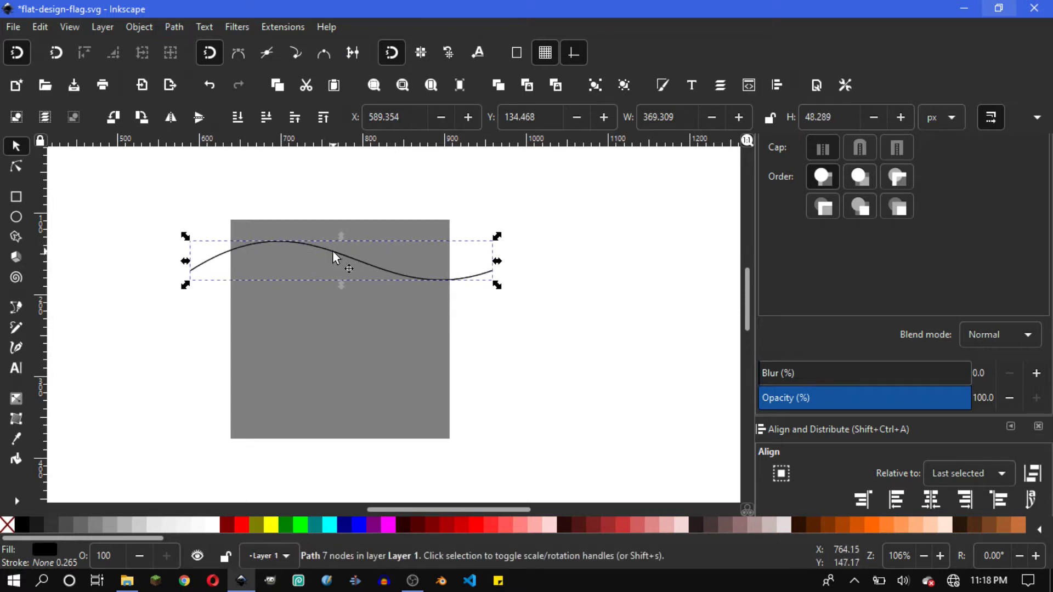
# Place a copy of the wave lower on the square and union the two waves.
pyautogui.moveTo(327, 254); pyautogui.dragTo(317, 373)
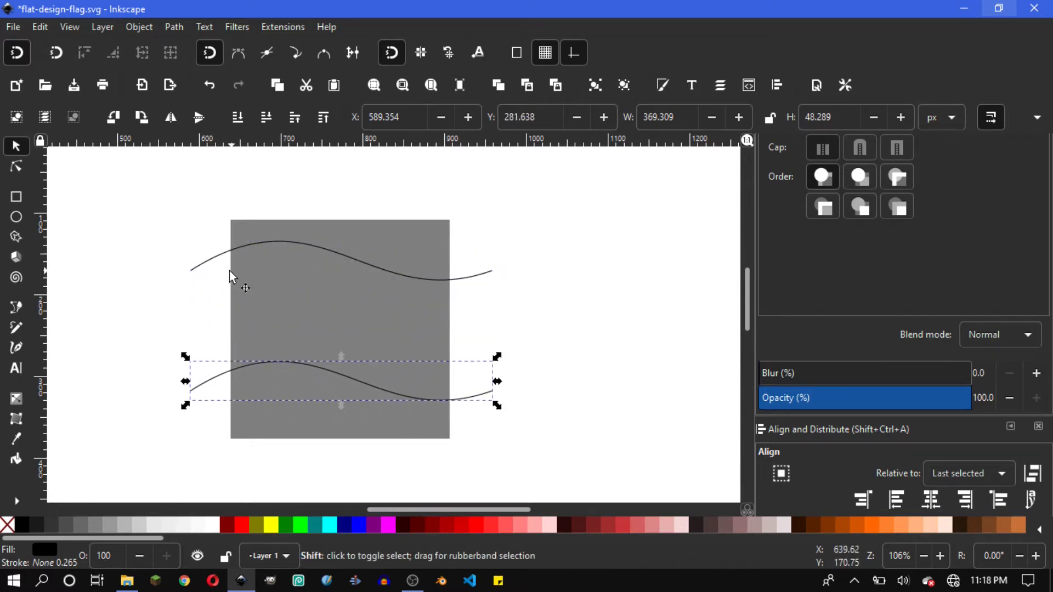
pyautogui.keyDown('shift'); pyautogui.click(213, 261); pyautogui.keyUp('shift')
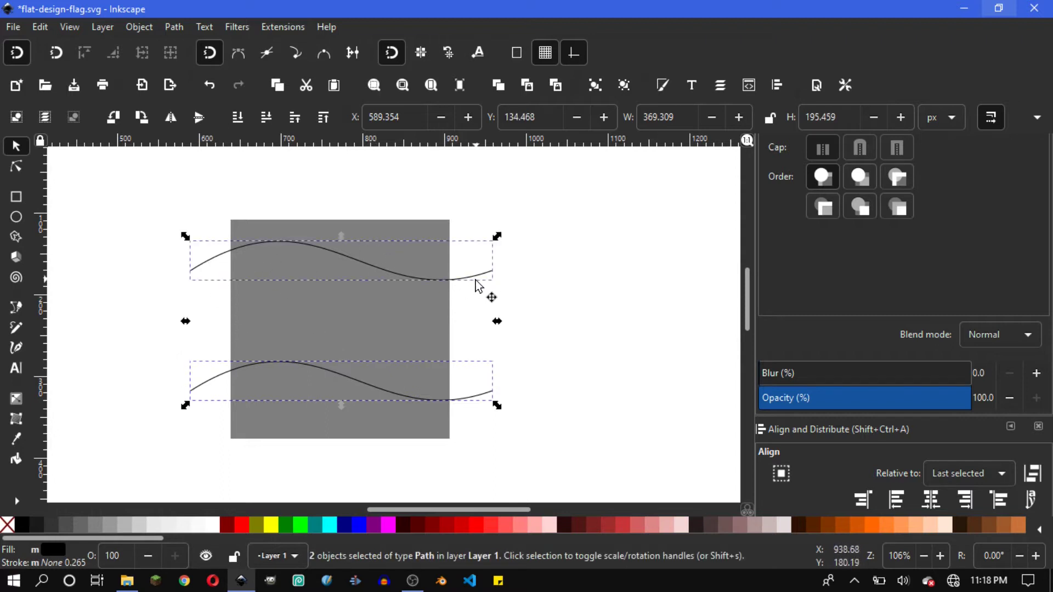
pyautogui.click(173, 27)
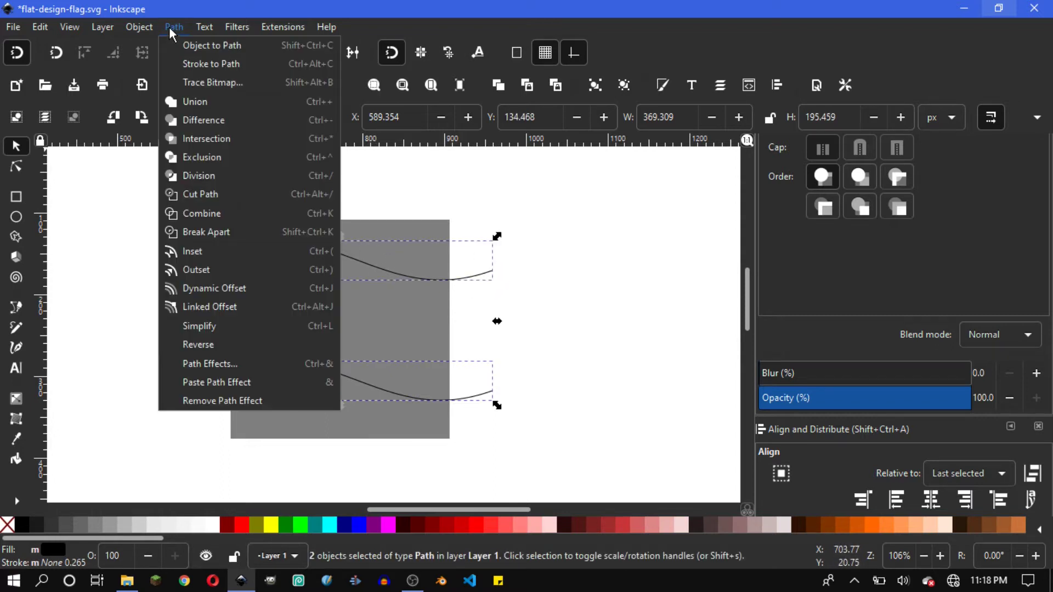
pyautogui.click(213, 104)
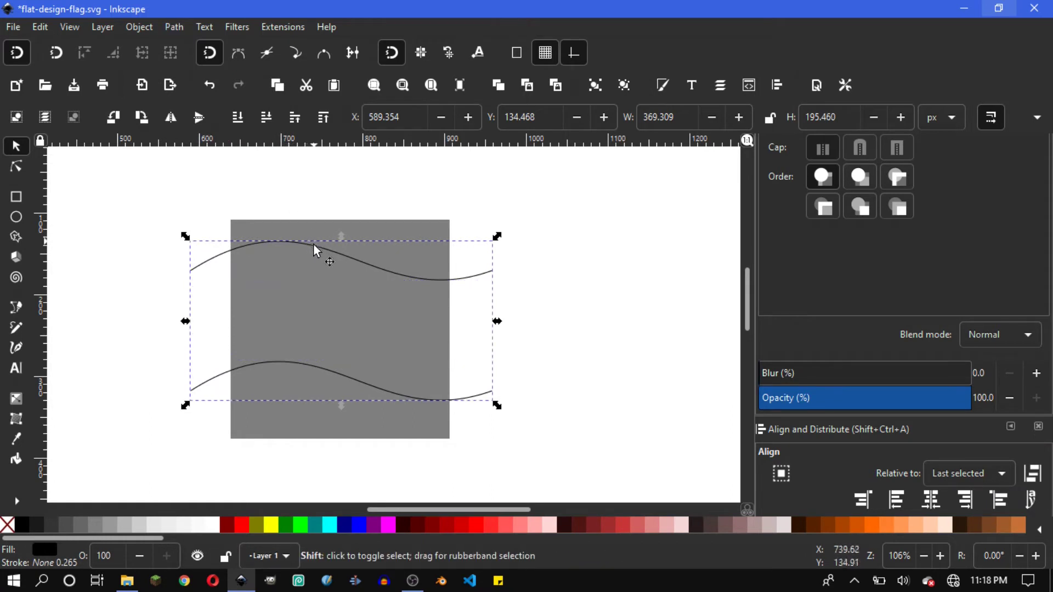
# Subtract the combined waves from the grey square with Path > Difference.
pyautogui.keyDown('shift'); pyautogui.click(301, 272); pyautogui.keyUp('shift')
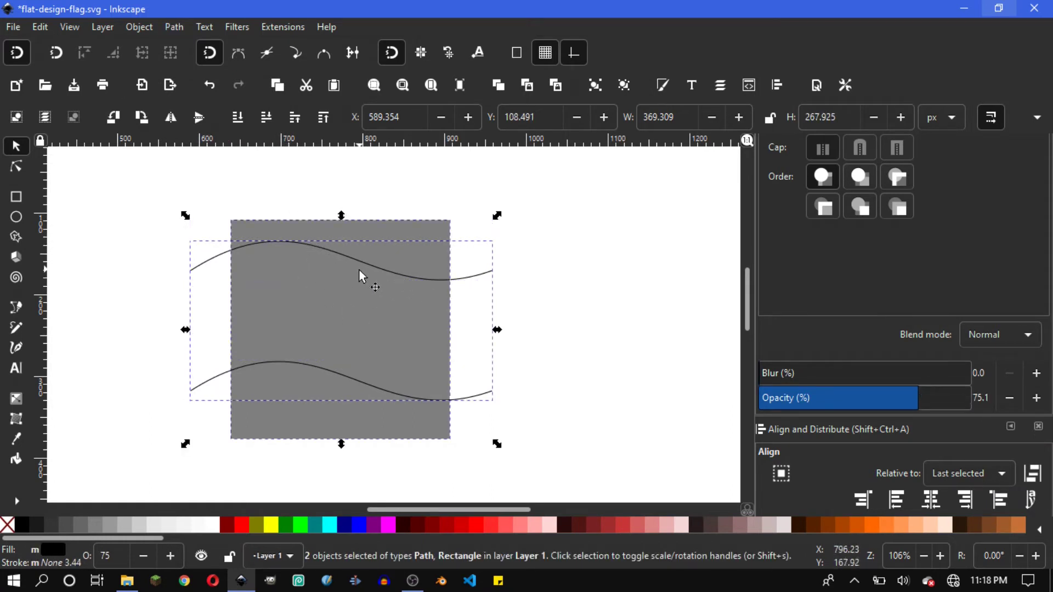
pyautogui.click(172, 27)
pyautogui.click(220, 117)
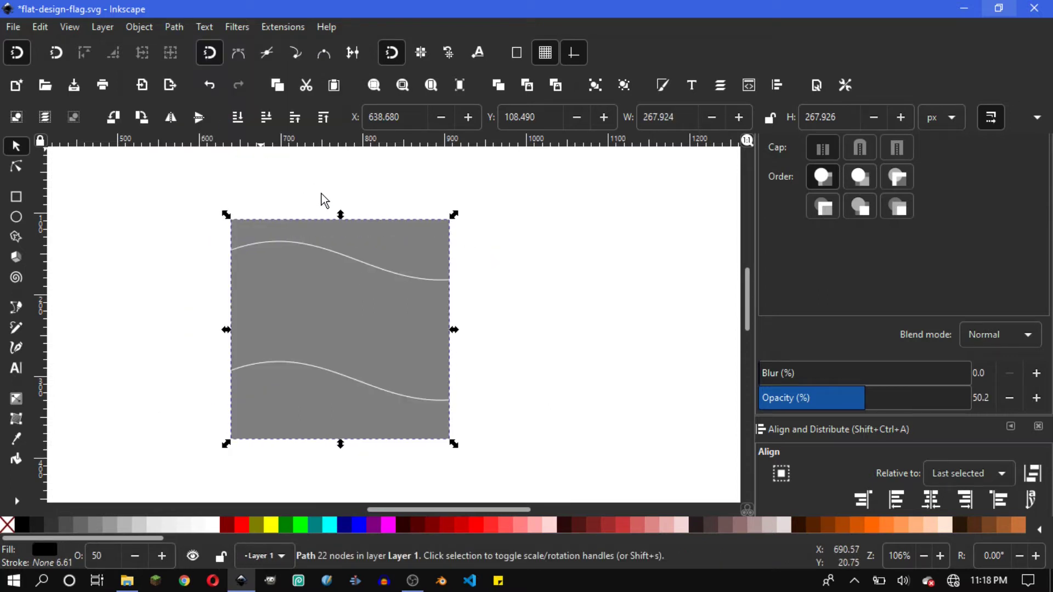
# Break the cut square apart and delete the top and bottom strips, keeping the middle band.
pyautogui.click(178, 26)
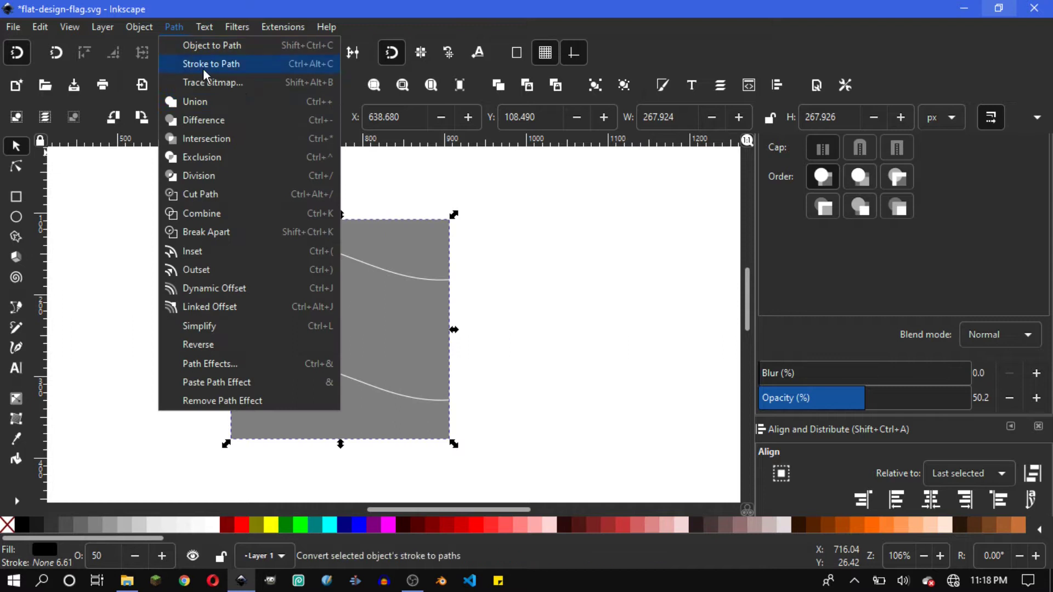
pyautogui.click(211, 235)
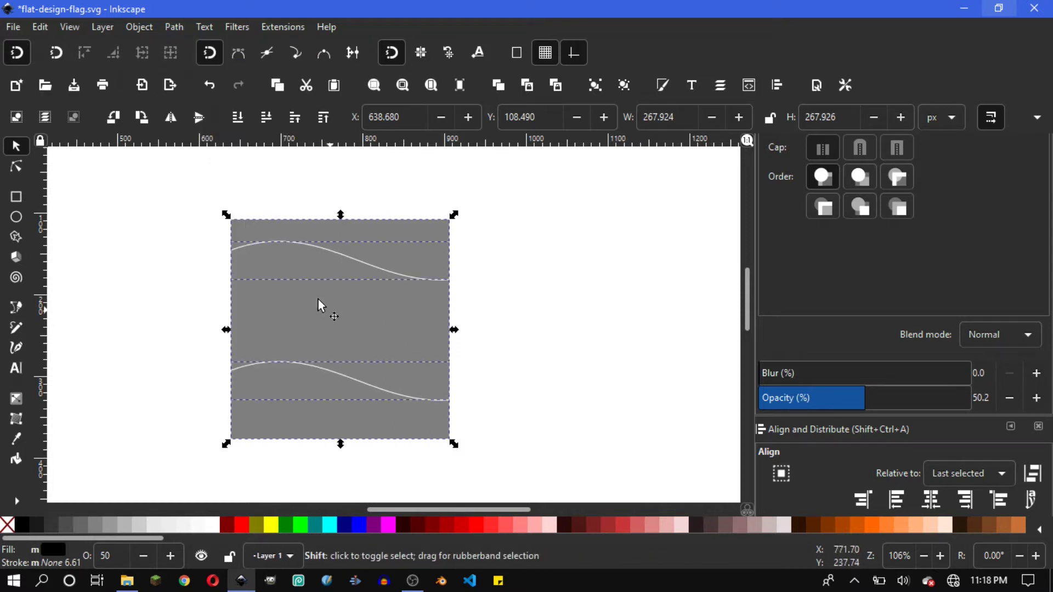
pyautogui.keyDown('shift'); pyautogui.click(294, 279); pyautogui.keyUp('shift')
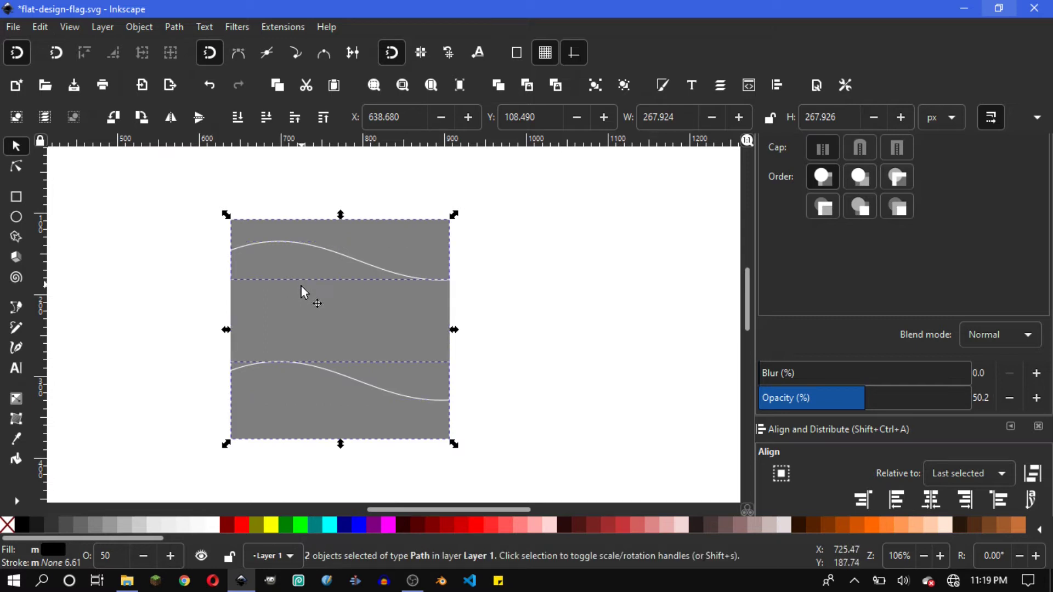
pyautogui.press('Delete')
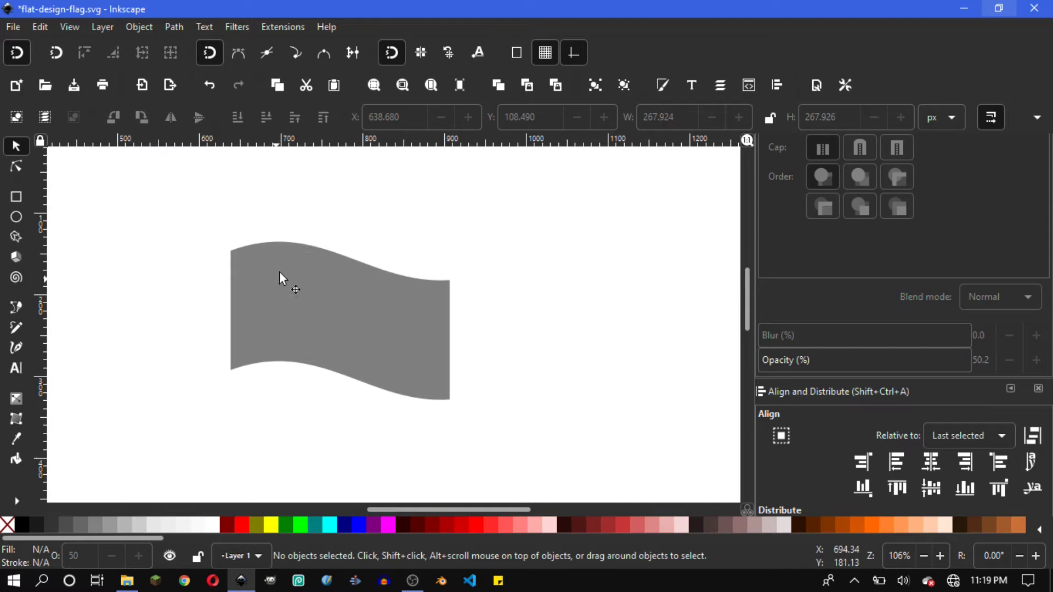
pyautogui.click(392, 341)
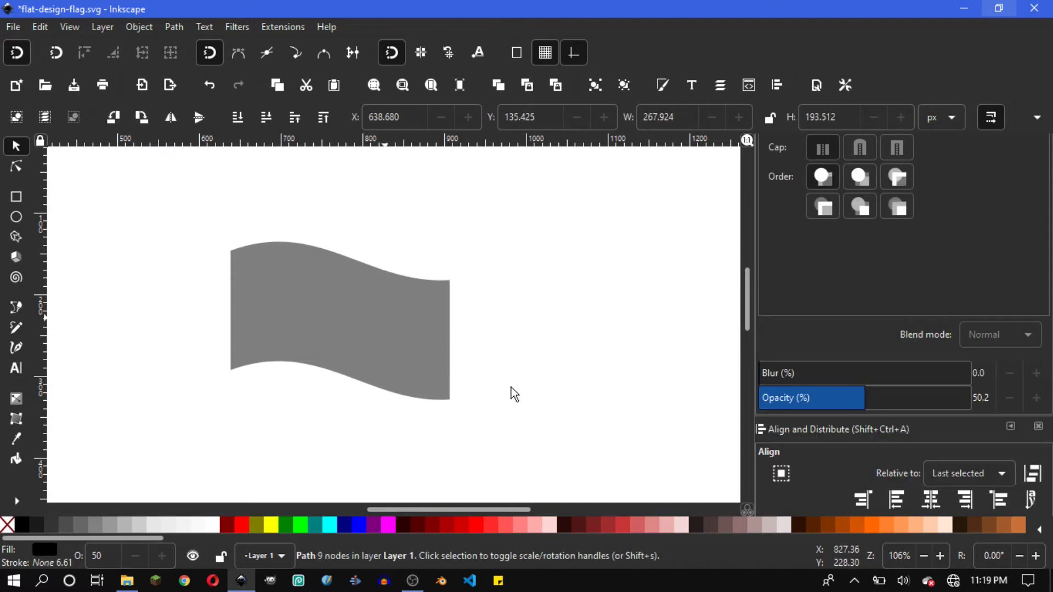
# Click five corners around the flag's right half with the Bezier tool, closing the pentagon.
pyautogui.click(16, 307)
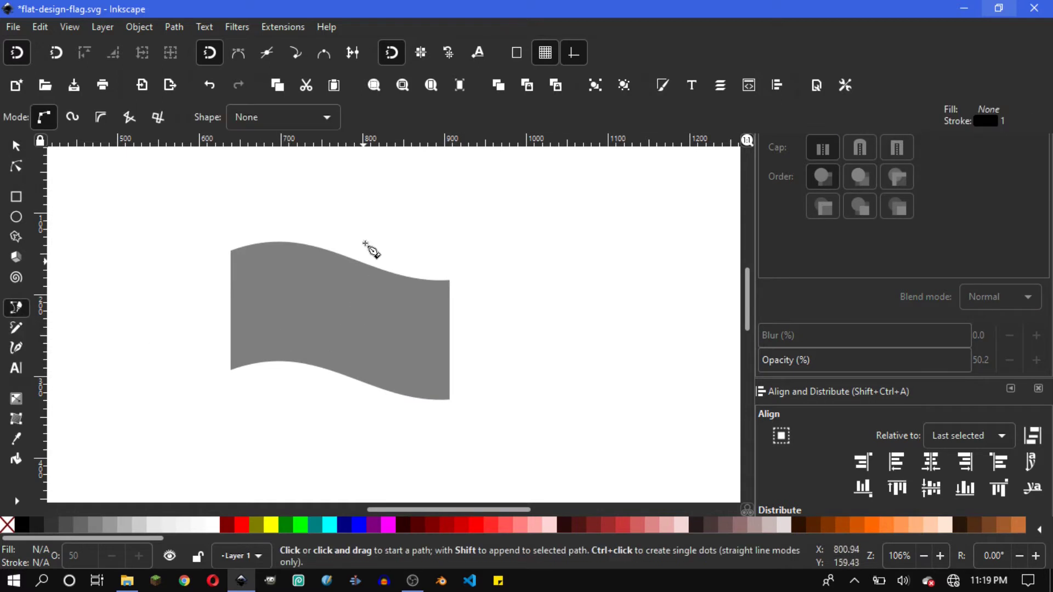
pyautogui.click(342, 227)
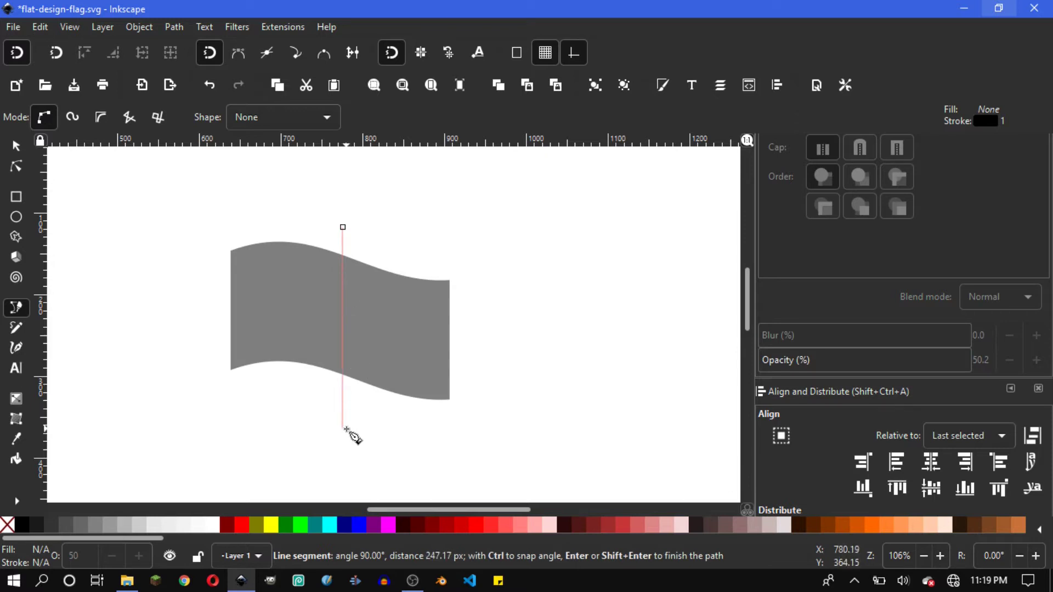
pyautogui.click(347, 428)
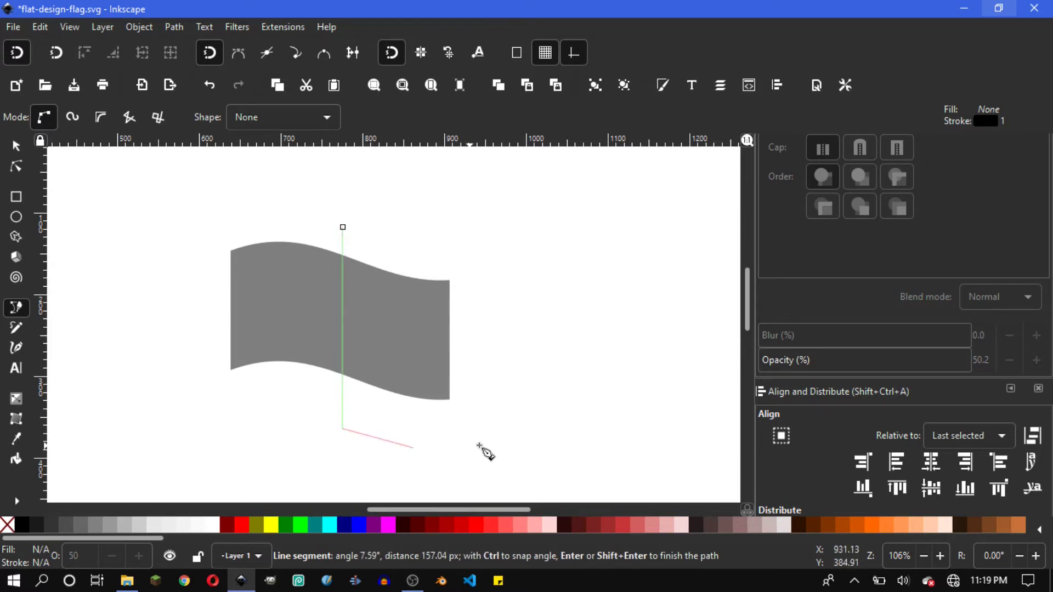
pyautogui.click(499, 441)
pyautogui.click(574, 321)
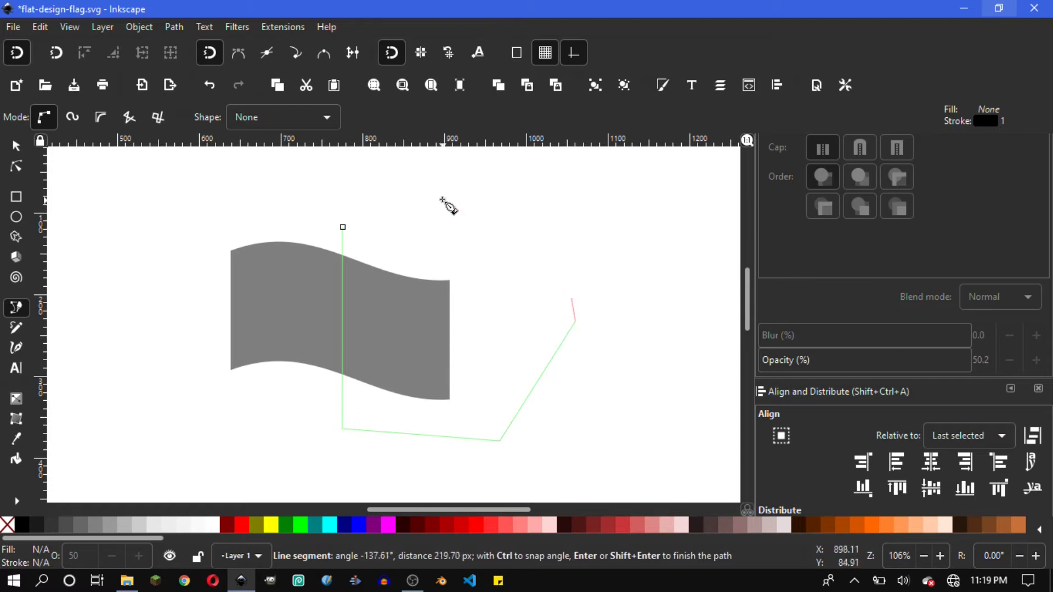
pyautogui.click(428, 216)
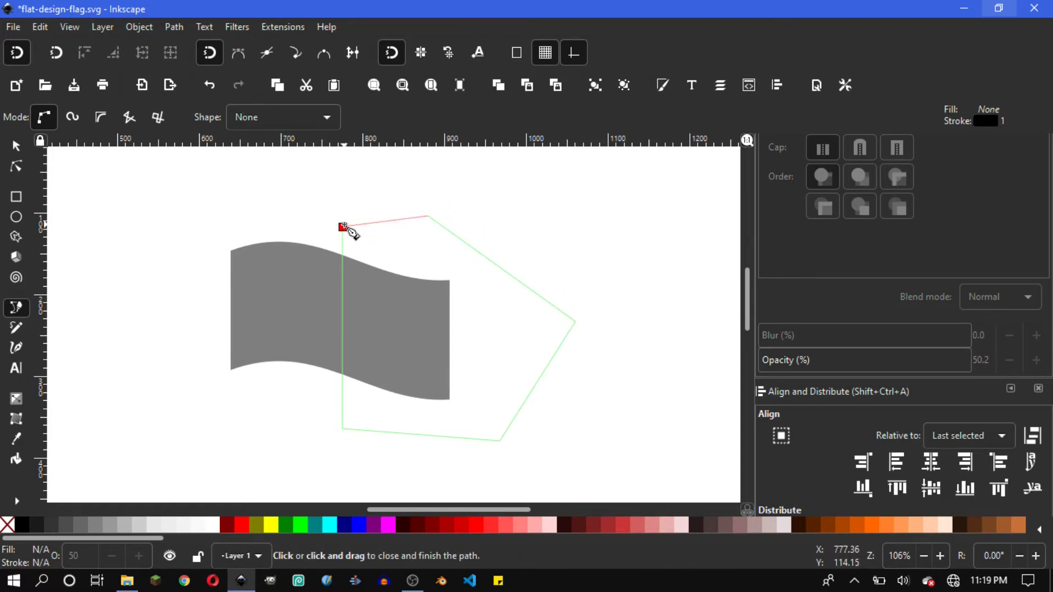
pyautogui.click(344, 228)
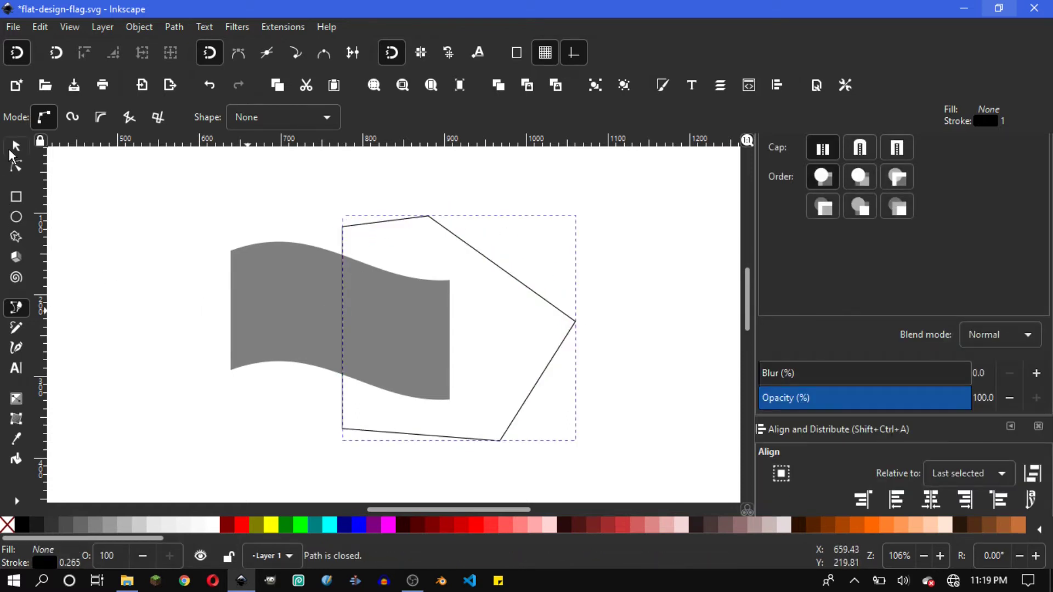
pyautogui.click(8, 148)
# Nudge the pentagon right, duplicate the flag in red, and intersect the copy with the pentagon.
pyautogui.scroll(1, 337, 268)
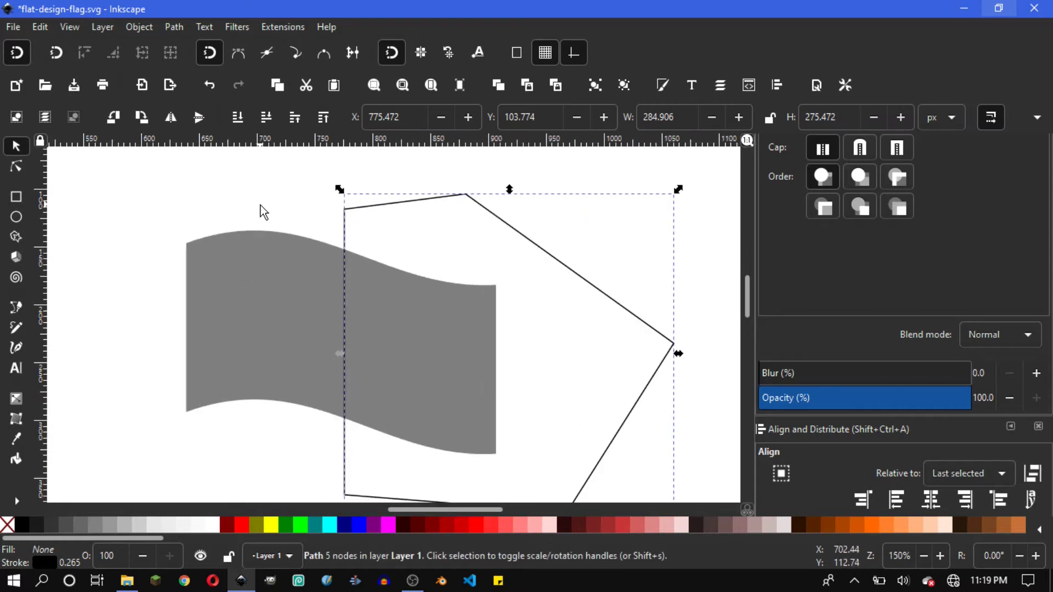
pyautogui.click(275, 222)
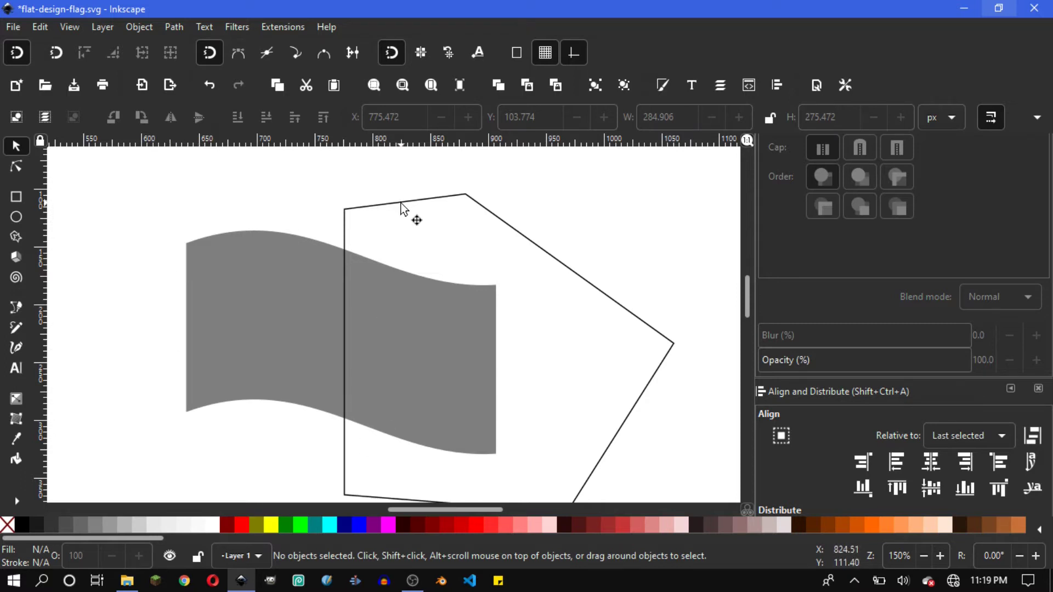
pyautogui.moveTo(355, 209); pyautogui.dragTo(357, 209)
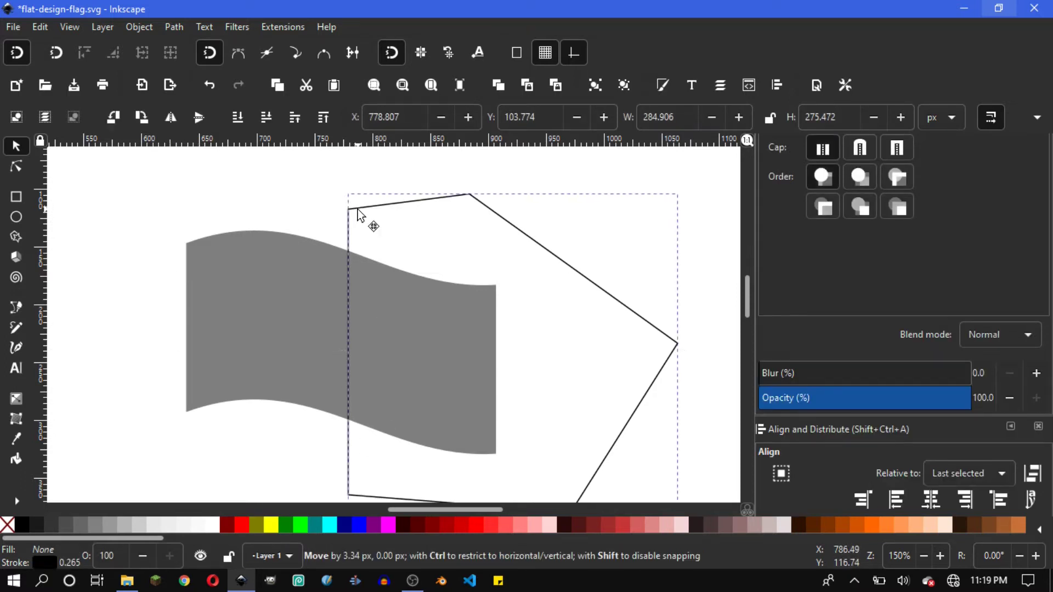
pyautogui.click(236, 273)
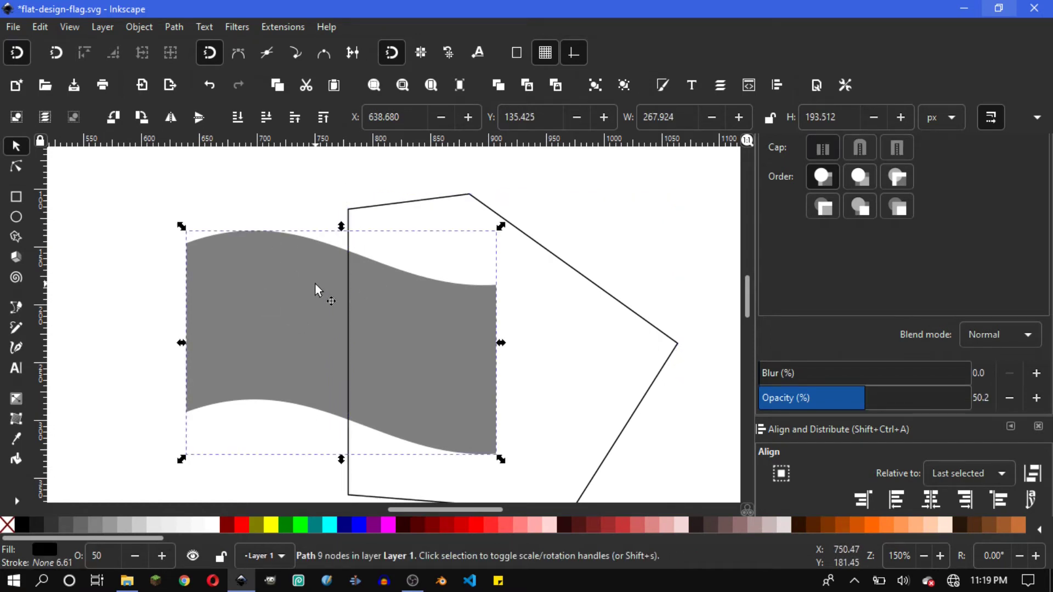
pyautogui.hotkey('ctrl', 'd')
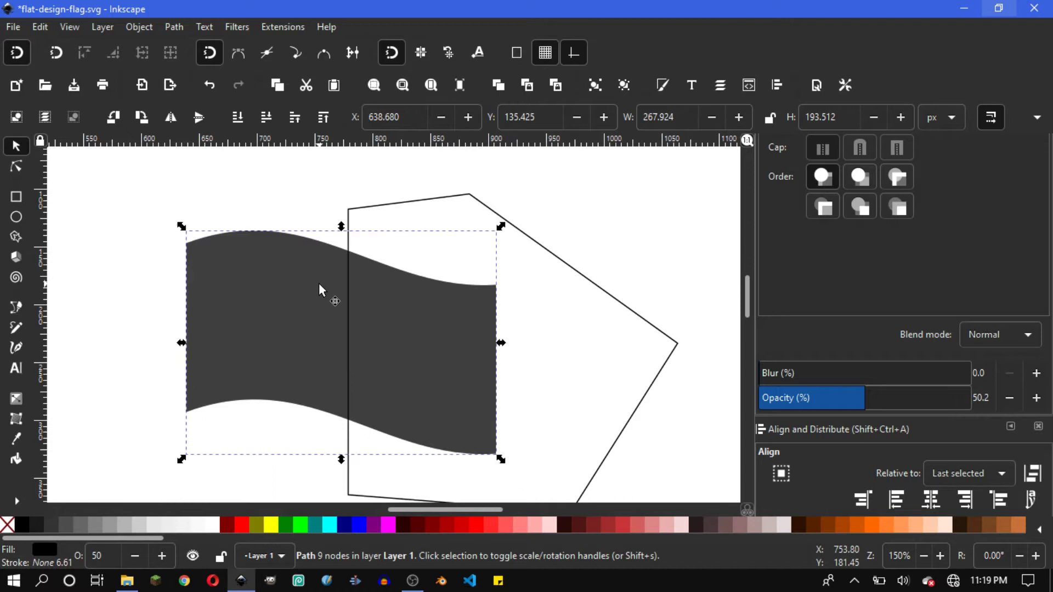
pyautogui.click(243, 526)
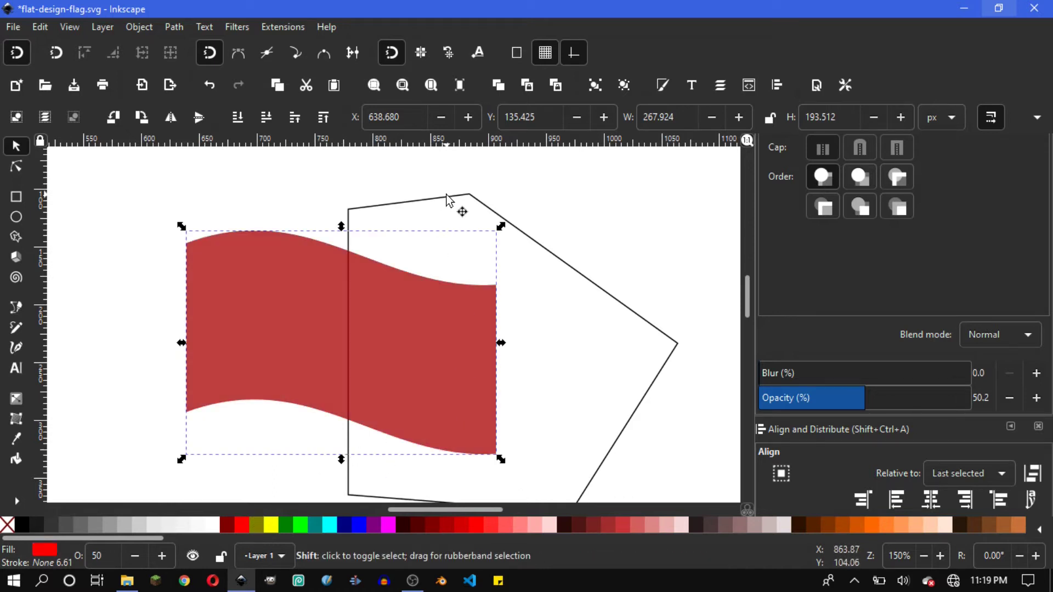
pyautogui.keyDown('shift'); pyautogui.click(526, 234); pyautogui.keyUp('shift')
pyautogui.scroll(-1, 527, 234)
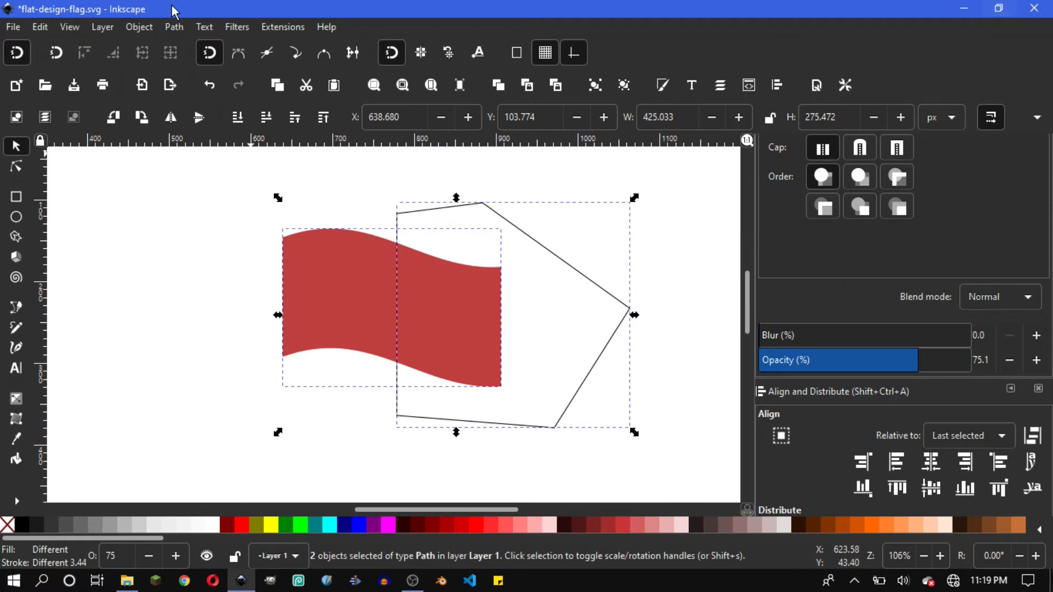
pyautogui.click(174, 26)
pyautogui.click(207, 141)
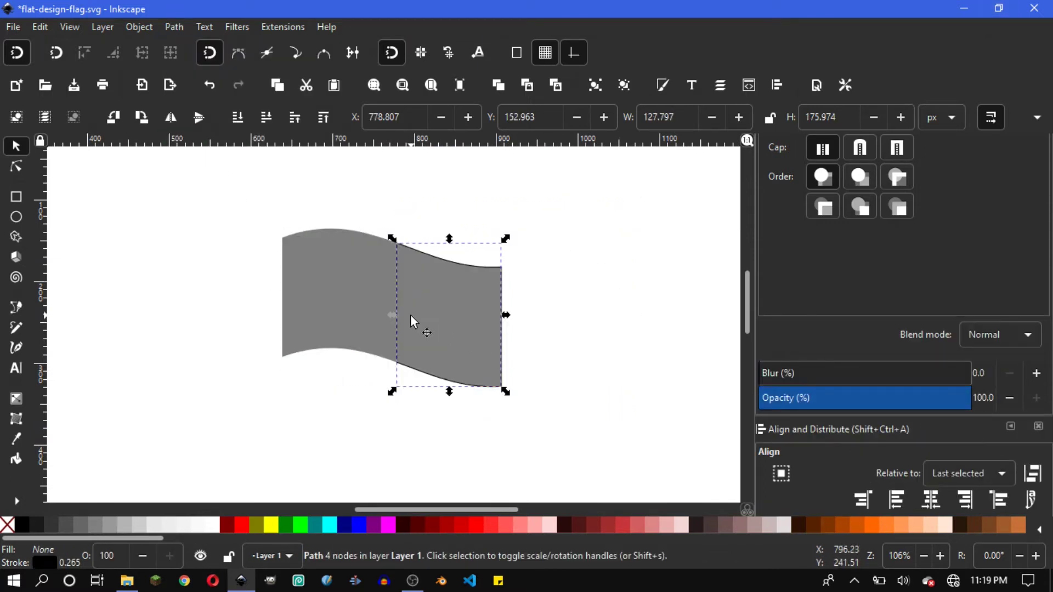
# Cut the right panel area out of the grey flag with Path > Difference.
pyautogui.press('ctrl')
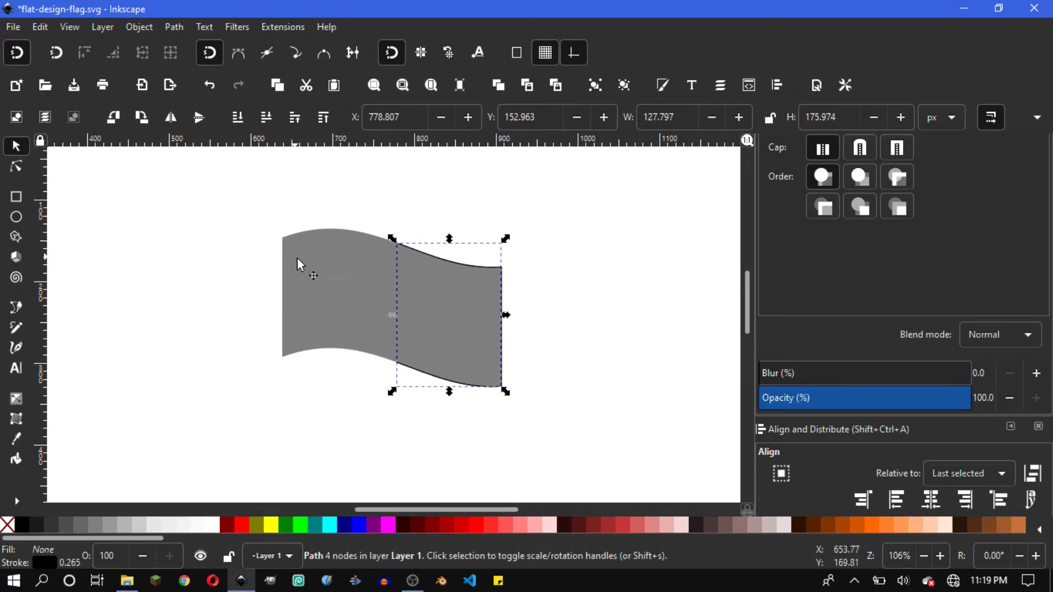
pyautogui.keyDown('shift'); pyautogui.click(301, 237); pyautogui.keyUp('shift')
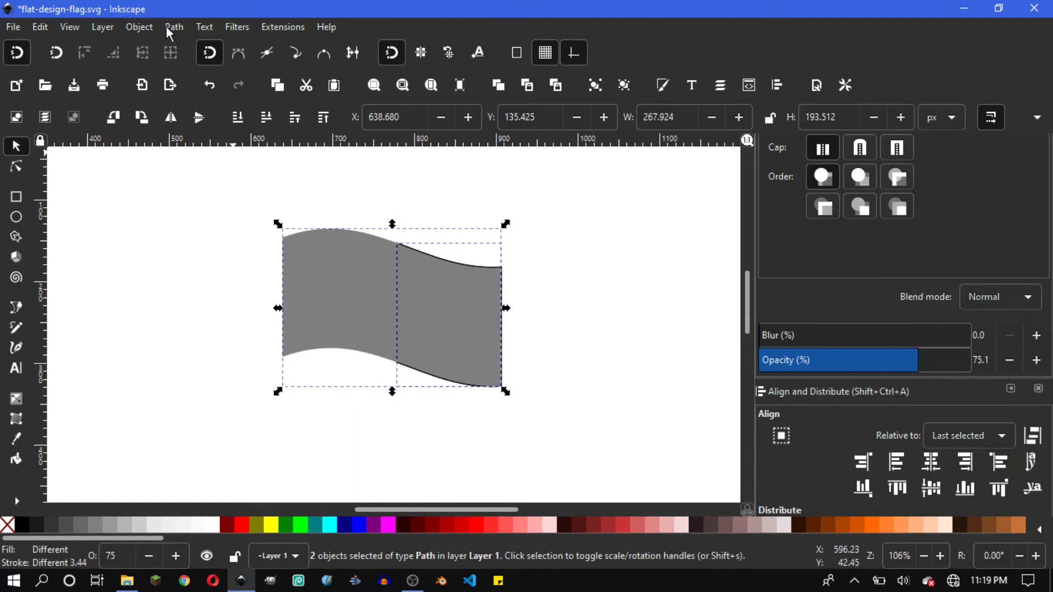
pyautogui.click(167, 29)
pyautogui.click(215, 122)
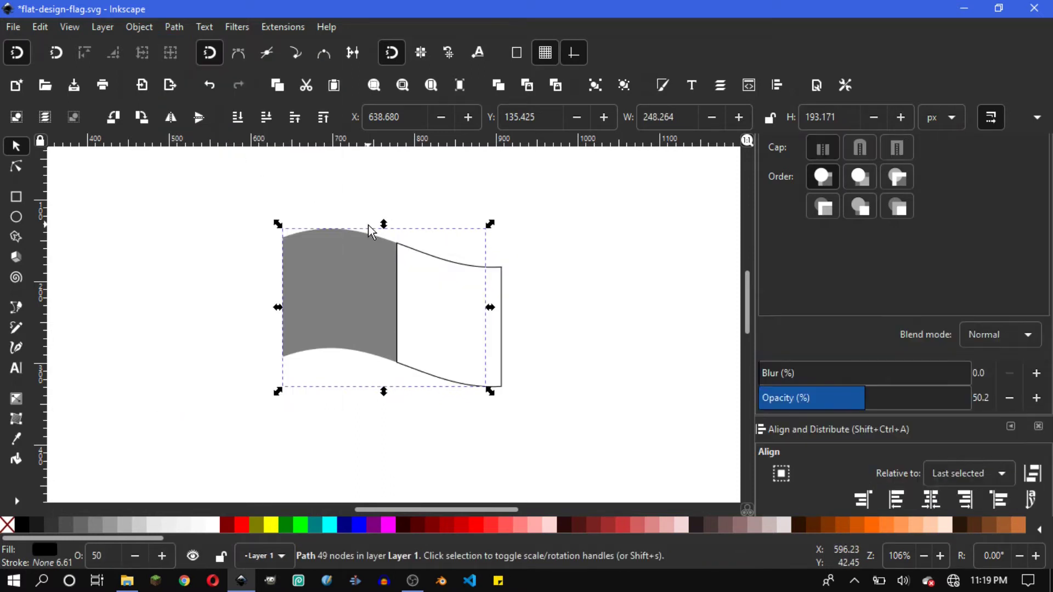
pyautogui.click(253, 262)
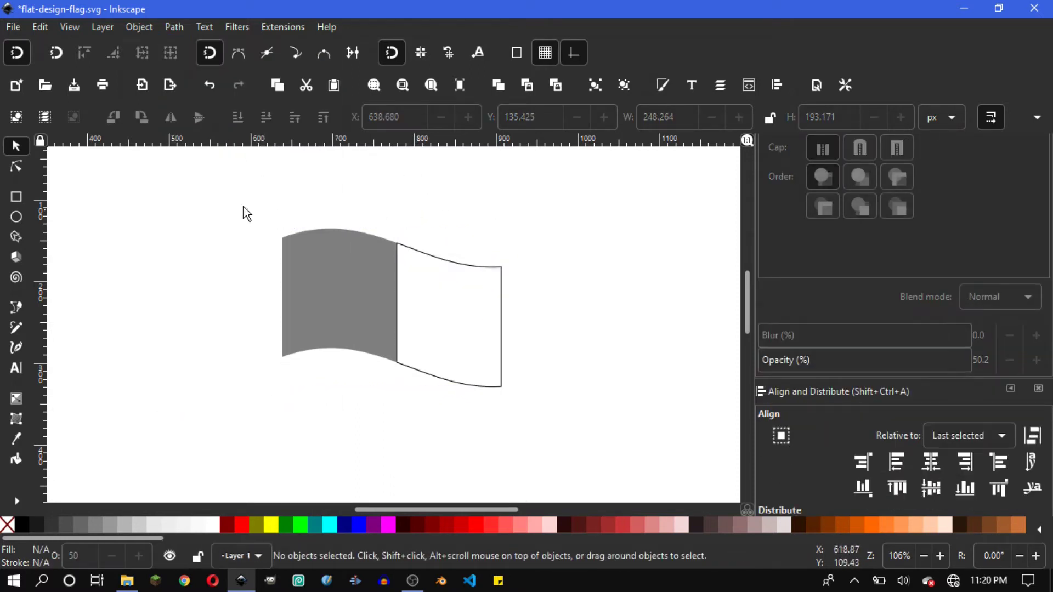
# Remove the right panel's outline, fill it blue, and set its opacity to about 52%.
pyautogui.hscroll(3, 185, 247)
pyautogui.scroll(1, 347, 292)
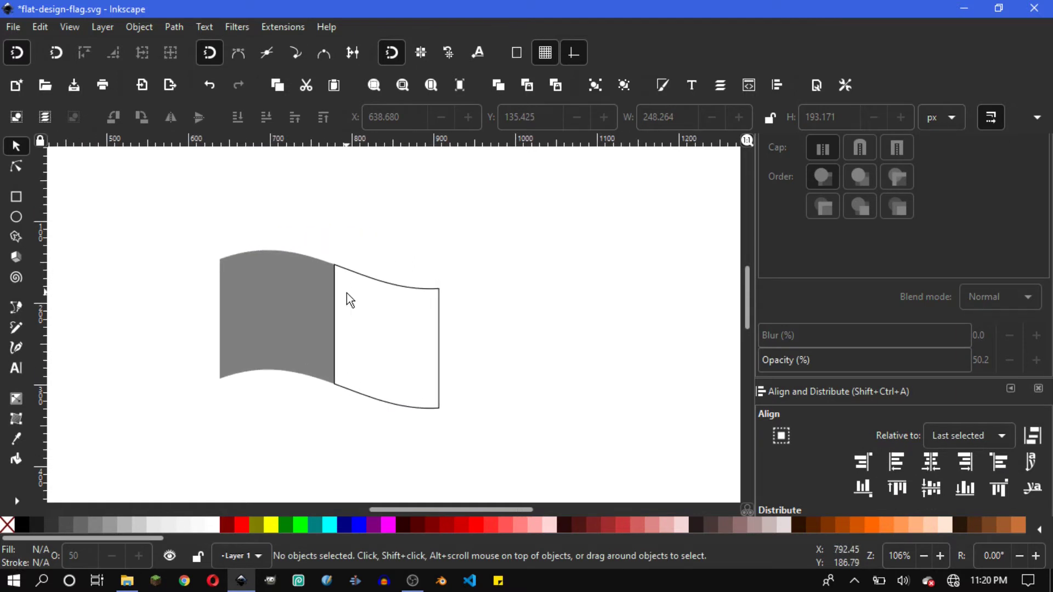
pyautogui.click(384, 299)
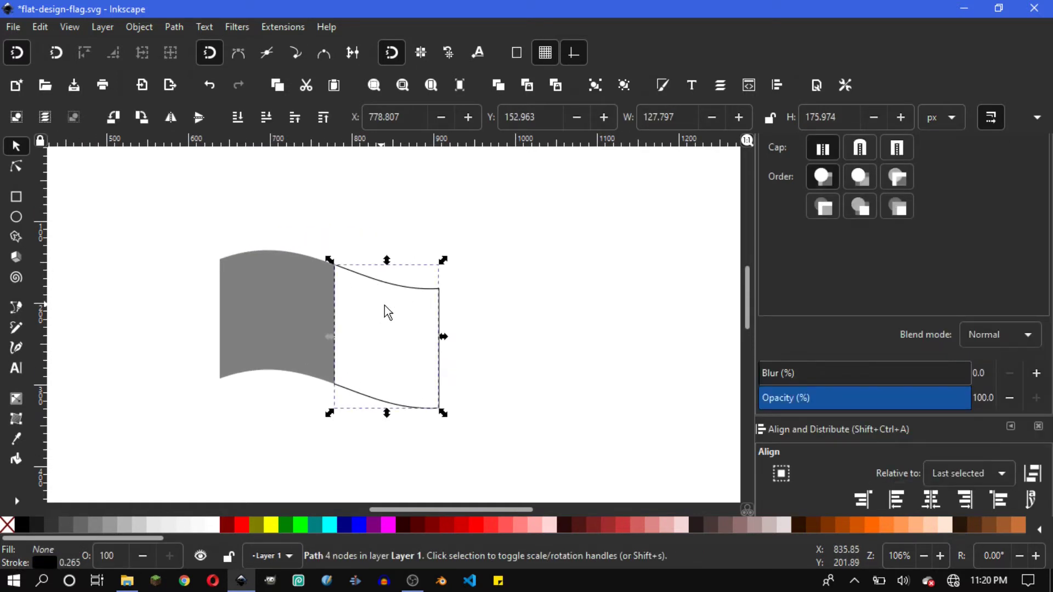
pyautogui.press('shift')
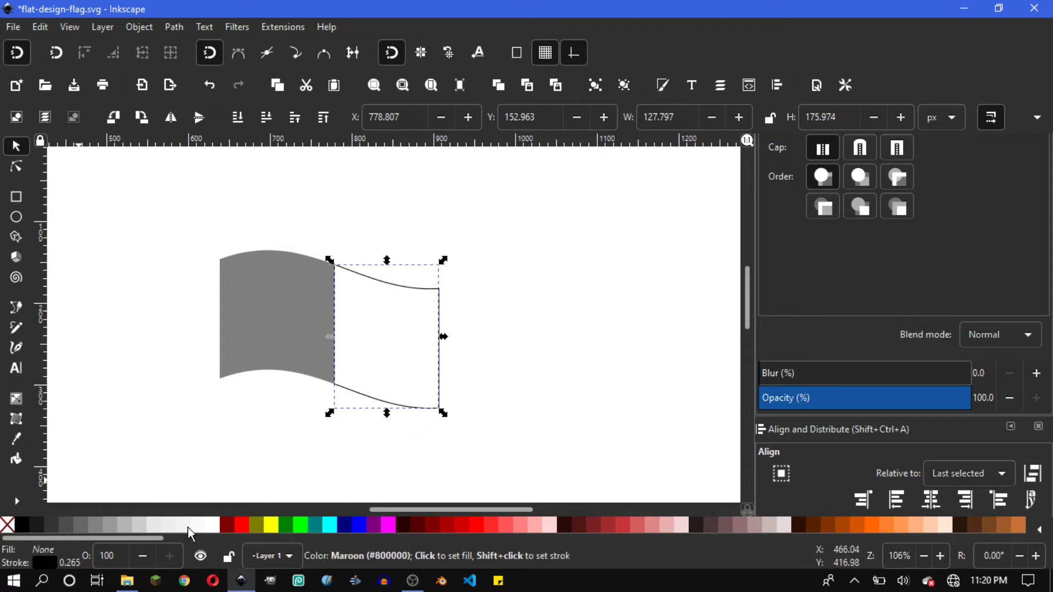
pyautogui.keyDown('shift'); pyautogui.click(6, 527); pyautogui.keyUp('shift')
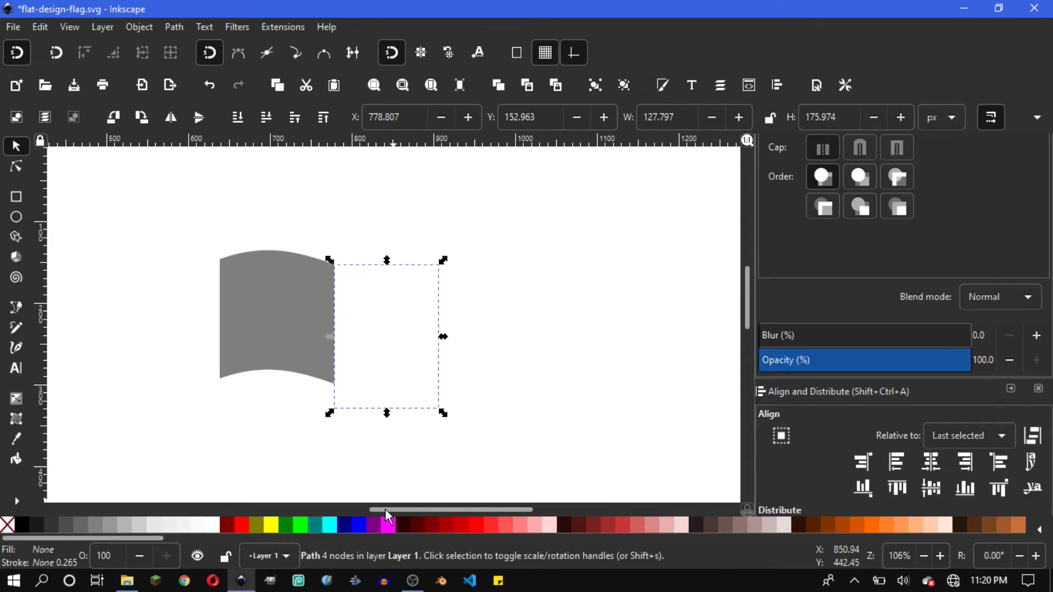
pyautogui.click(359, 529)
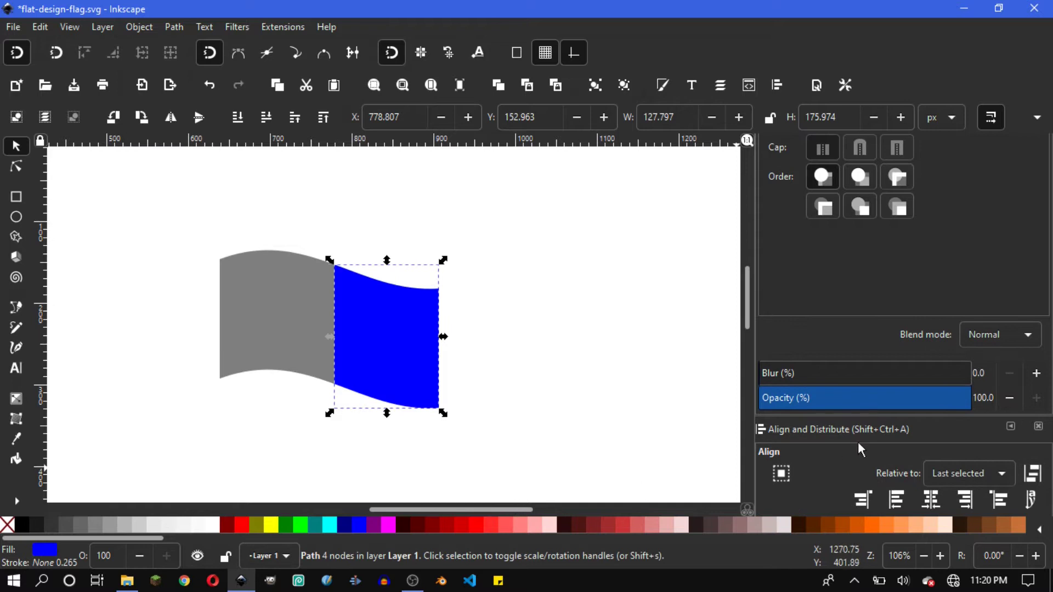
pyautogui.click(960, 397)
pyautogui.moveTo(960, 398); pyautogui.dragTo(869, 400)
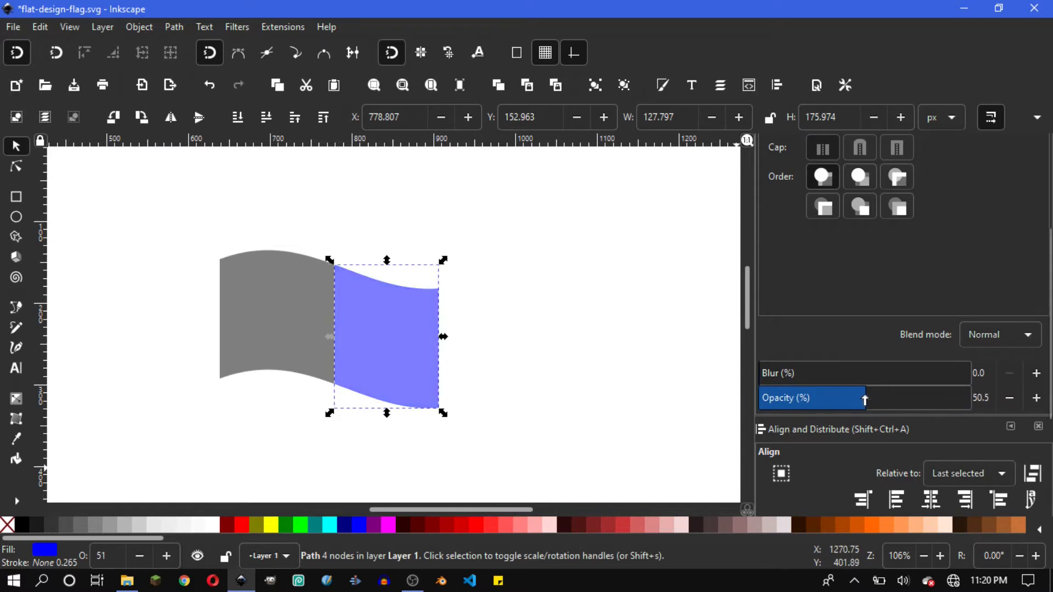
pyautogui.click(551, 467)
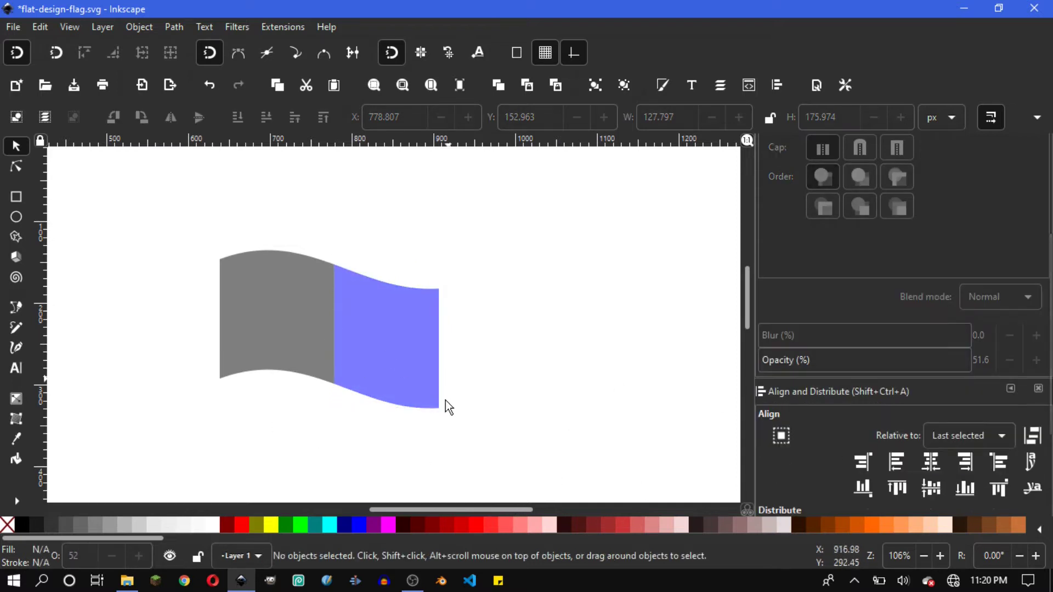
# Shift the blue panel down and left so it overlaps the grey half.
pyautogui.click(380, 323)
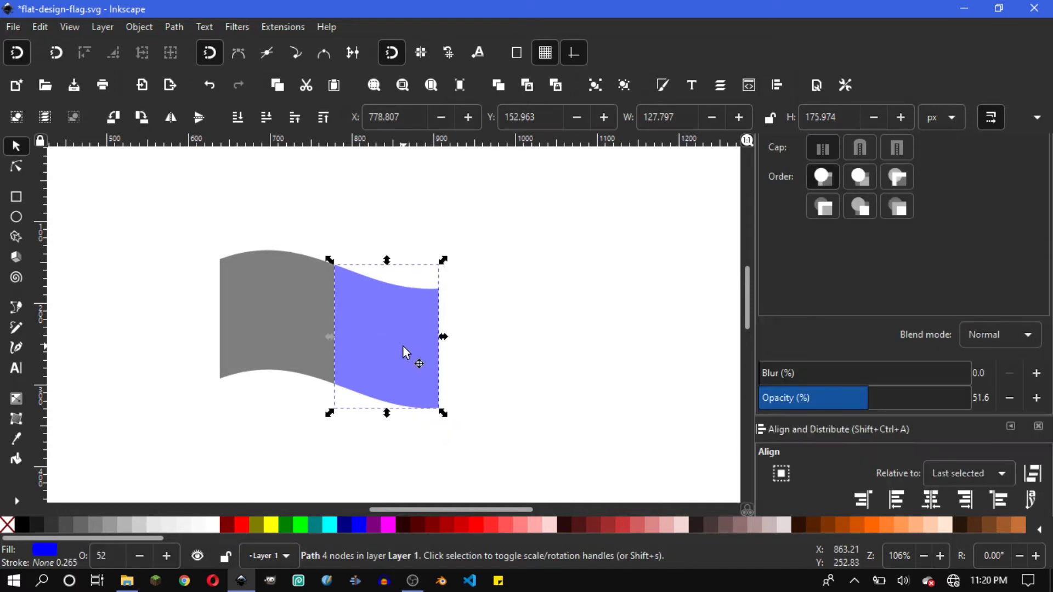
pyautogui.moveTo(404, 351)
pyautogui.mouseDown()
pyautogui.moveTo(382, 324)
pyautogui.moveTo(381, 333)
pyautogui.mouseUp()
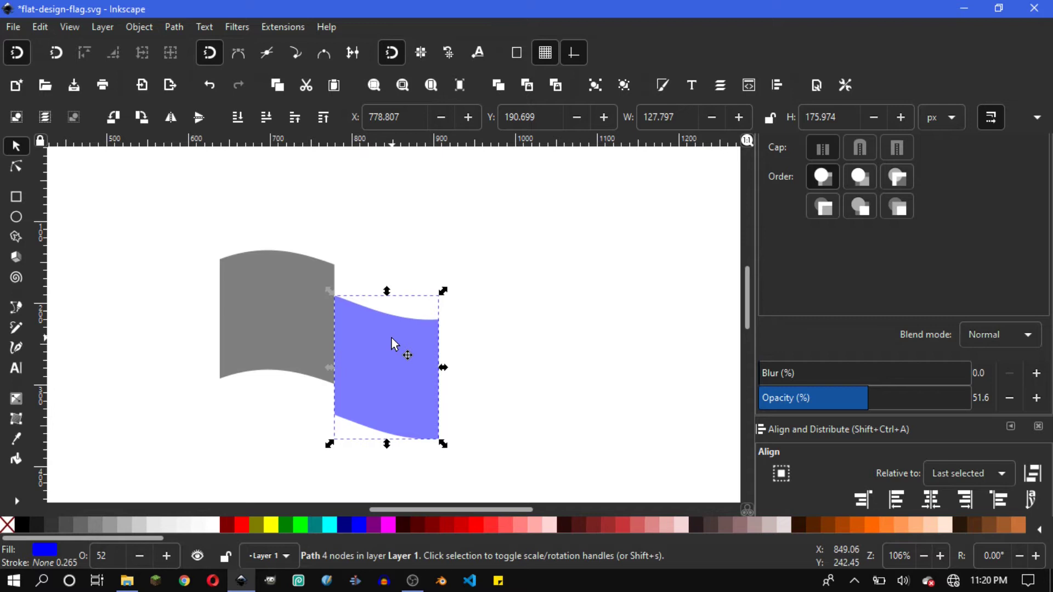
pyautogui.moveTo(428, 373); pyautogui.dragTo(379, 364)
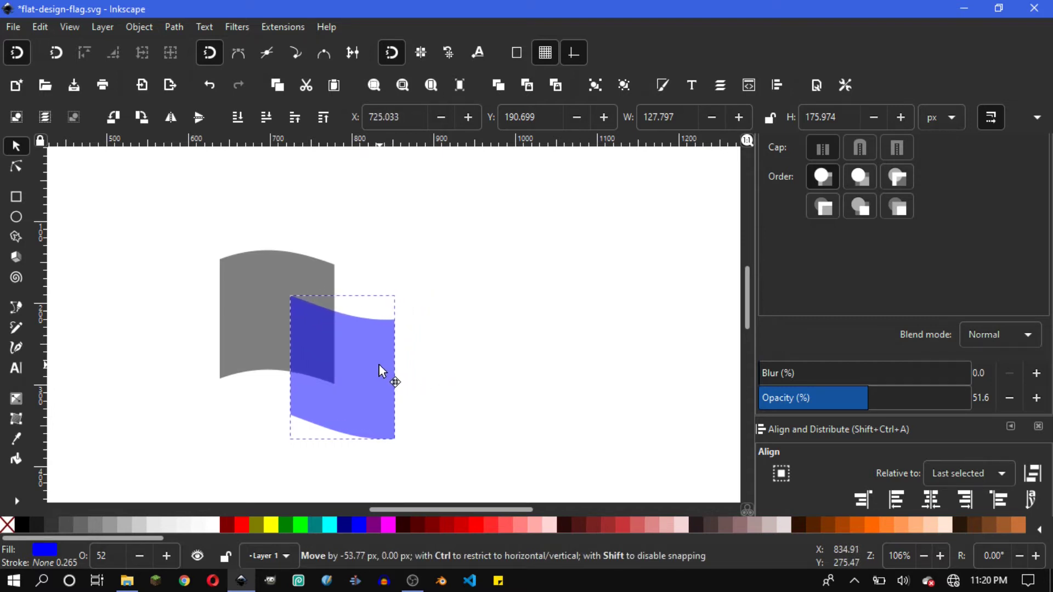
pyautogui.moveTo(379, 364); pyautogui.dragTo(397, 366)
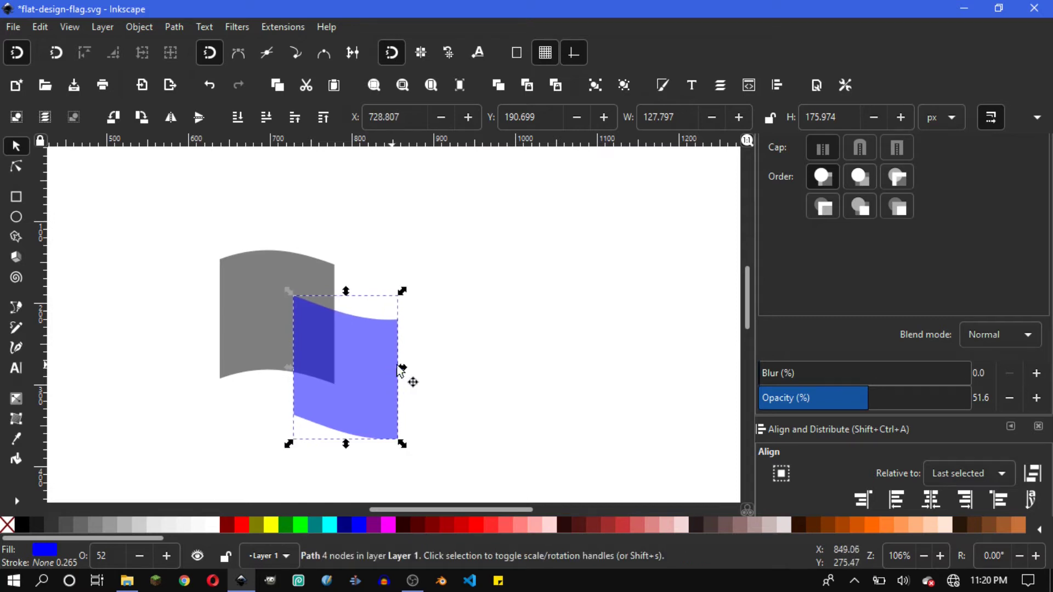
pyautogui.click(538, 332)
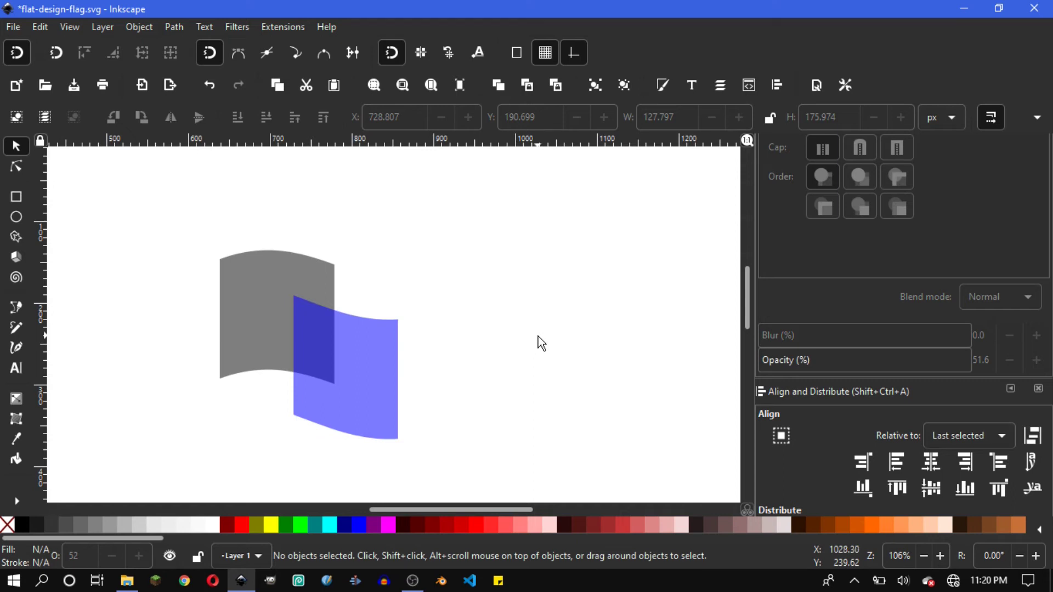
# Draw a closed triangle from the blue panel's lower-left corner into the grey panel, snapping to cusp nodes.
pyautogui.click(14, 309)
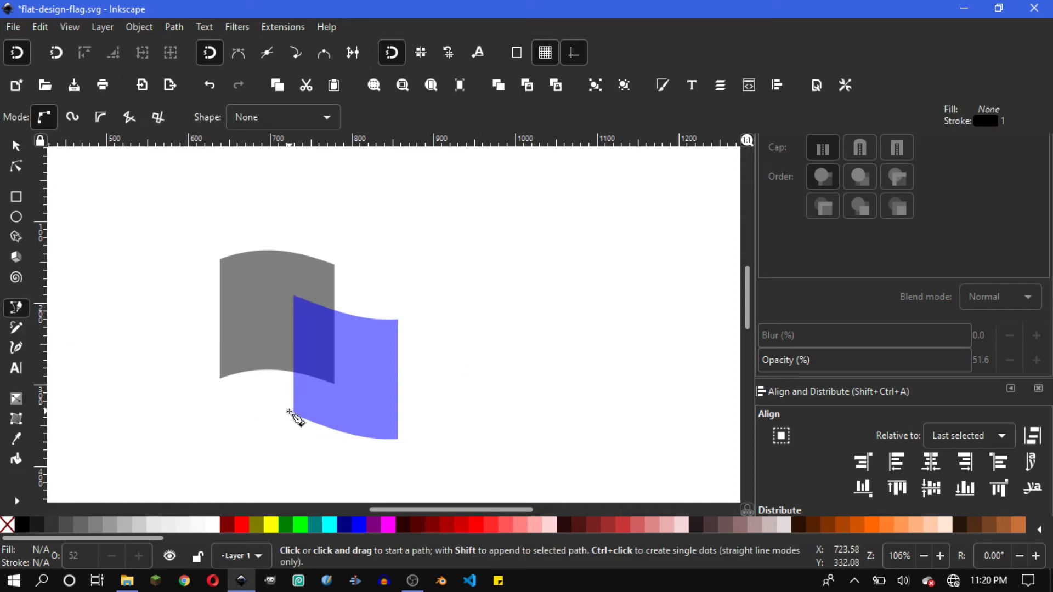
pyautogui.click(295, 54)
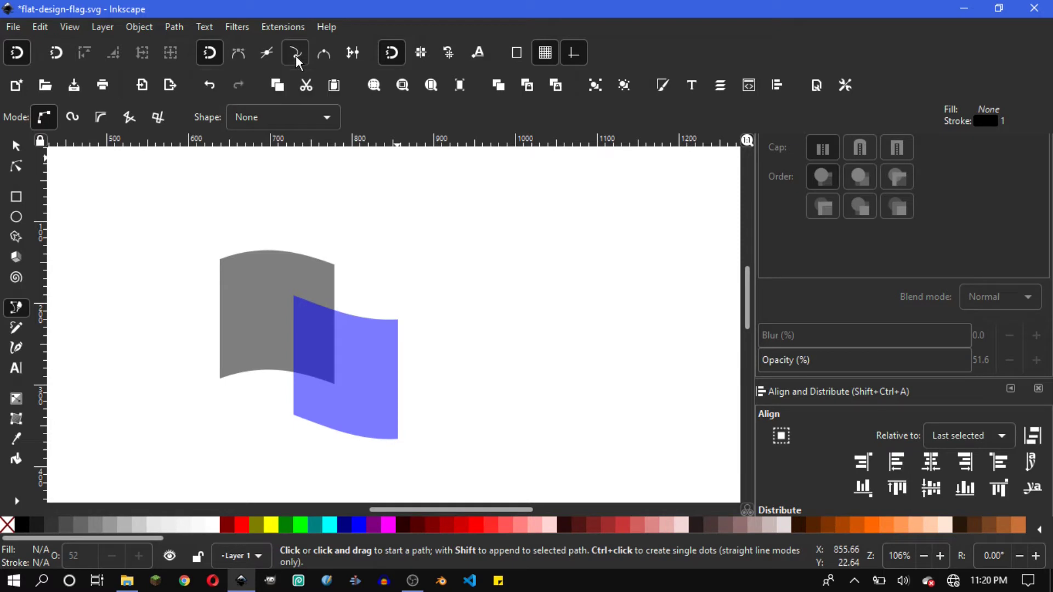
pyautogui.keyDown('ctrl'); pyautogui.scroll(2, 292, 430); pyautogui.keyUp('ctrl')
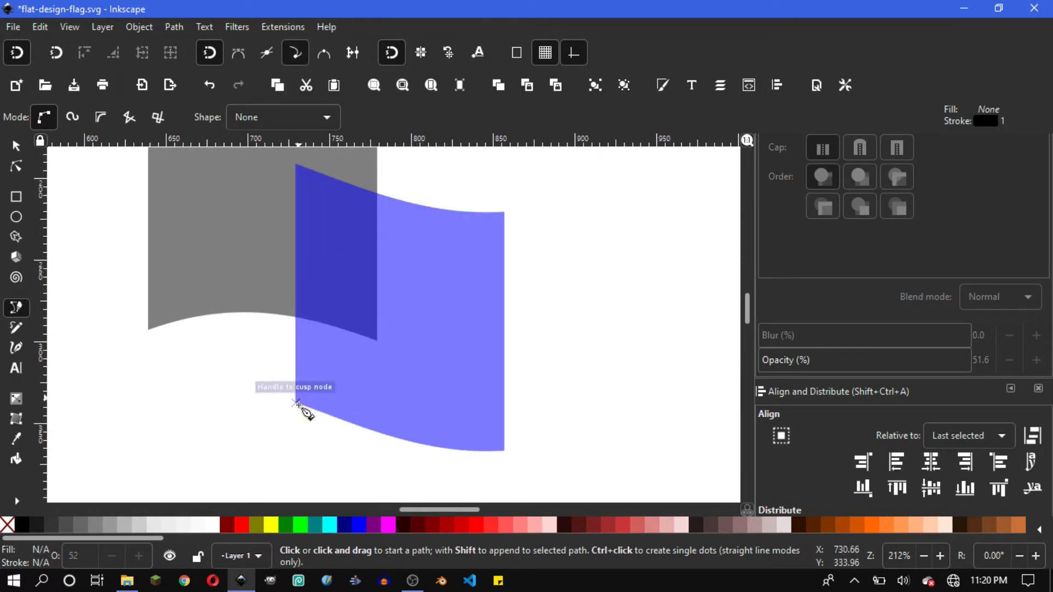
pyautogui.click(297, 402)
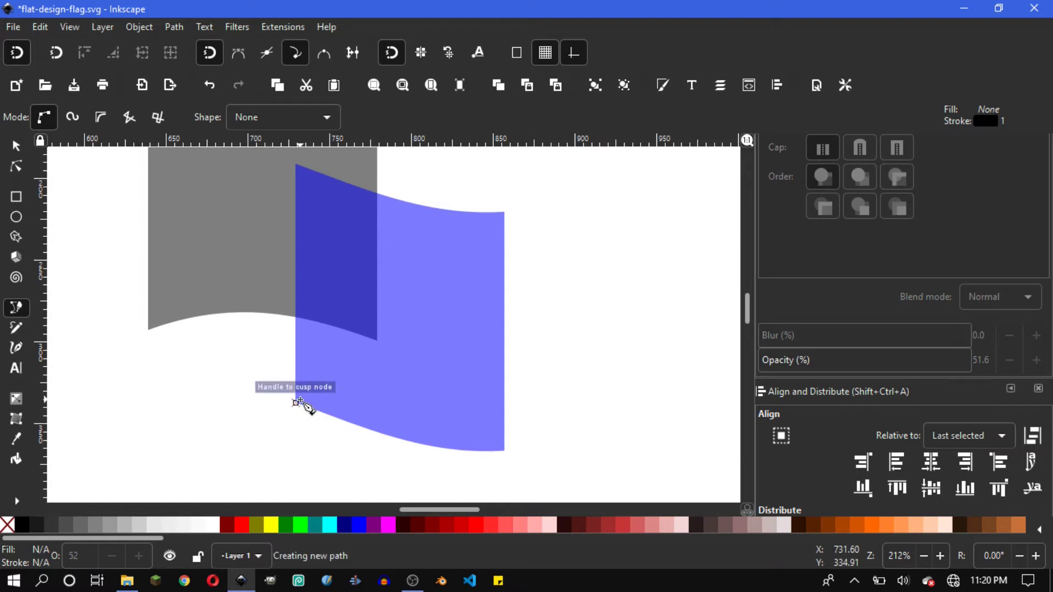
pyautogui.click(376, 341)
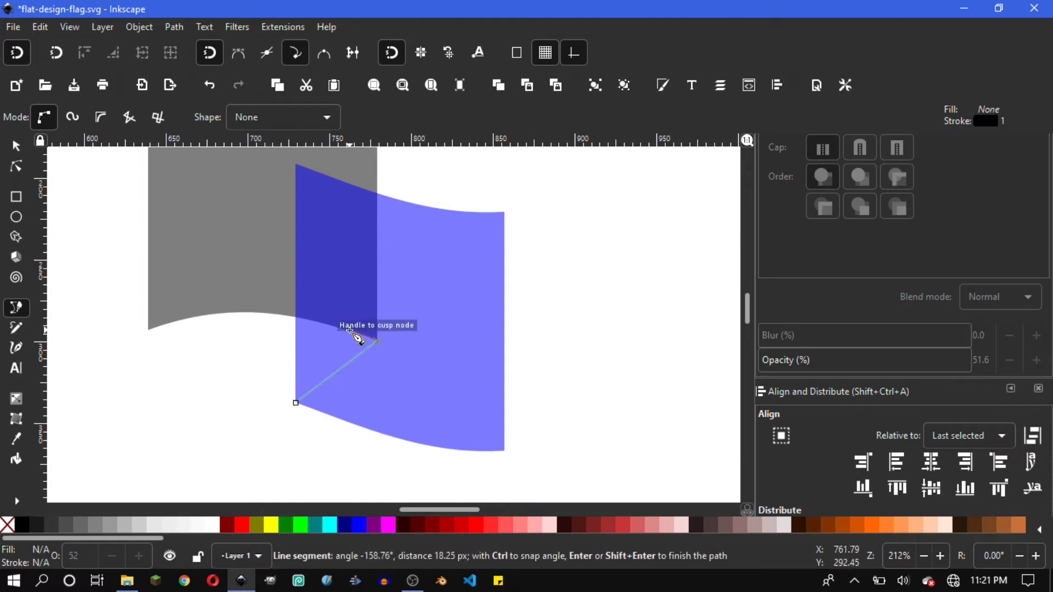
pyautogui.click(274, 269)
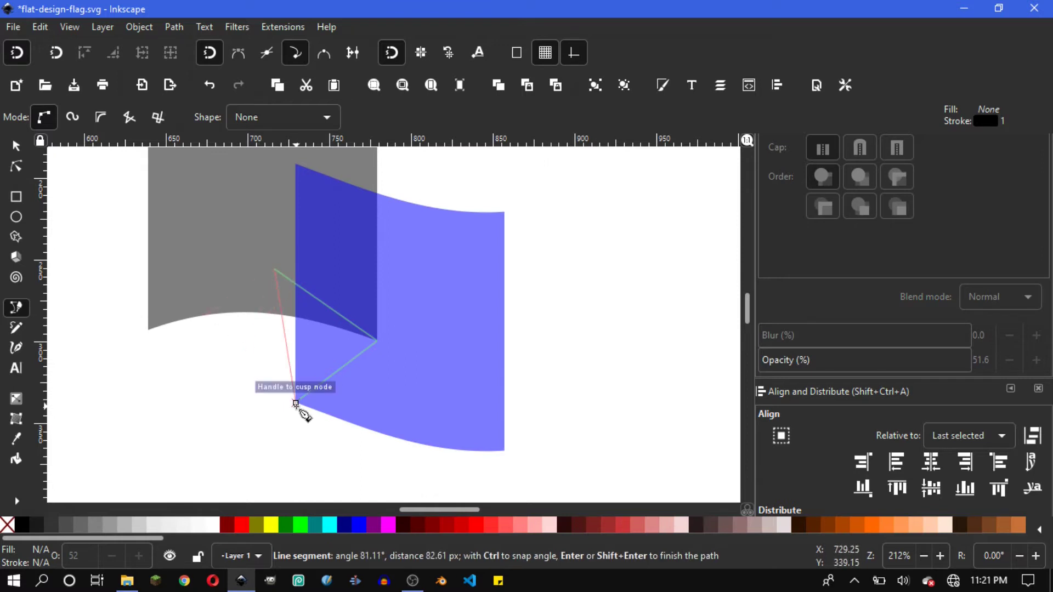
pyautogui.click(299, 430)
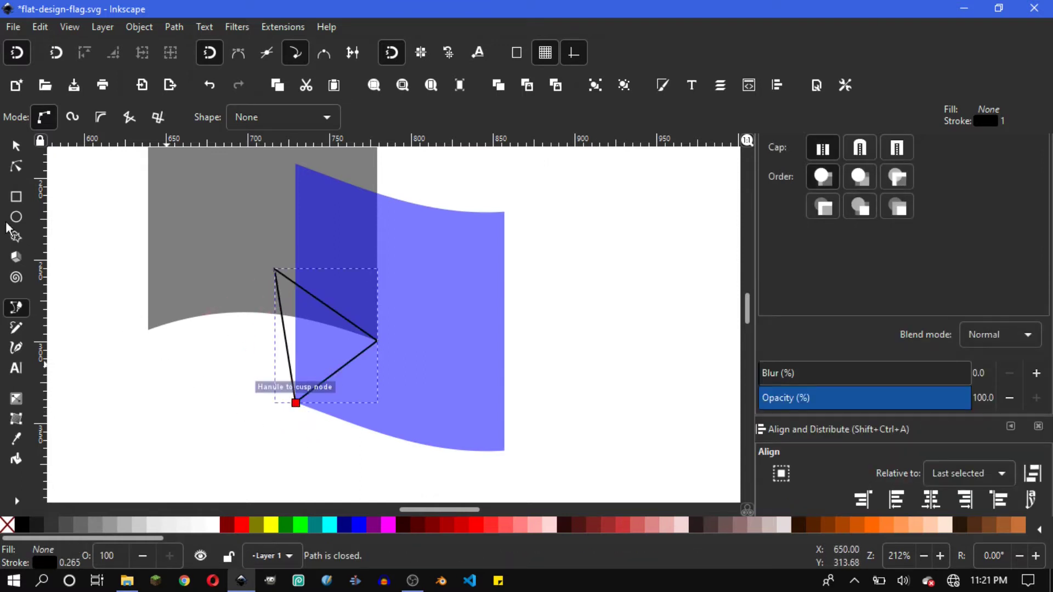
pyautogui.click(15, 147)
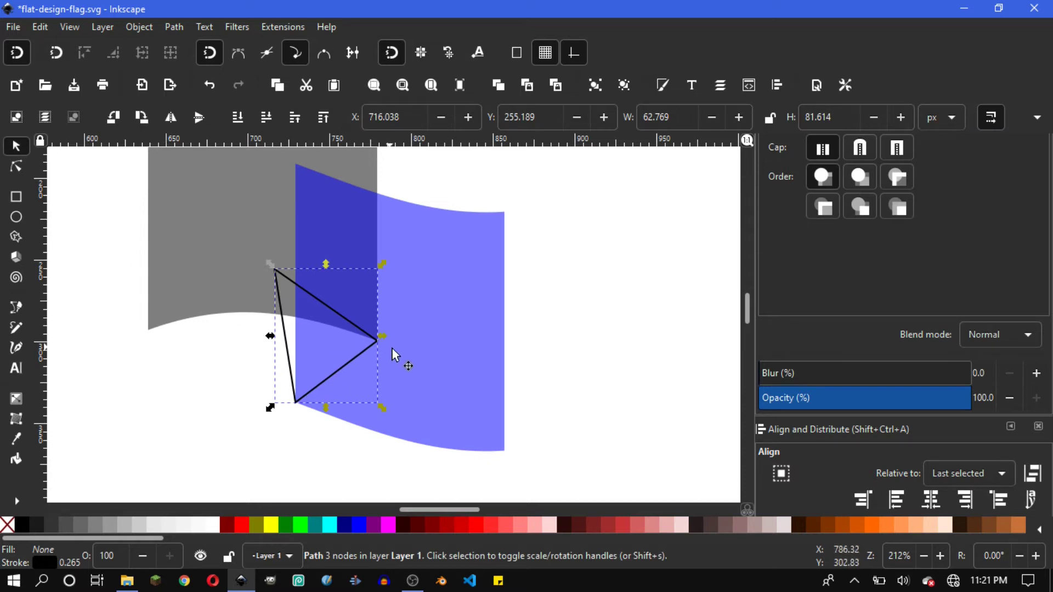
# Intersect the triangle with the blue panel, keeping only their overlap.
pyautogui.click(440, 356)
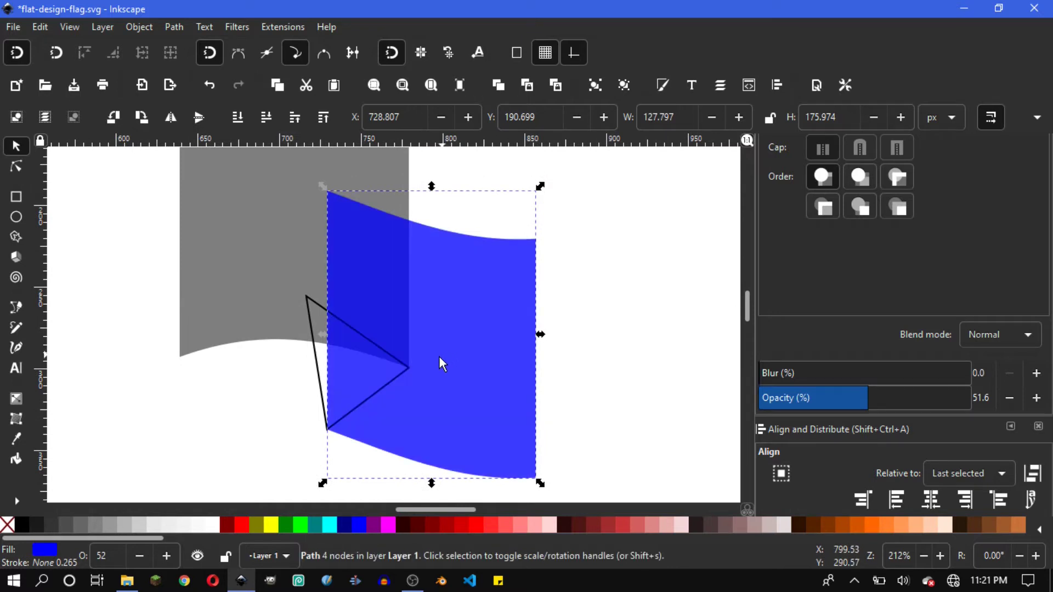
pyautogui.keyDown('shift'); pyautogui.click(316, 362); pyautogui.keyUp('shift')
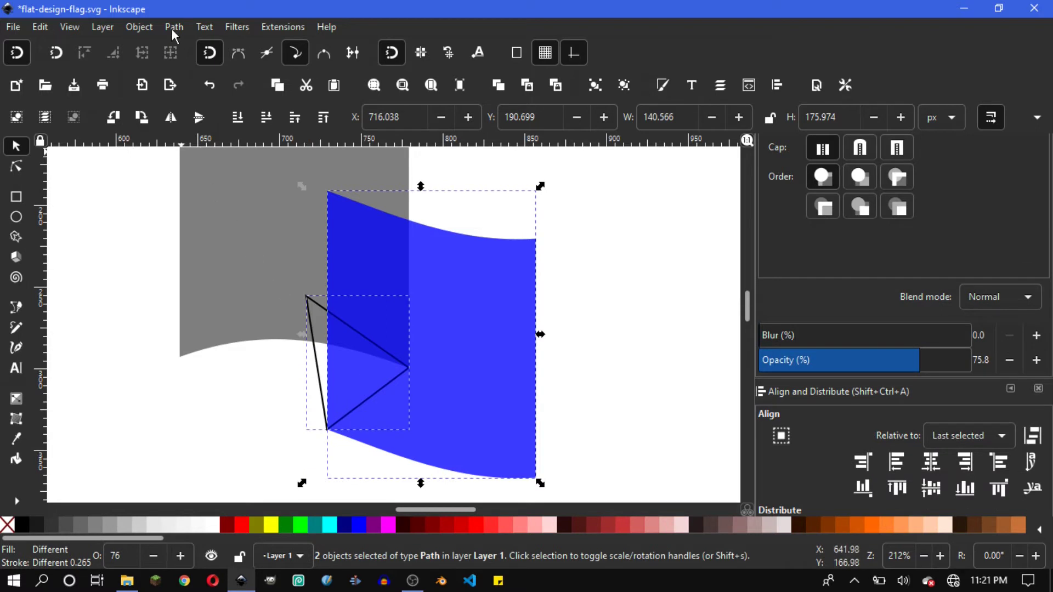
pyautogui.click(171, 28)
pyautogui.click(219, 139)
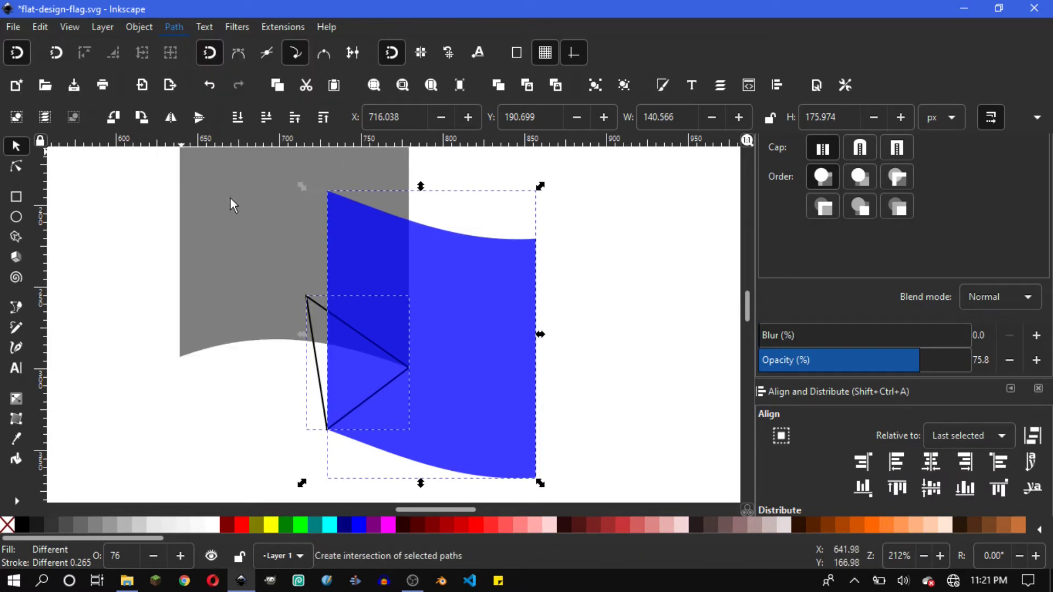
pyautogui.click(263, 404)
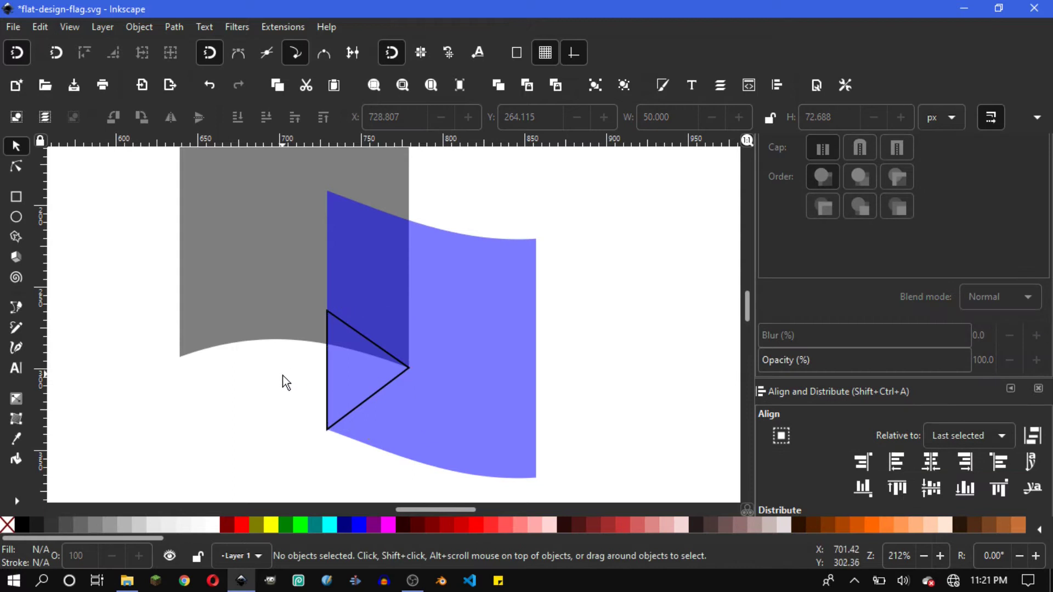
# Inspect the grey panel's nodes and break its path apart into separate pieces.
pyautogui.click(253, 300)
pyautogui.scroll(1, 290, 285)
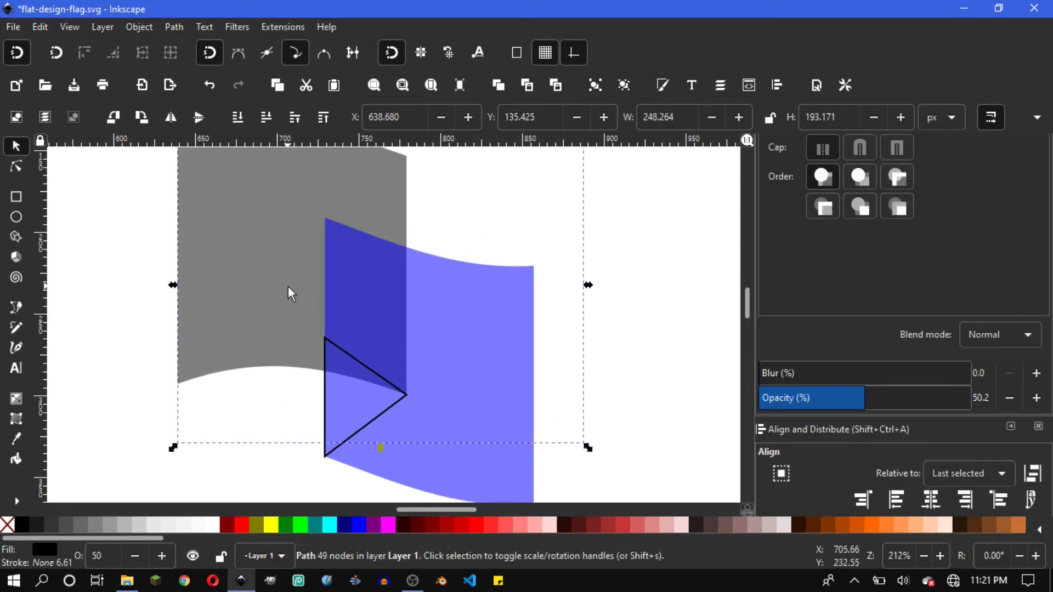
pyautogui.scroll(1, 275, 299)
pyautogui.scroll(1, 407, 290)
pyautogui.keyDown('ctrl'); pyautogui.scroll(-2, 303, 252); pyautogui.keyUp('ctrl')
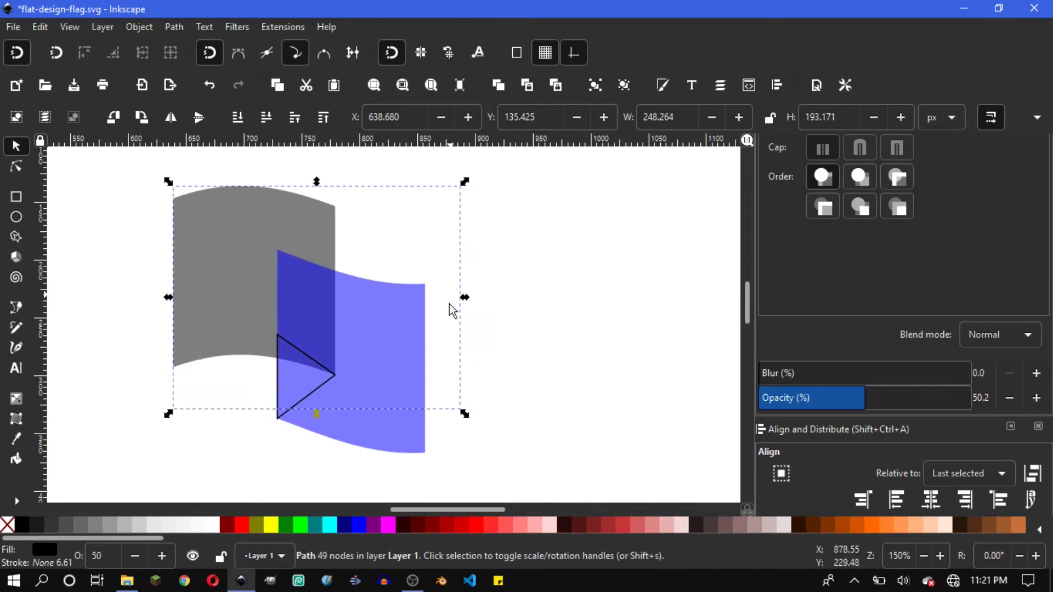
pyautogui.click(16, 166)
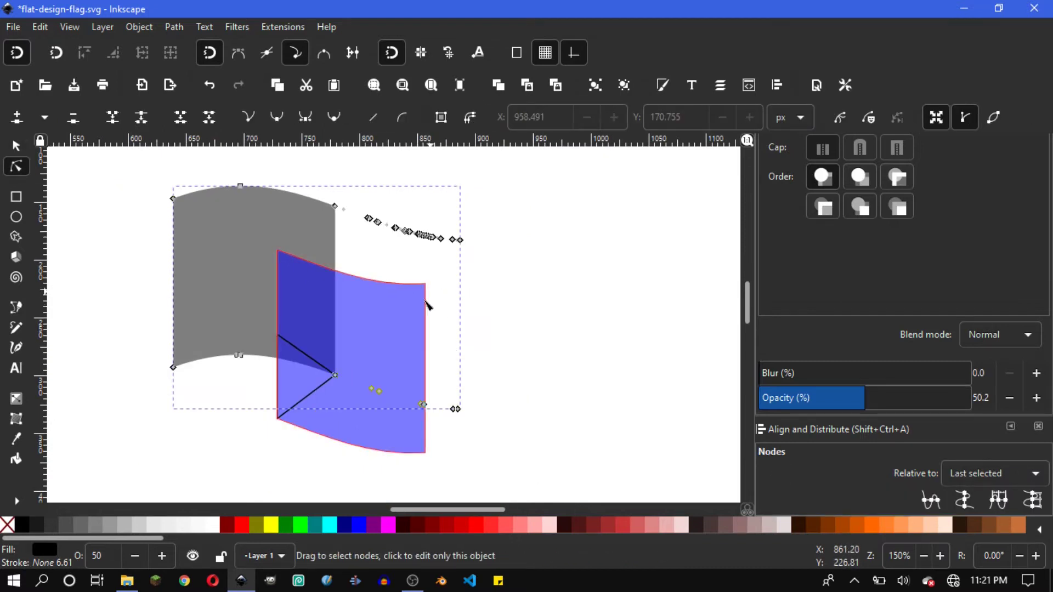
pyautogui.click(15, 145)
pyautogui.click(174, 27)
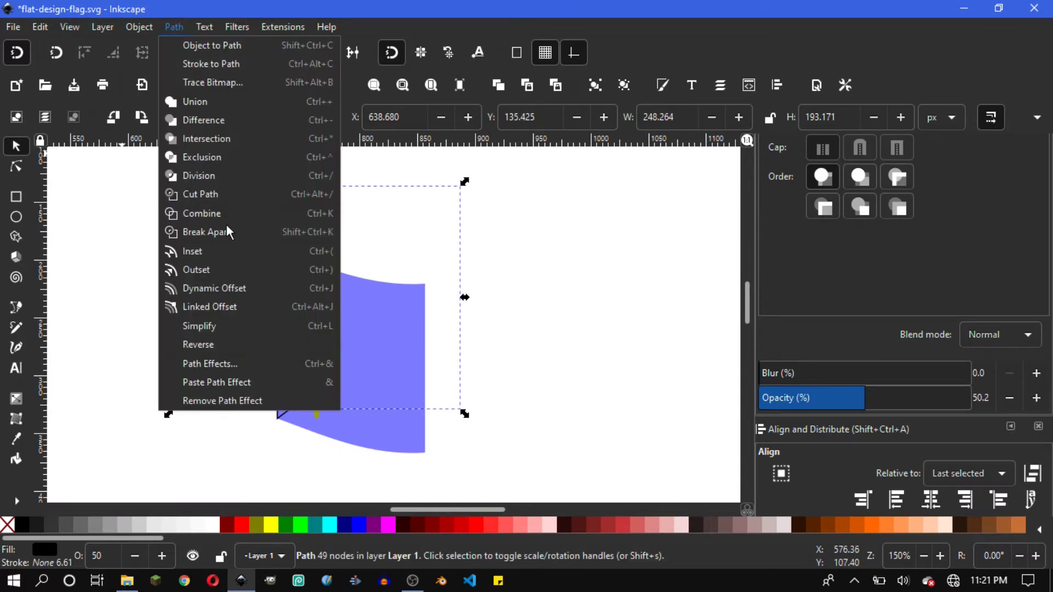
pyautogui.click(212, 231)
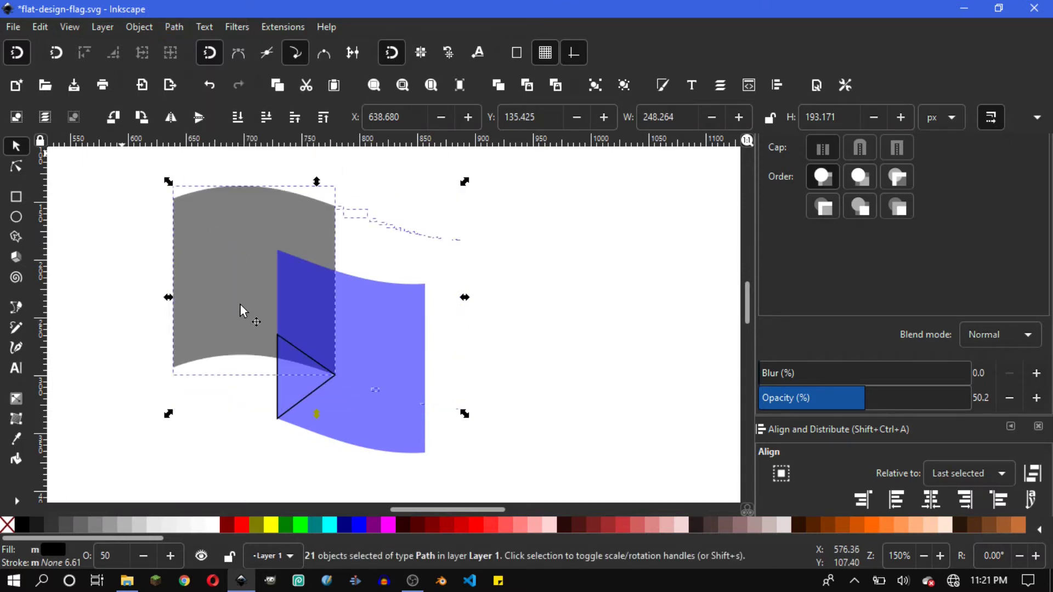
pyautogui.press('shift')
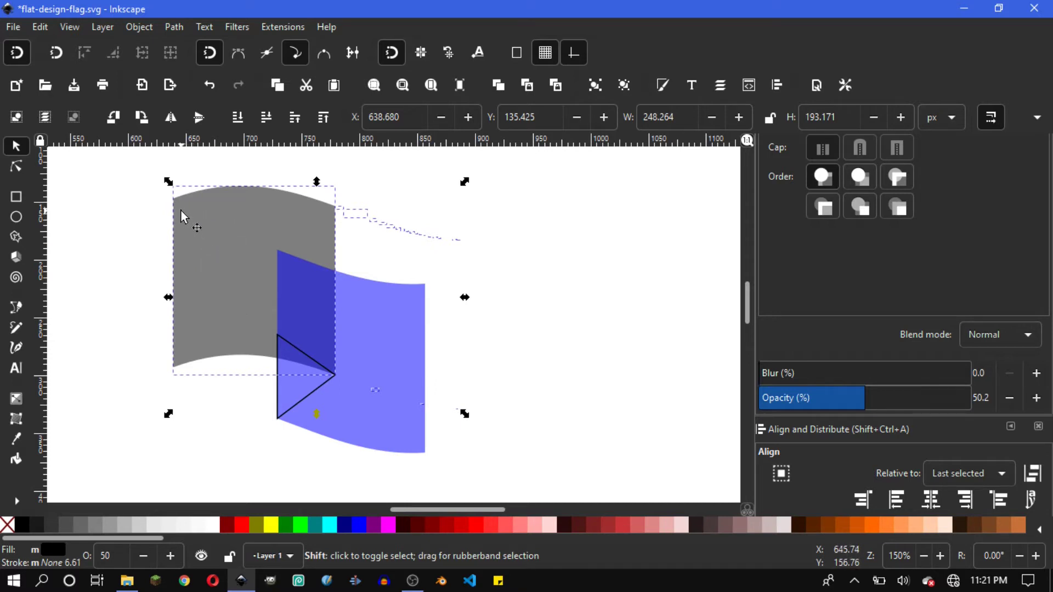
pyautogui.keyDown('shift'); pyautogui.click(186, 214); pyautogui.keyUp('shift')
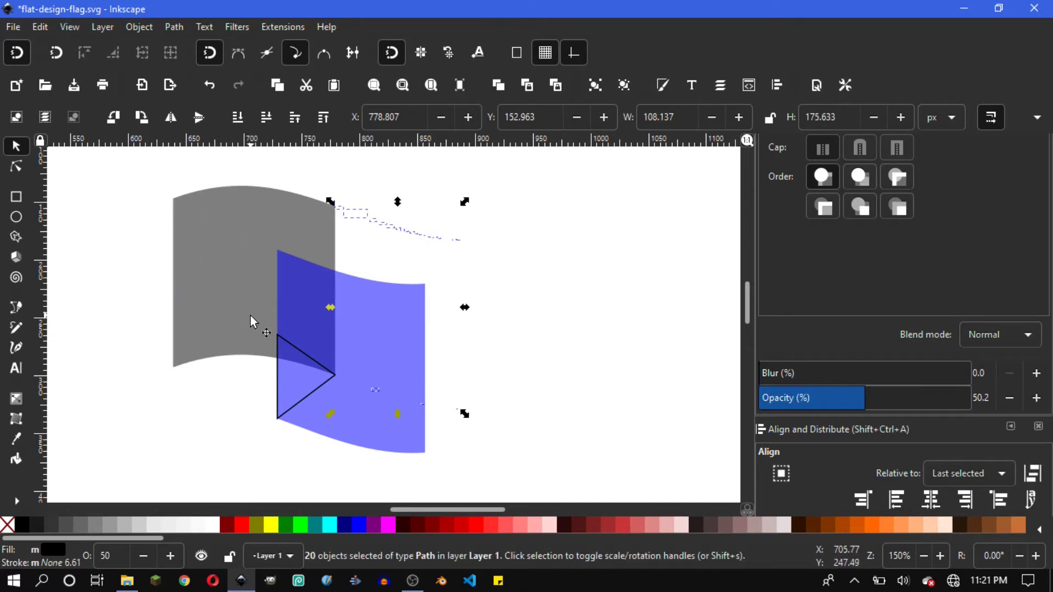
pyautogui.press('Escape')
# Duplicate the grey back panel with Ctrl+D and add the triangle to the selection.
pyautogui.click(239, 296)
pyautogui.scroll(1, 254, 236)
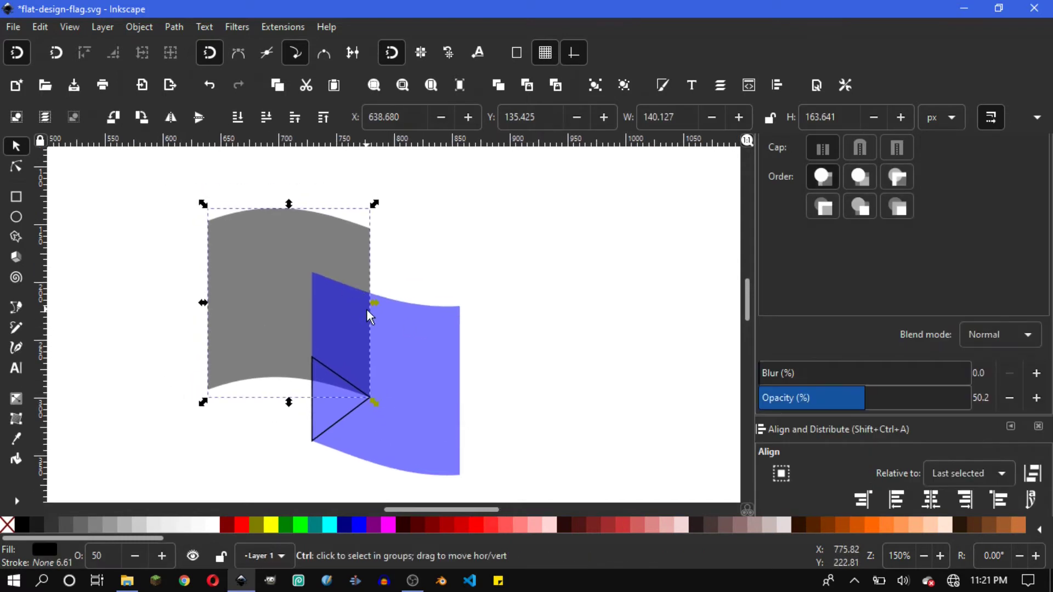
pyautogui.scroll(-1, 430, 301)
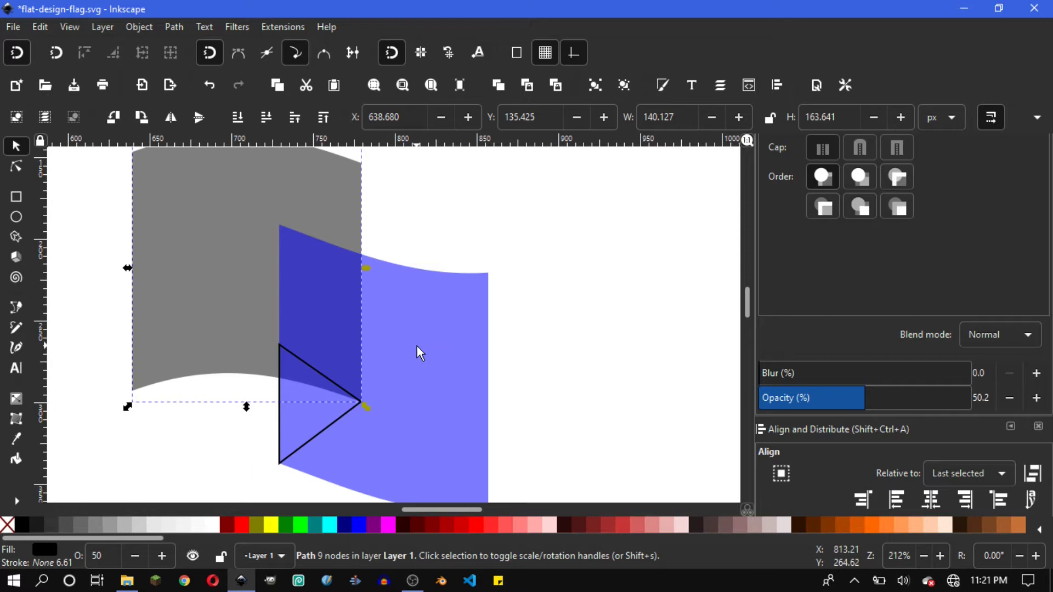
pyautogui.press('ctrl')
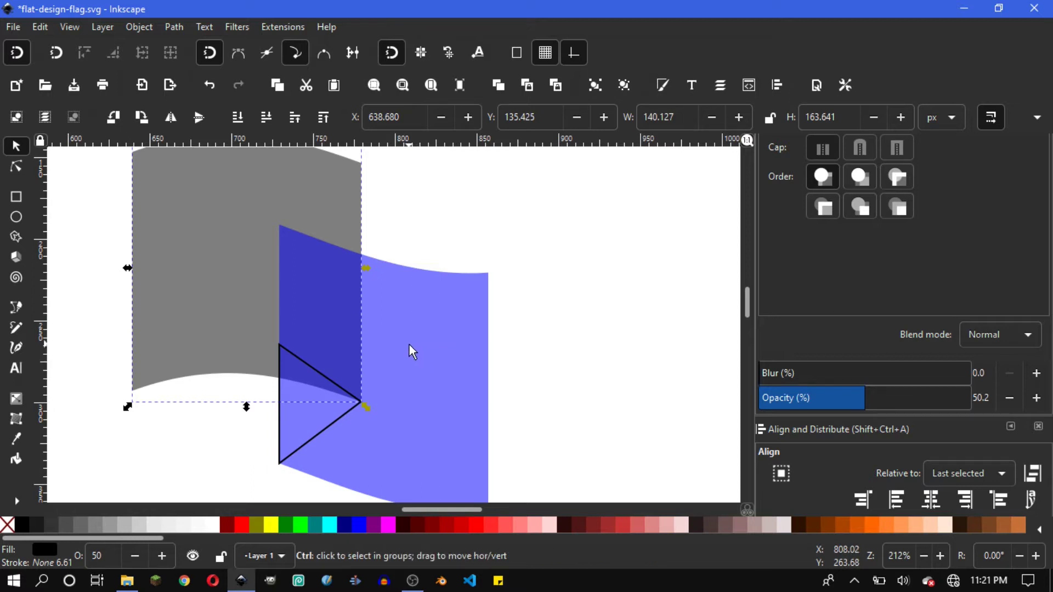
pyautogui.hotkey('ctrl', 'd')
pyautogui.press('shift')
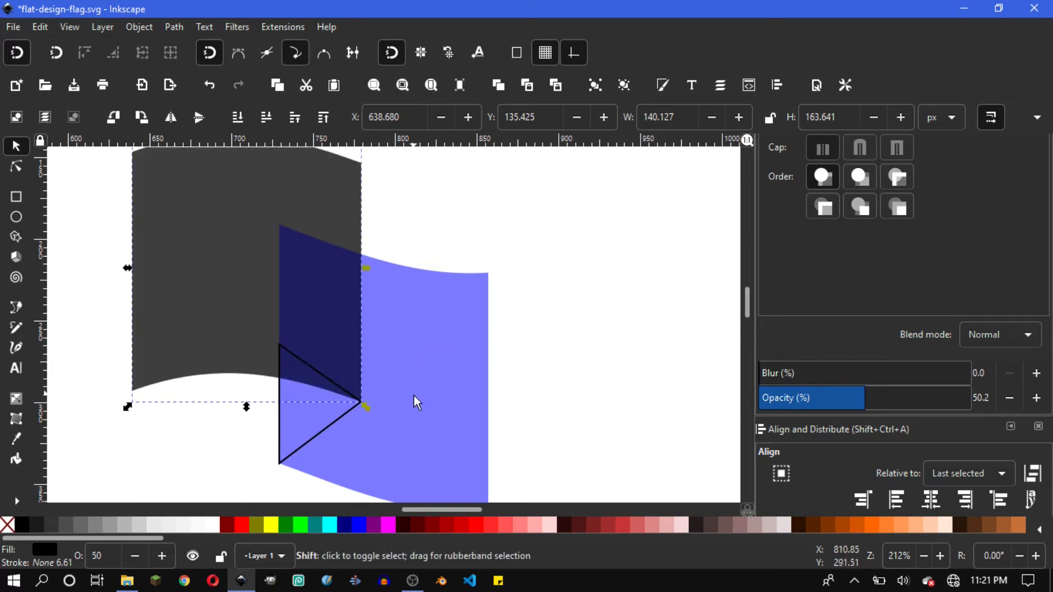
pyautogui.keyDown('shift'); pyautogui.click(324, 433); pyautogui.keyUp('shift')
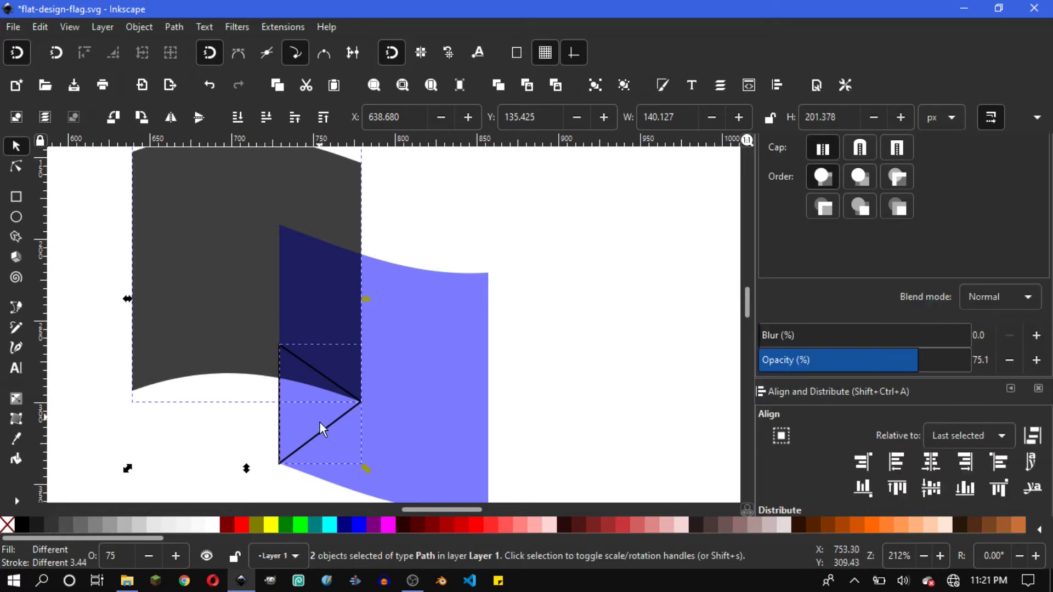
# Subtract the panel copy from the triangle, then fill it lime green at about 50% opacity.
pyautogui.click(174, 27)
pyautogui.click(209, 121)
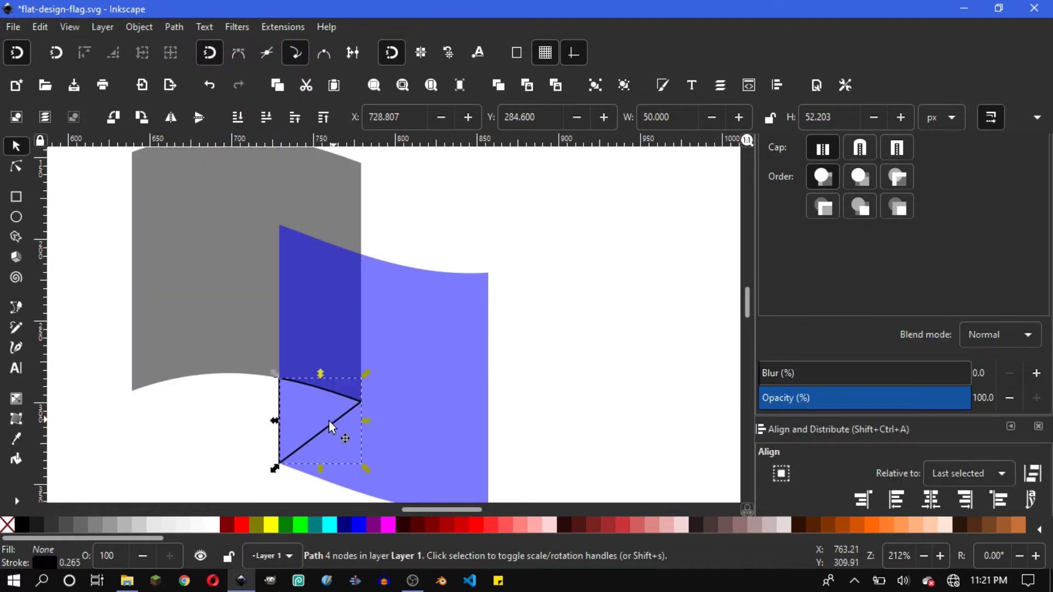
pyautogui.scroll(1, 305, 424)
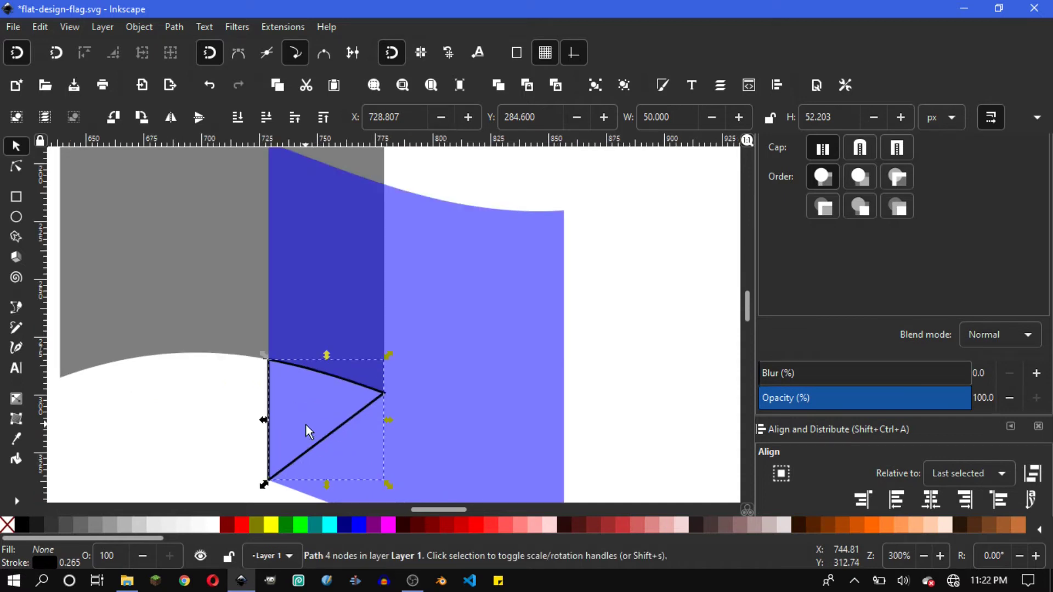
pyautogui.click(300, 527)
pyautogui.moveTo(914, 398); pyautogui.dragTo(861, 398)
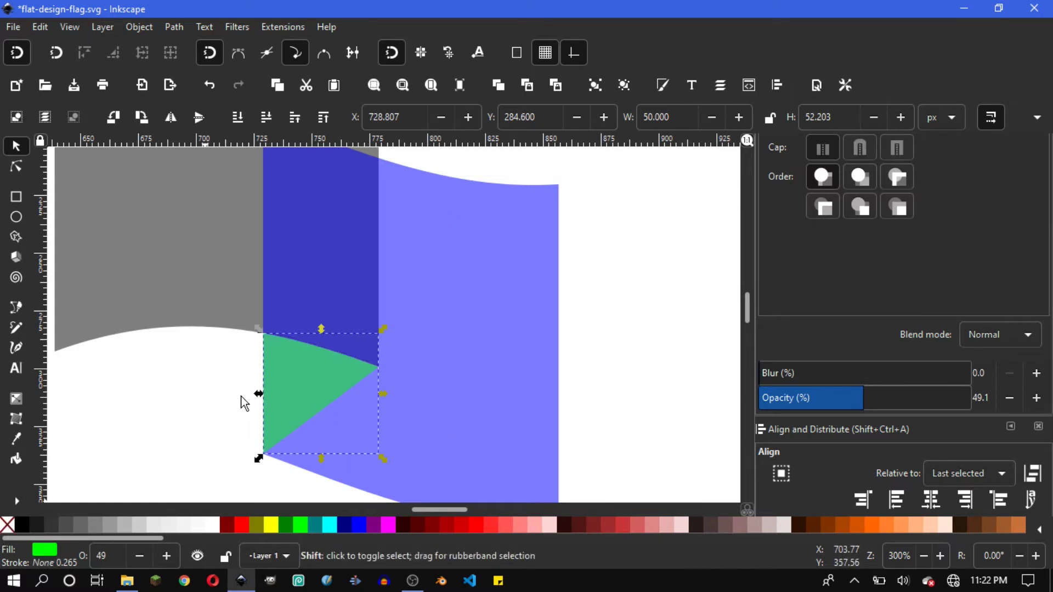
# Deselect the triangle and reframe the view of the flag.
pyautogui.click(216, 426)
pyautogui.hscroll(-4, 367, 370)
pyautogui.keyDown('ctrl'); pyautogui.scroll(-1, 439, 318); pyautogui.keyUp('ctrl')
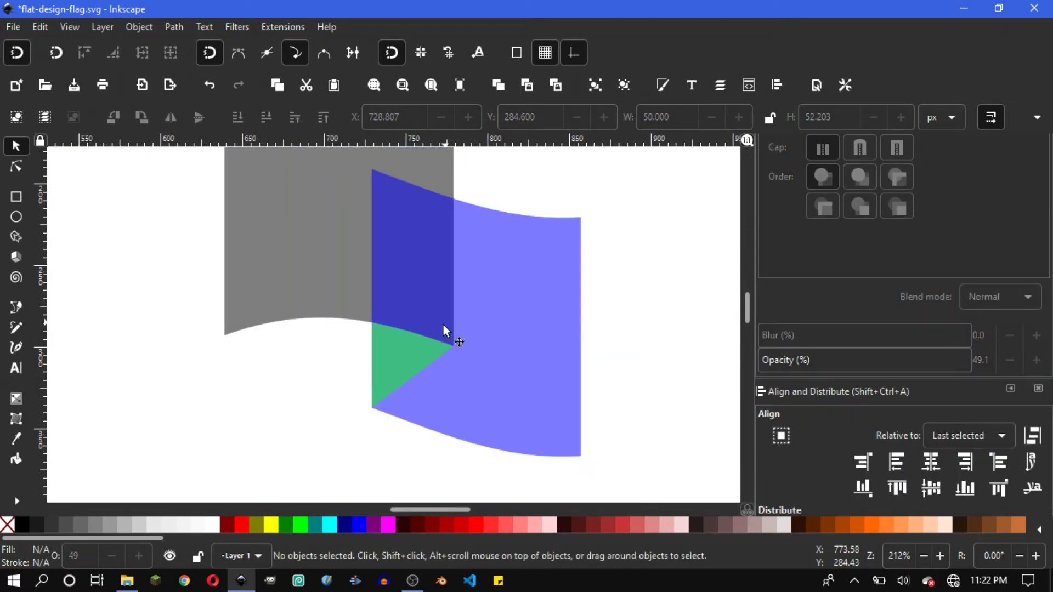
pyautogui.keyDown('ctrl'); pyautogui.scroll(-1, 377, 341); pyautogui.keyUp('ctrl')
pyautogui.moveTo(377, 338); pyautogui.dragTo(372, 335)
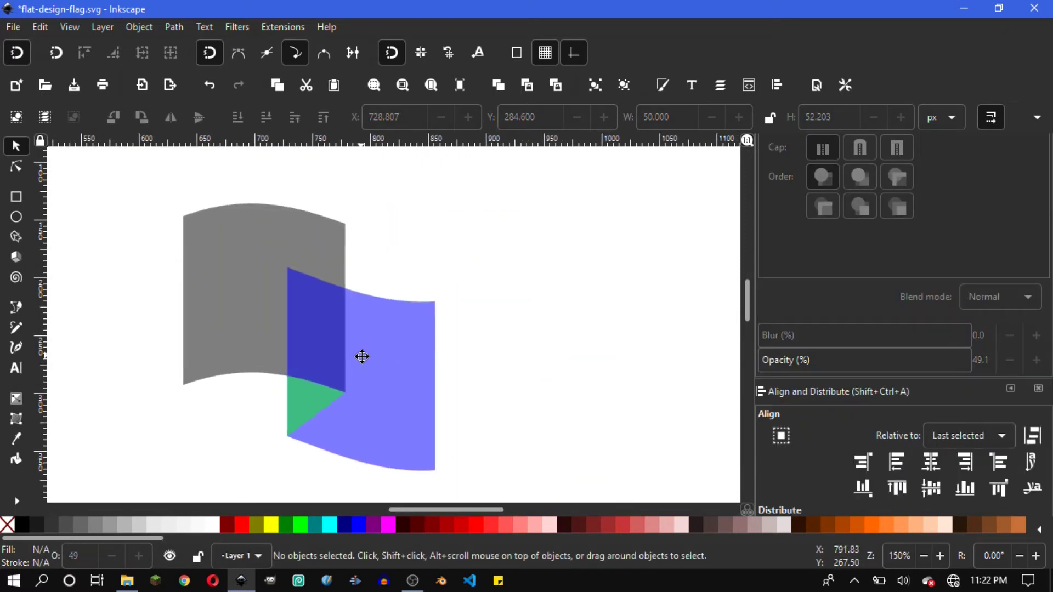
pyautogui.keyDown('ctrl'); pyautogui.scroll(-1, 468, 400); pyautogui.keyUp('ctrl')
pyautogui.keyDown('ctrl'); pyautogui.scroll(1, 473, 423); pyautogui.keyUp('ctrl')
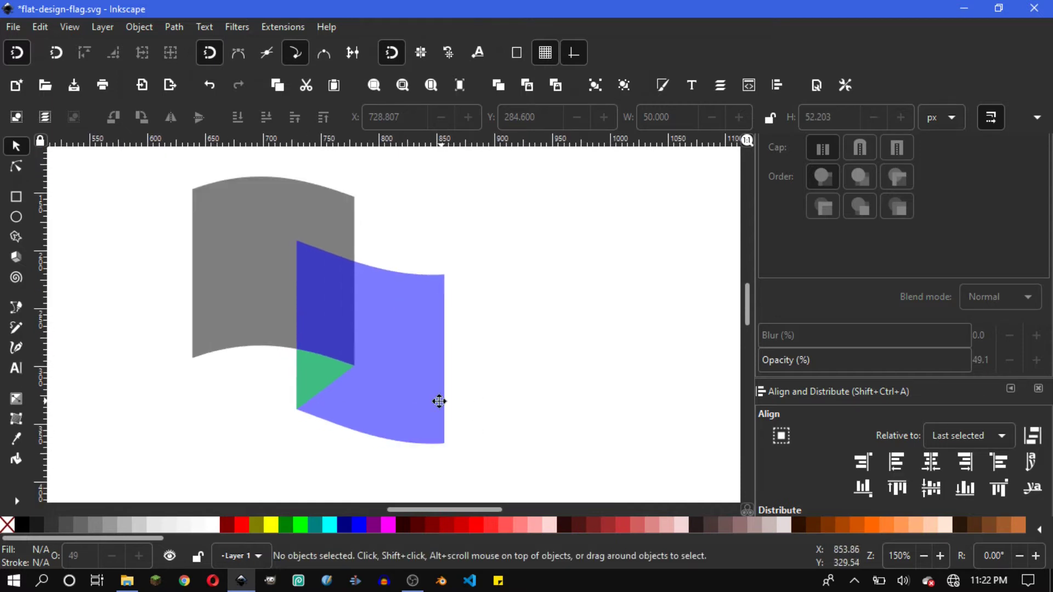
pyautogui.keyDown('ctrl'); pyautogui.scroll(-1, 439, 402); pyautogui.keyUp('ctrl')
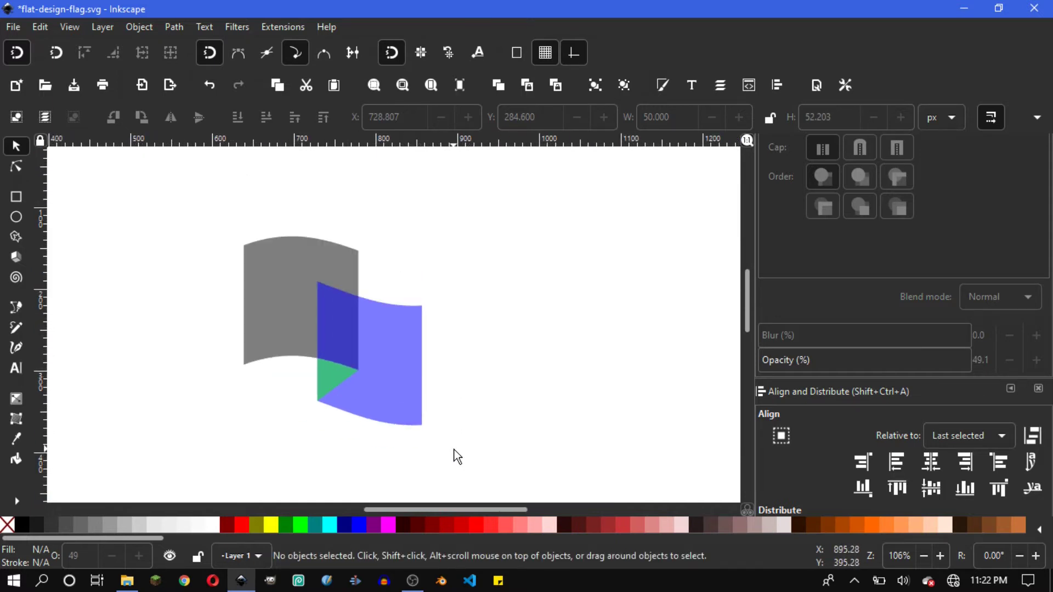
# Set all three flag shapes to 100% opacity.
pyautogui.moveTo(449, 451); pyautogui.dragTo(131, 152)
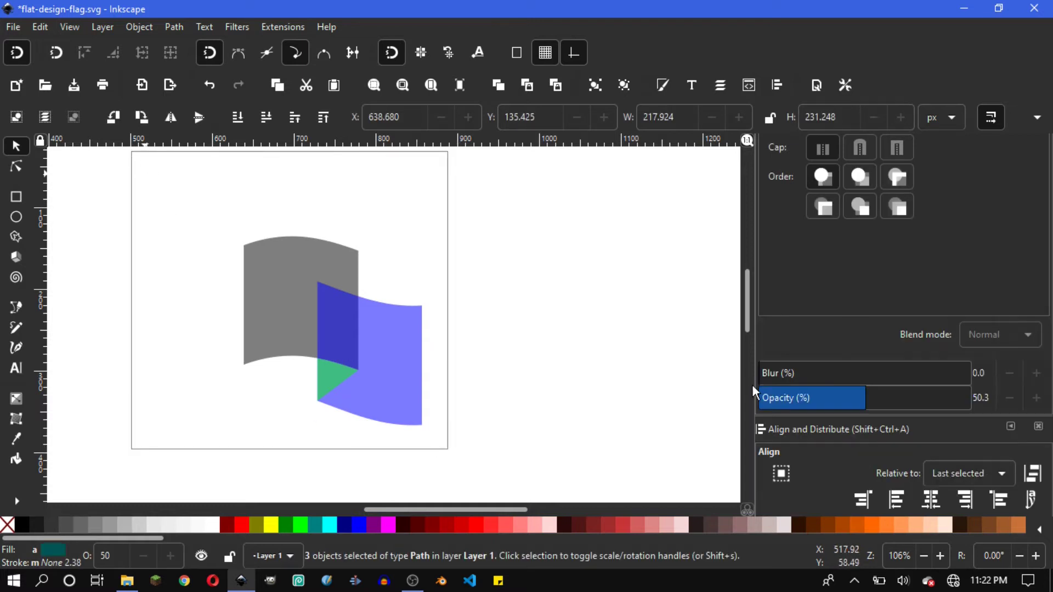
pyautogui.moveTo(814, 390); pyautogui.dragTo(665, 376)
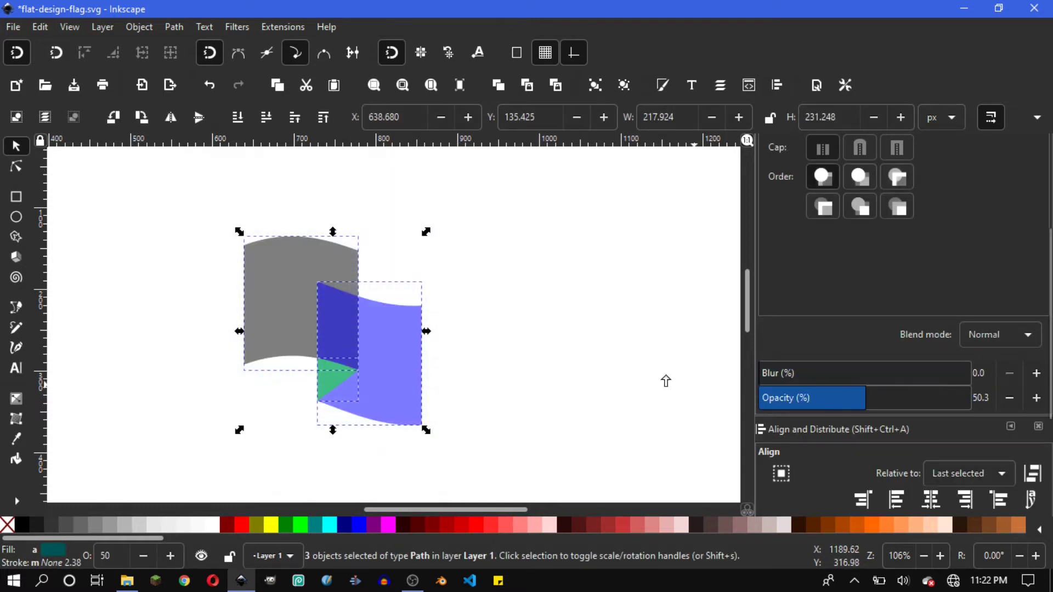
pyautogui.moveTo(828, 397); pyautogui.dragTo(973, 397)
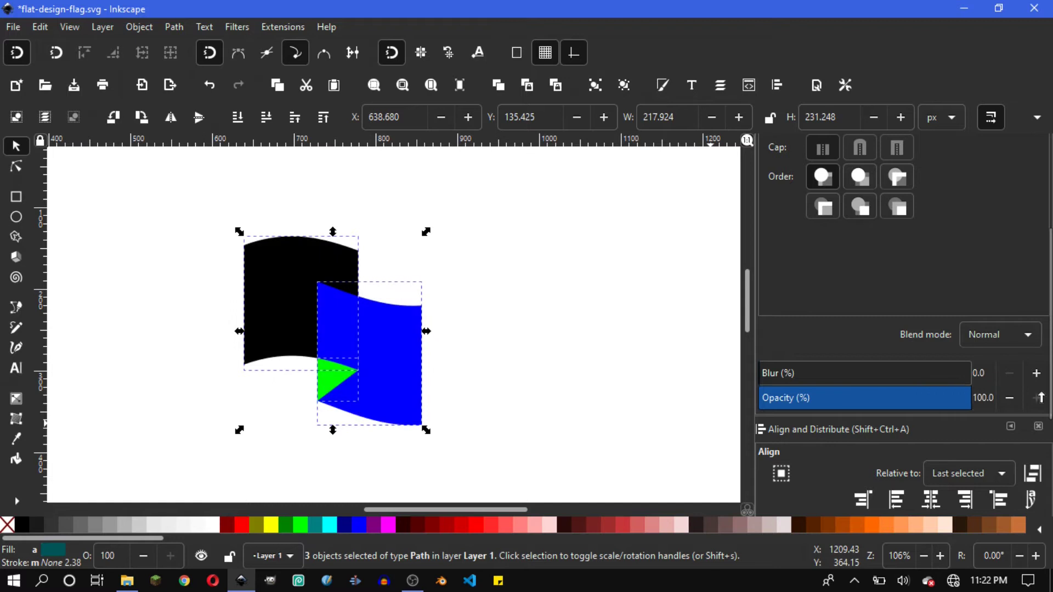
# Lower the blue front panel behind the black panel.
pyautogui.click(383, 332)
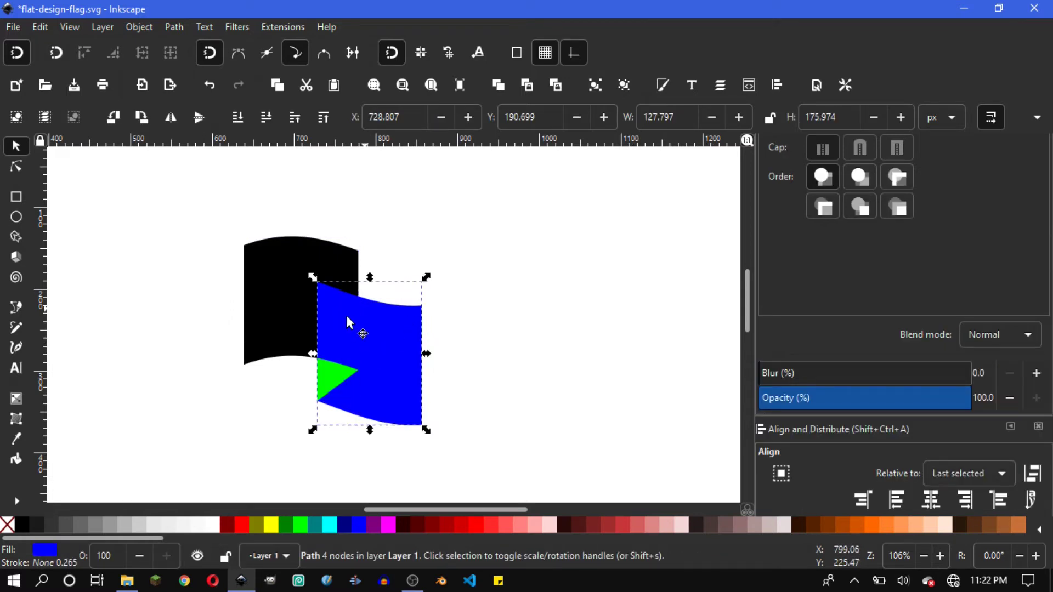
pyautogui.click(241, 120)
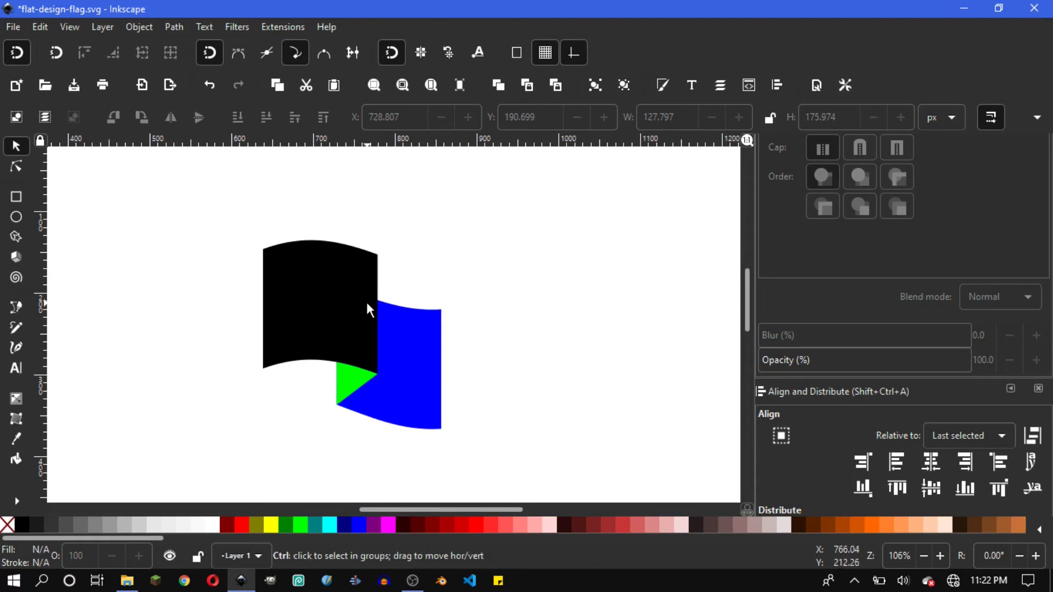
pyautogui.scroll(1, 366, 302)
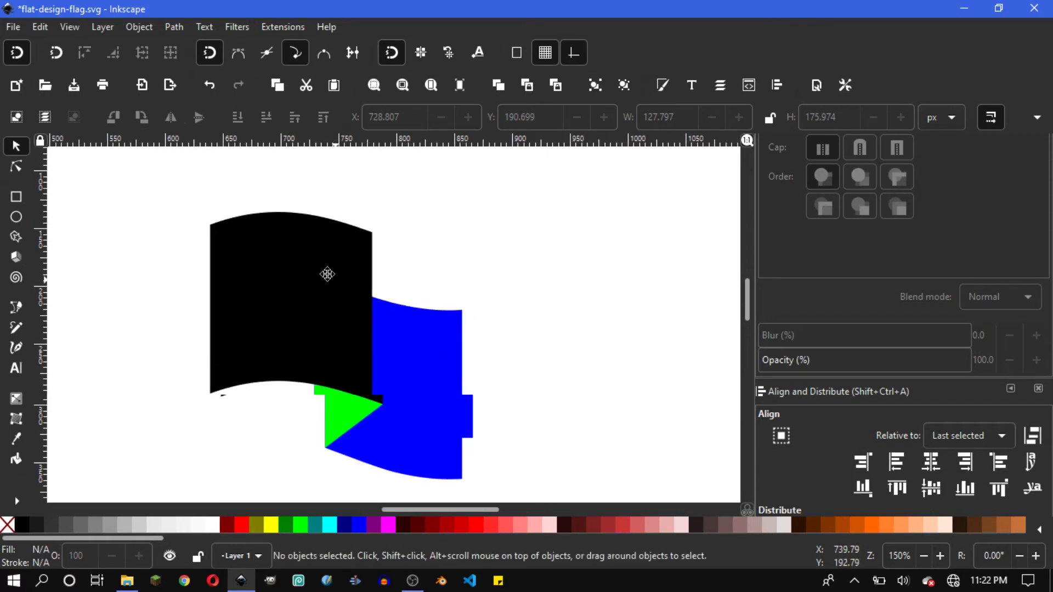
pyautogui.scroll(-1, 326, 273)
pyautogui.hscroll(2, 326, 272)
pyautogui.moveTo(485, 327); pyautogui.dragTo(453, 303)
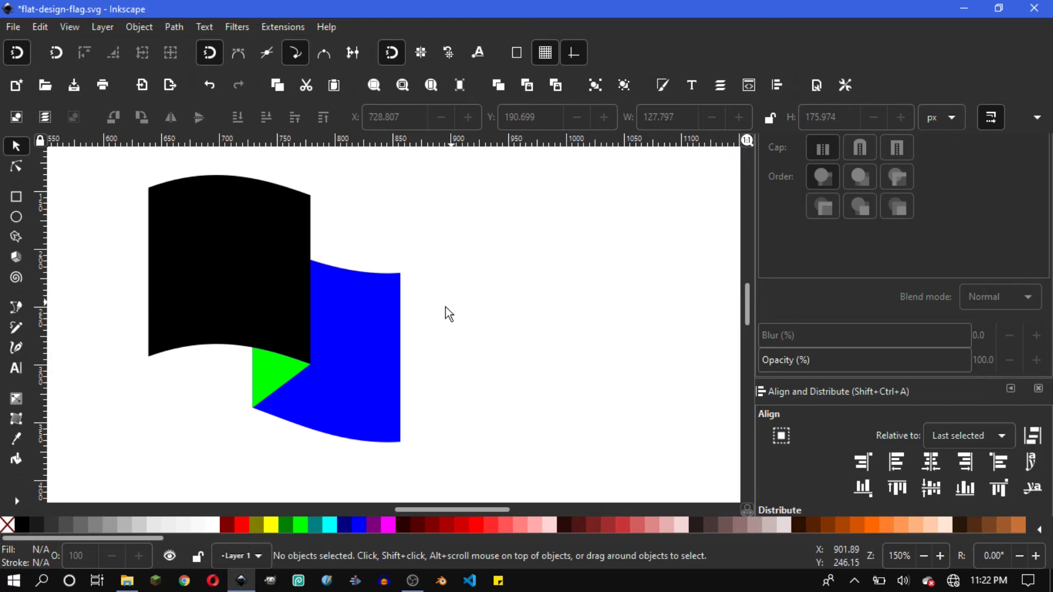
pyautogui.scroll(-1, 341, 312)
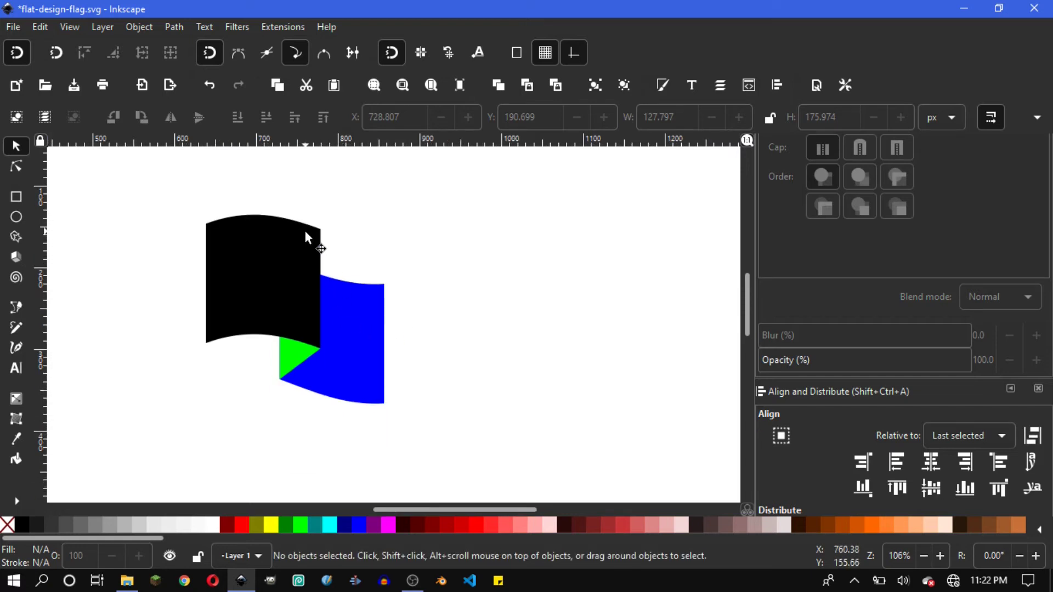
# Make blue, 49%-opacity copies of the black and blue panels, shifted down below them.
pyautogui.click(320, 273)
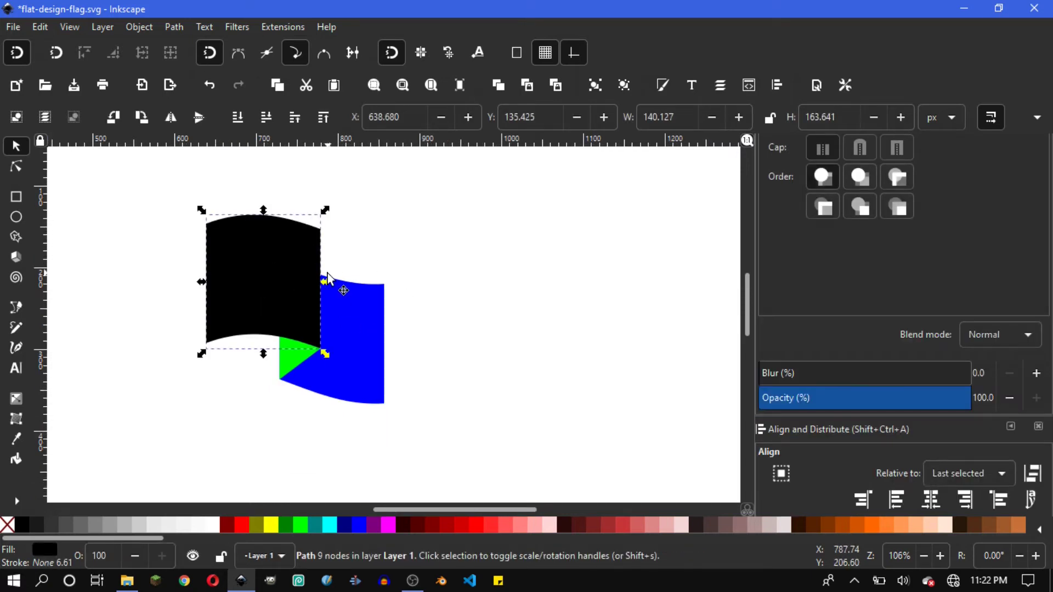
pyautogui.keyDown('shift'); pyautogui.click(377, 347); pyautogui.keyUp('shift')
pyautogui.press('ctrl')
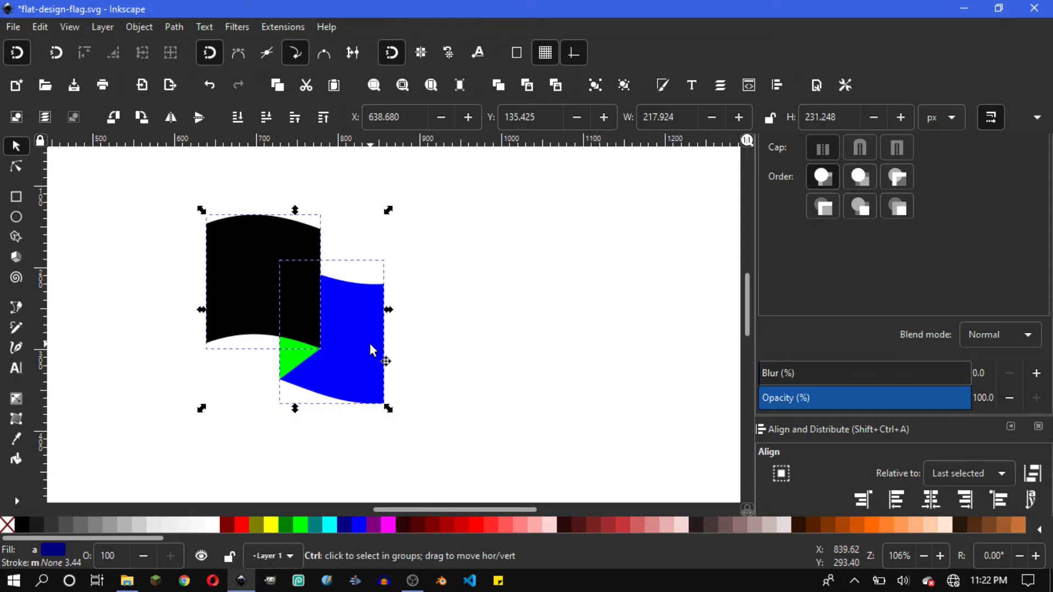
pyautogui.hotkey('ctrl', 'z')
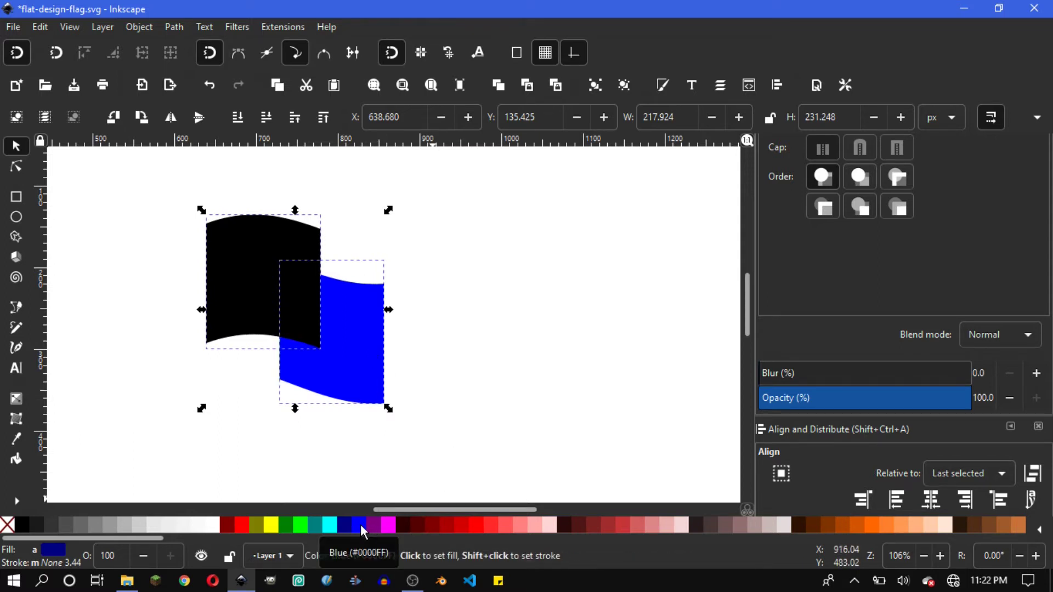
pyautogui.click(360, 524)
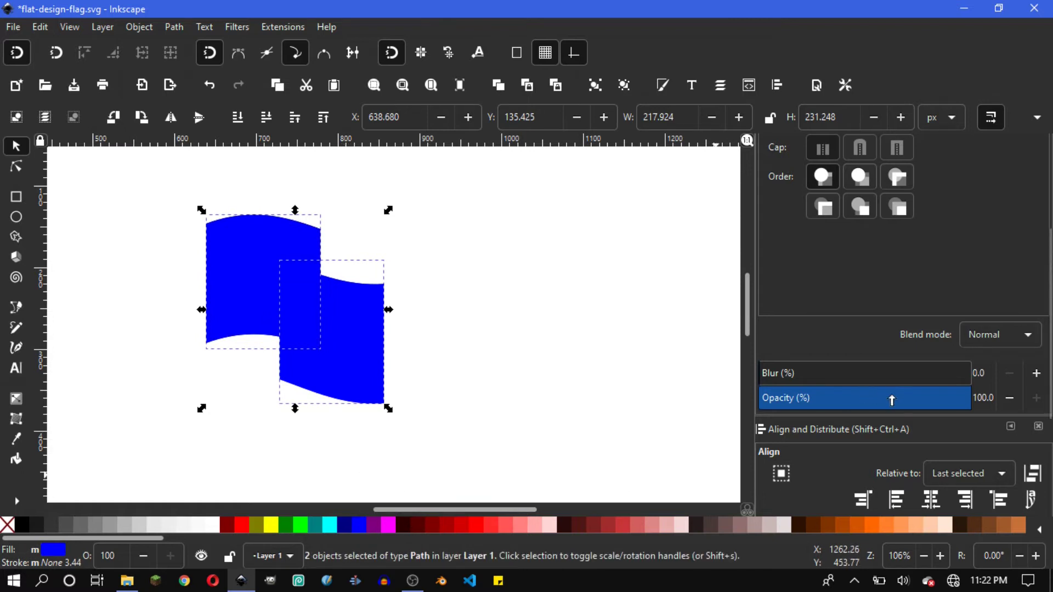
pyautogui.moveTo(875, 401); pyautogui.dragTo(862, 398)
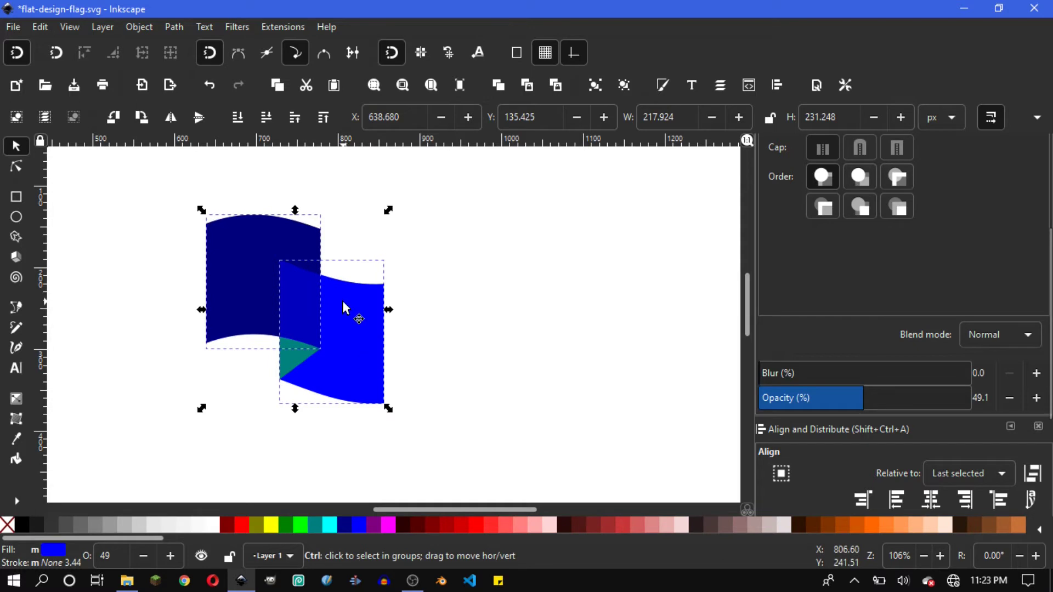
pyautogui.moveTo(345, 308)
pyautogui.mouseDown()
pyautogui.moveTo(349, 347)
pyautogui.moveTo(334, 332)
pyautogui.mouseUp()
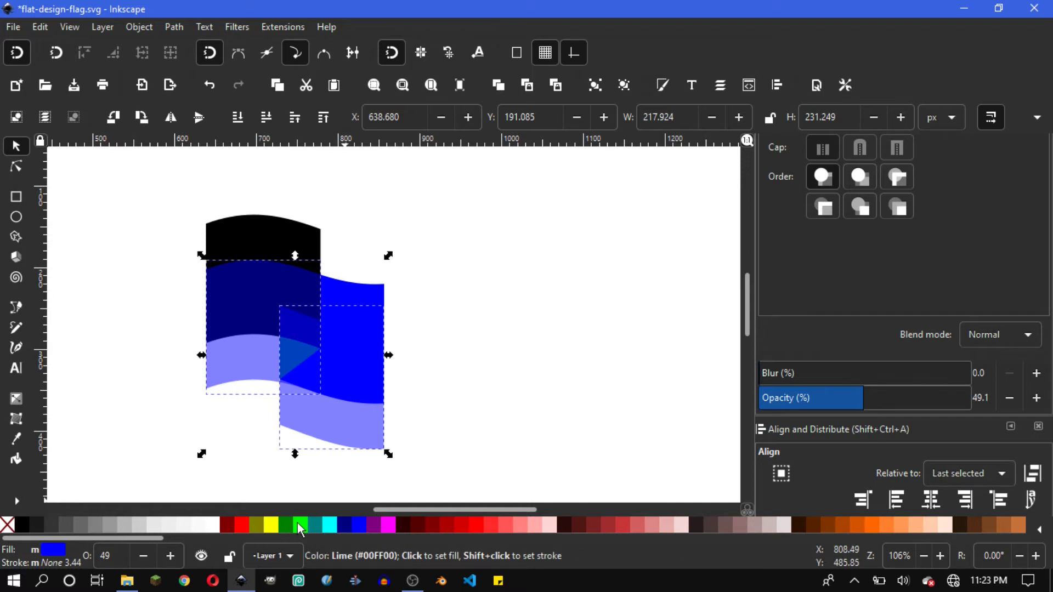
# Recolor the panel copies green and nudge them vertically into place.
pyautogui.click(300, 529)
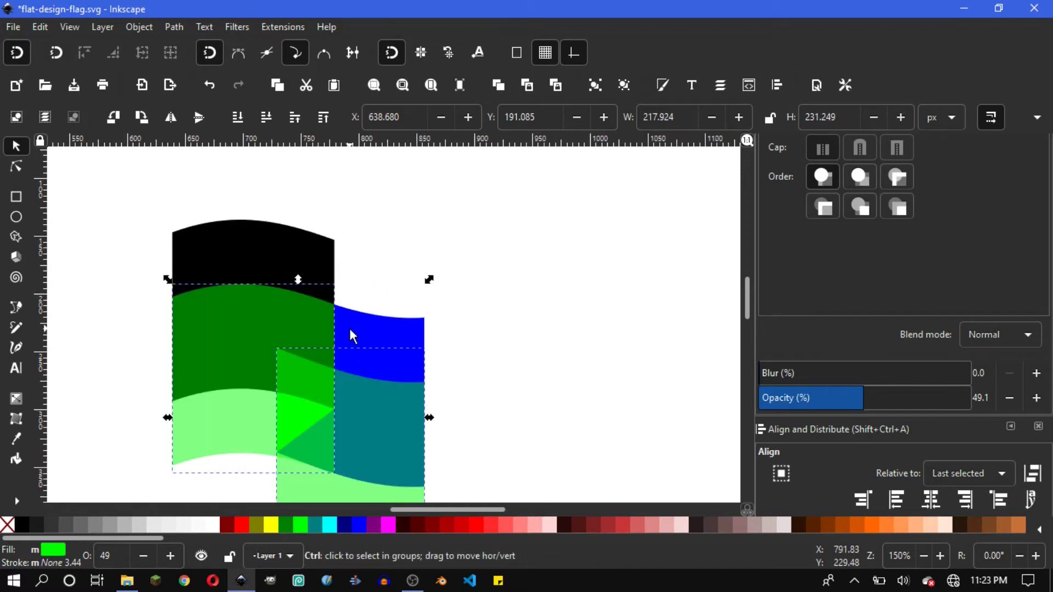
pyautogui.scroll(3, 349, 327)
pyautogui.scroll(3, 451, 364)
pyautogui.hscroll(-5, 451, 364)
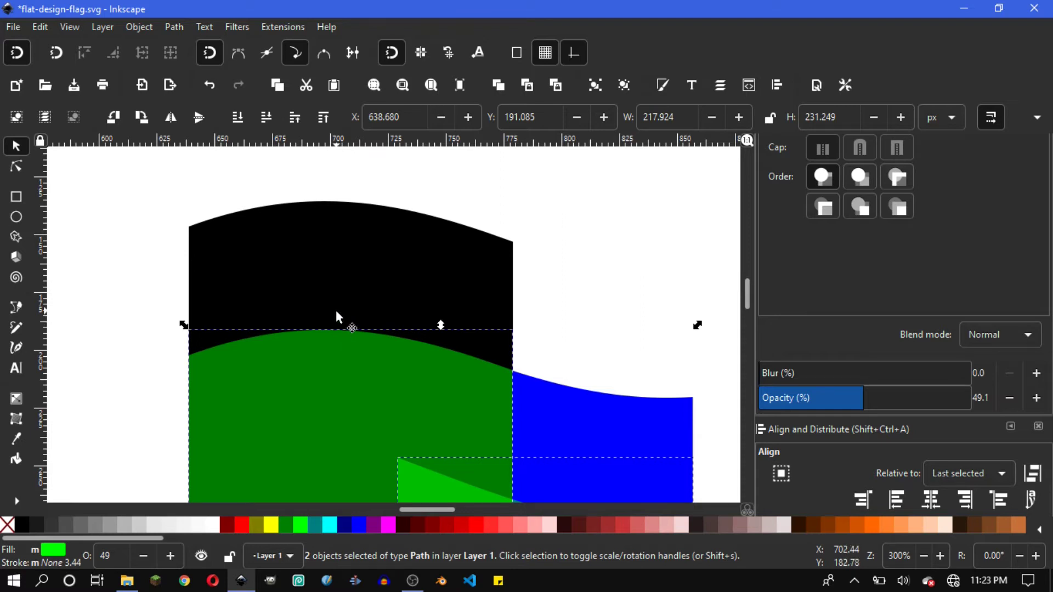
pyautogui.keyDown('ctrl'); pyautogui.scroll(-1, 389, 310); pyautogui.keyUp('ctrl')
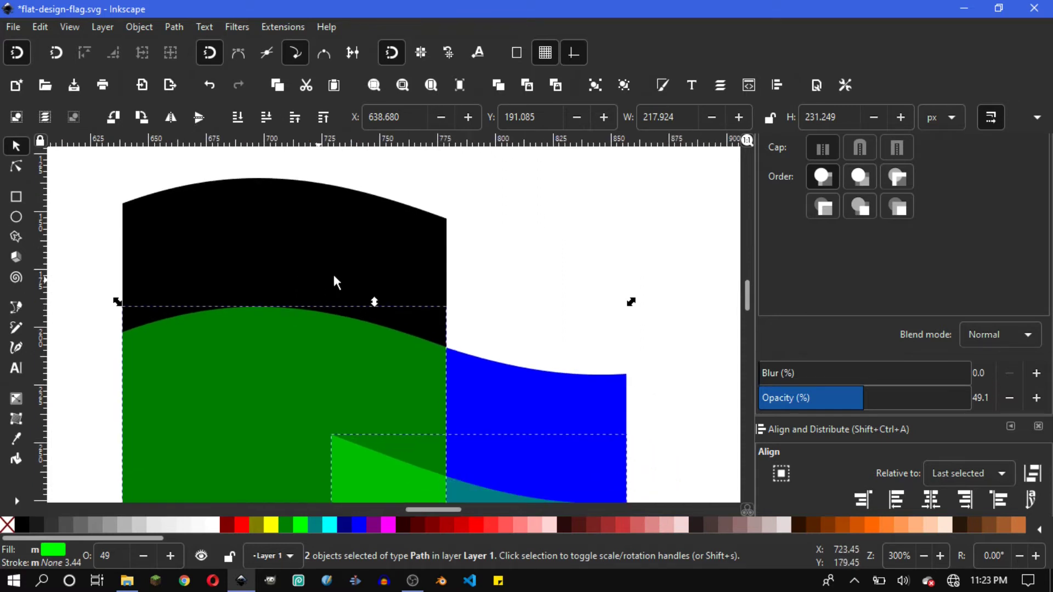
pyautogui.moveTo(368, 332); pyautogui.dragTo(367, 325)
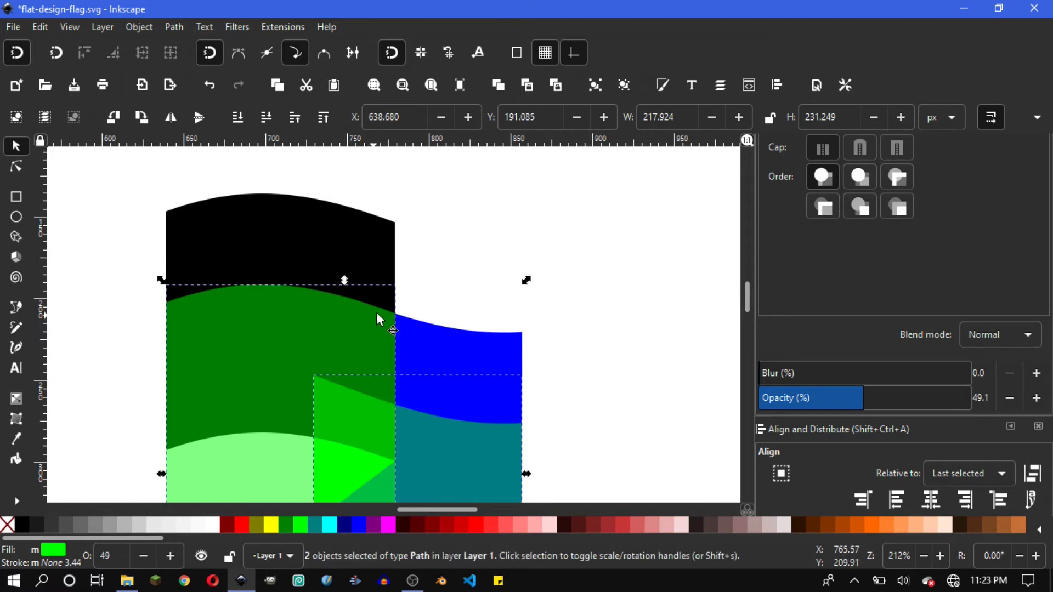
pyautogui.scroll(-1, 376, 311)
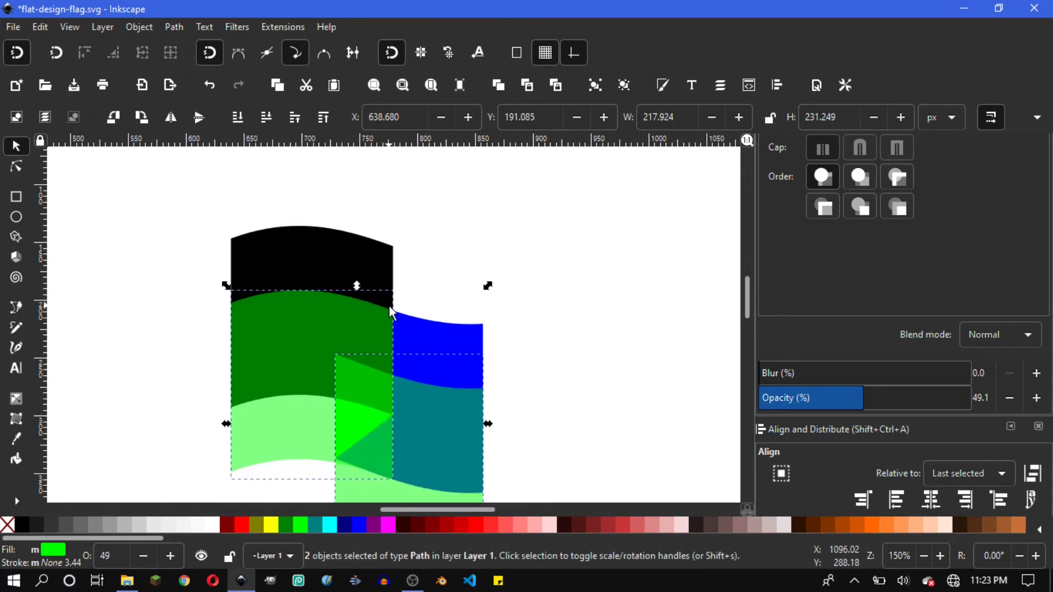
pyautogui.click(442, 262)
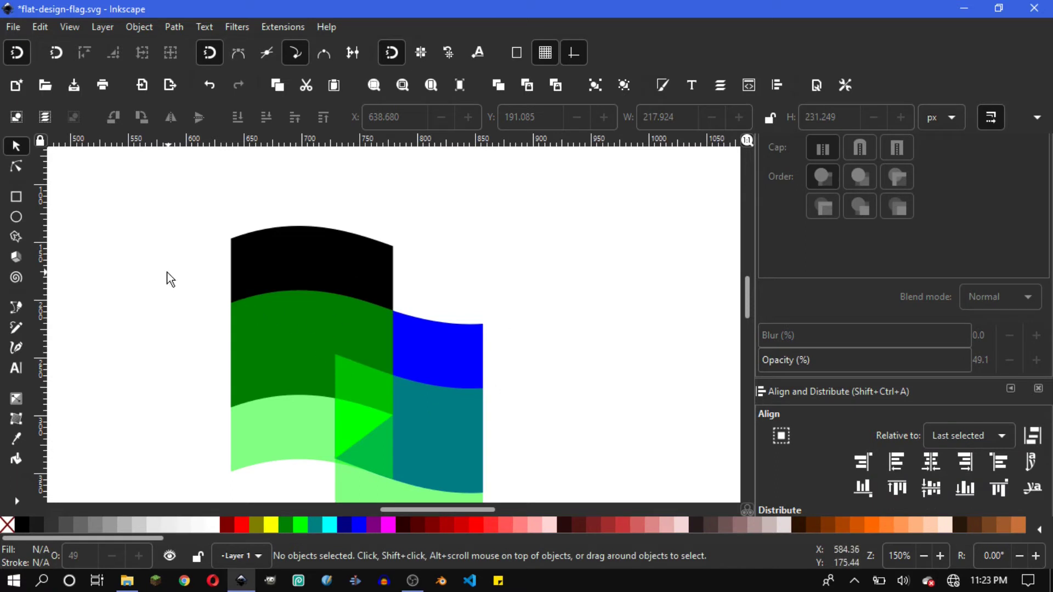
pyautogui.hscroll(2, 259, 280)
pyautogui.scroll(-1, 364, 333)
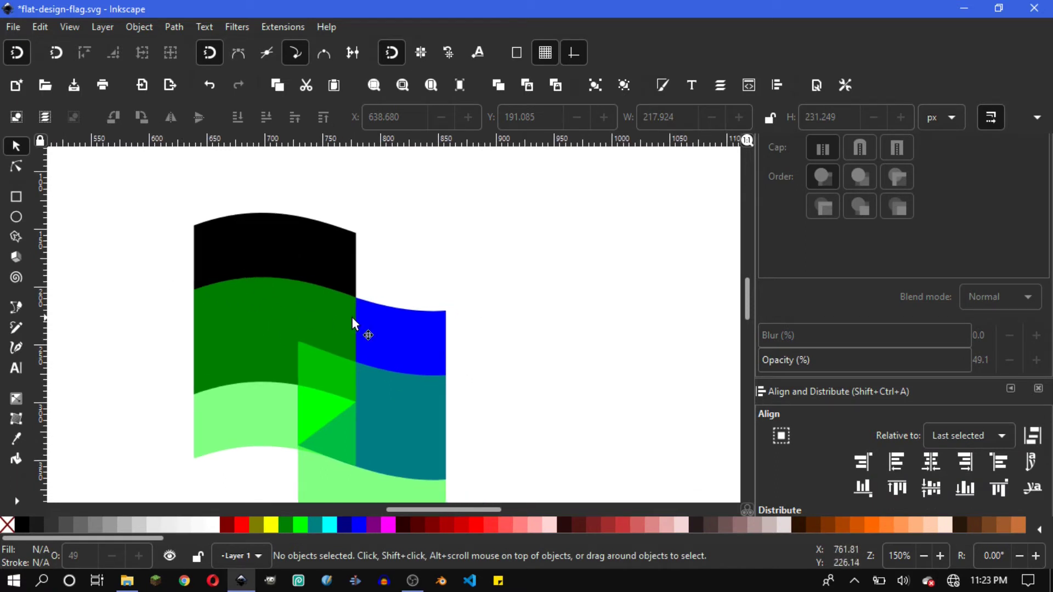
# Raise the black top piece above the green band and add the light-green band to the selection.
pyautogui.click(321, 247)
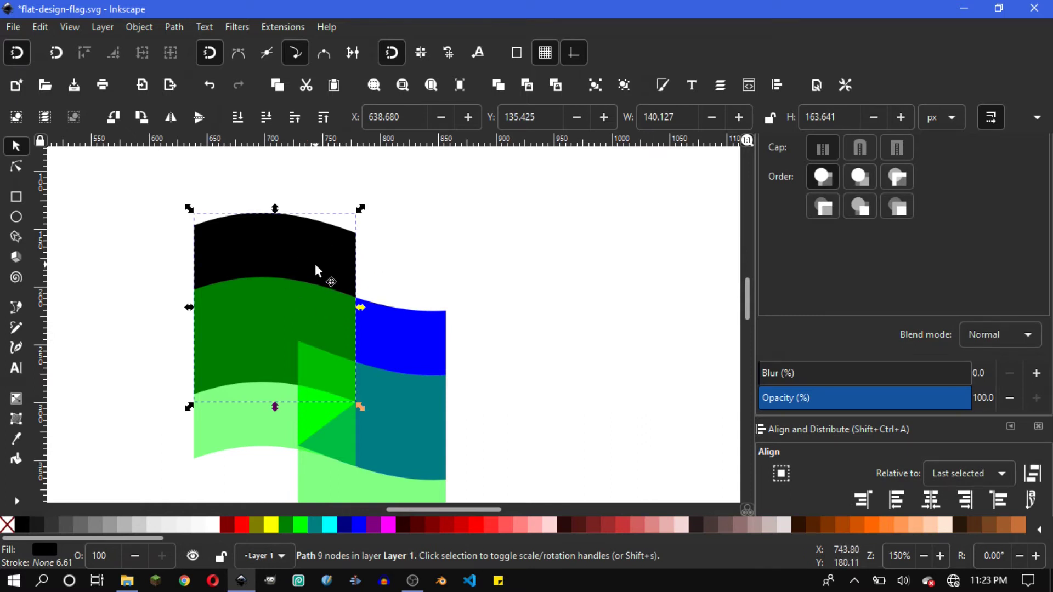
pyautogui.press('ctrl')
pyautogui.press('pageup')
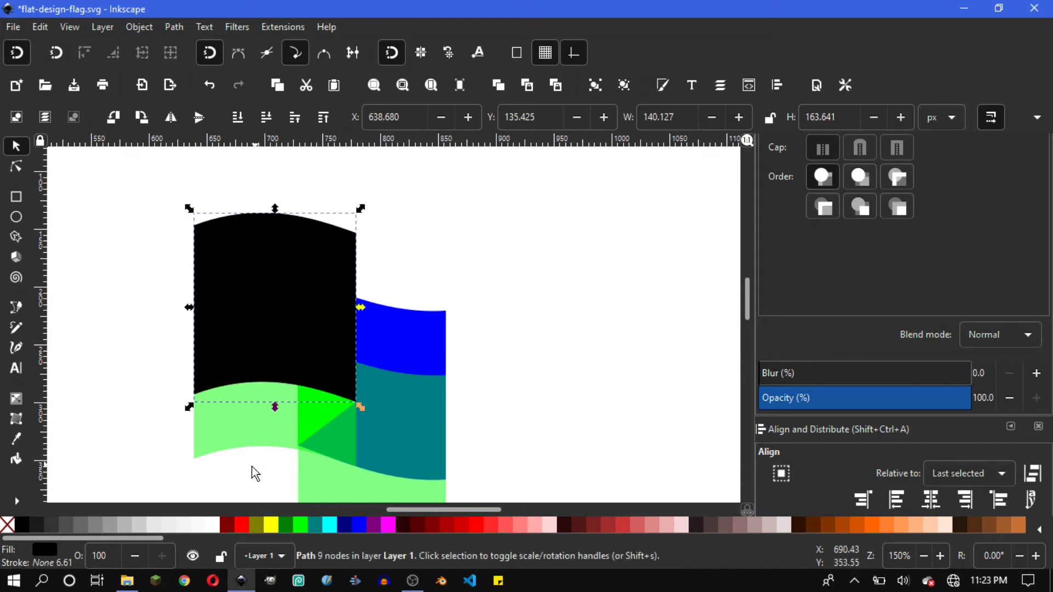
pyautogui.keyDown('shift'); pyautogui.click(200, 444); pyautogui.keyUp('shift')
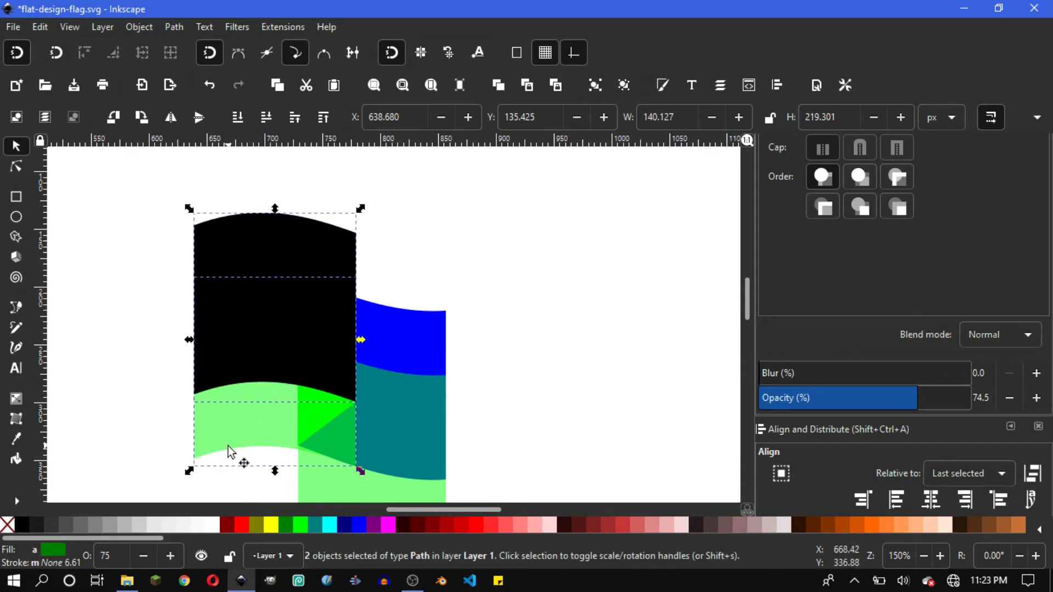
# Intersect the black piece with the light-green band.
pyautogui.click(173, 27)
pyautogui.press('Escape')
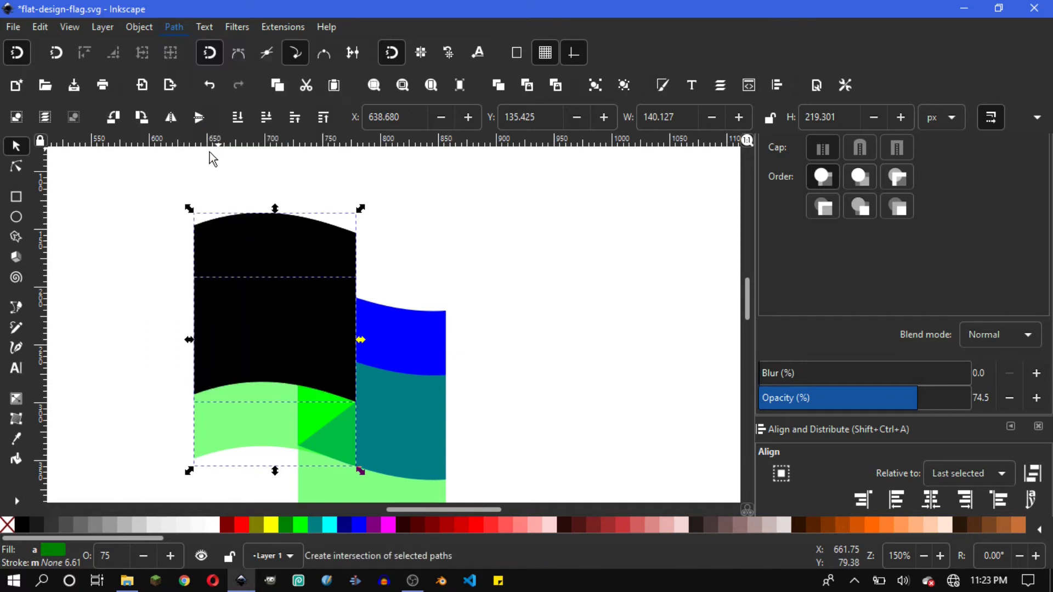
pyautogui.click(482, 284)
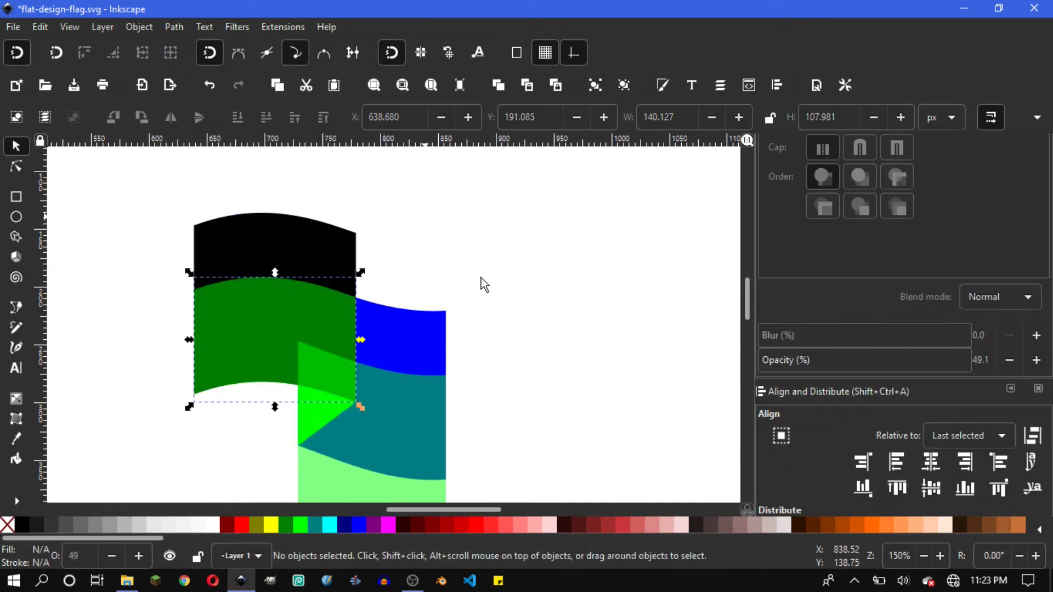
pyautogui.scroll(-2, 481, 284)
pyautogui.hscroll(2, 481, 284)
pyautogui.scroll(-1, 466, 281)
pyautogui.hscroll(1, 466, 281)
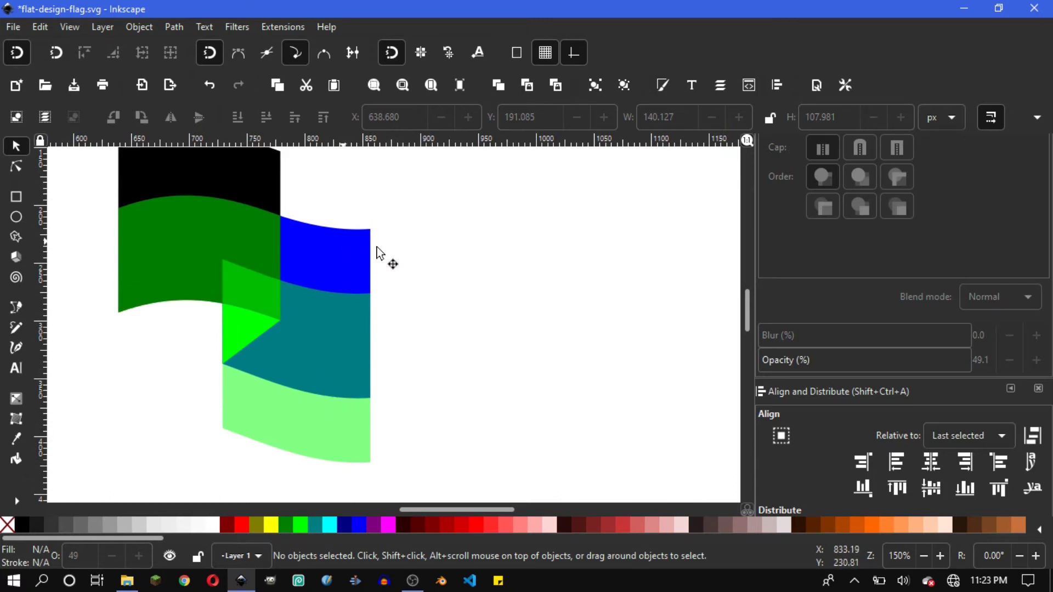
# Raise the blue right-hand piece to top and intersect it with the right light-green strip.
pyautogui.click(341, 262)
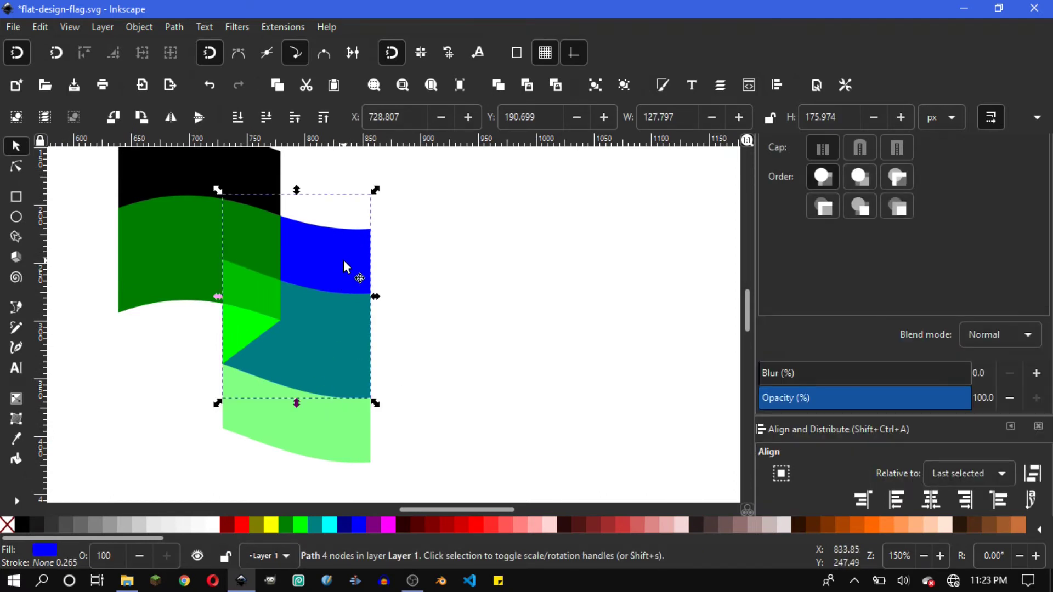
pyautogui.press('Home')
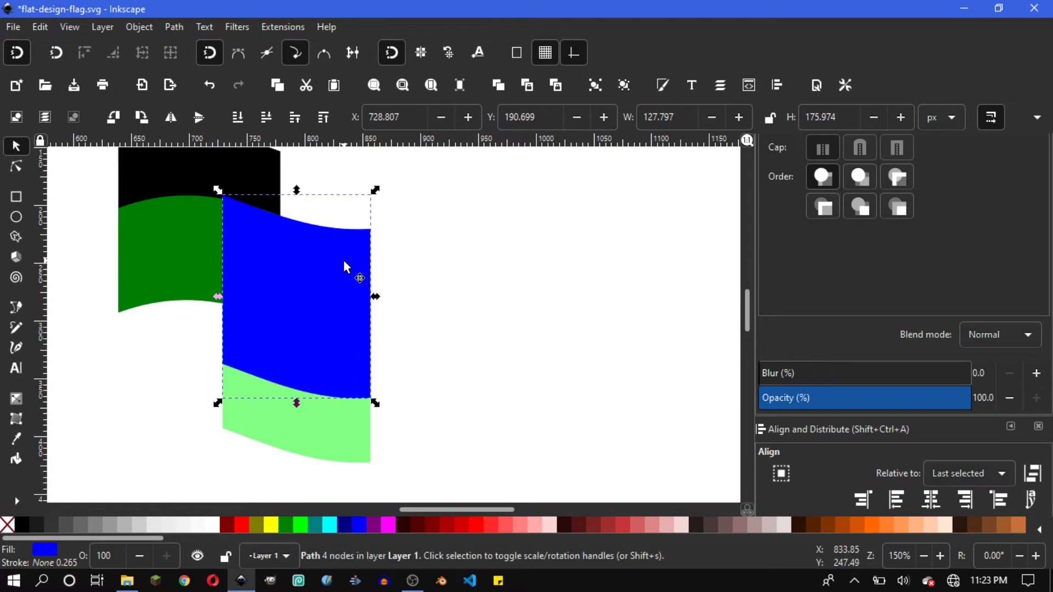
pyautogui.keyDown('shift'); pyautogui.click(345, 449); pyautogui.keyUp('shift')
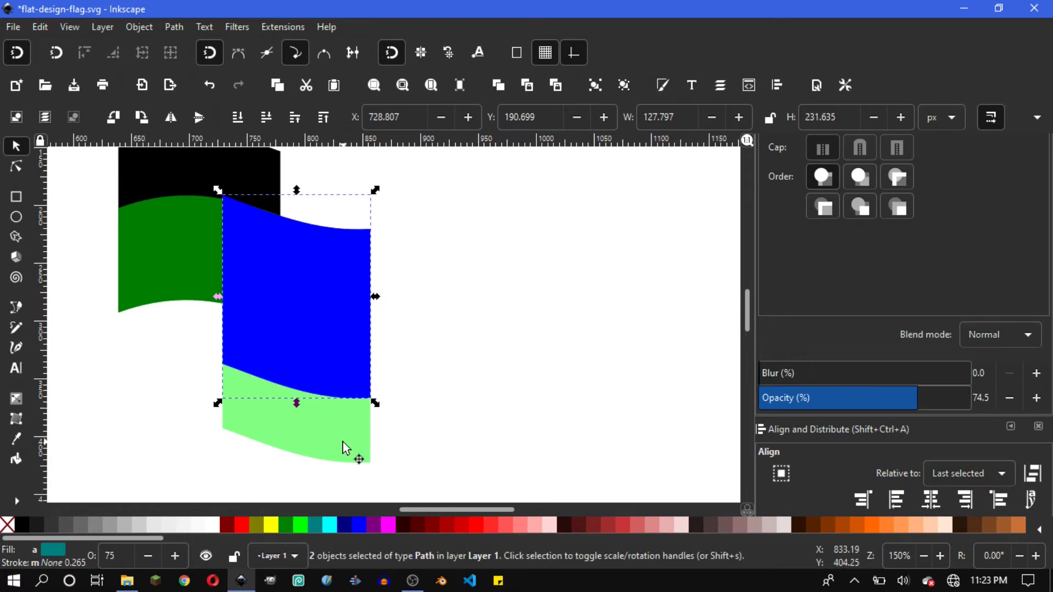
pyautogui.click(176, 28)
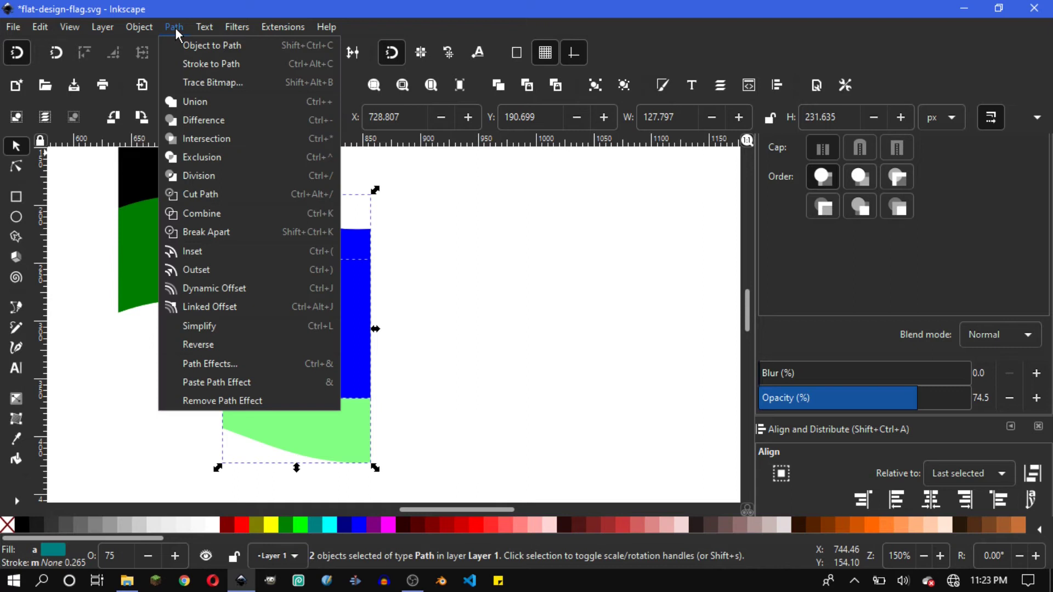
pyautogui.click(216, 138)
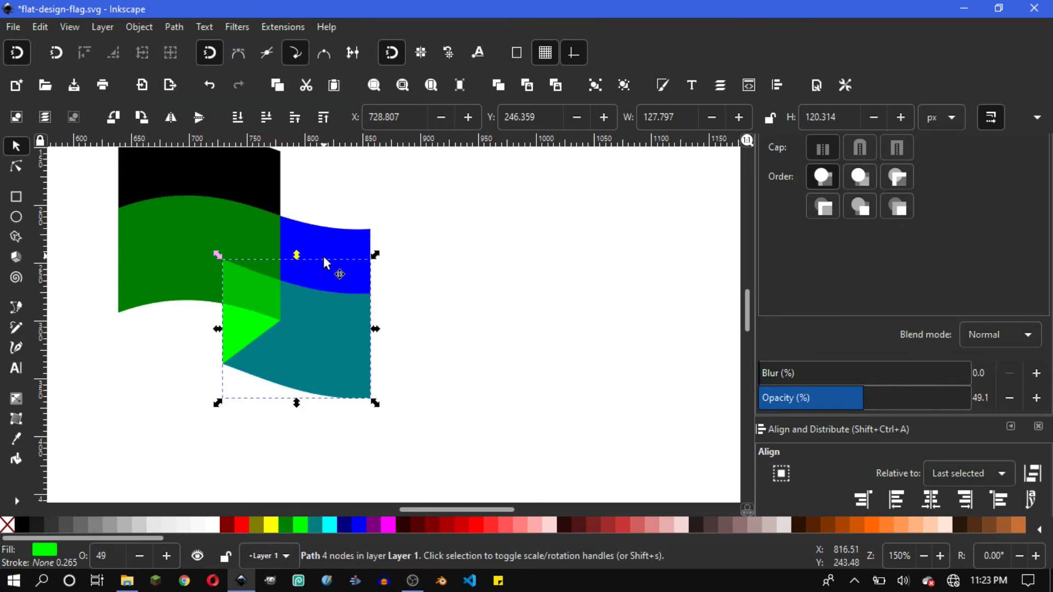
pyautogui.scroll(1, 323, 256)
pyautogui.hscroll(-1, 324, 256)
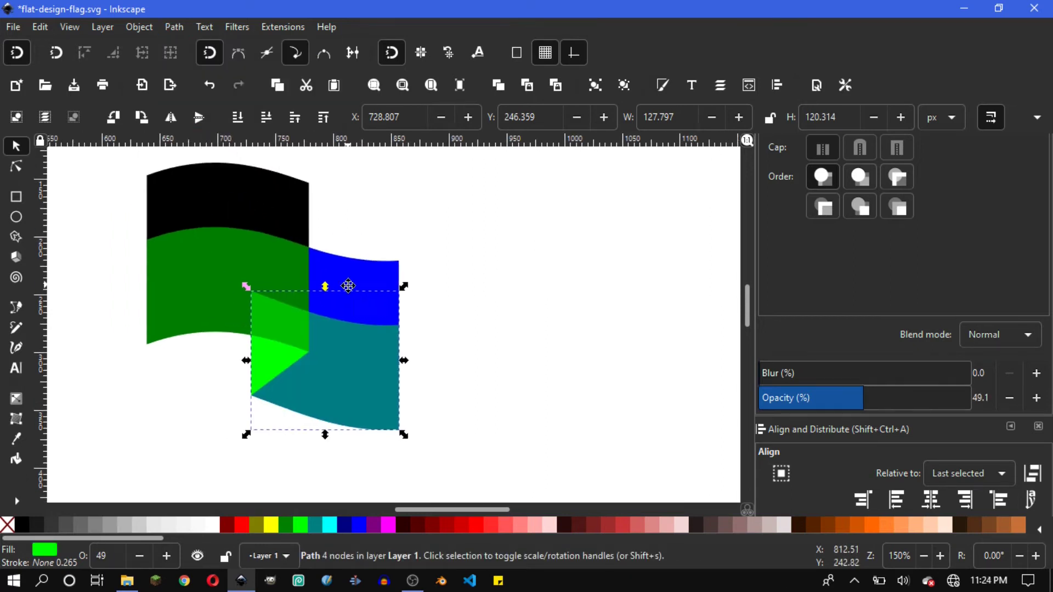
# Restack the teal shape relative to the blue piece, leaving it on top.
pyautogui.click(267, 118)
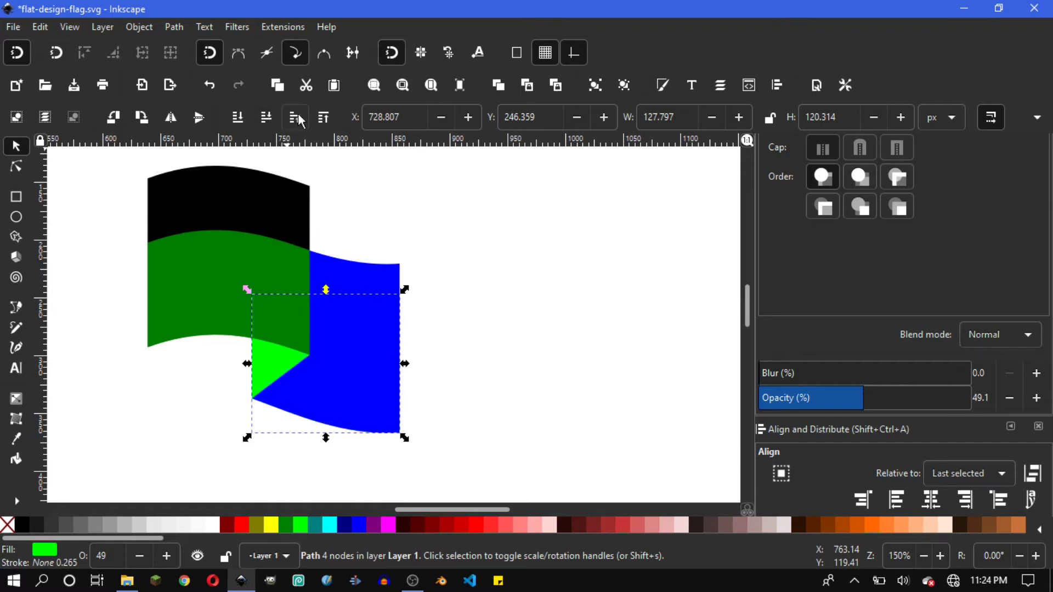
pyautogui.click(295, 117)
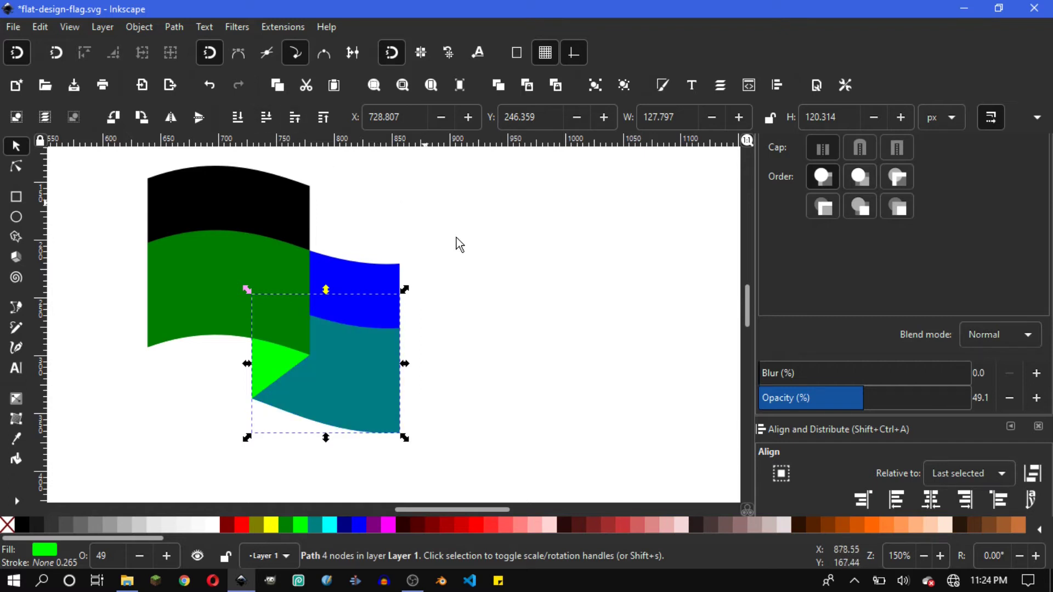
pyautogui.click(449, 334)
pyautogui.hscroll(-1, 461, 308)
pyautogui.hscroll(-1, 384, 329)
pyautogui.keyDown('ctrl'); pyautogui.scroll(1, 340, 282); pyautogui.keyUp('ctrl')
pyautogui.keyDown('ctrl'); pyautogui.scroll(-1, 371, 280); pyautogui.keyUp('ctrl')
pyautogui.keyDown('ctrl'); pyautogui.scroll(1, 423, 340); pyautogui.keyUp('ctrl')
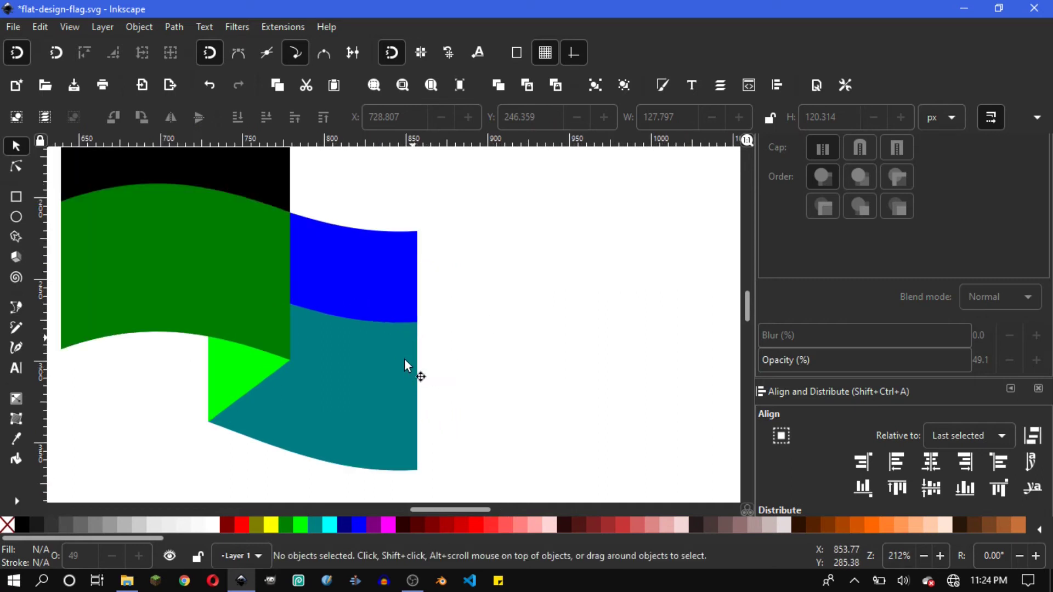
# Delete the teal-and-lime shading shape.
pyautogui.click(378, 351)
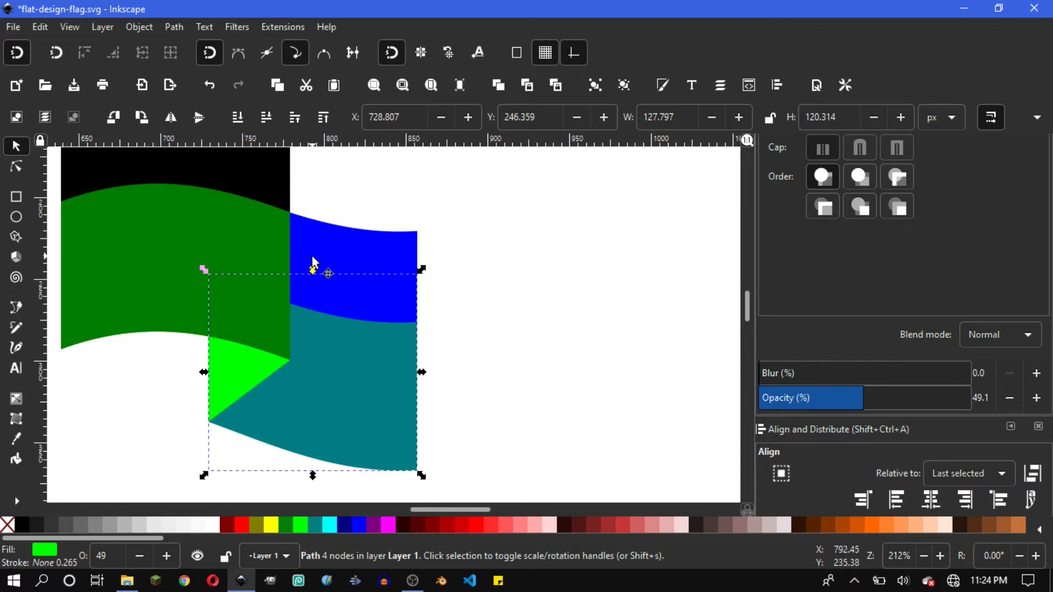
pyautogui.moveTo(314, 271); pyautogui.dragTo(319, 310)
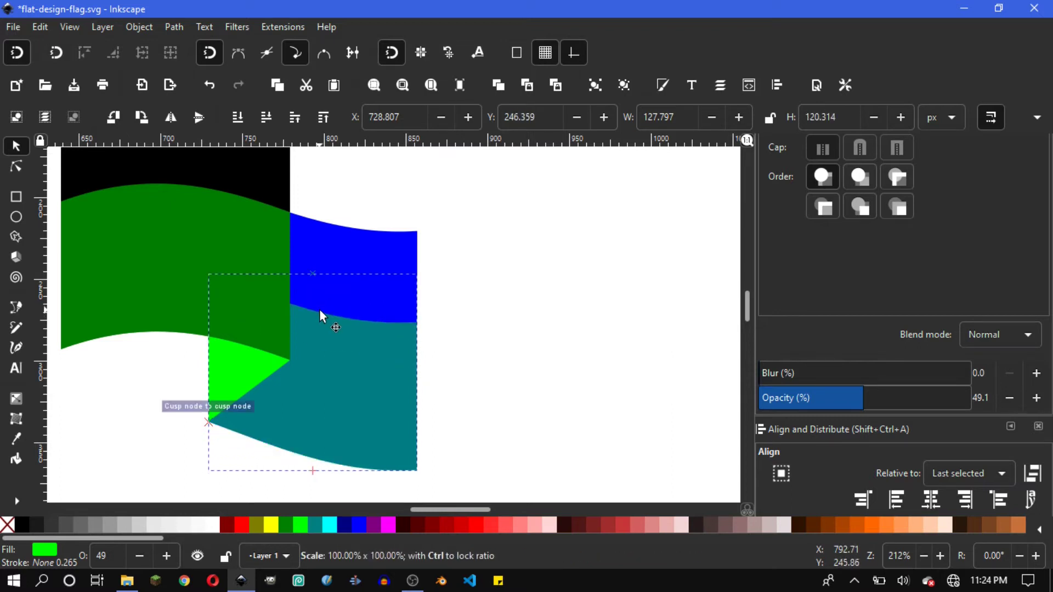
pyautogui.press('Delete')
pyautogui.keyDown('ctrl'); pyautogui.scroll(-1, 353, 265); pyautogui.keyUp('ctrl')
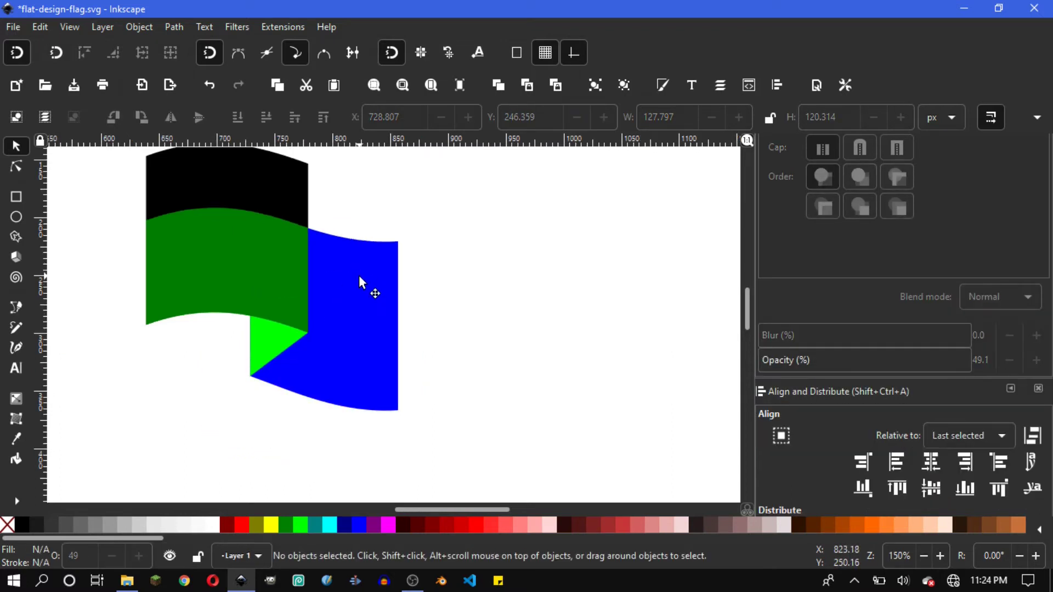
# Make a half-transparent lime copy of the blue piece and move it below the blue band.
pyautogui.click(358, 275)
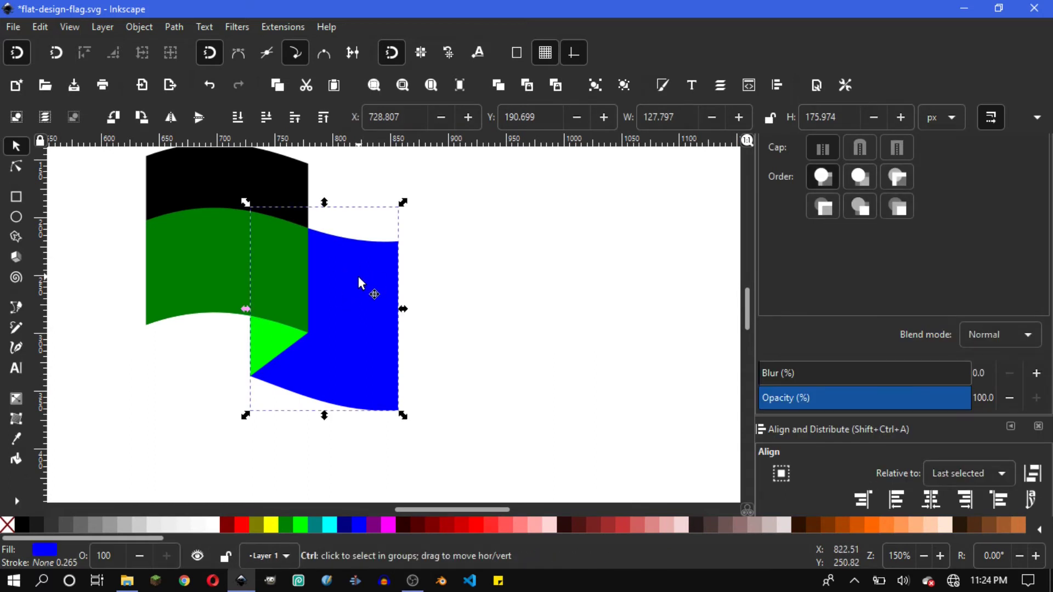
pyautogui.press('Home')
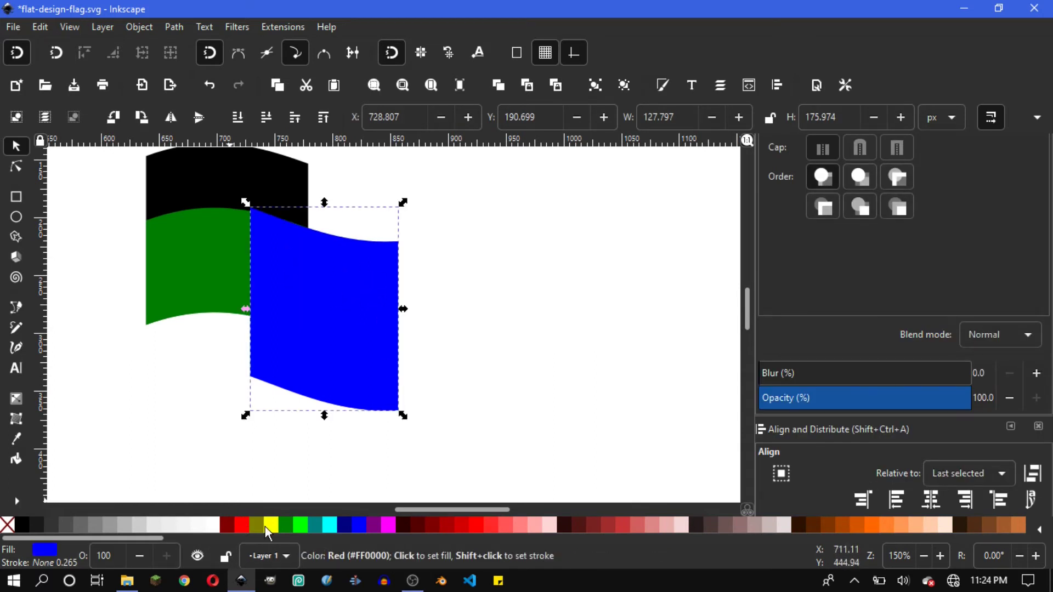
pyautogui.click(299, 530)
pyautogui.click(865, 399)
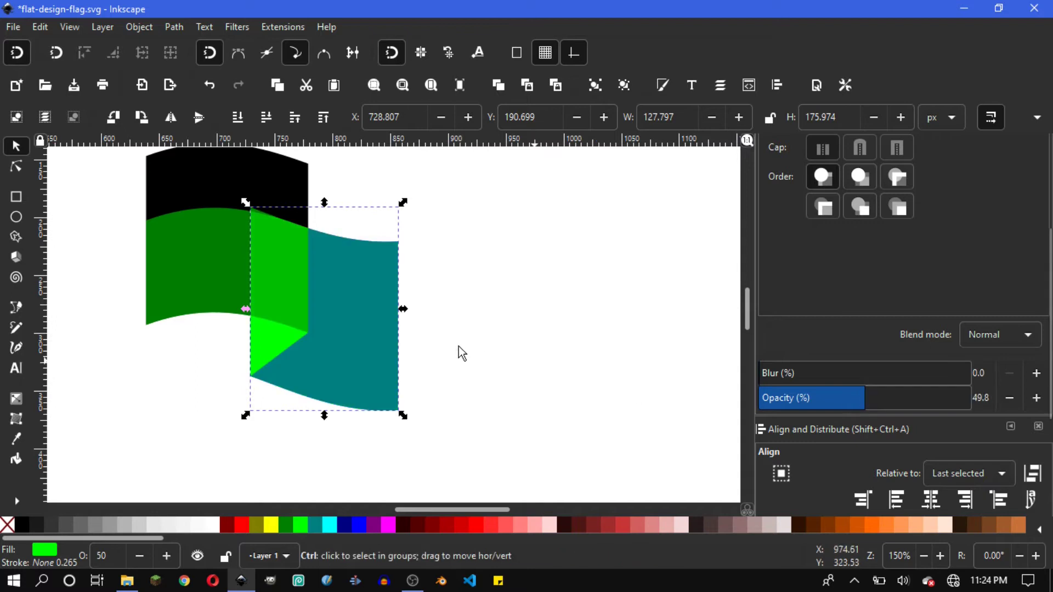
pyautogui.keyDown('ctrl'); pyautogui.scroll(1, 459, 347); pyautogui.keyUp('ctrl')
pyautogui.moveTo(325, 258); pyautogui.dragTo(328, 373)
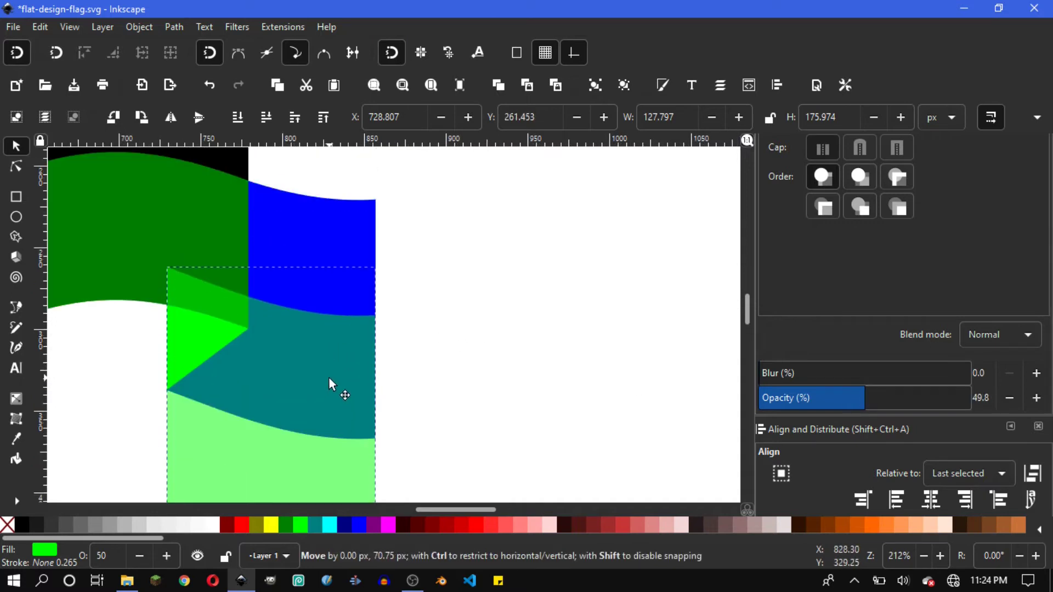
pyautogui.click(423, 300)
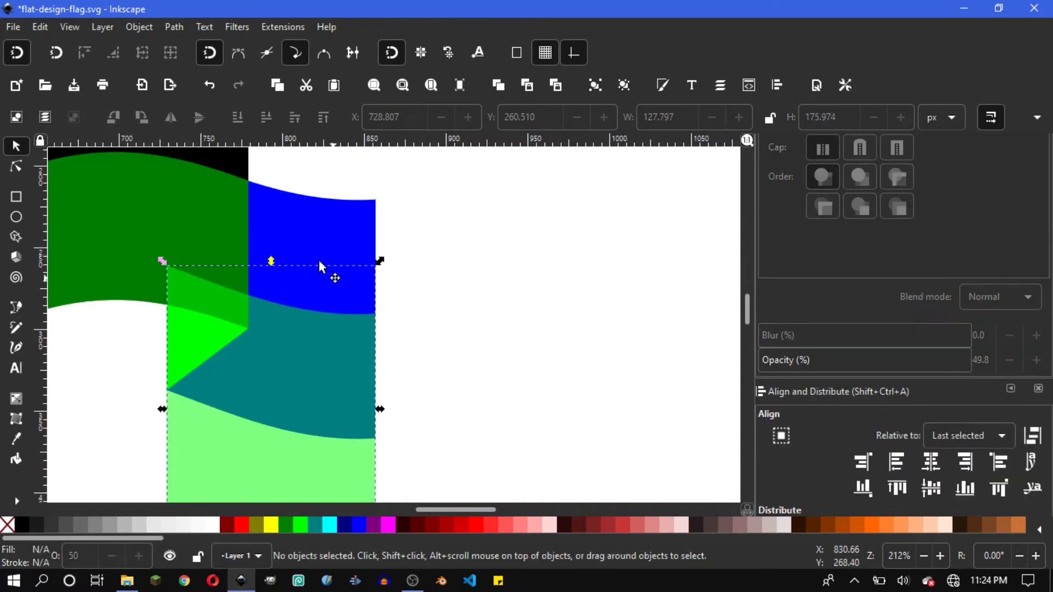
# Intersect the raised blue piece with the translucent lime copy.
pyautogui.keyDown('alt'); pyautogui.click(347, 357); pyautogui.keyUp('alt')
pyautogui.press('Home')
pyautogui.keyDown('shift'); pyautogui.click(338, 463); pyautogui.keyUp('shift')
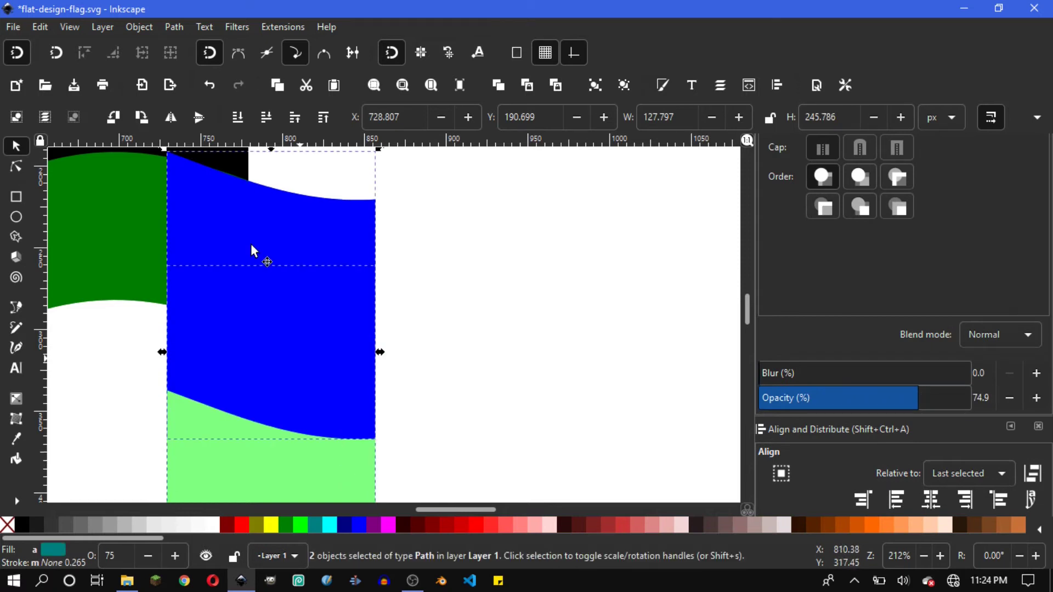
pyautogui.click(174, 27)
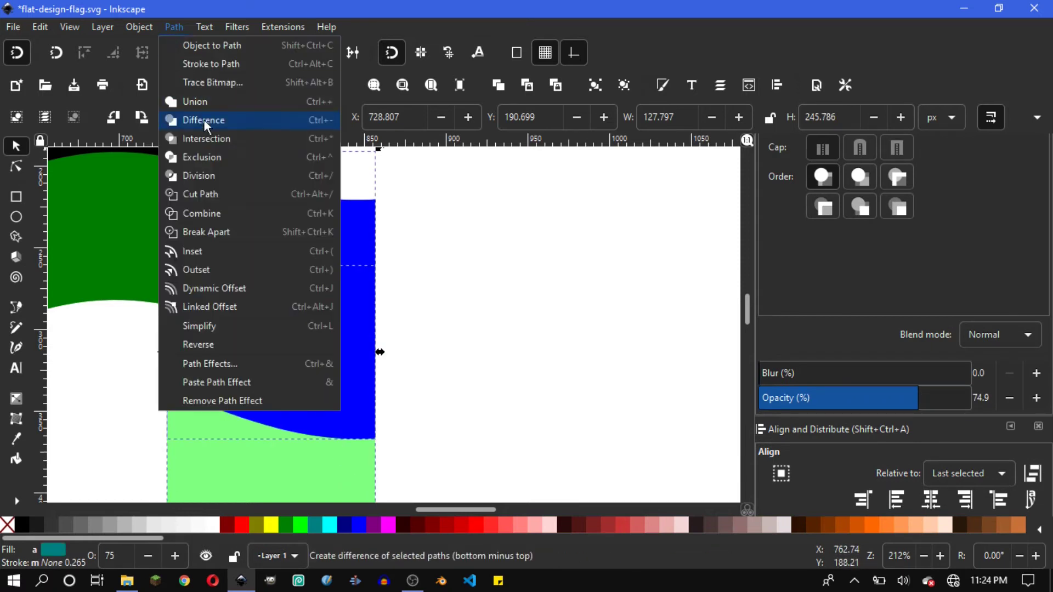
pyautogui.click(208, 137)
pyautogui.click(552, 332)
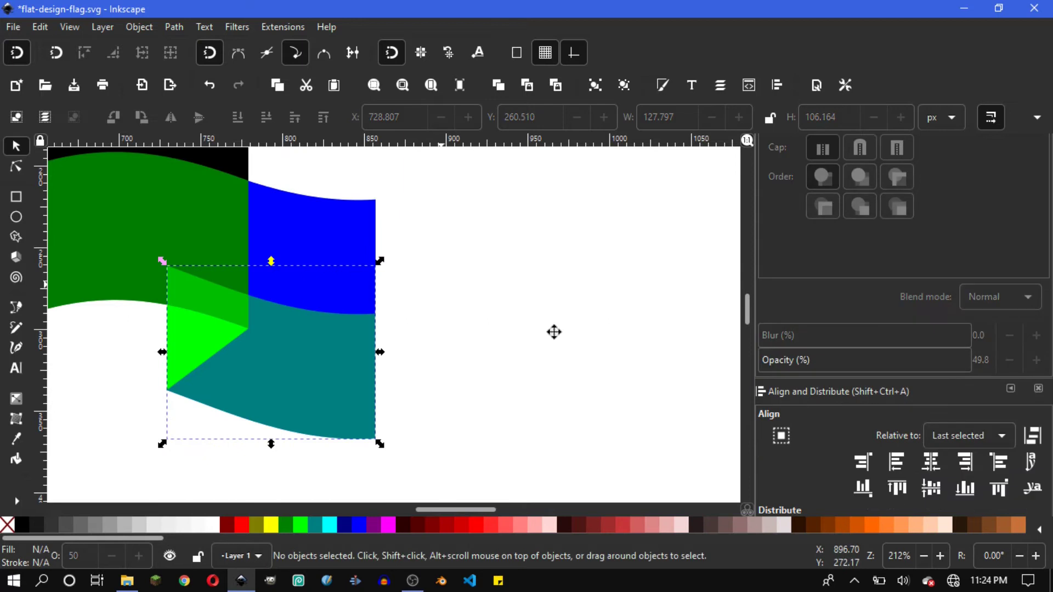
pyautogui.hscroll(-5, 552, 331)
# Select the green lower flag piece together with the dark green band.
pyautogui.click(440, 259)
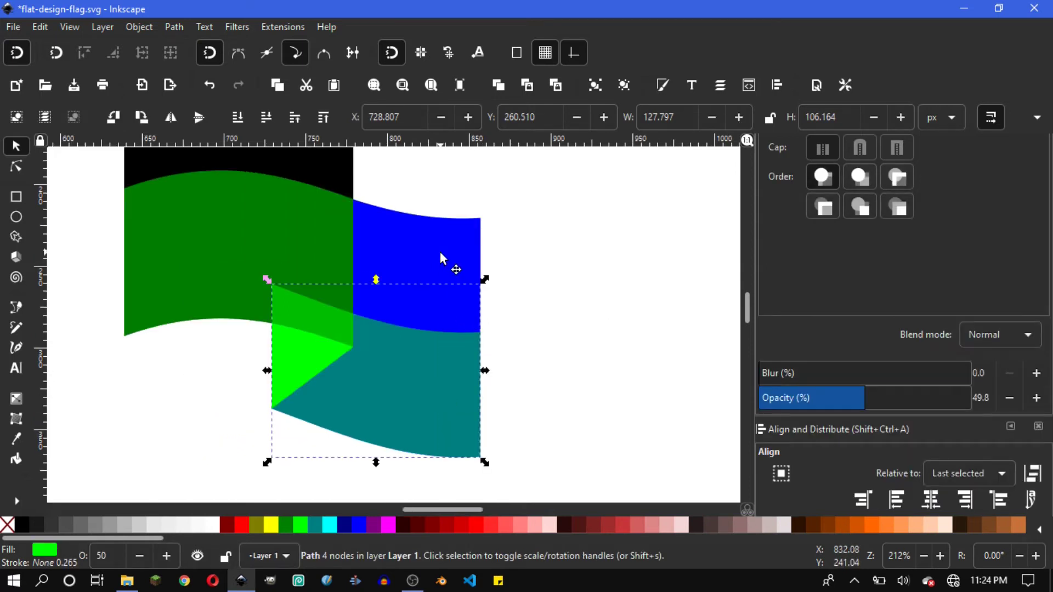
pyautogui.scroll(-1, 399, 284)
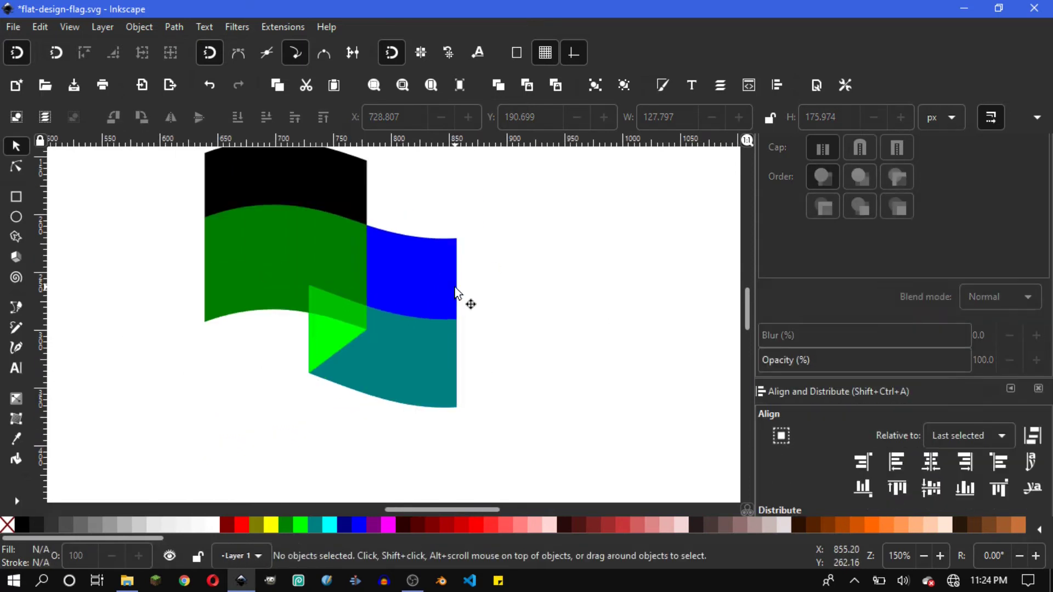
pyautogui.keyDown('alt'); pyautogui.click(386, 357); pyautogui.keyUp('alt')
pyautogui.hscroll(2, 388, 356)
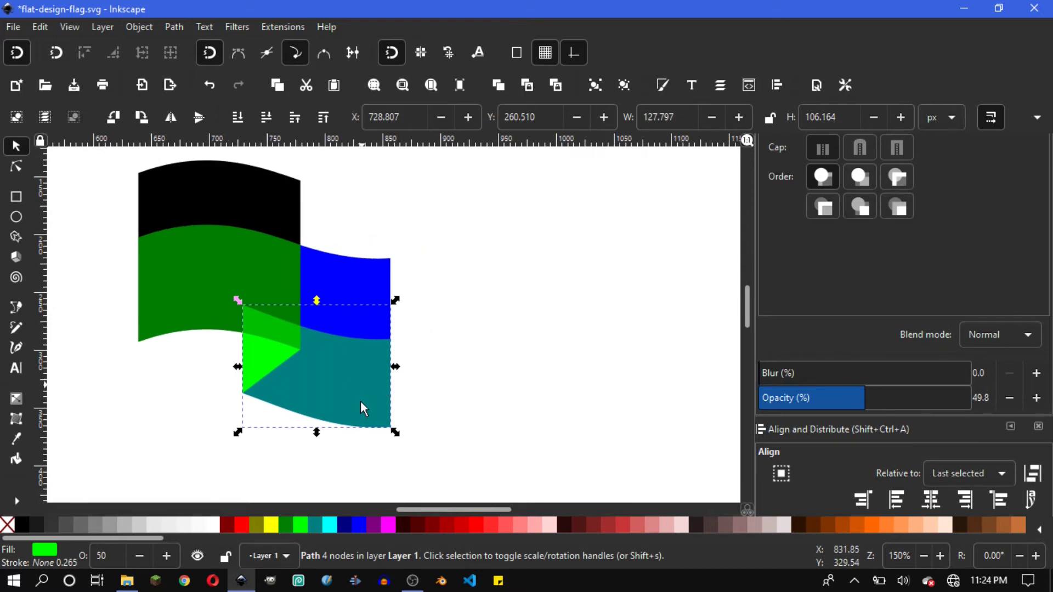
pyautogui.press('shift')
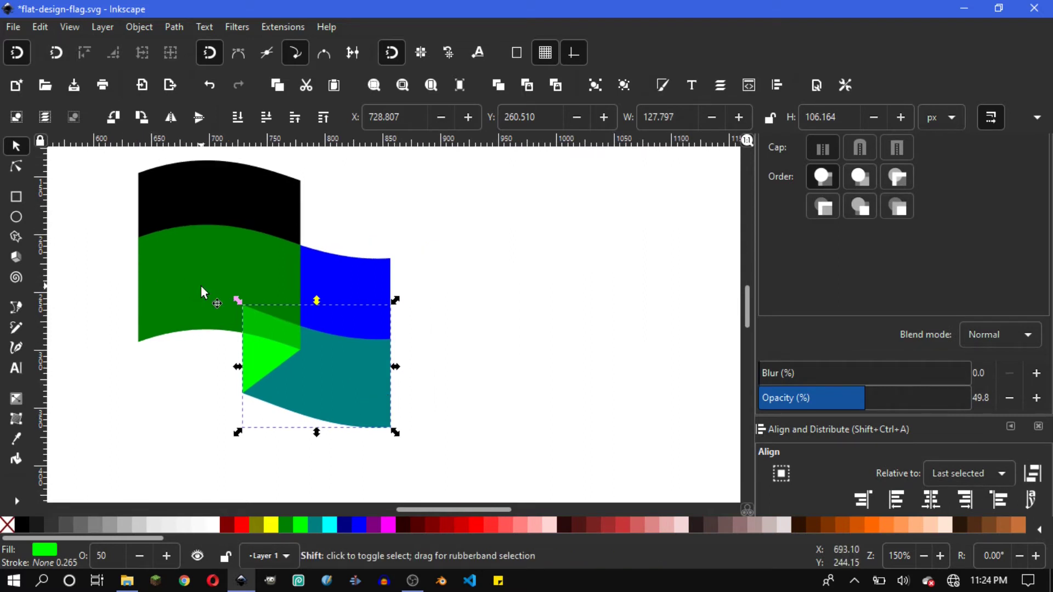
pyautogui.keyDown('shift'); pyautogui.click(200, 285); pyautogui.keyUp('shift')
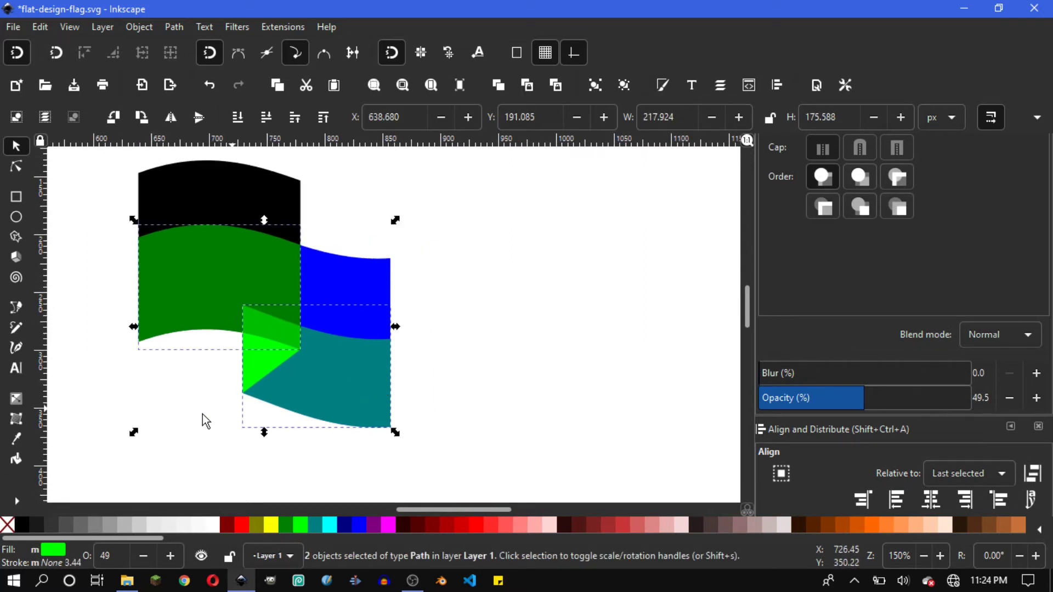
# Fill the two green flag pieces white at 100% opacity.
pyautogui.click(218, 524)
pyautogui.click(305, 433)
pyautogui.scroll(-1, 392, 399)
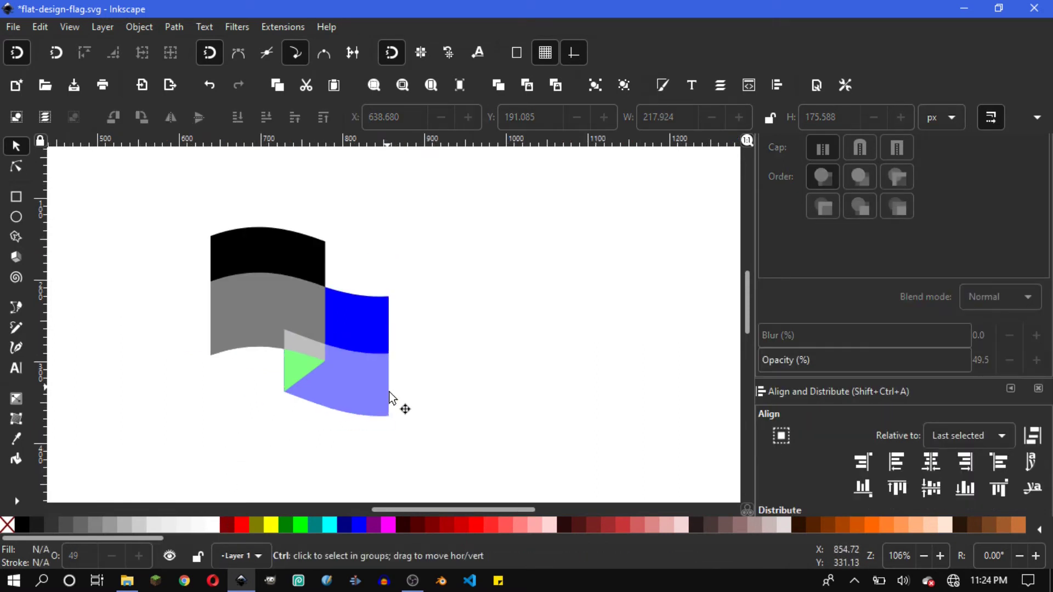
pyautogui.click(286, 334)
pyautogui.moveTo(825, 396); pyautogui.dragTo(969, 397)
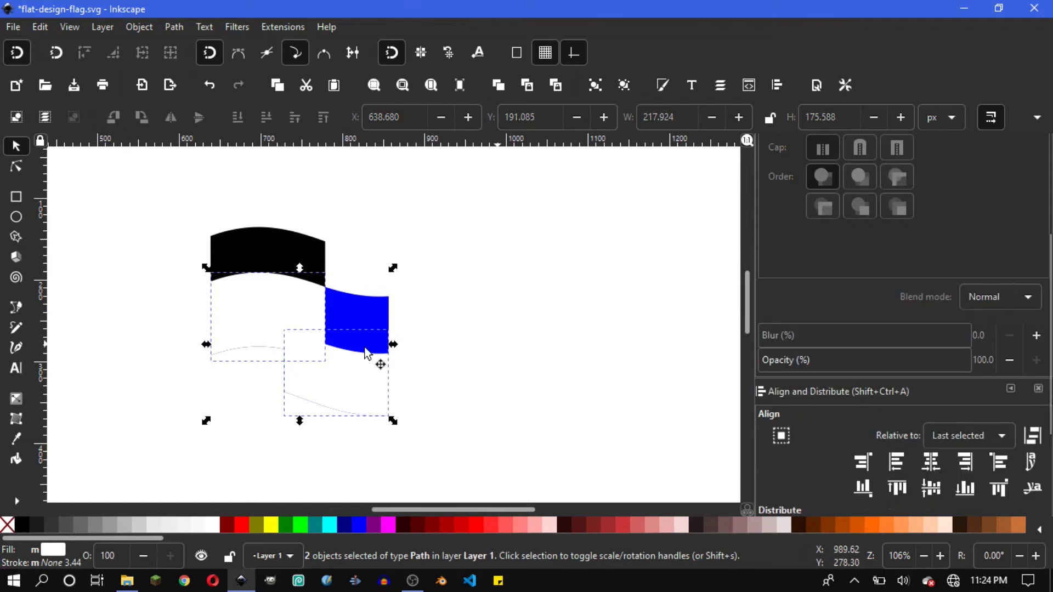
pyautogui.click(270, 368)
# Lower the bottom white flag piece beneath the green triangle.
pyautogui.click(294, 416)
pyautogui.scroll(2, 278, 376)
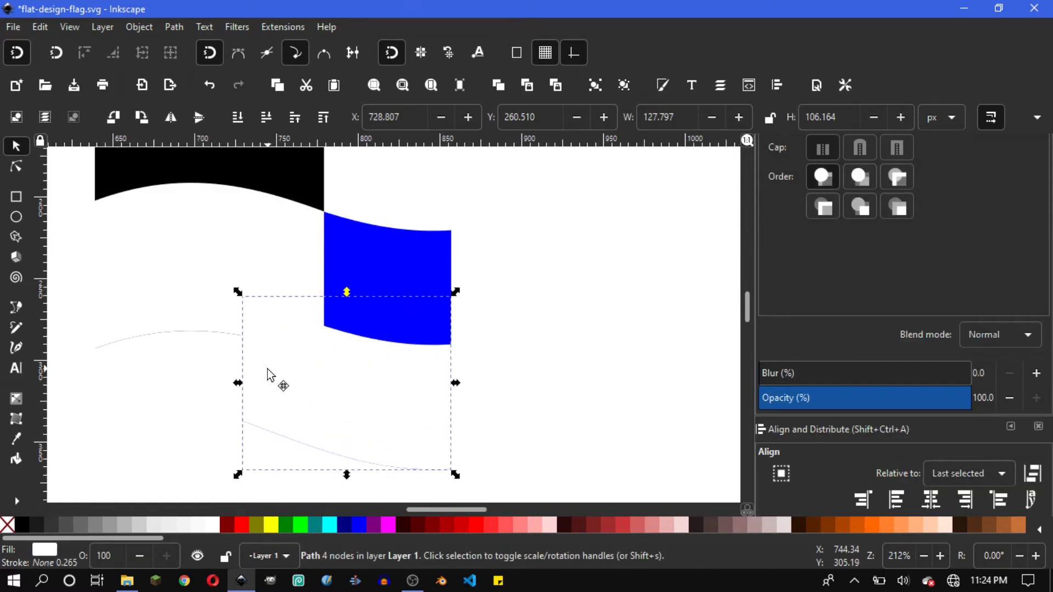
pyautogui.keyDown('alt'); pyautogui.click(268, 369); pyautogui.keyUp('alt')
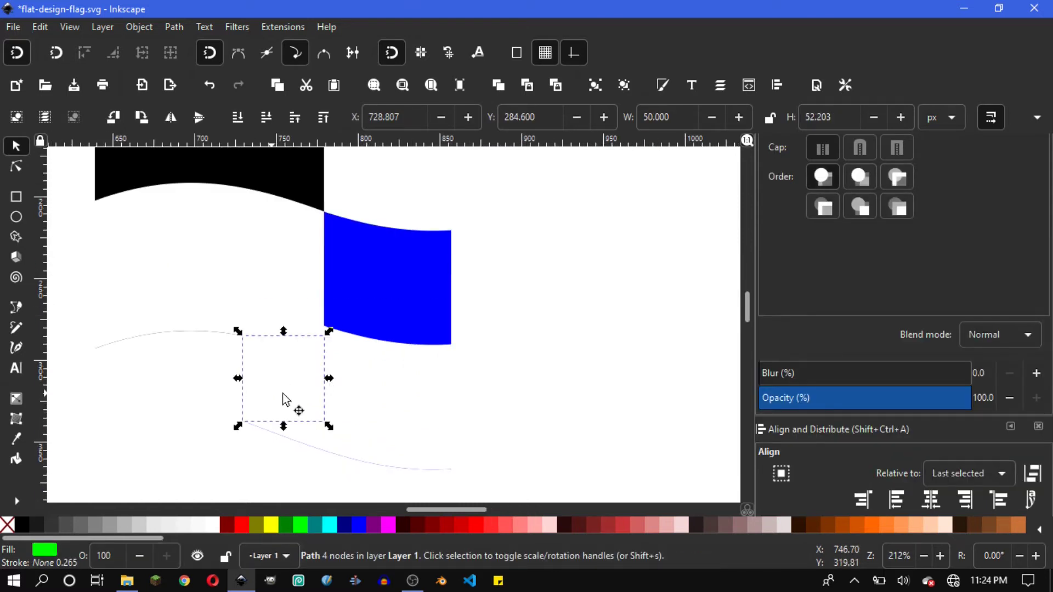
pyautogui.click(193, 380)
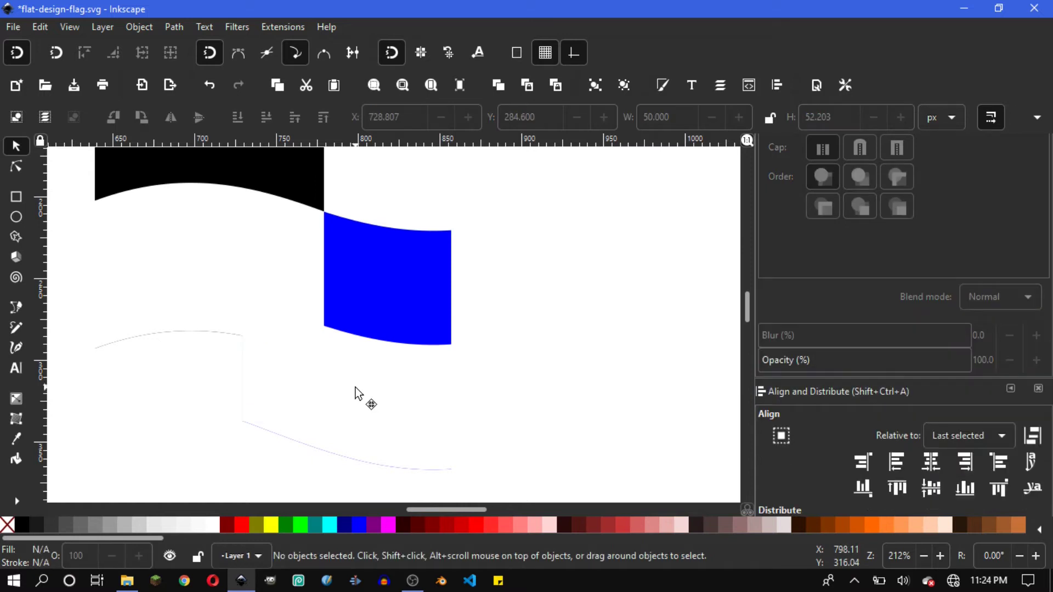
pyautogui.click(355, 394)
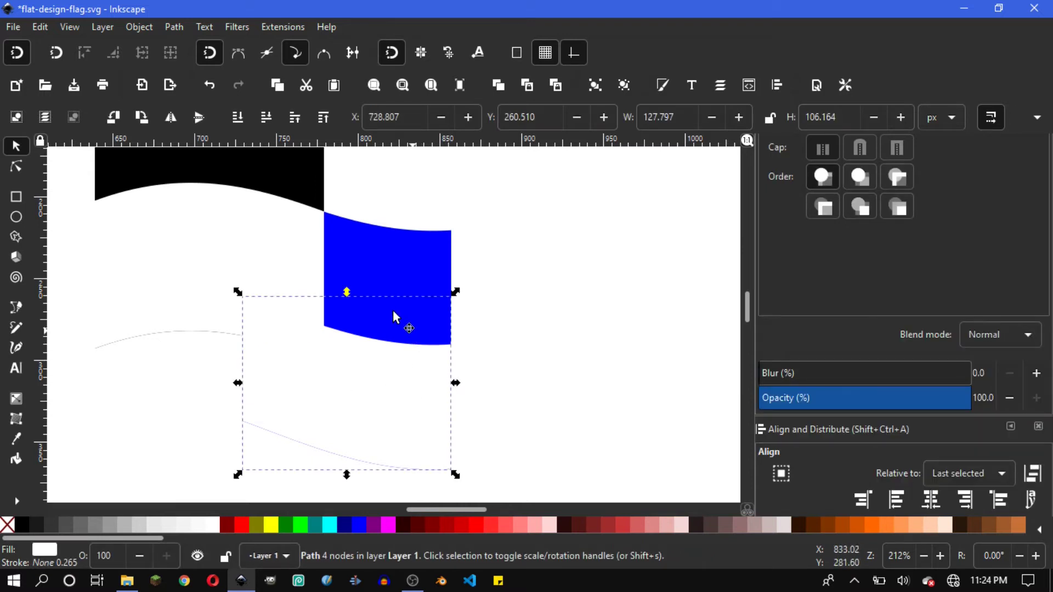
pyautogui.click(266, 118)
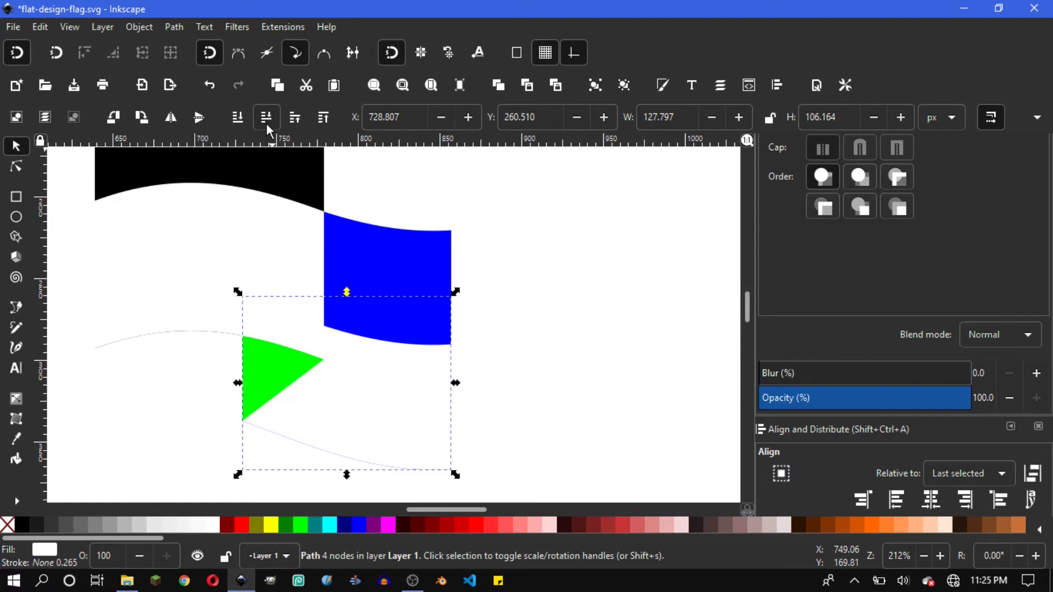
# Fill the fold triangle with 40% grey.
pyautogui.click(281, 384)
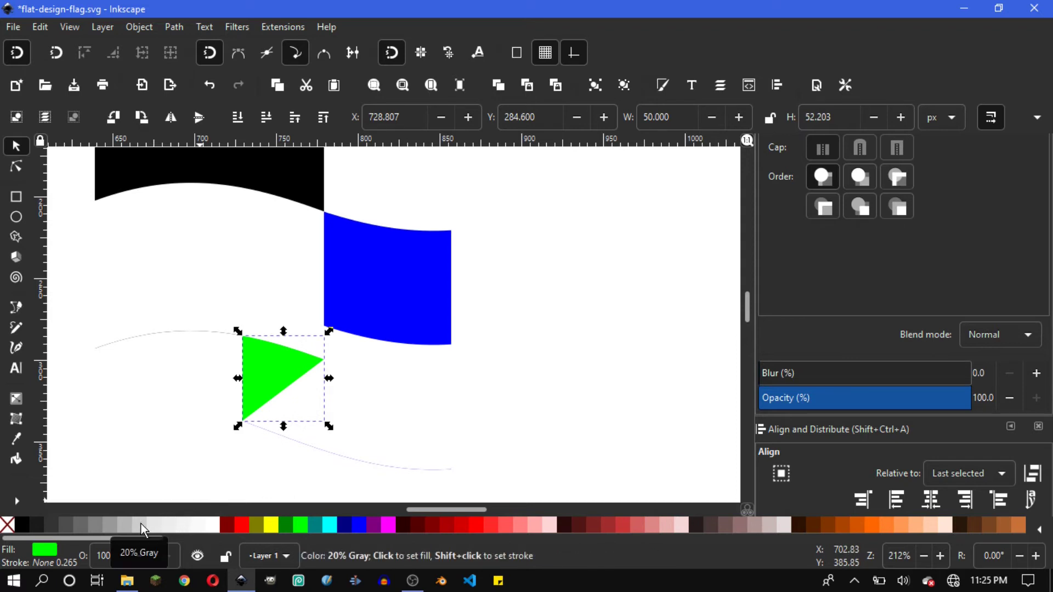
pyautogui.click(114, 524)
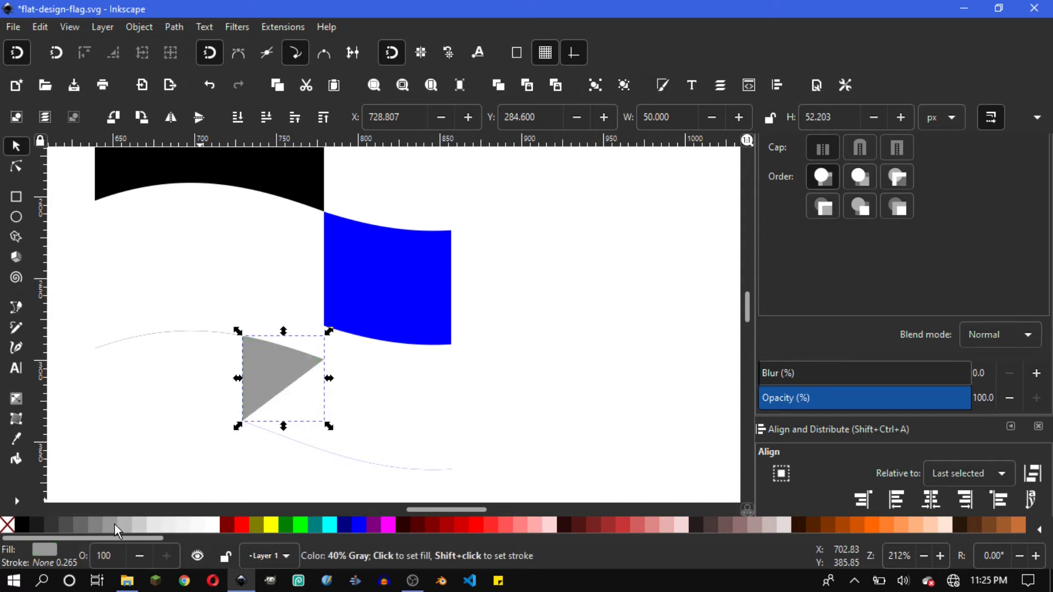
pyautogui.click(191, 431)
# Fill the blue panel and black band red, then look over the recoloured flag.
pyautogui.moveTo(190, 431); pyautogui.dragTo(222, 472)
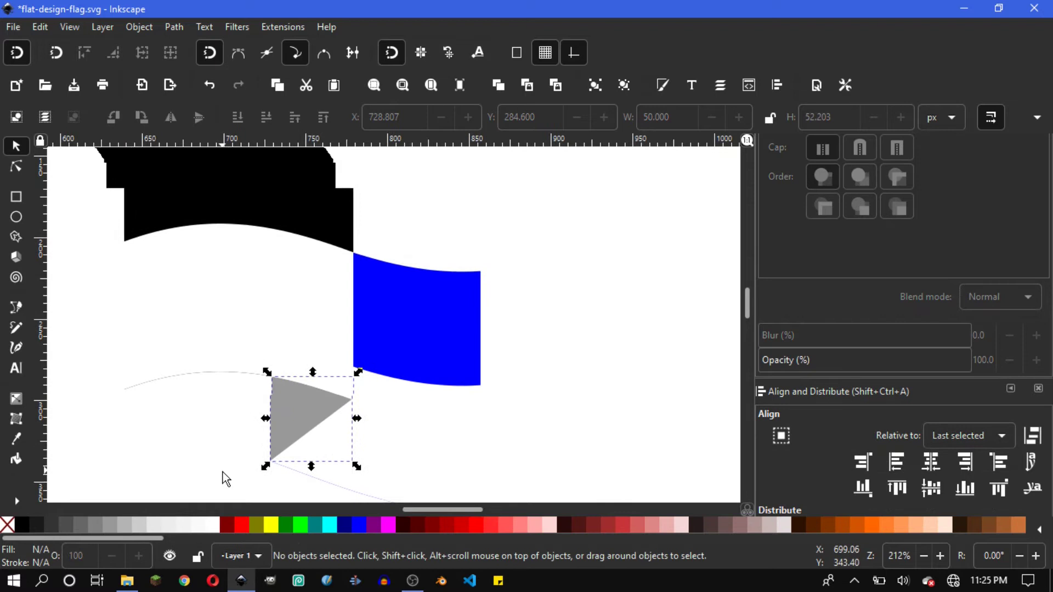
pyautogui.click(441, 311)
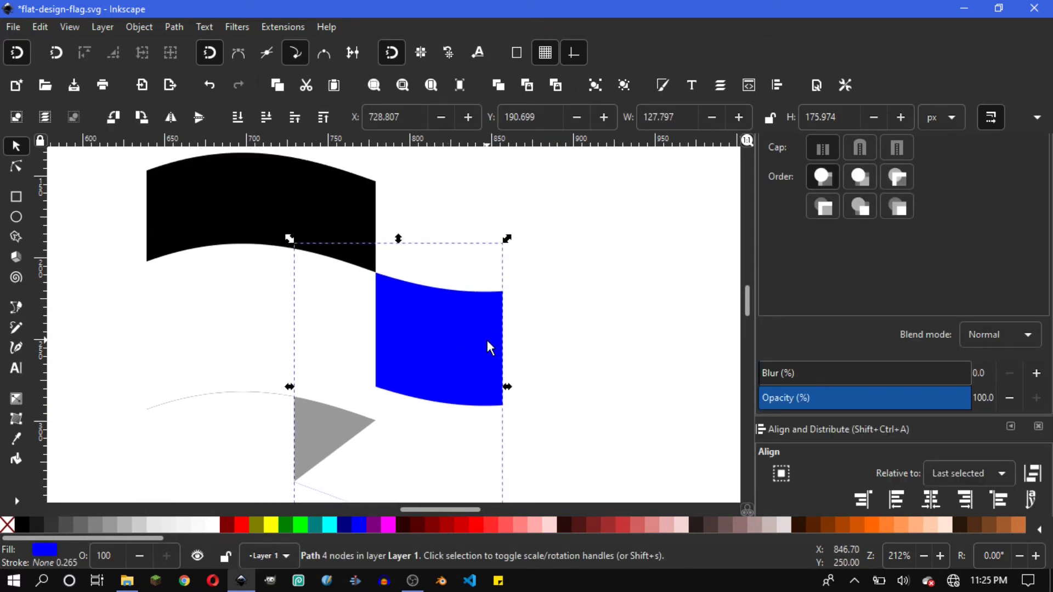
pyautogui.keyDown('shift'); pyautogui.click(326, 204); pyautogui.keyUp('shift')
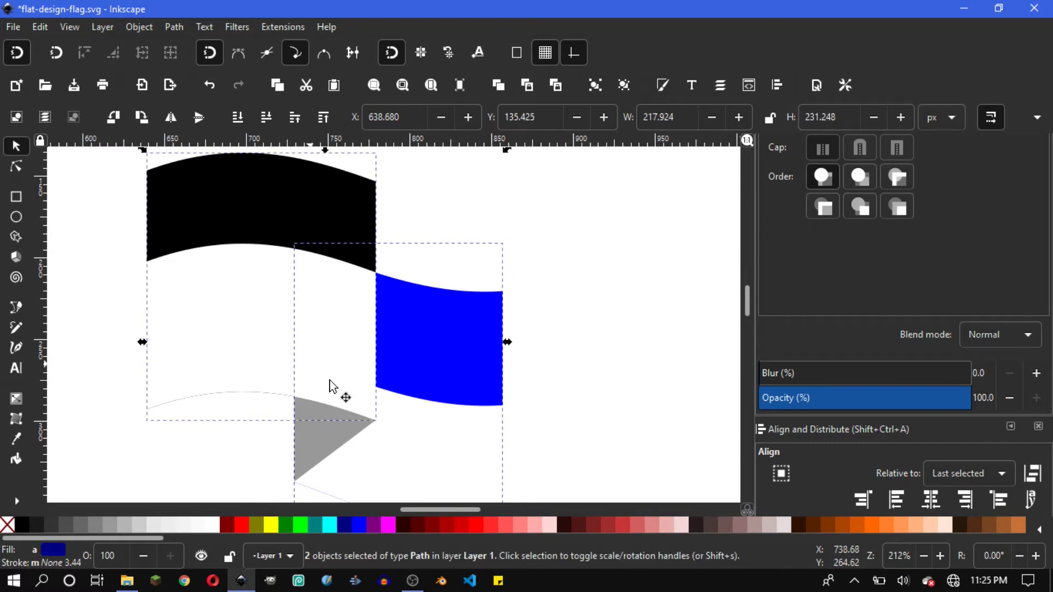
pyautogui.moveTo(140, 537); pyautogui.dragTo(162, 540)
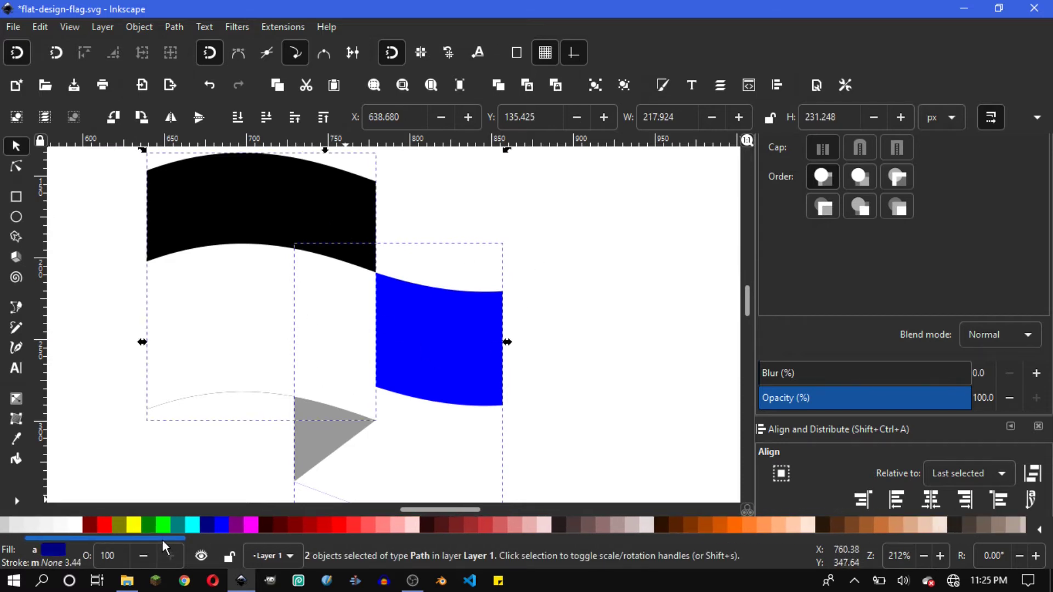
pyautogui.click(351, 520)
pyautogui.scroll(-1, 429, 383)
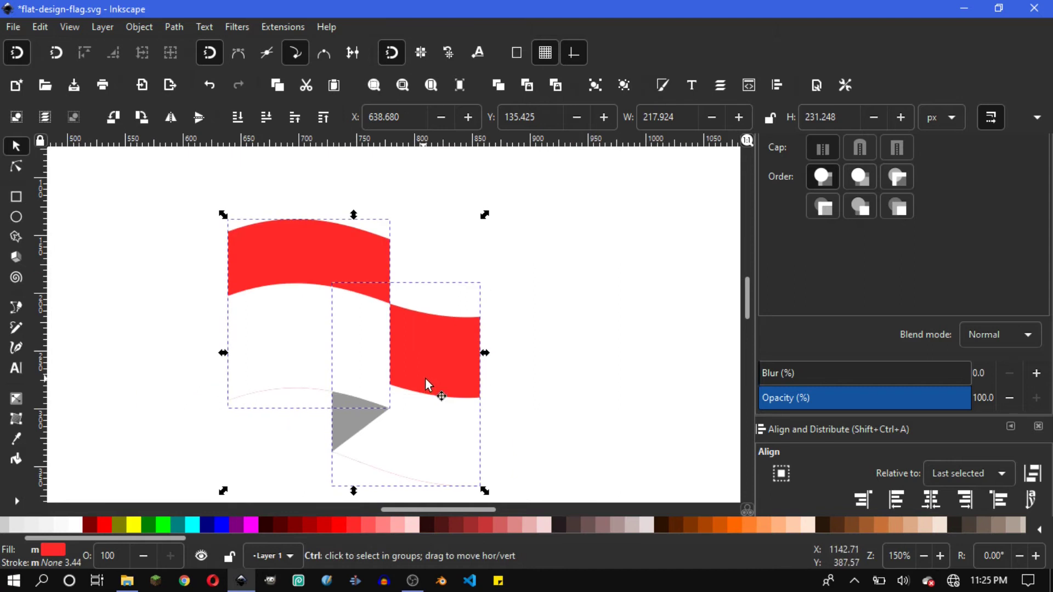
pyautogui.click(550, 372)
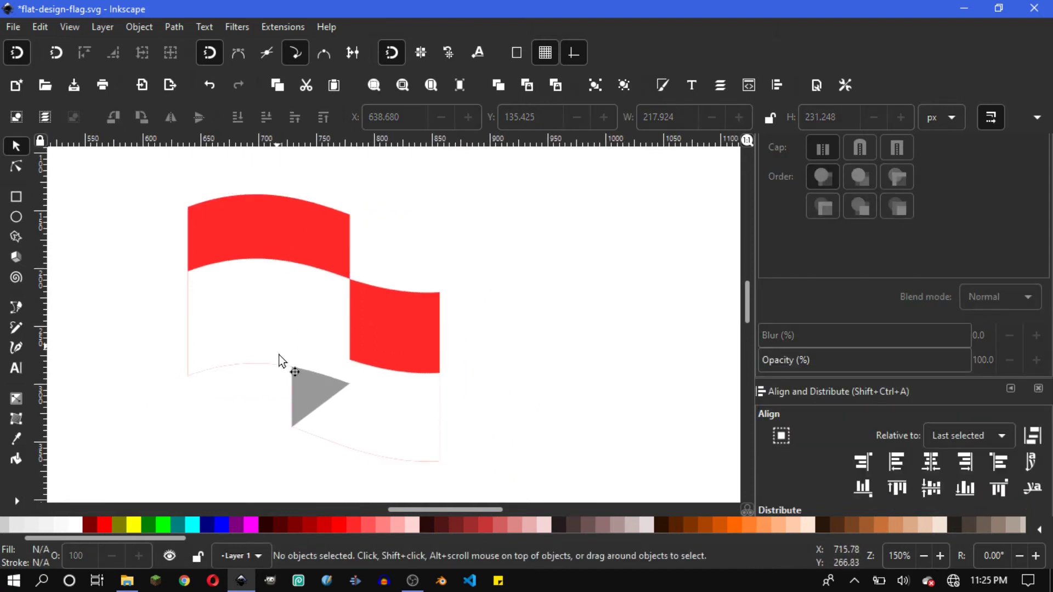
pyautogui.scroll(-1, 316, 353)
pyautogui.hscroll(1, 316, 353)
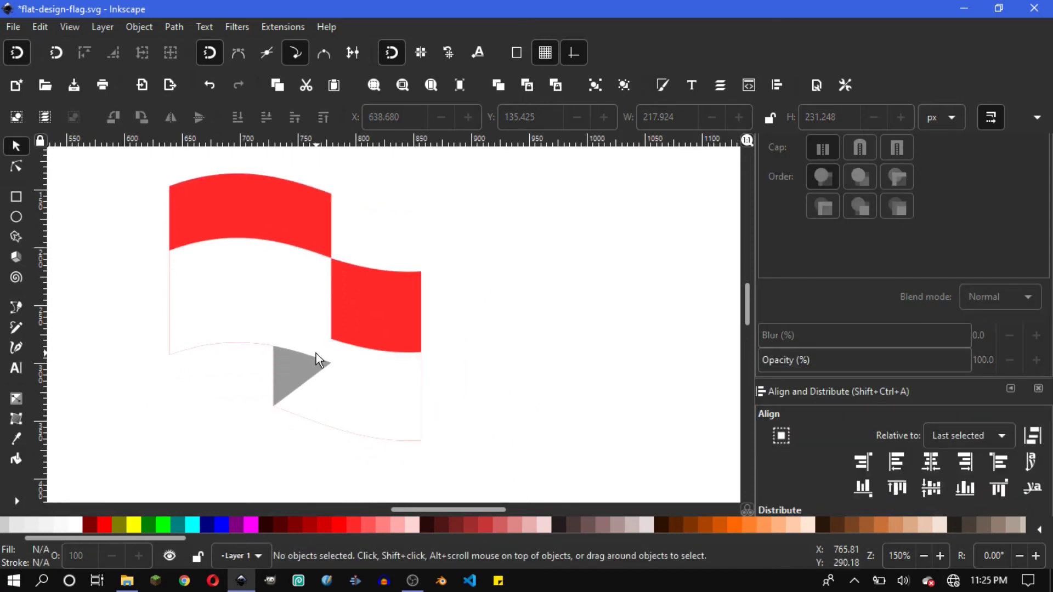
pyautogui.scroll(-1, 441, 304)
pyautogui.hscroll(1, 455, 295)
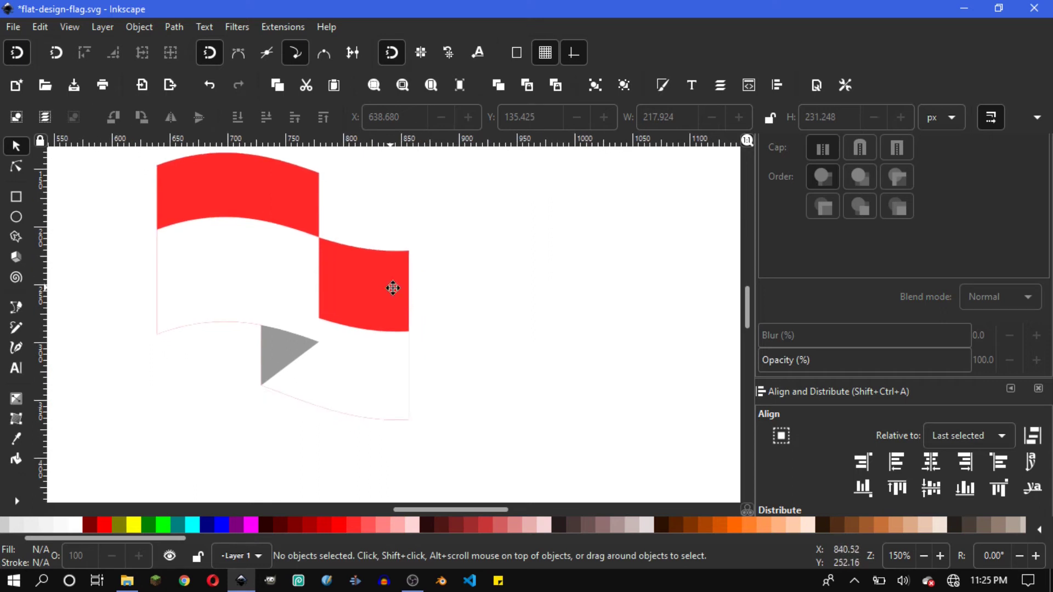
pyautogui.hscroll(-1, 403, 291)
pyautogui.scroll(1, 403, 290)
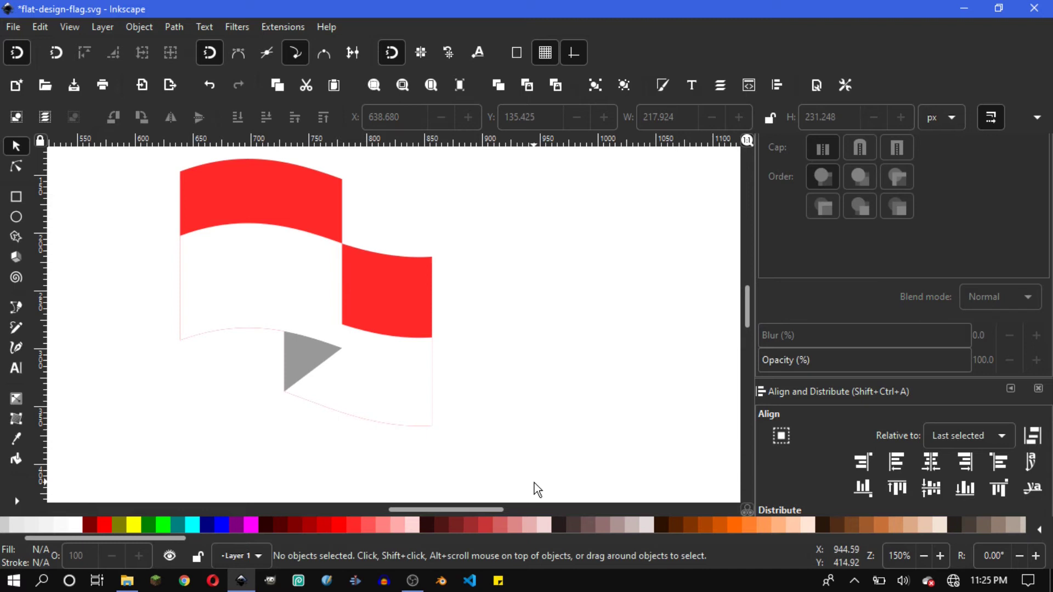
pyautogui.scroll(1, 436, 364)
pyautogui.hscroll(-1, 435, 364)
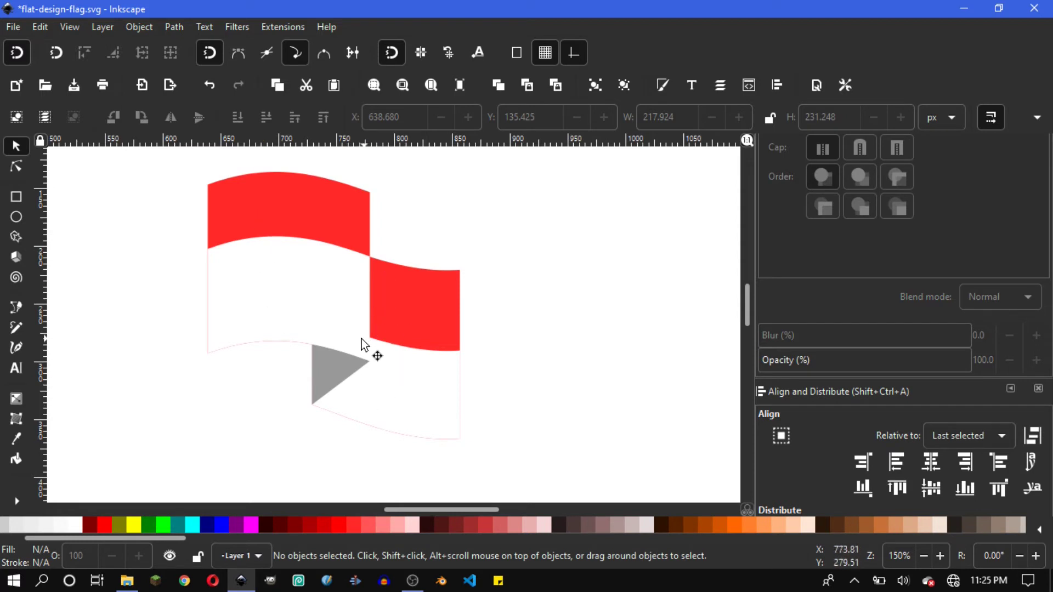
# Draw a tall rectangle beside the flag, filled black at about half opacity.
pyautogui.click(15, 196)
pyautogui.moveTo(113, 212); pyautogui.dragTo(143, 231)
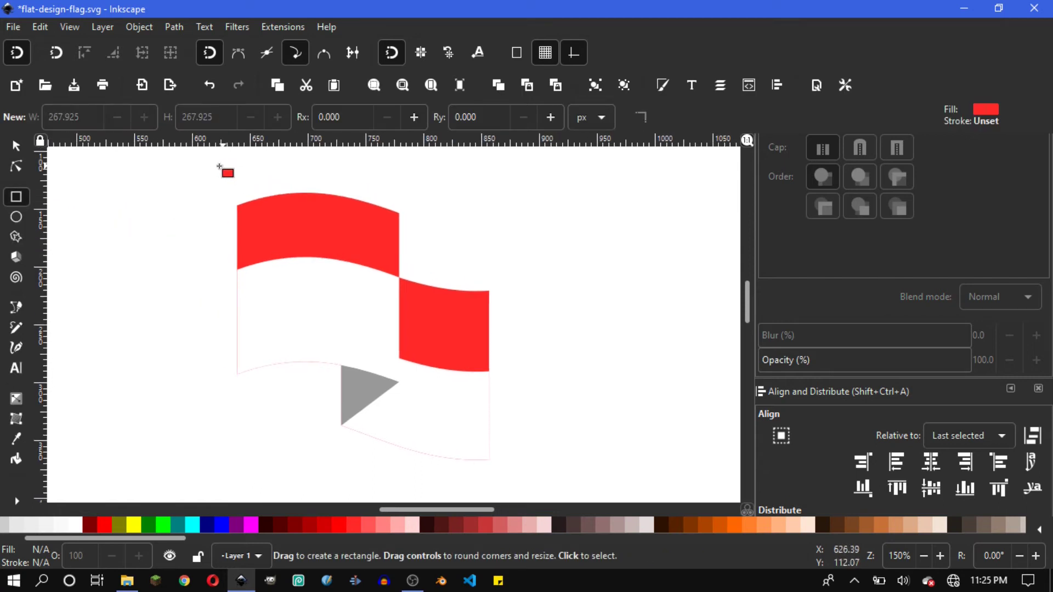
pyautogui.moveTo(208, 158); pyautogui.dragTo(271, 396)
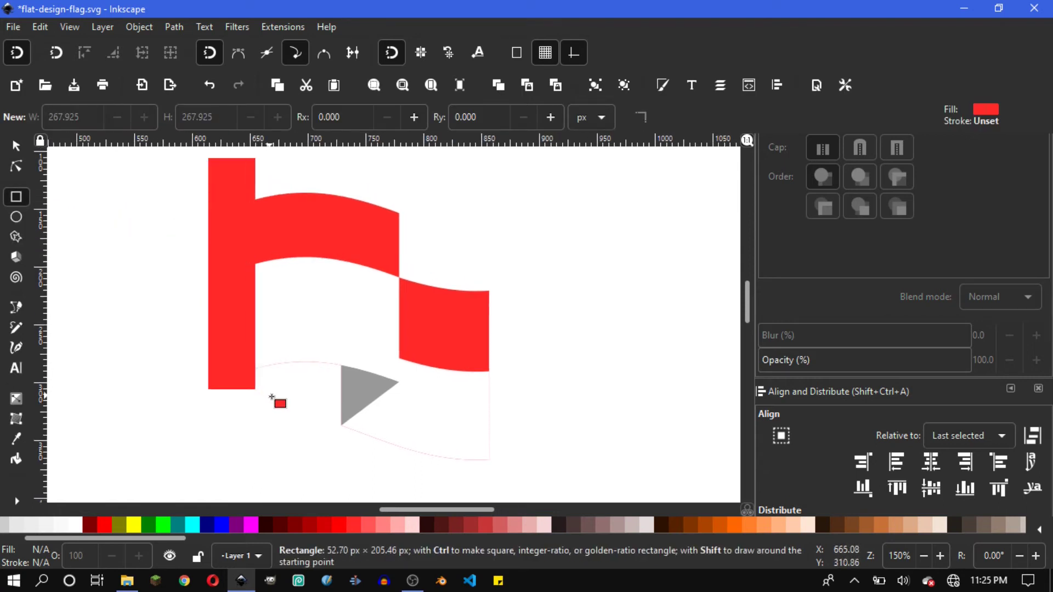
pyautogui.moveTo(271, 397); pyautogui.dragTo(273, 402)
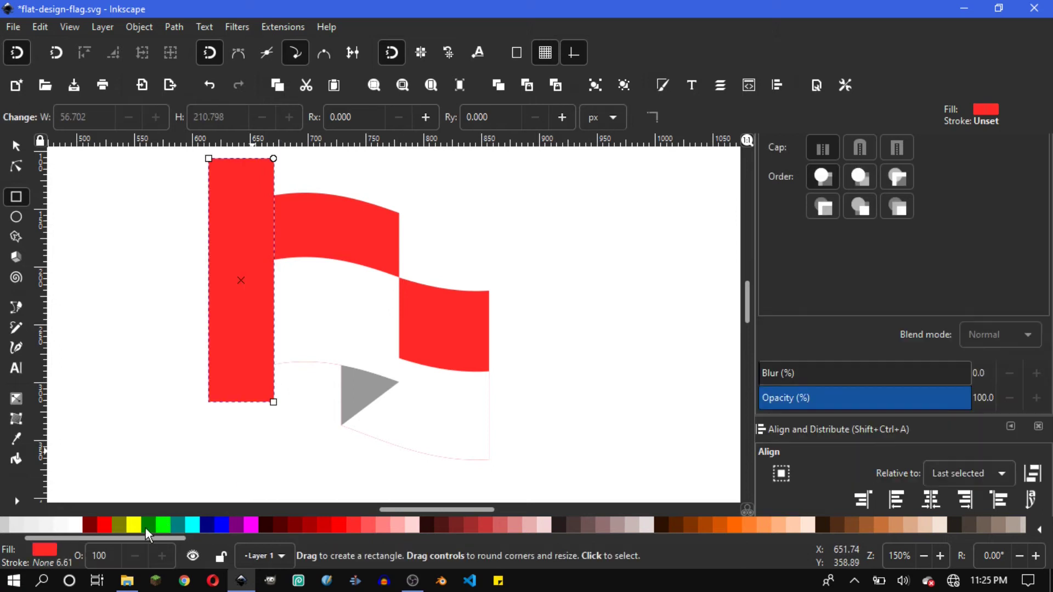
pyautogui.hscroll(-3, 148, 535)
pyautogui.click(33, 526)
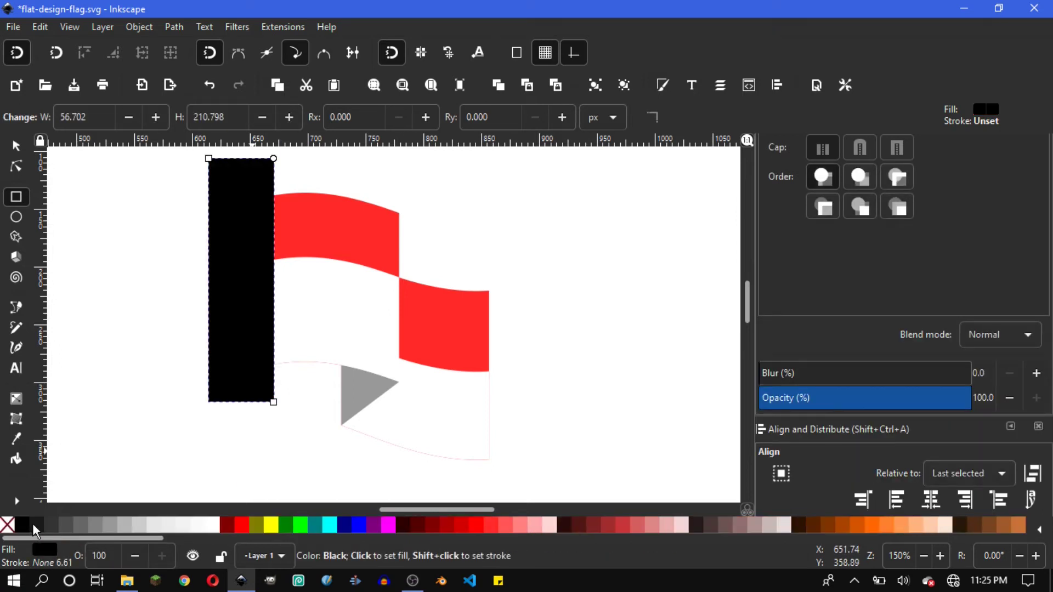
pyautogui.click(856, 398)
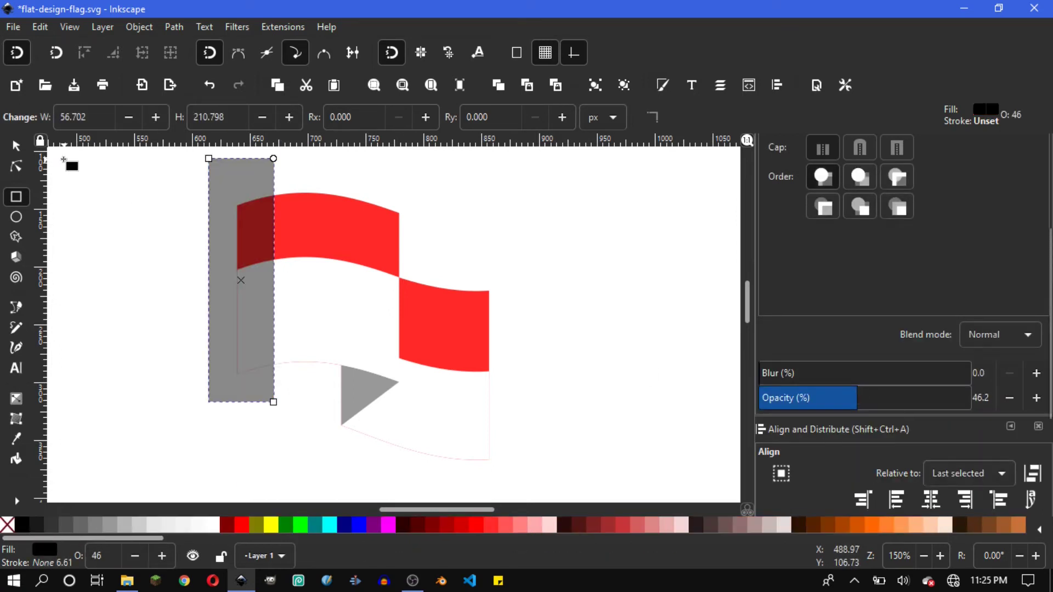
# Widen the strip slightly and place the grey copy about 140 px right over the fold edge.
pyautogui.click(10, 146)
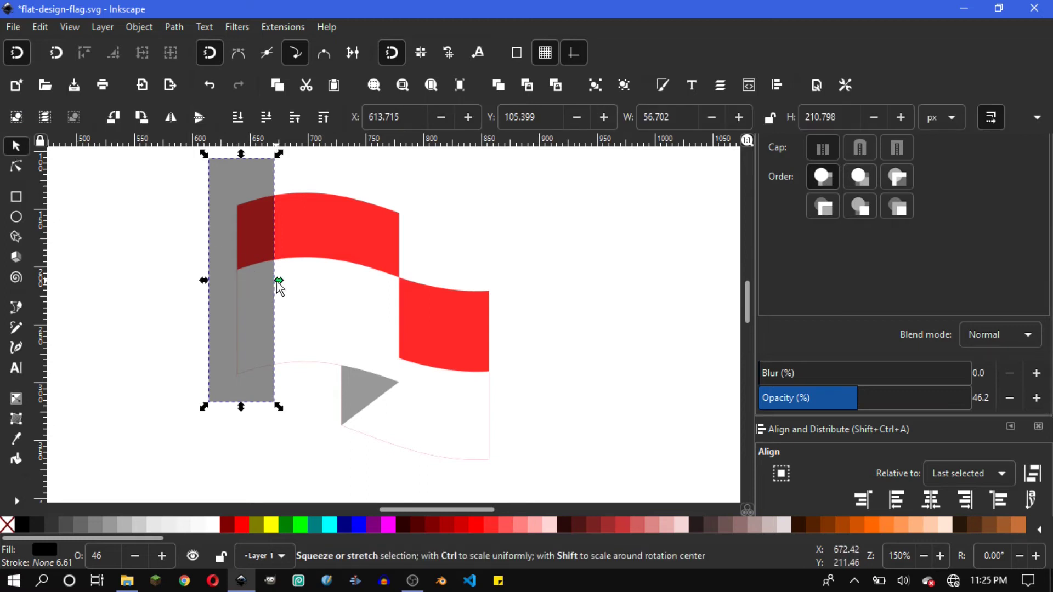
pyautogui.moveTo(277, 283); pyautogui.dragTo(278, 283)
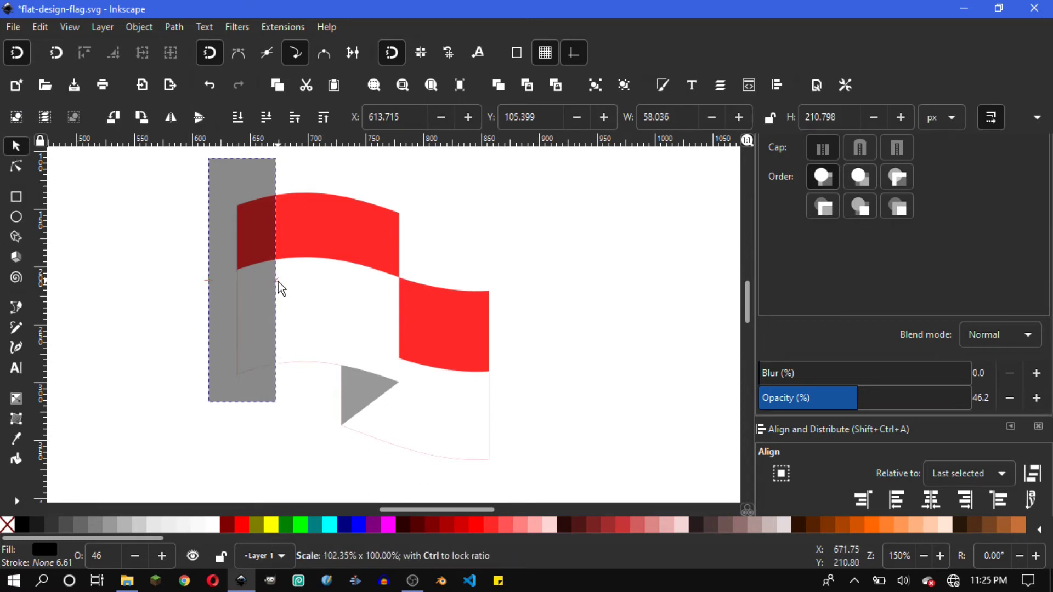
pyautogui.keyDown('ctrl'); pyautogui.scroll(1, 271, 231); pyautogui.keyUp('ctrl')
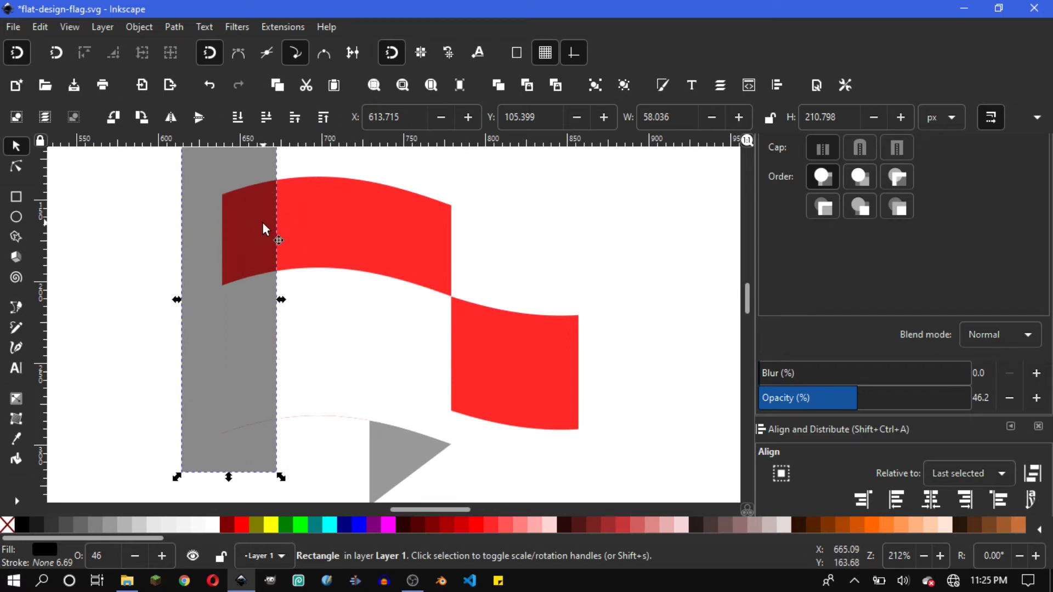
pyautogui.moveTo(262, 221); pyautogui.dragTo(215, 225)
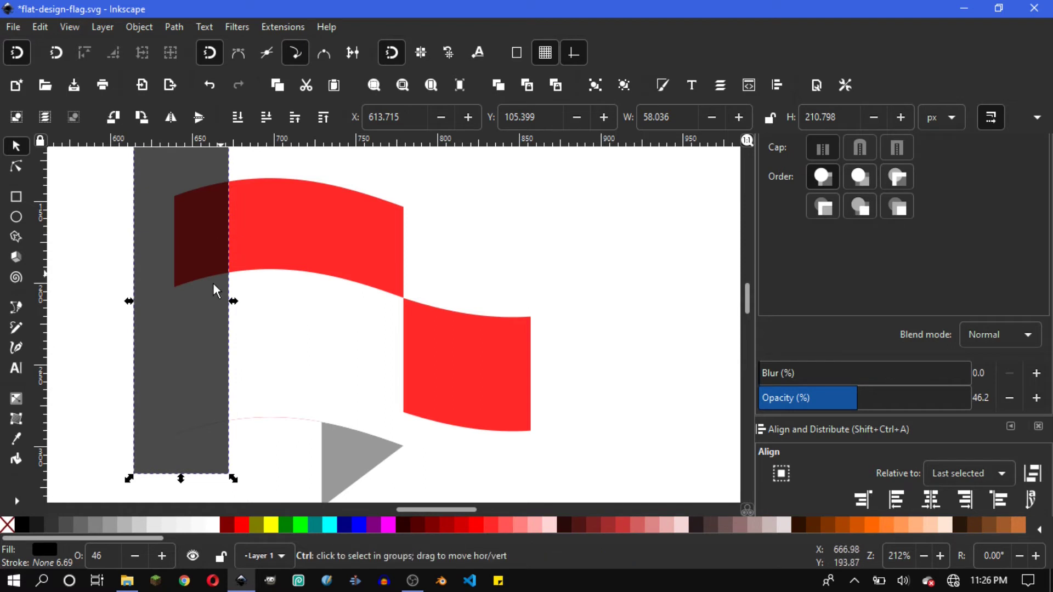
pyautogui.moveTo(148, 256); pyautogui.dragTo(376, 256)
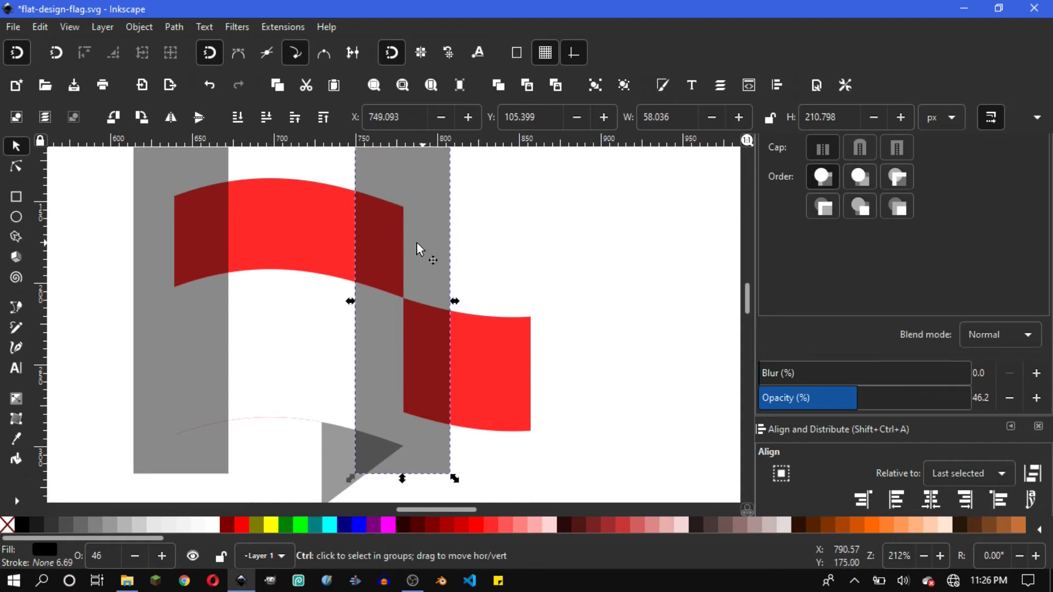
pyautogui.keyDown('ctrl'); pyautogui.scroll(-1, 413, 244); pyautogui.keyUp('ctrl')
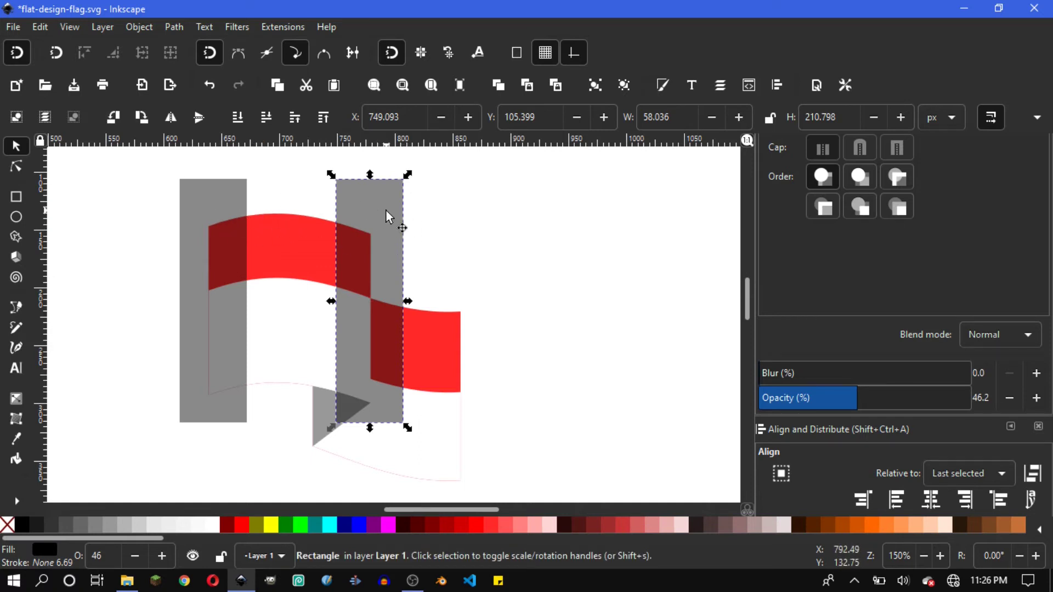
# Union the two grey strips into one shape.
pyautogui.keyDown('shift'); pyautogui.click(241, 202); pyautogui.keyUp('shift')
pyautogui.click(174, 26)
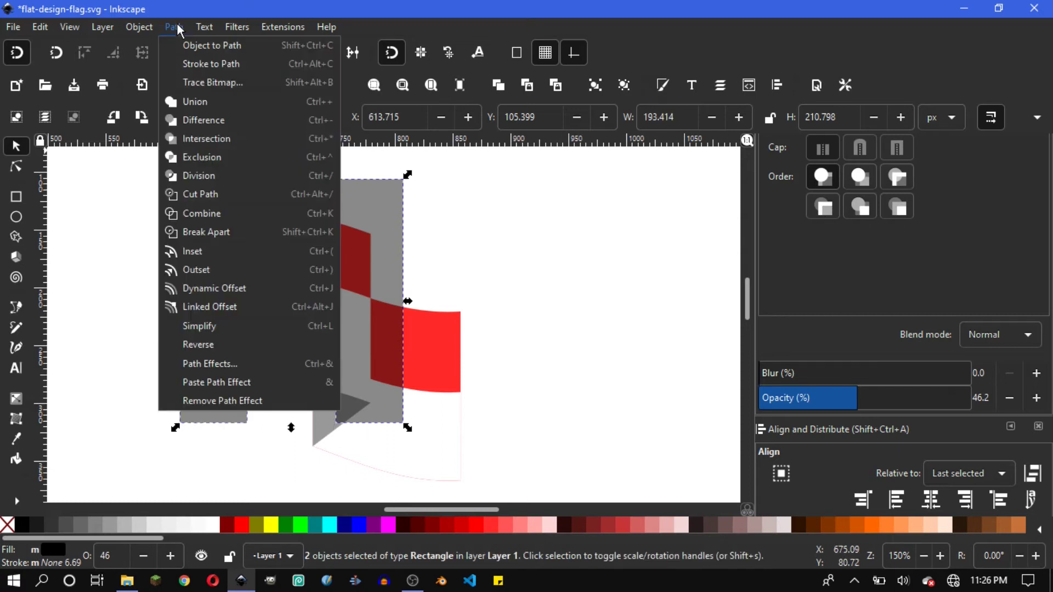
pyautogui.click(213, 101)
# Intersect the merged strips with a duplicate of the first red panel.
pyautogui.click(284, 229)
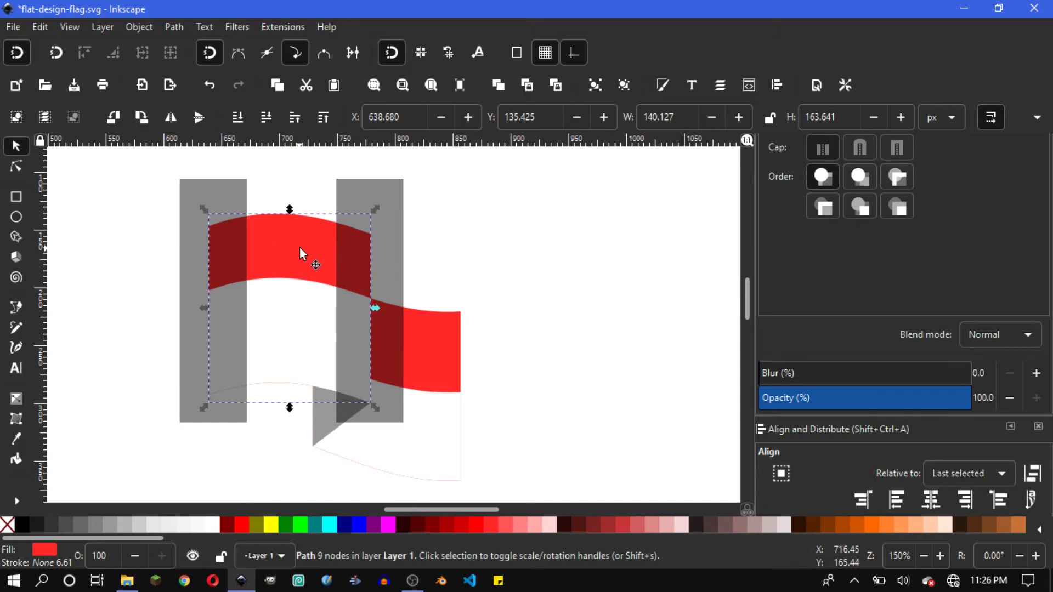
pyautogui.moveTo(303, 253); pyautogui.dragTo(310, 272)
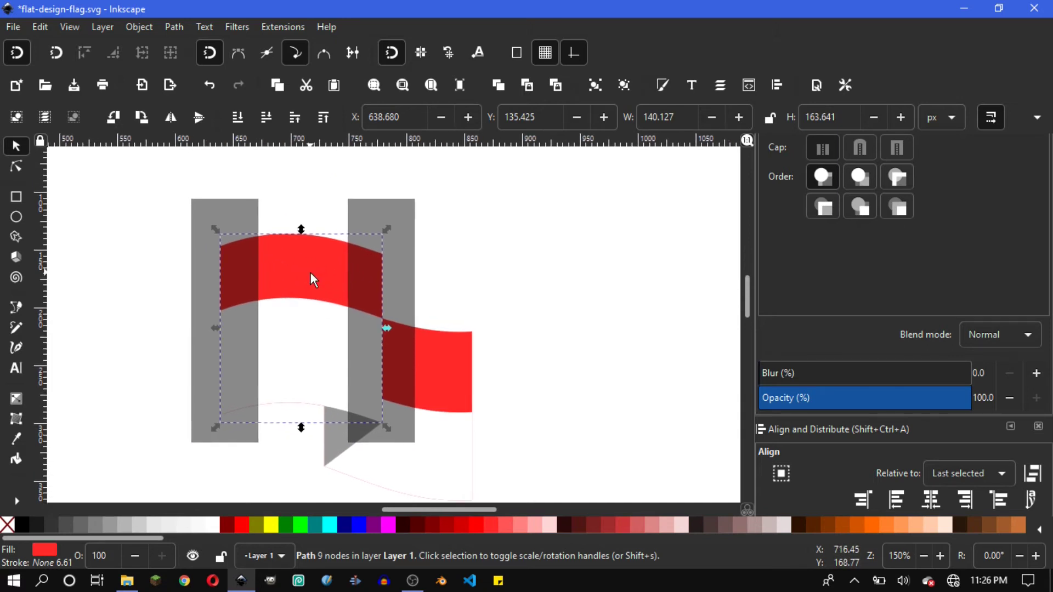
pyautogui.press('Home')
pyautogui.press('shift')
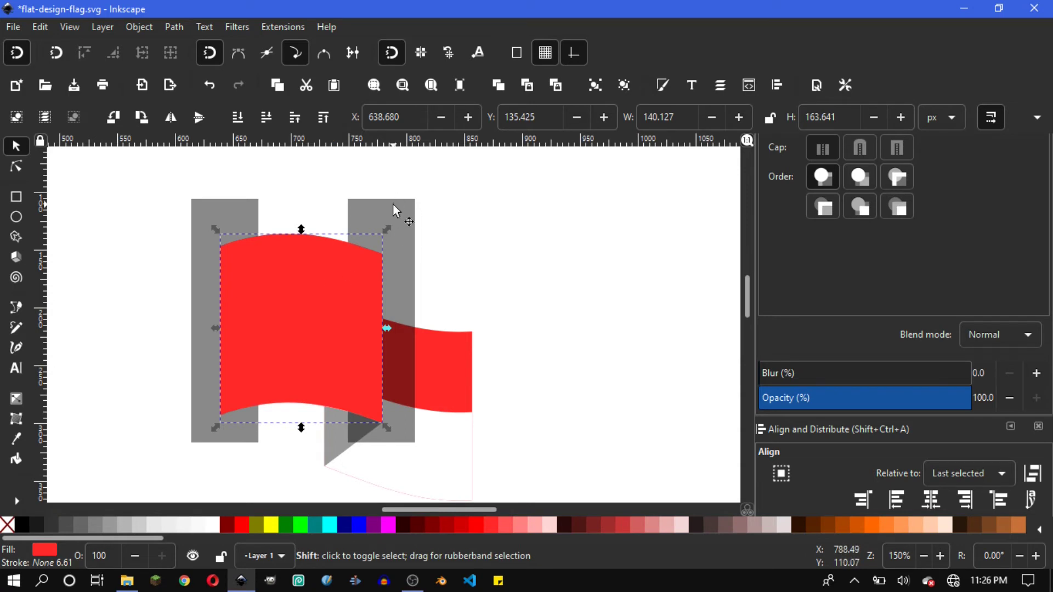
pyautogui.keyDown('shift'); pyautogui.click(393, 204); pyautogui.keyUp('shift')
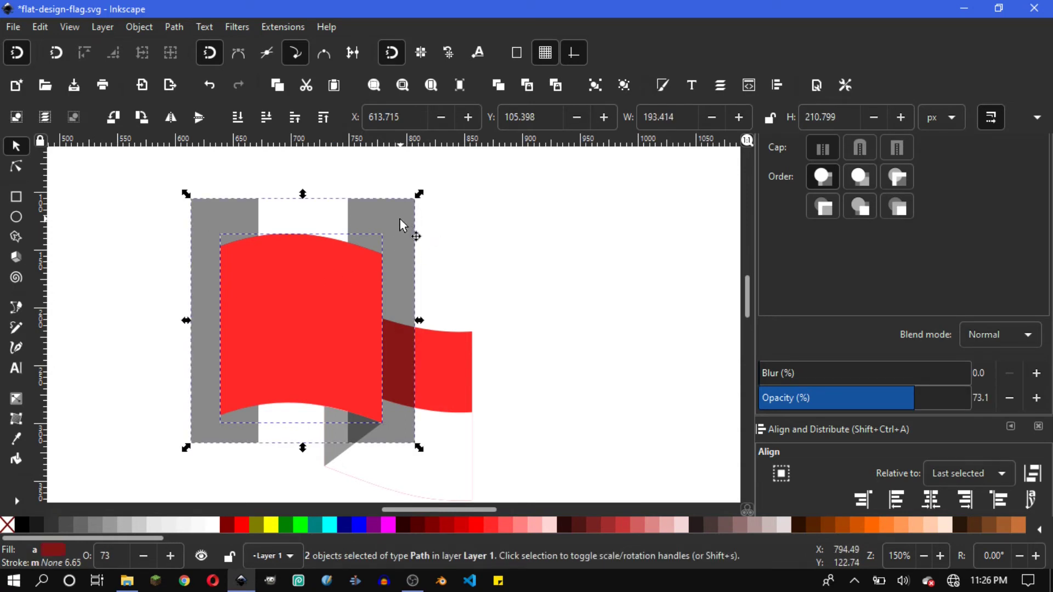
pyautogui.click(183, 28)
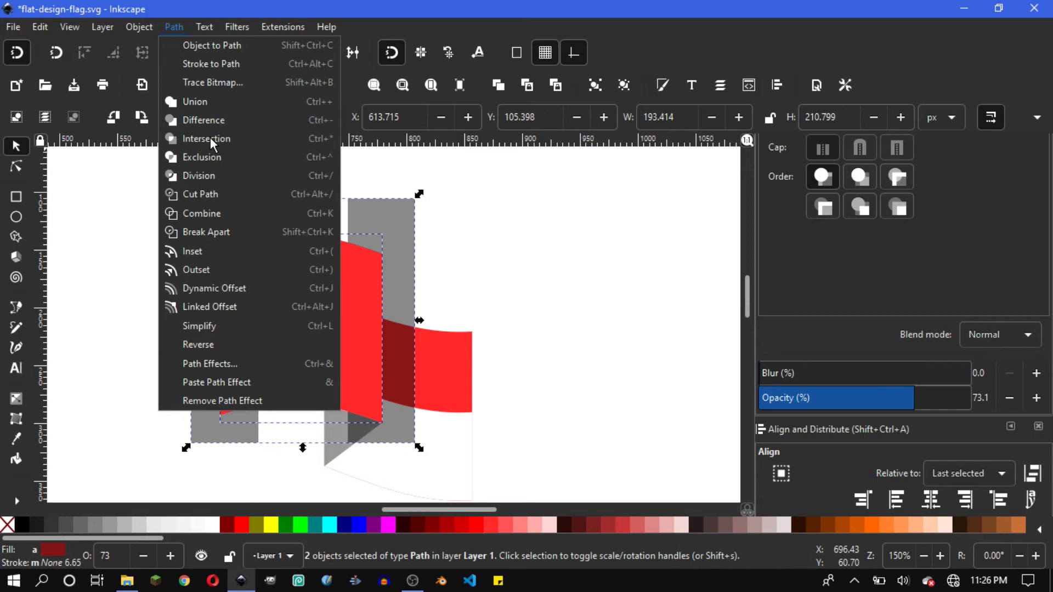
pyautogui.click(209, 137)
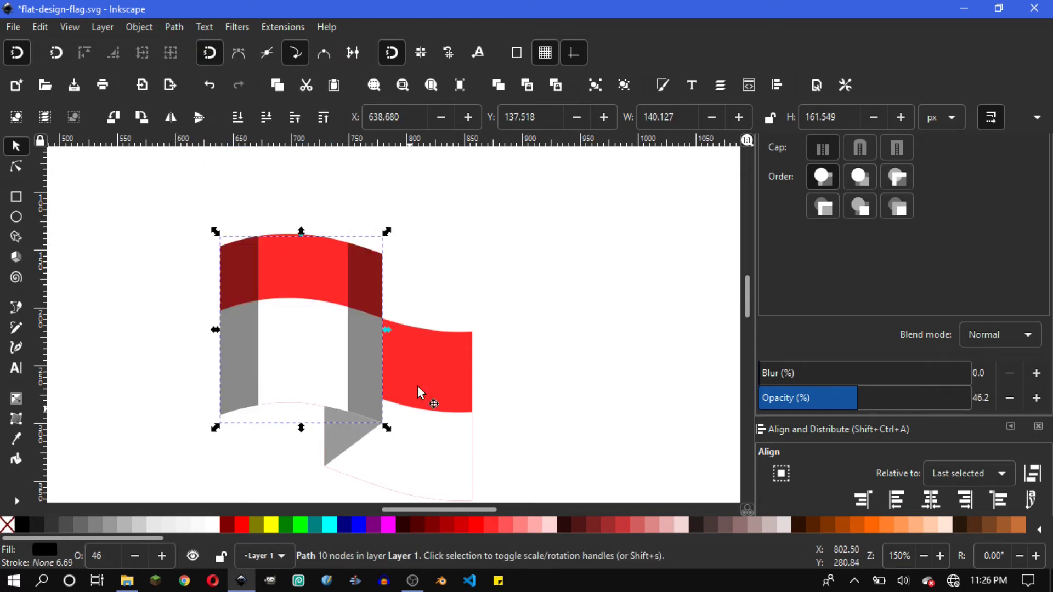
# Set the trimmed shading's opacity to 15.
pyautogui.keyDown('ctrl'); pyautogui.scroll(1, 351, 317); pyautogui.keyUp('ctrl')
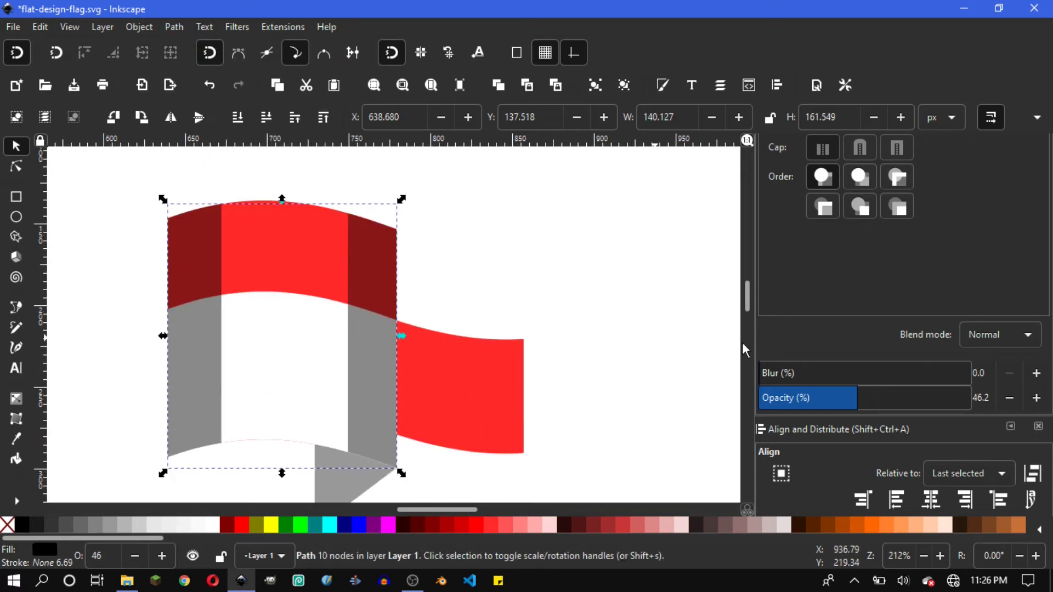
pyautogui.write('15')
pyautogui.press('Return')
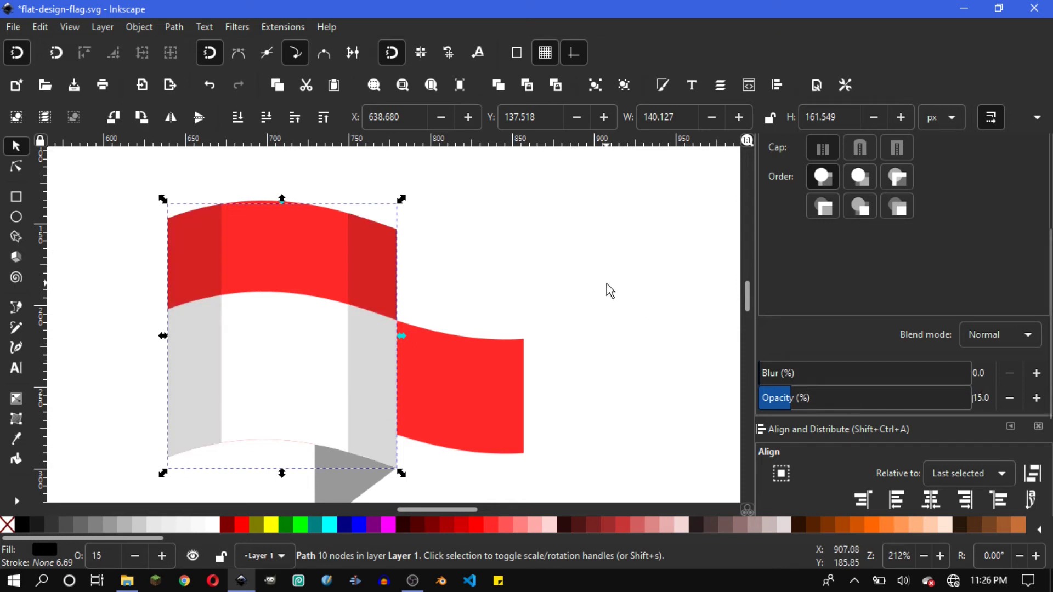
pyautogui.click(526, 309)
pyautogui.scroll(-1, 388, 329)
pyautogui.moveTo(411, 331); pyautogui.dragTo(339, 282)
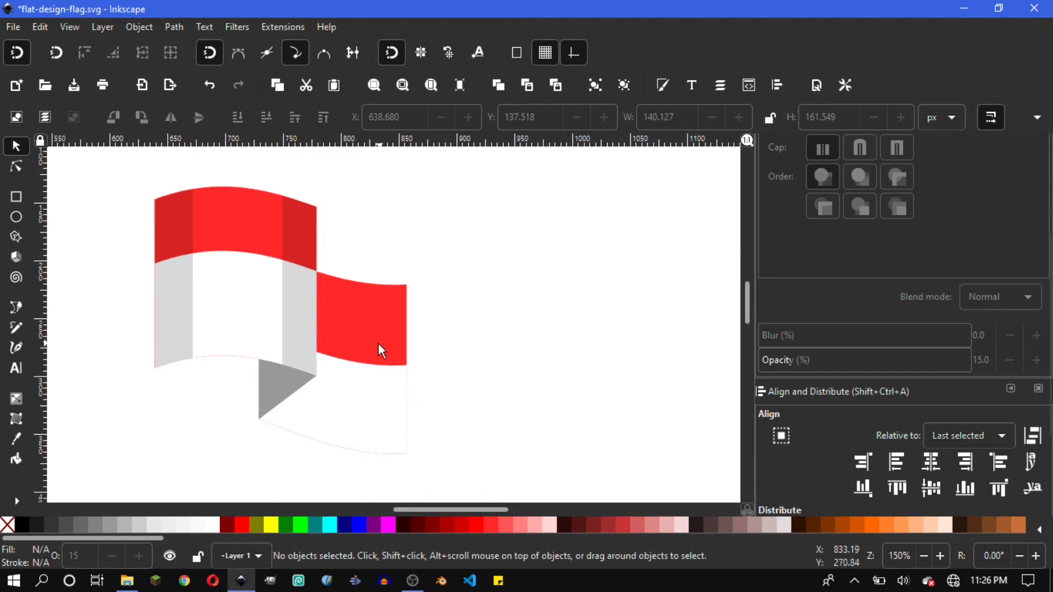
# Draw a narrow rectangle over the left side of the second red panel.
pyautogui.moveTo(377, 343); pyautogui.dragTo(360, 327)
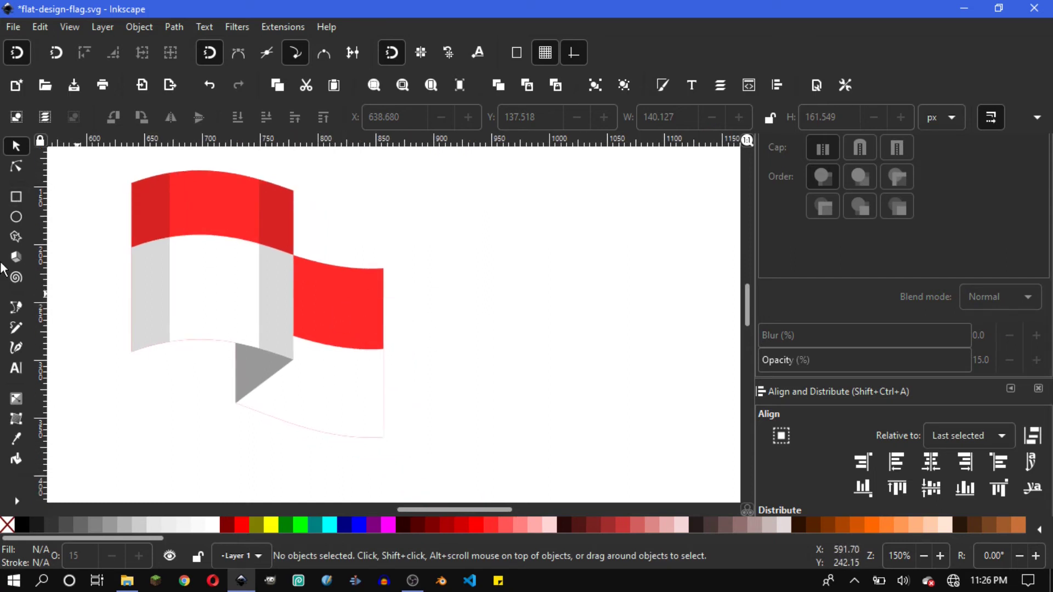
pyautogui.click(17, 198)
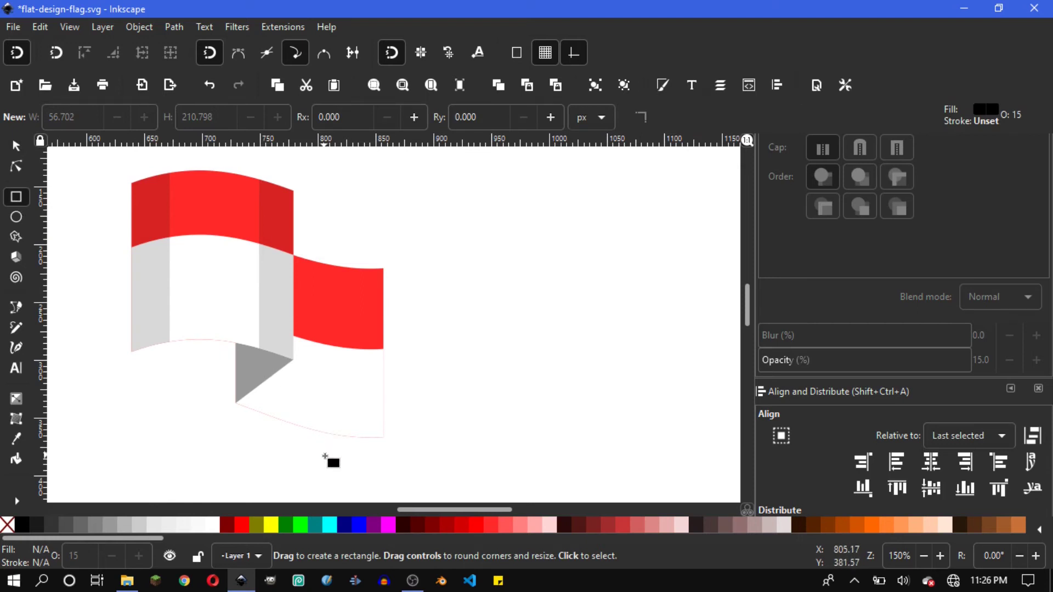
pyautogui.moveTo(334, 462); pyautogui.dragTo(227, 191)
pyautogui.press('s')
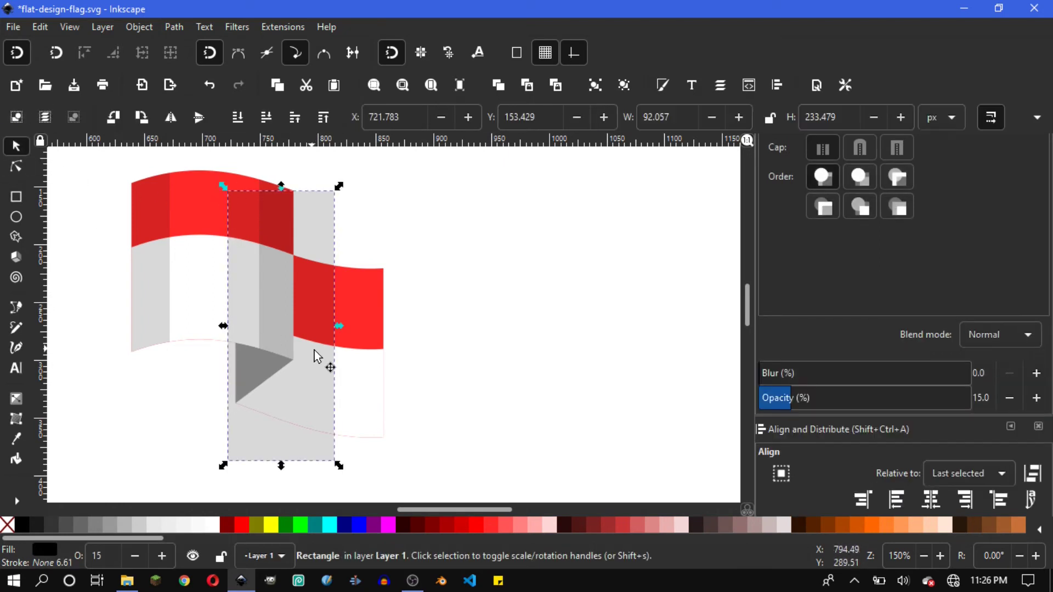
pyautogui.moveTo(338, 326); pyautogui.dragTo(314, 326)
# Clip the rectangle to a duplicate of the second red panel.
pyautogui.click(365, 299)
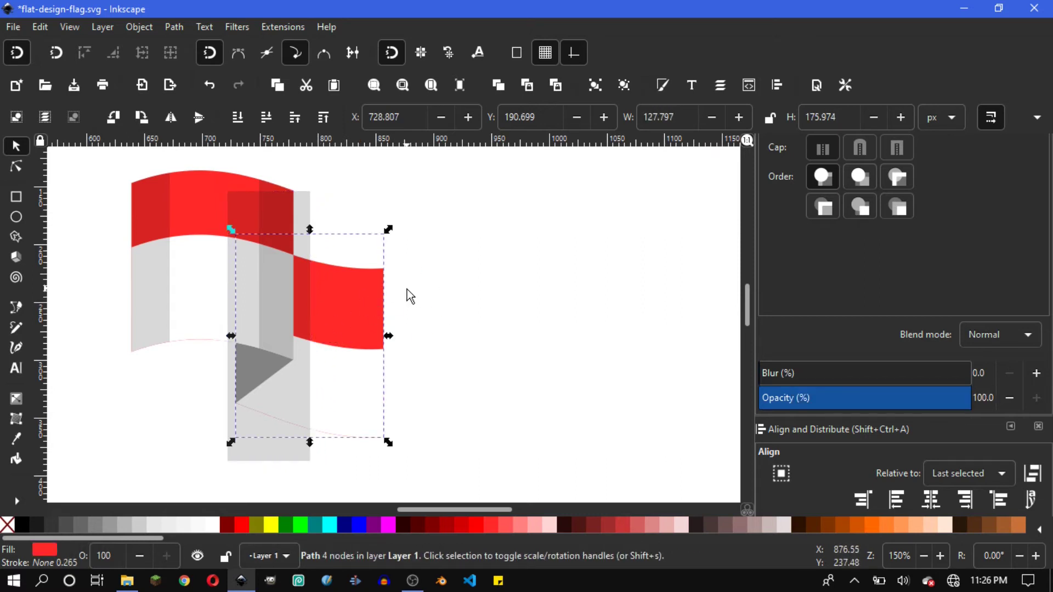
pyautogui.press('pageup')
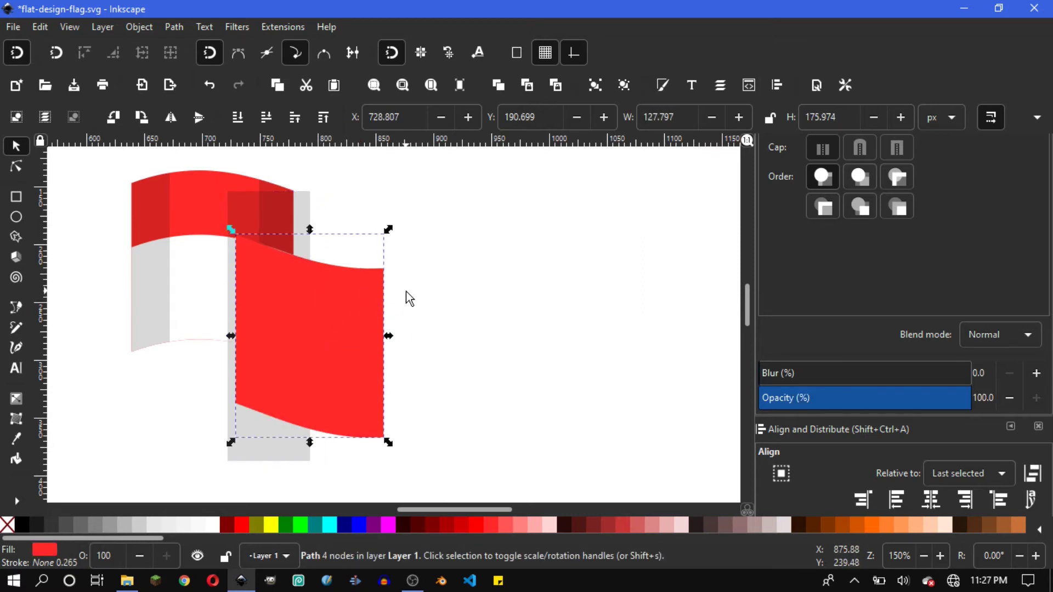
pyautogui.keyDown('shift'); pyautogui.click(302, 200); pyautogui.keyUp('shift')
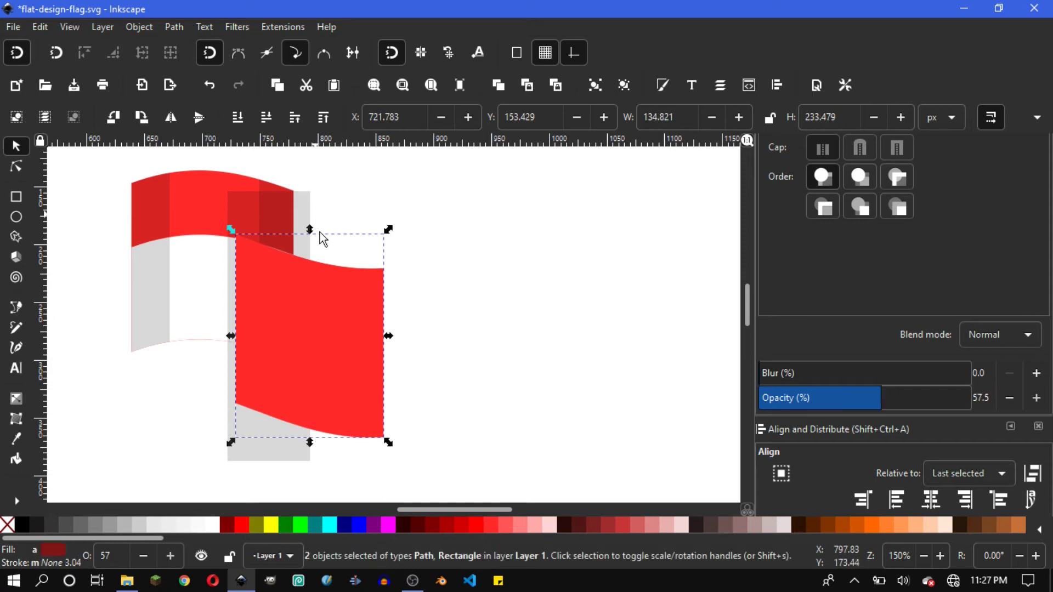
pyautogui.click(174, 27)
pyautogui.click(216, 139)
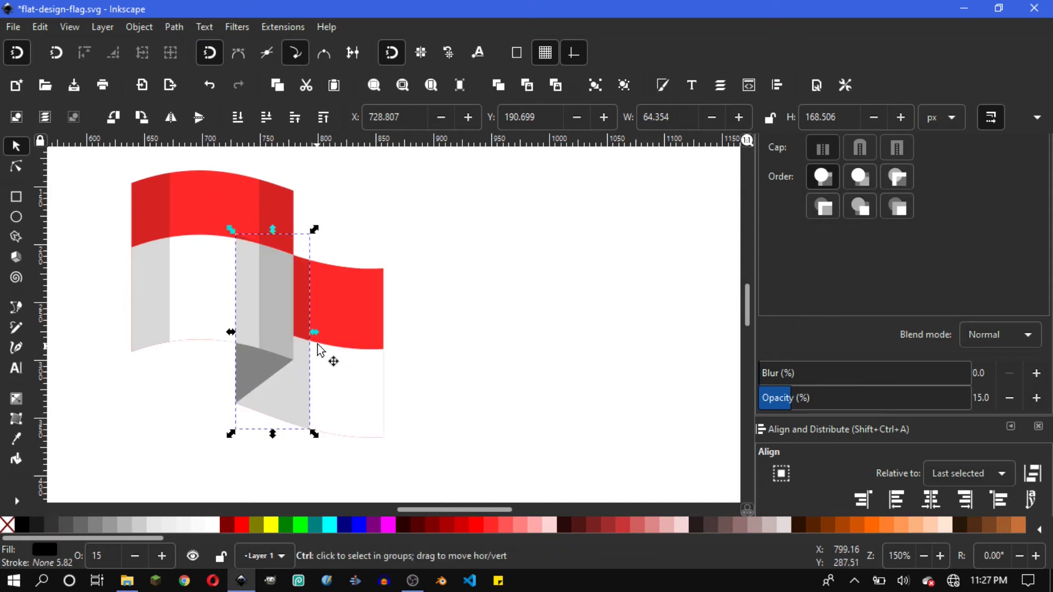
pyautogui.press('+')
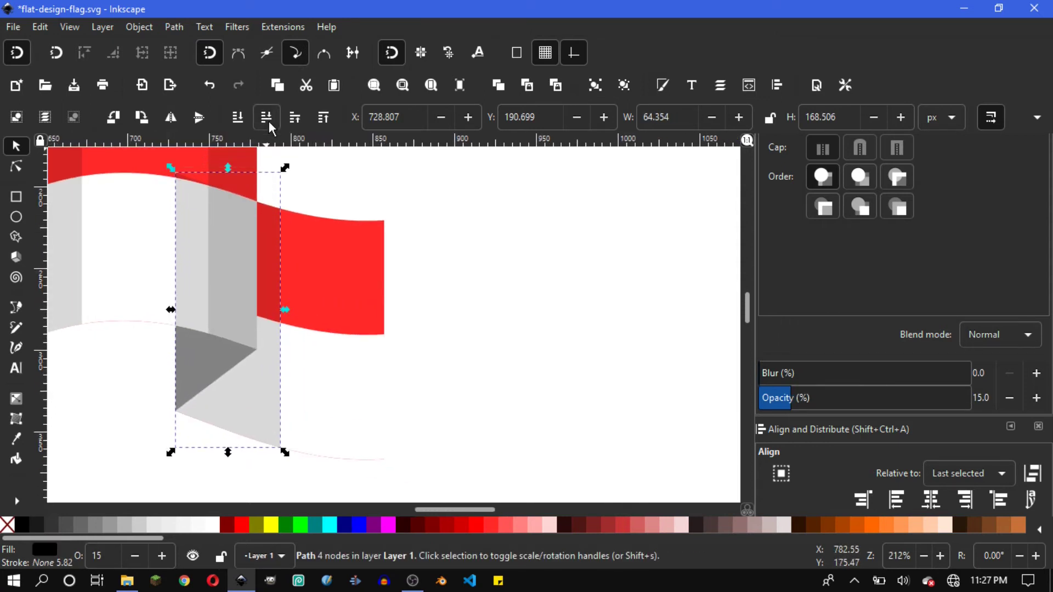
# Push the shading strip down beneath the fold shapes.
pyautogui.click(269, 122)
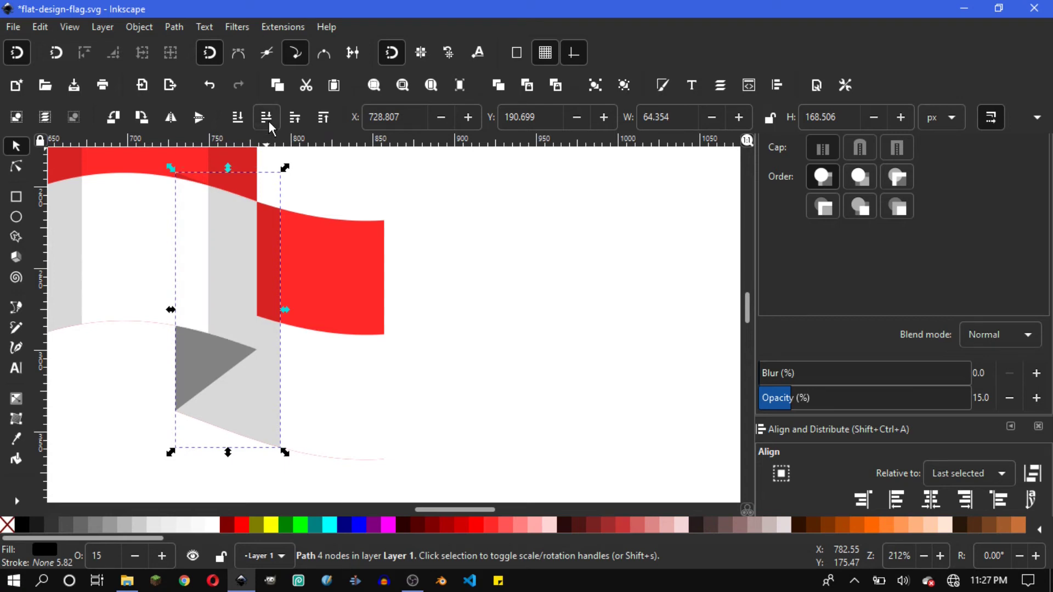
pyautogui.click(268, 120)
pyautogui.click(268, 121)
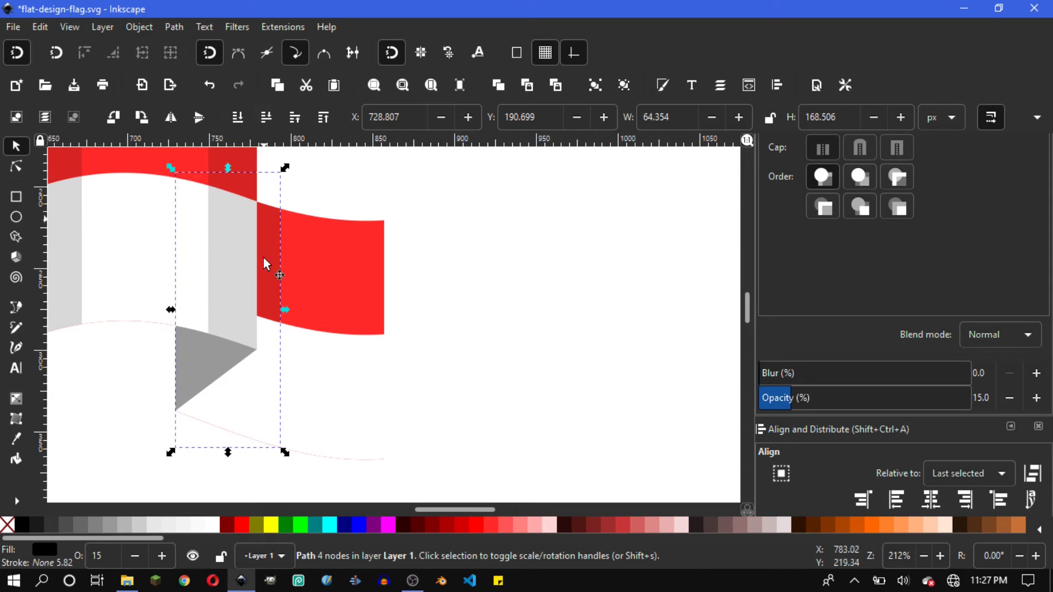
# Lower the white bottom panel two levels to reveal the shading.
pyautogui.moveTo(341, 371); pyautogui.dragTo(352, 331)
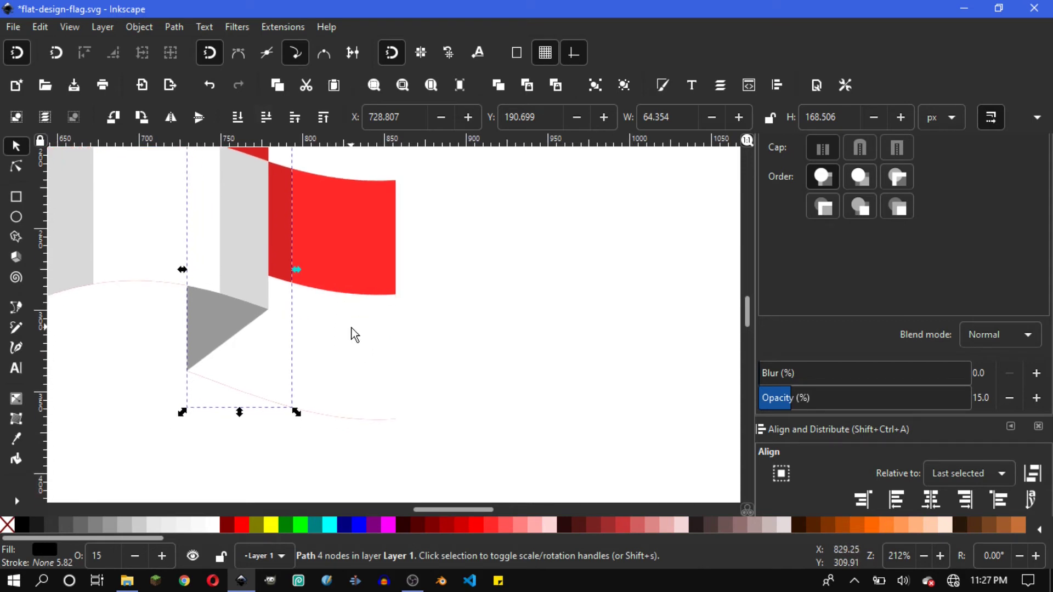
pyautogui.click(354, 359)
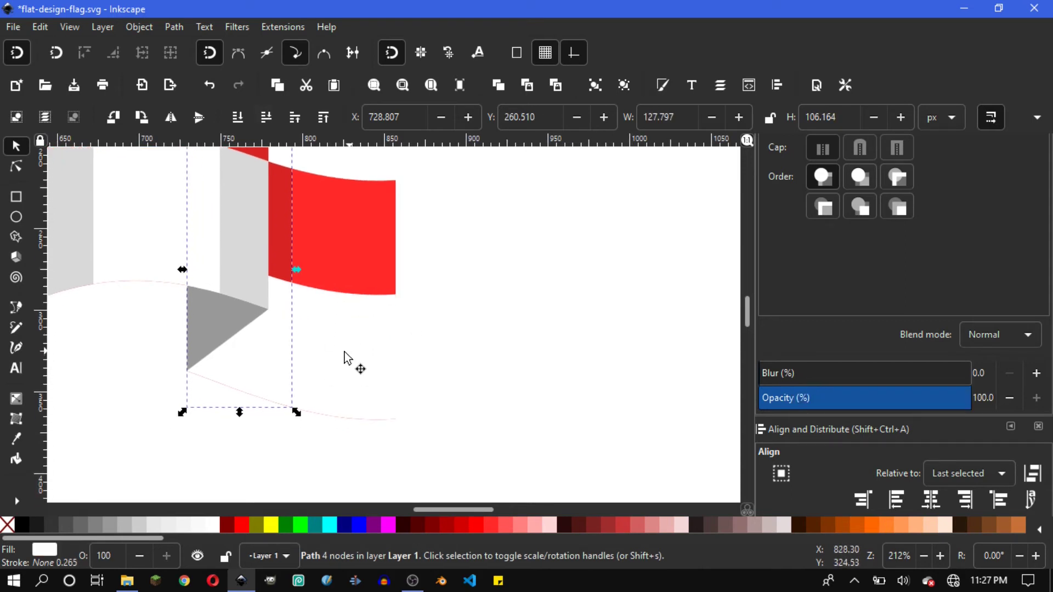
pyautogui.hscroll(-3, 324, 346)
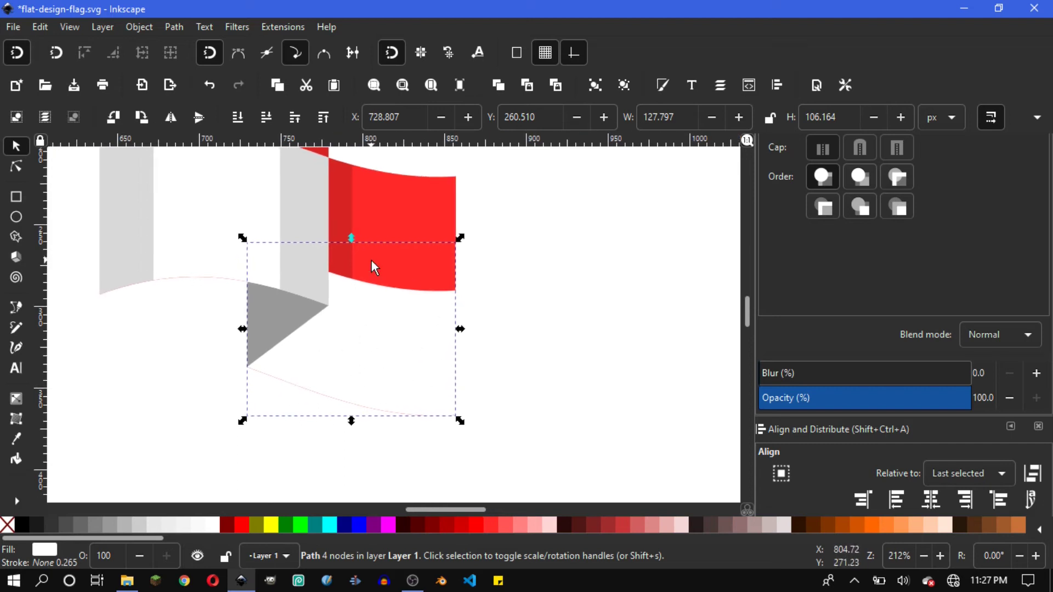
pyautogui.click(262, 122)
pyautogui.click(265, 123)
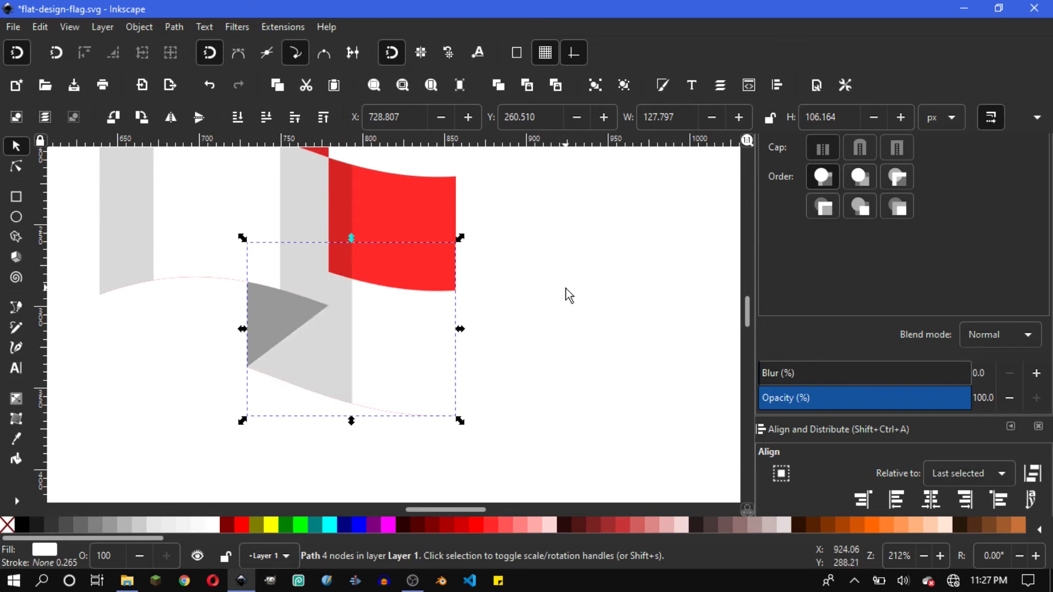
pyautogui.click(549, 301)
pyautogui.scroll(1, 328, 272)
pyautogui.hscroll(2, 327, 271)
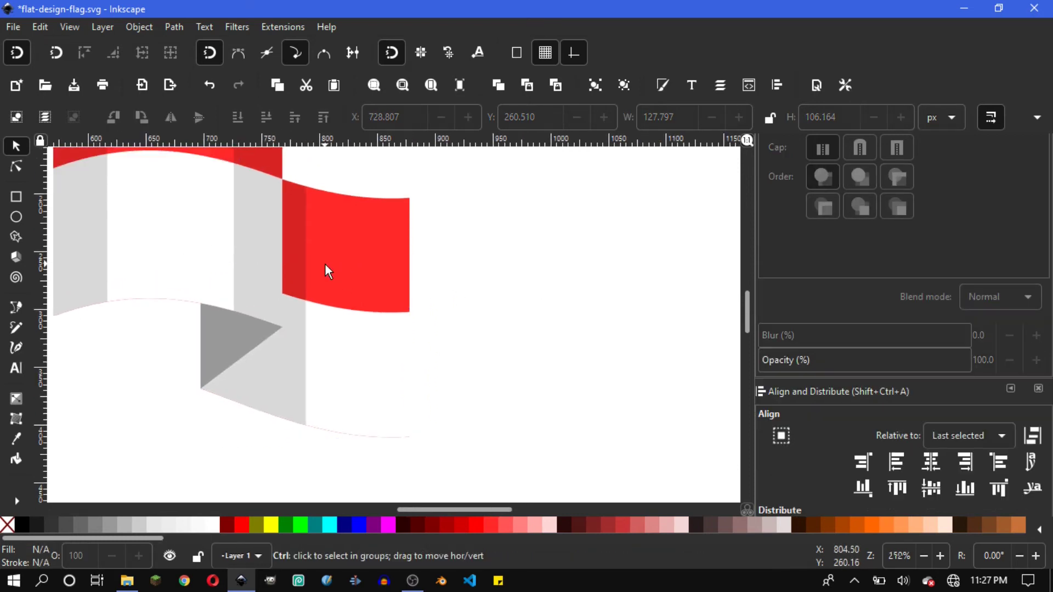
# Check the faint shading strip, deselect, and view the whole flag.
pyautogui.click(343, 315)
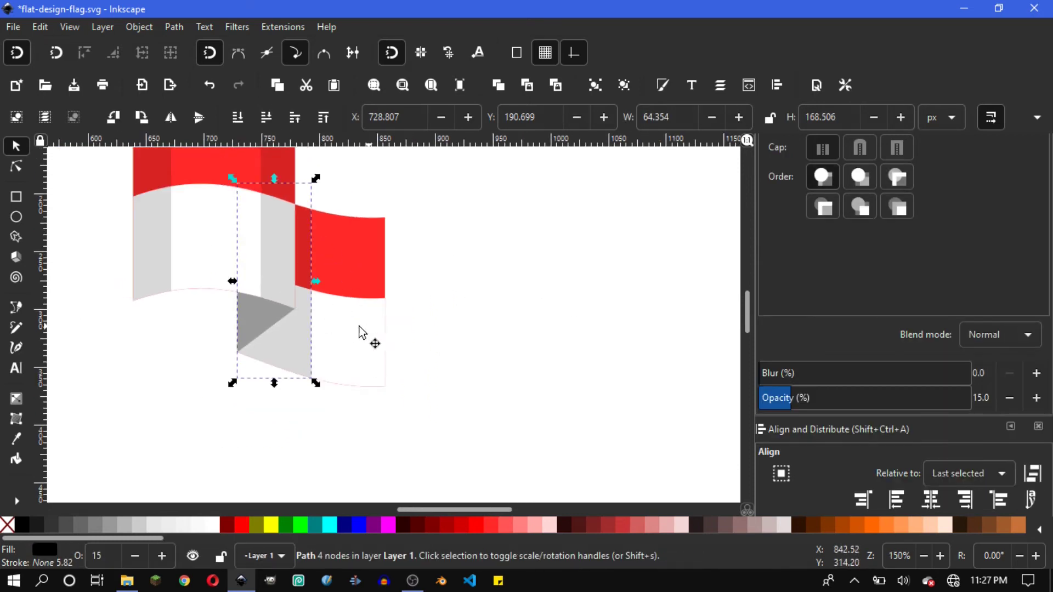
pyautogui.click(538, 346)
pyautogui.scroll(-2, 392, 315)
pyautogui.hscroll(-1, 392, 314)
pyautogui.scroll(2, 393, 314)
pyautogui.hscroll(-1, 369, 345)
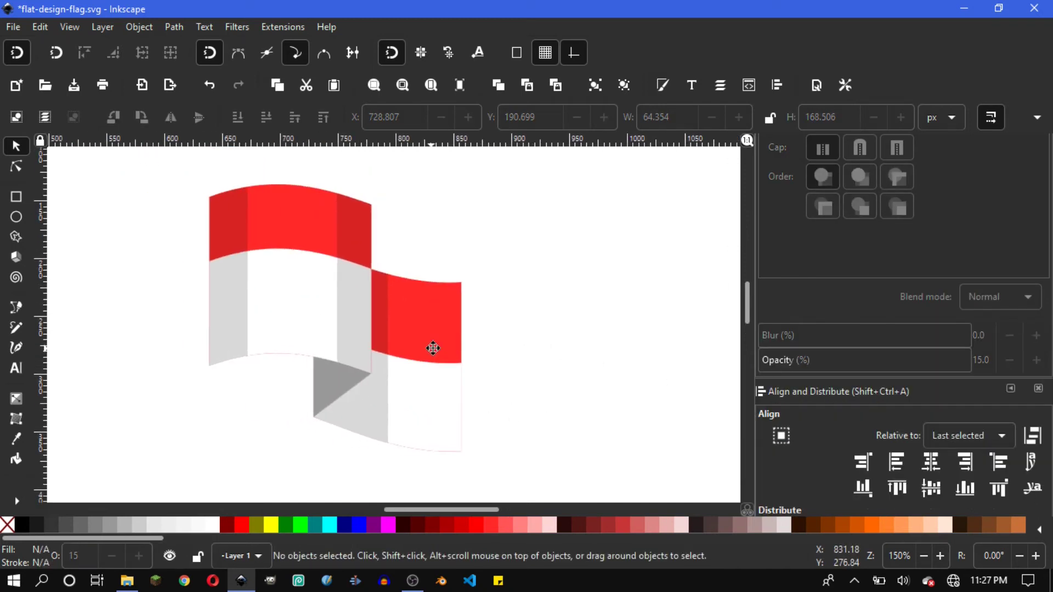
pyautogui.keyDown('ctrl'); pyautogui.scroll(-1, 433, 348); pyautogui.keyUp('ctrl')
pyautogui.hscroll(2, 472, 337)
pyautogui.scroll(-1, 472, 337)
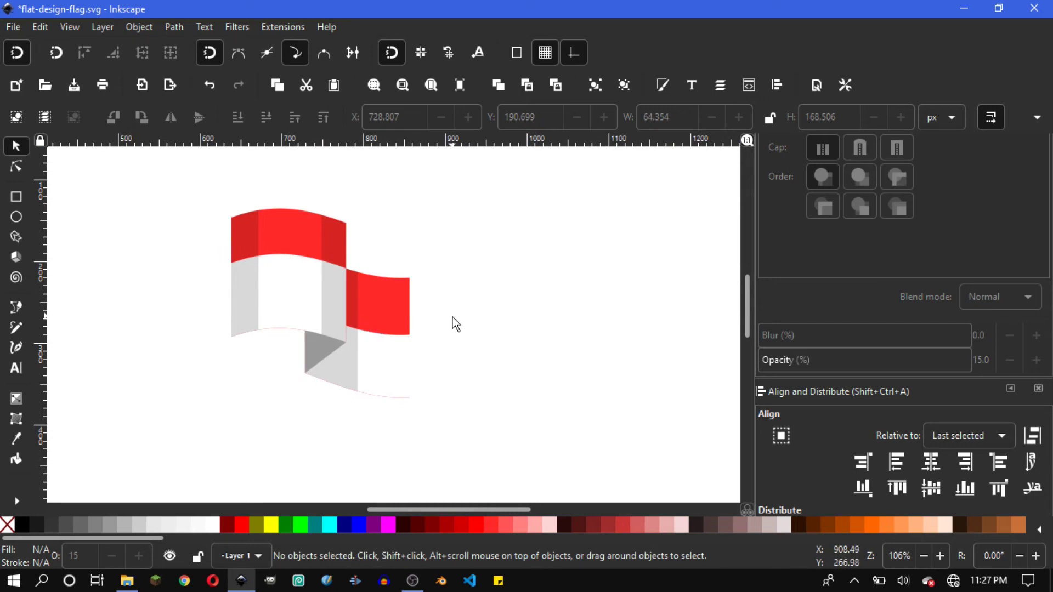
pyautogui.keyDown('ctrl'); pyautogui.scroll(1, 309, 234); pyautogui.keyUp('ctrl')
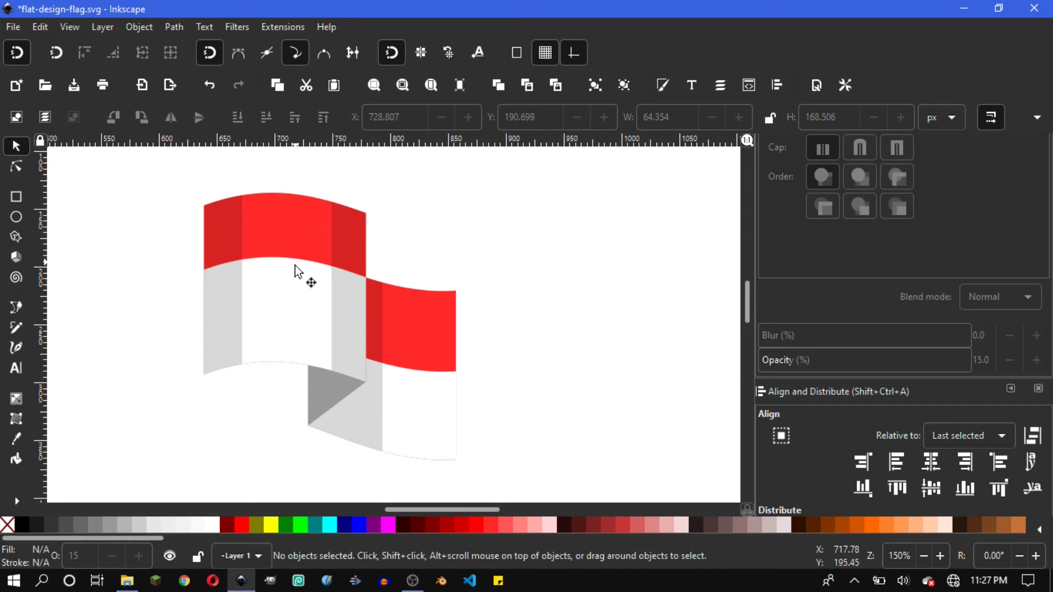
# Paste a copy of the white flag piece in place, blue at 52.7% opacity, and move it over the red band.
pyautogui.click(313, 322)
pyautogui.keyDown('ctrl'); pyautogui.scroll(1, 313, 321); pyautogui.keyUp('ctrl')
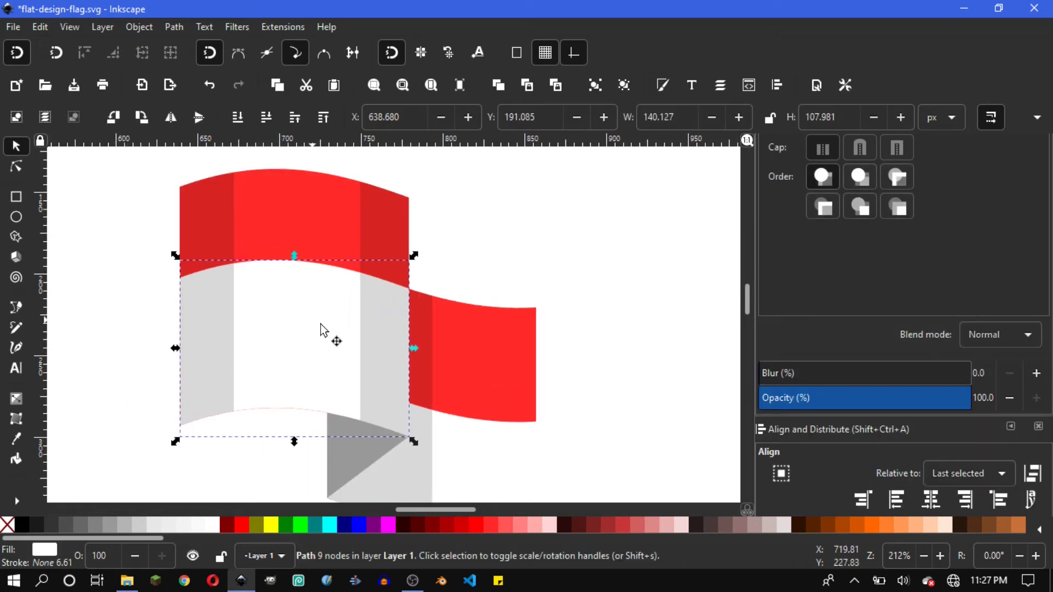
pyautogui.press('ctrl')
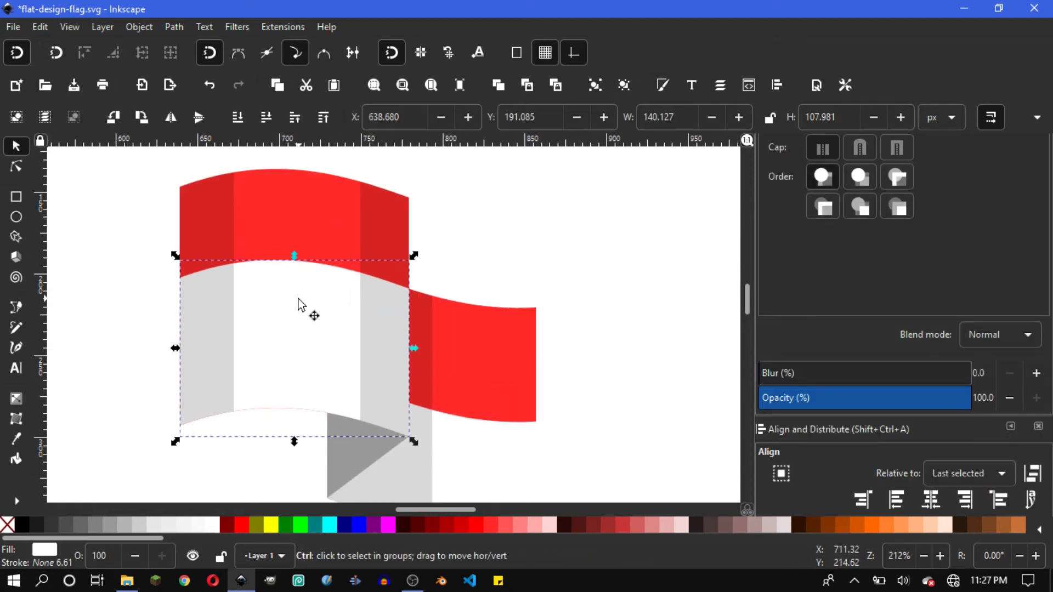
pyautogui.press('Home')
pyautogui.click(360, 527)
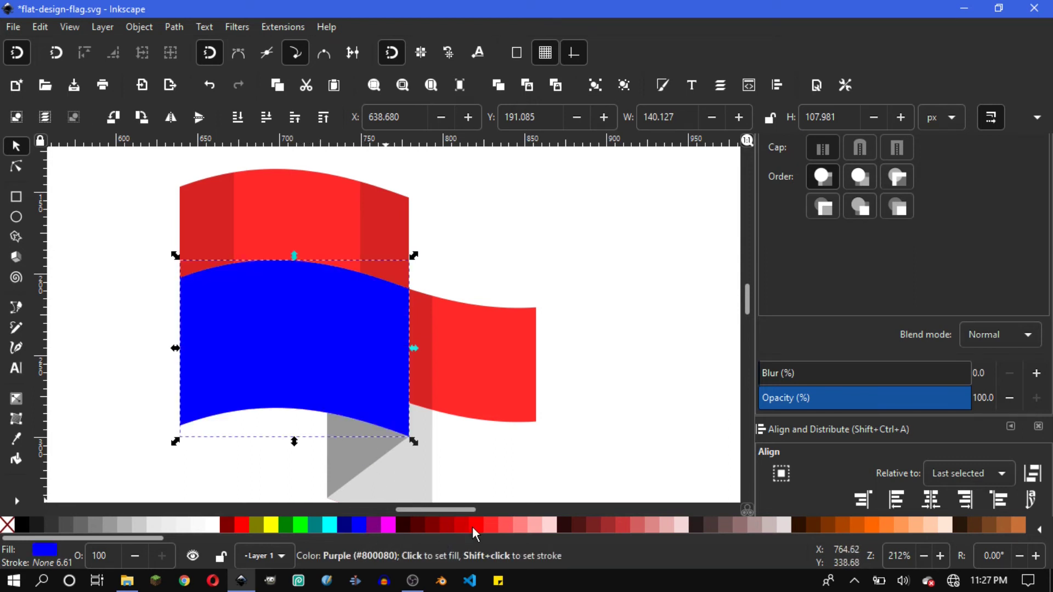
pyautogui.click(871, 397)
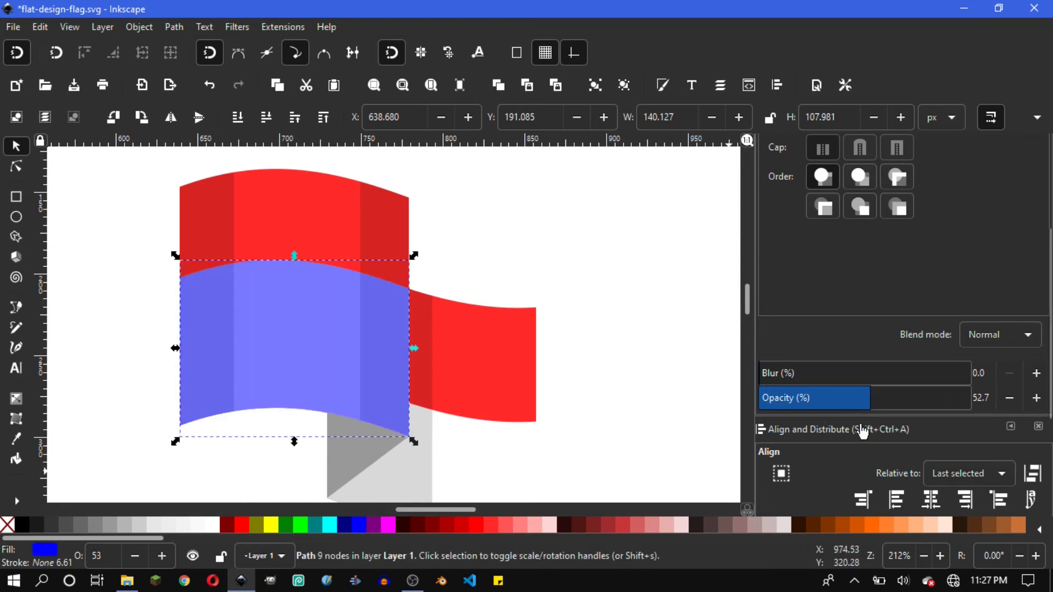
pyautogui.moveTo(336, 371); pyautogui.dragTo(328, 292)
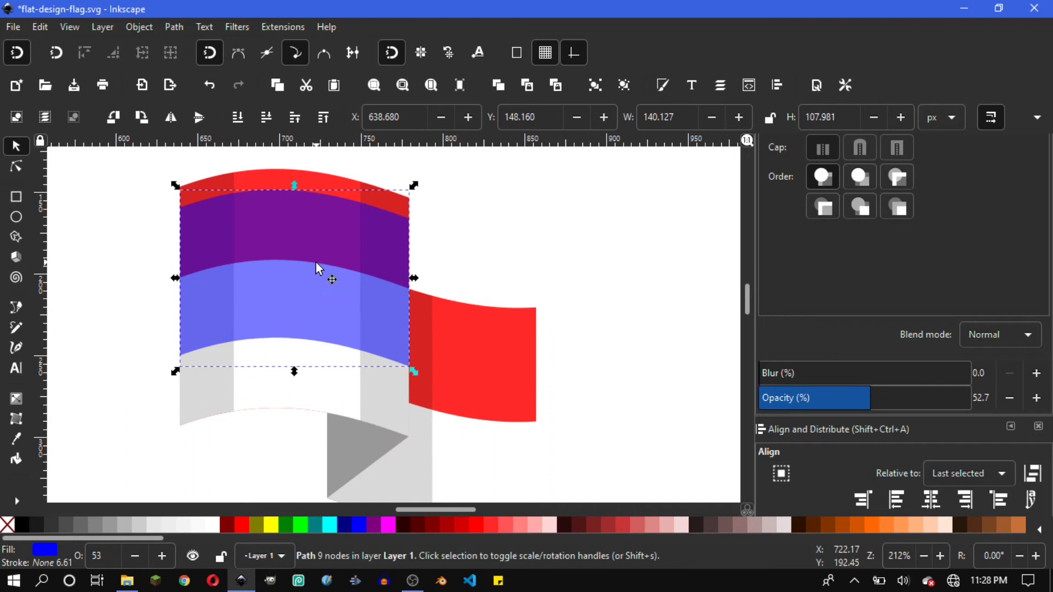
# Colour a duplicate band green and set it just below the blue one.
pyautogui.scroll(1, 322, 273)
pyautogui.scroll(1, 327, 253)
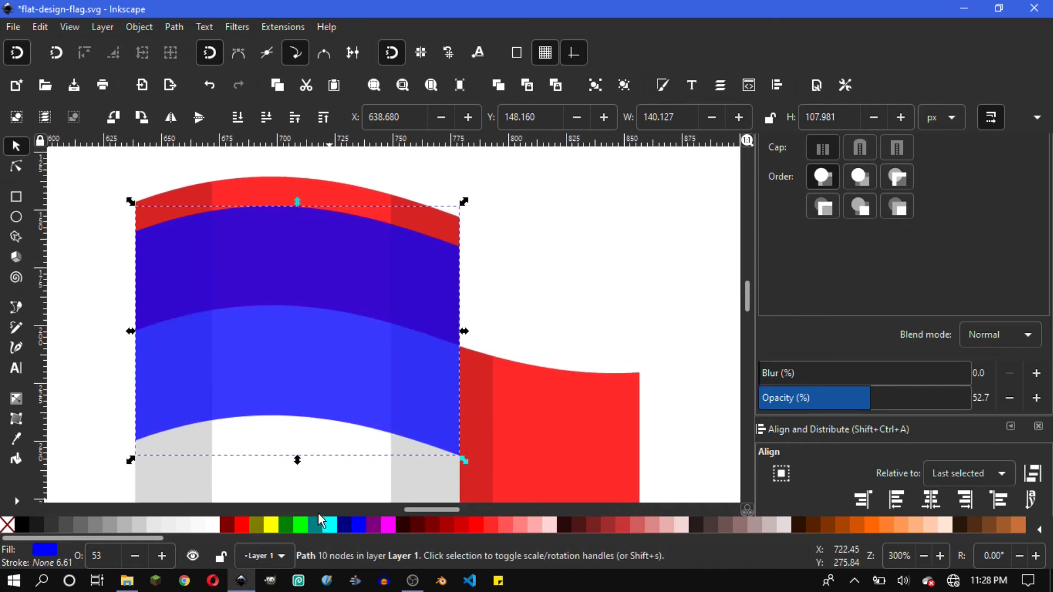
pyautogui.click(300, 525)
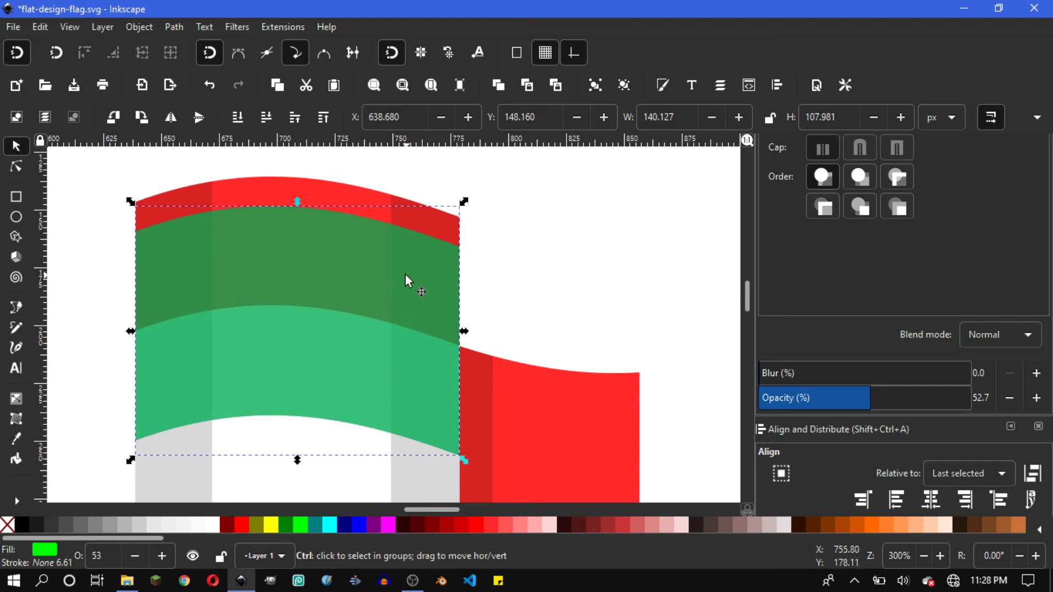
pyautogui.moveTo(396, 251); pyautogui.dragTo(406, 287)
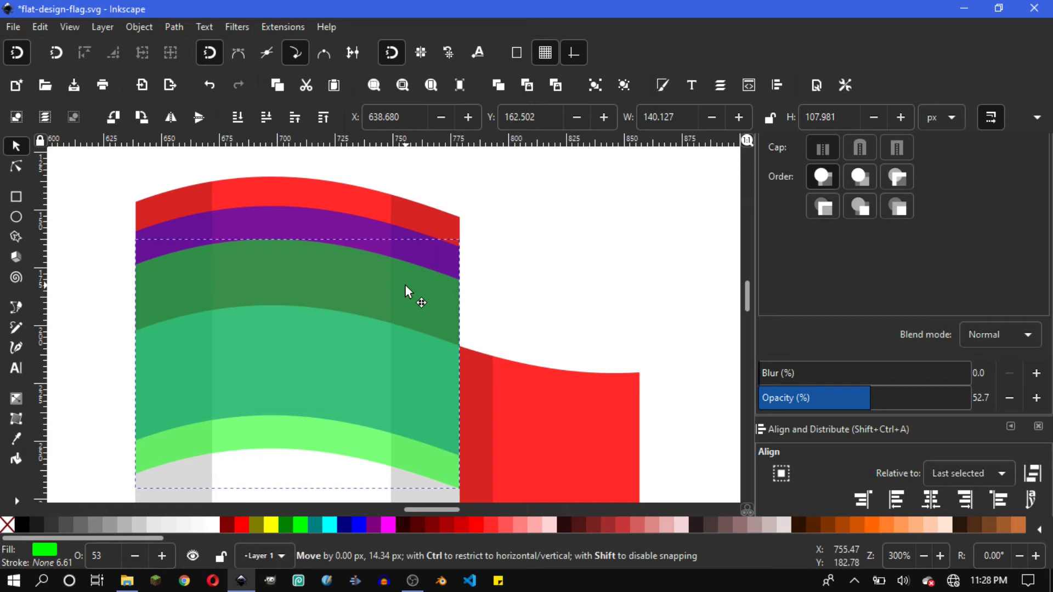
pyautogui.moveTo(406, 288); pyautogui.dragTo(396, 280)
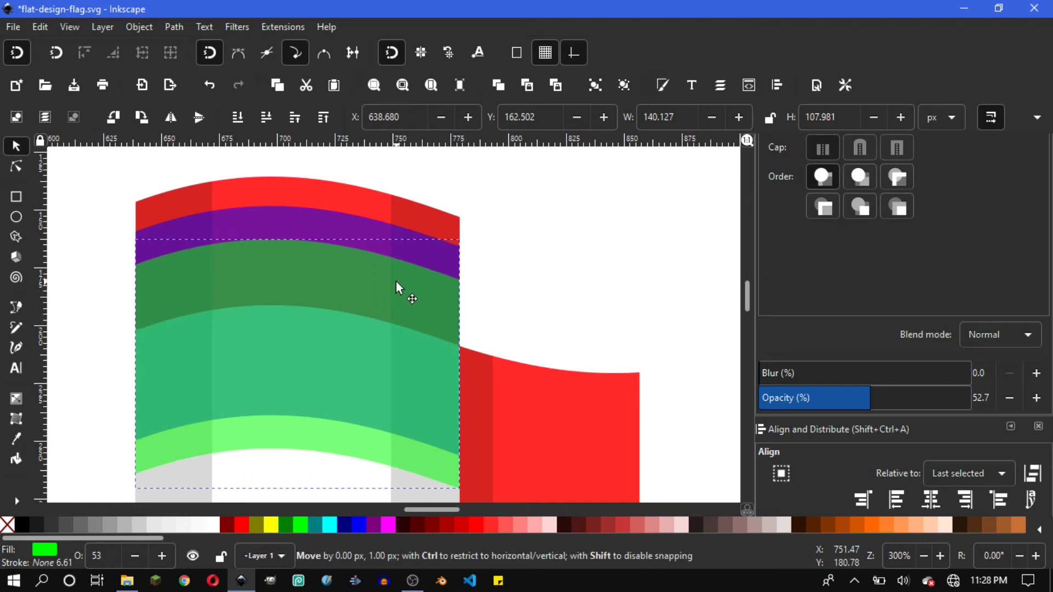
pyautogui.moveTo(390, 280); pyautogui.dragTo(393, 275)
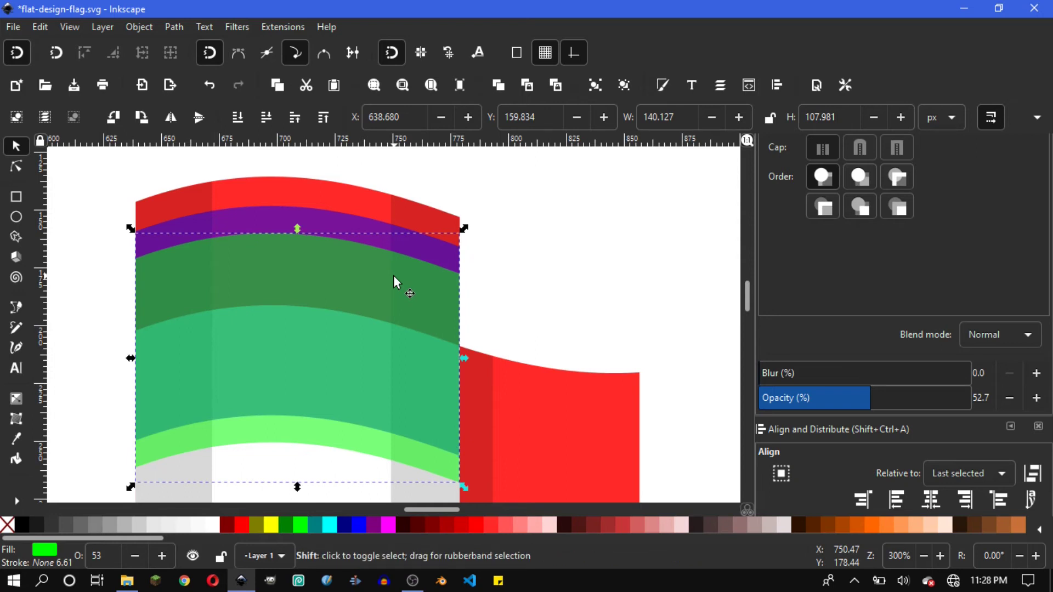
# Subtract the green band from the purple band with Path > Difference.
pyautogui.keyDown('shift'); pyautogui.click(313, 211); pyautogui.keyUp('shift')
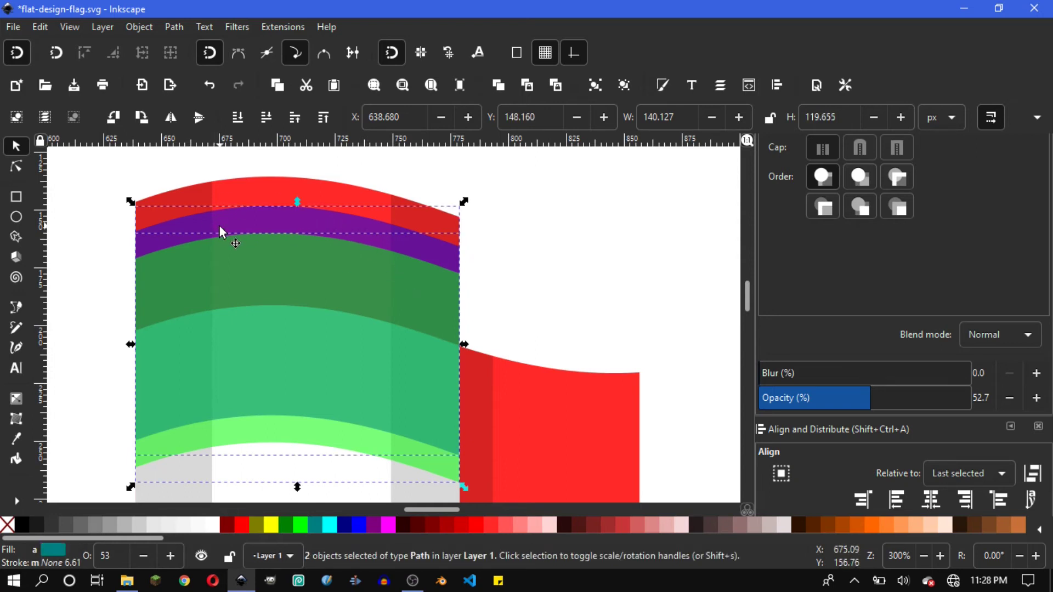
pyautogui.click(171, 27)
pyautogui.click(224, 118)
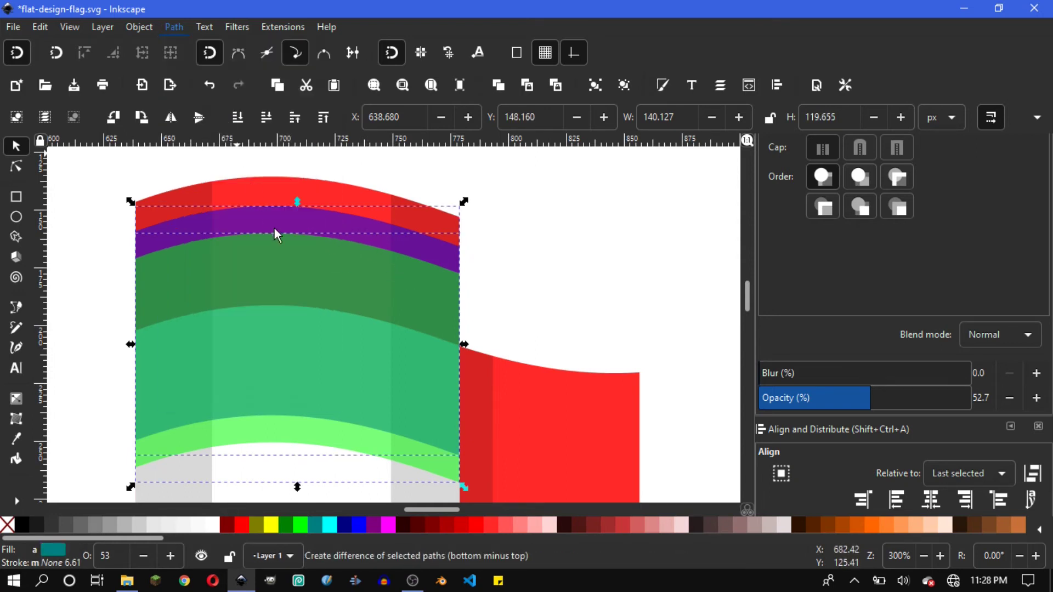
pyautogui.click(501, 288)
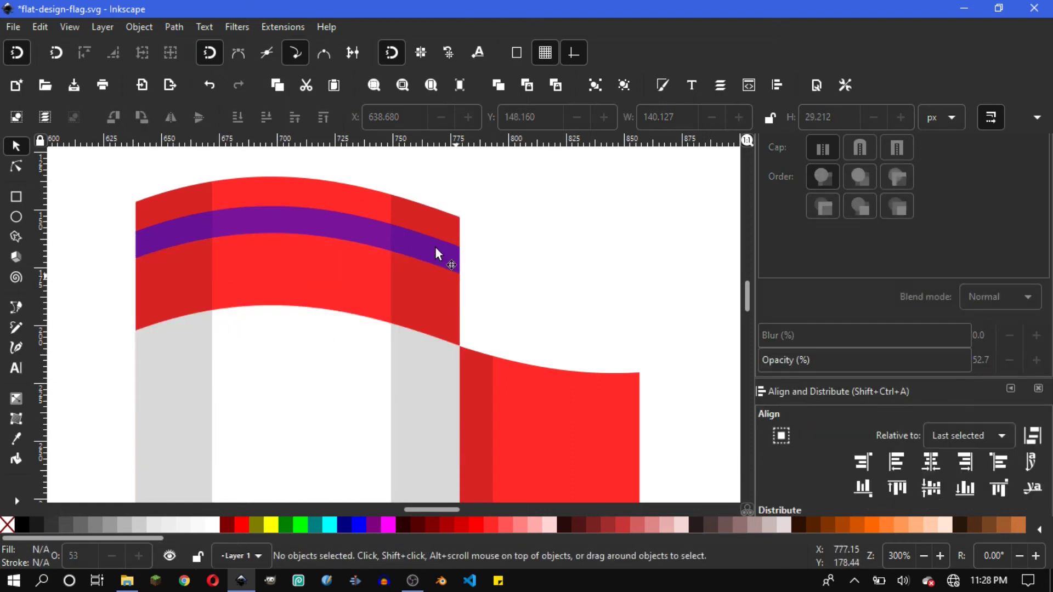
# Draw a green rectangle over the flag's right edge and place a narrowed copy to its left.
pyautogui.click(18, 198)
pyautogui.moveTo(494, 284); pyautogui.dragTo(423, 185)
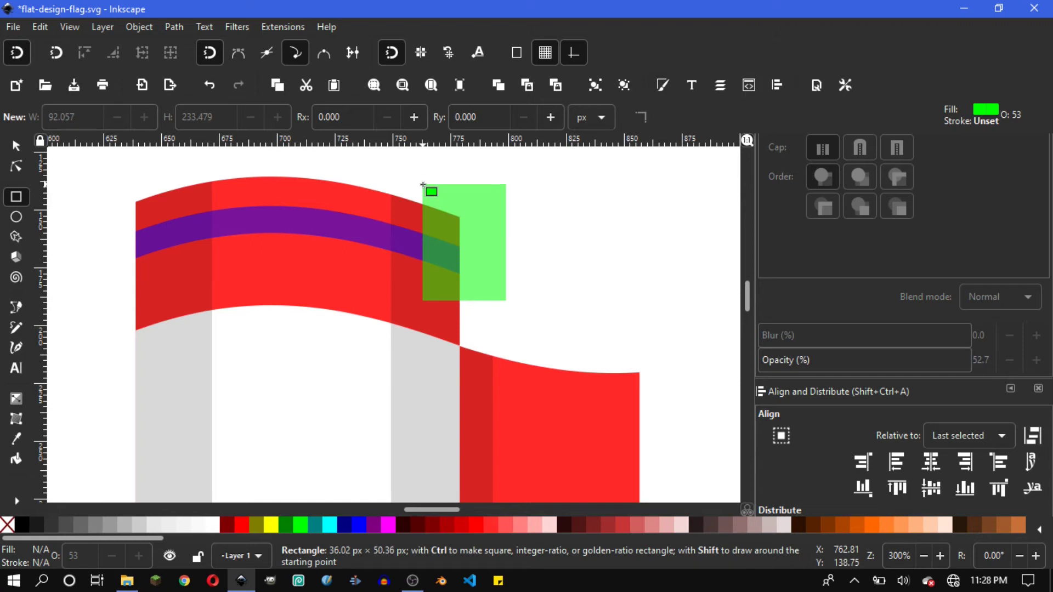
pyautogui.click(19, 144)
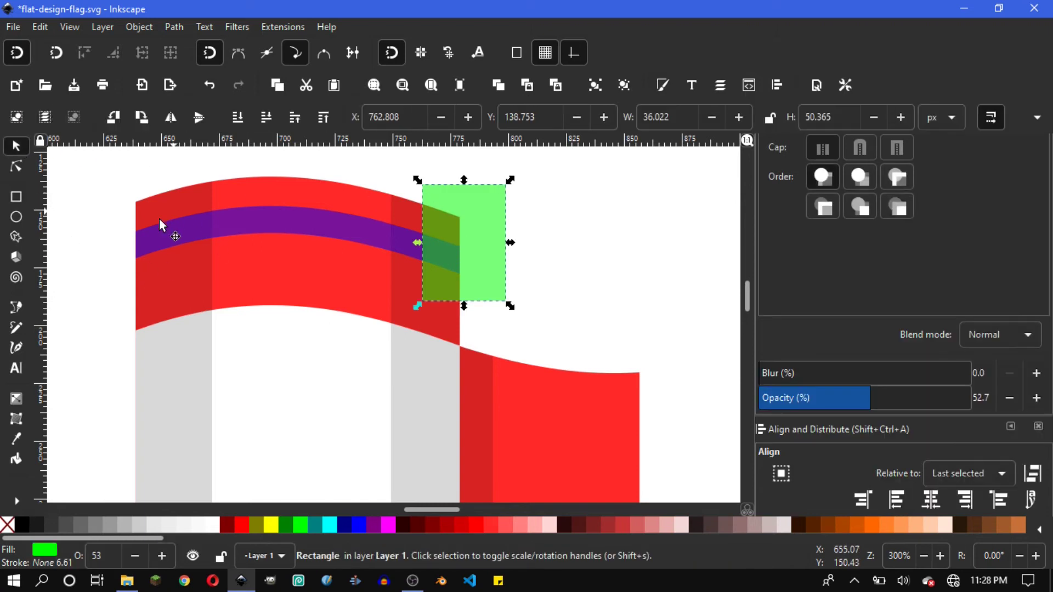
pyautogui.hscroll(-2, 295, 258)
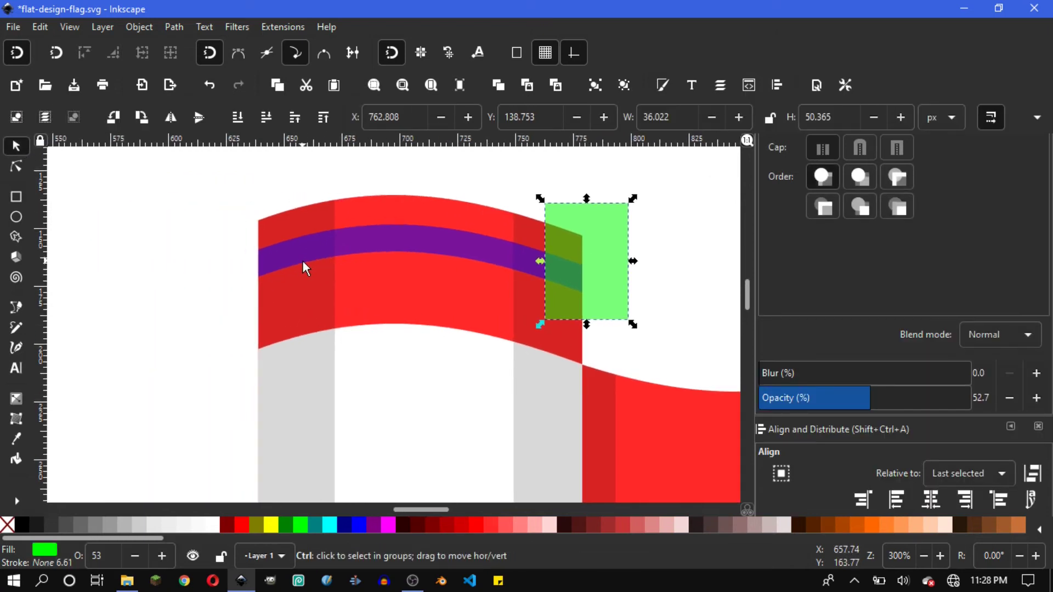
pyautogui.moveTo(590, 278)
pyautogui.mouseDown()
pyautogui.moveTo(456, 273)
pyautogui.moveTo(466, 270)
pyautogui.mouseUp()
pyautogui.hotkey('ctrl', 'z')
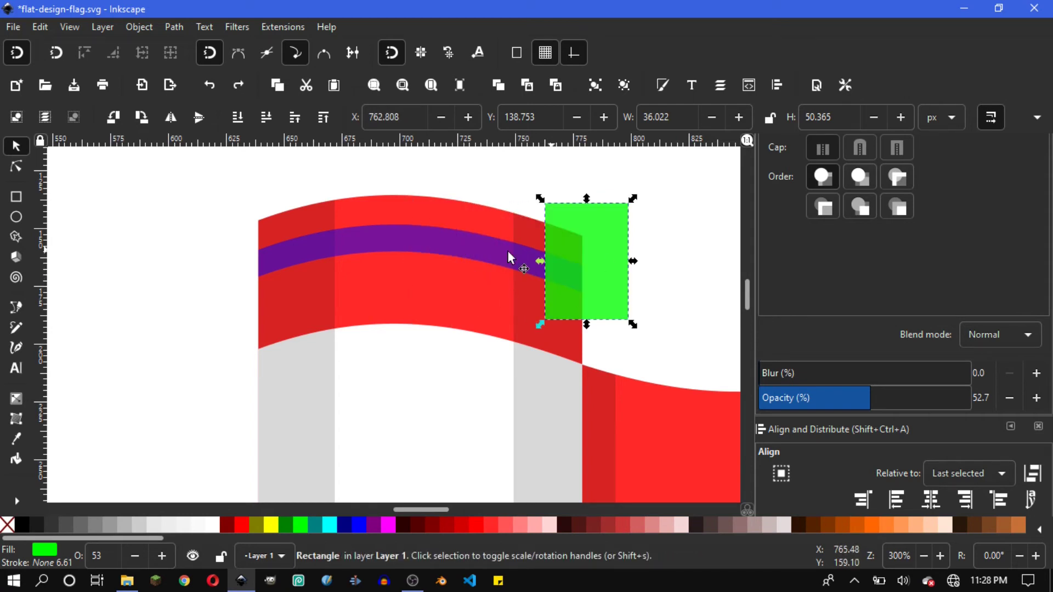
pyautogui.moveTo(616, 280); pyautogui.dragTo(492, 275)
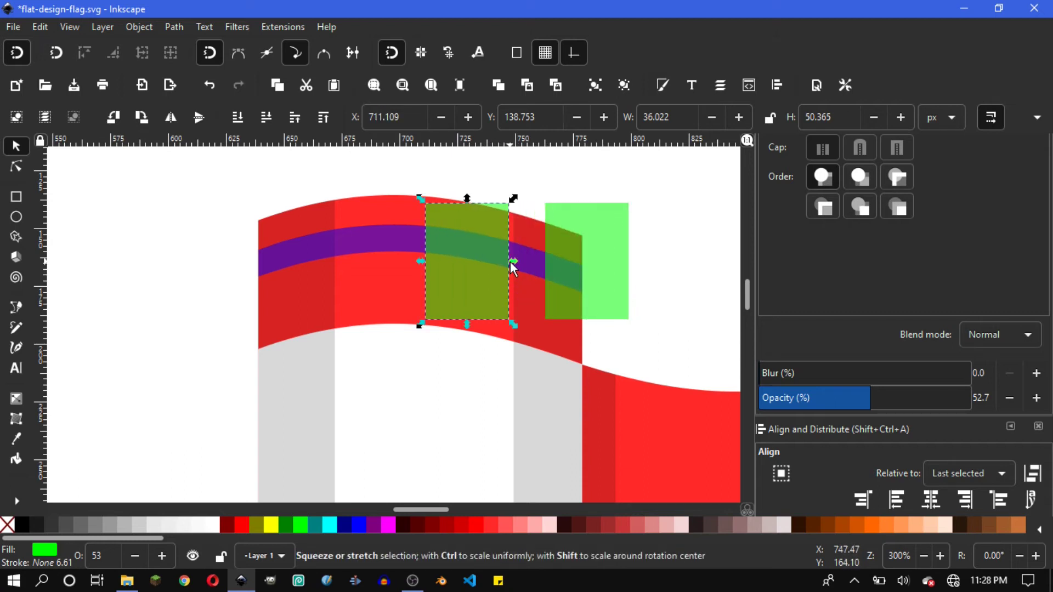
pyautogui.moveTo(512, 261)
pyautogui.mouseDown()
pyautogui.moveTo(482, 264)
pyautogui.moveTo(474, 250)
pyautogui.mouseUp()
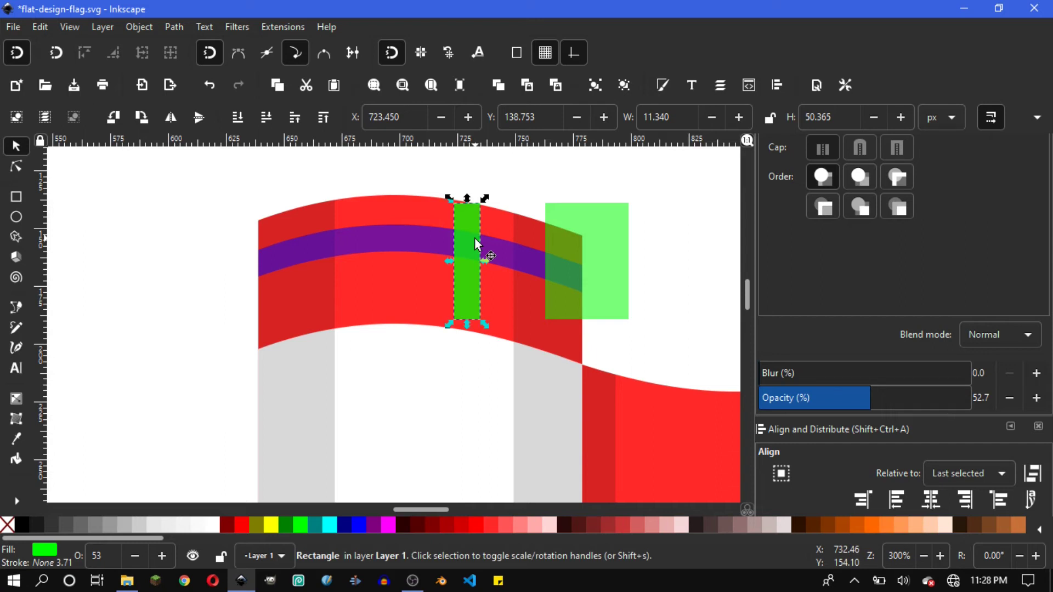
# Duplicate the thin strip, move it left, and adjust both strips' widths.
pyautogui.press('ctrl')
pyautogui.moveTo(466, 244); pyautogui.dragTo(416, 241)
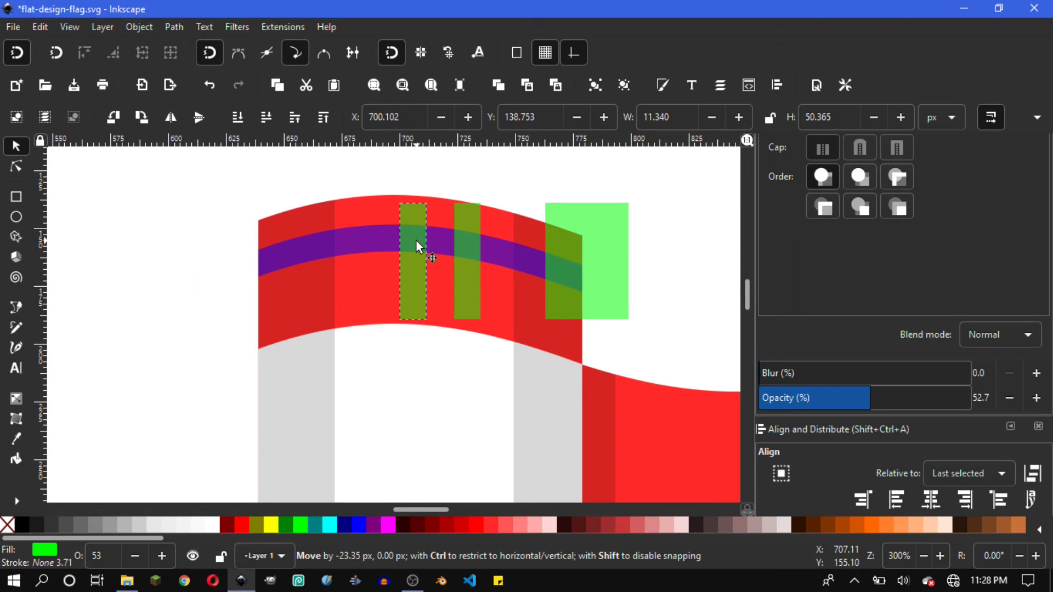
pyautogui.click(465, 235)
pyautogui.keyDown('ctrl'); pyautogui.scroll(1, 488, 271); pyautogui.keyUp('ctrl')
pyautogui.moveTo(488, 271); pyautogui.dragTo(484, 271)
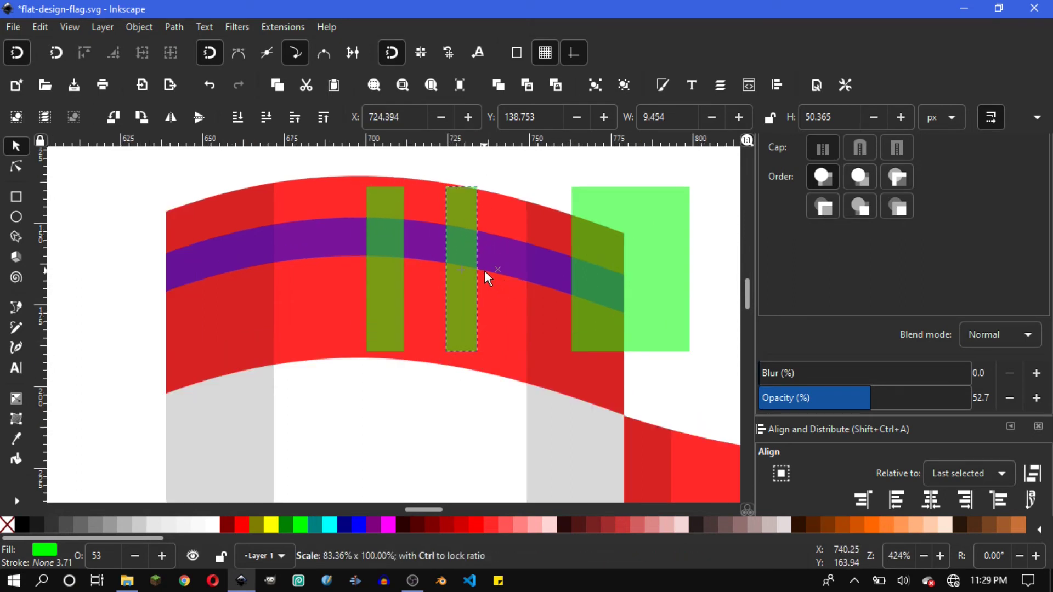
pyautogui.click(372, 244)
pyautogui.moveTo(372, 243)
pyautogui.mouseDown()
pyautogui.moveTo(387, 249)
pyautogui.moveTo(90, 270)
pyautogui.mouseUp()
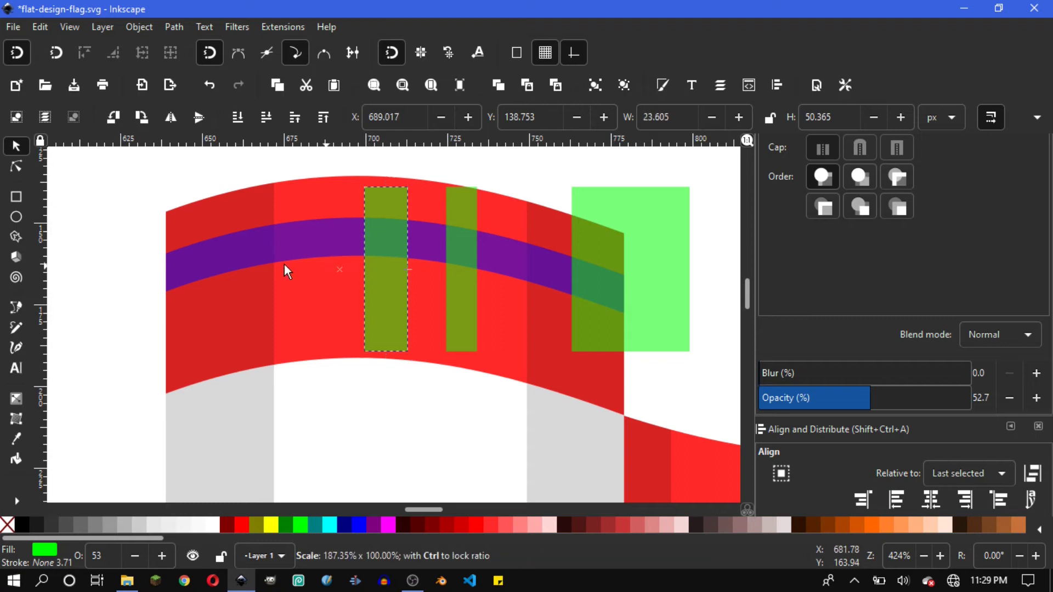
# Union the three green rectangles into one shape.
pyautogui.hscroll(2, 594, 274)
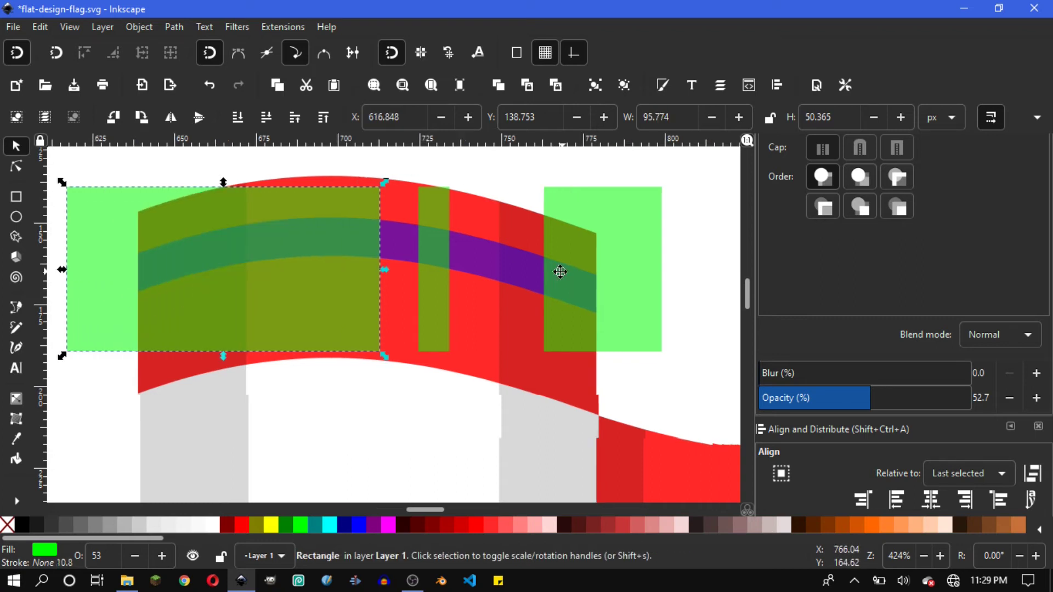
pyautogui.keyDown('shift'); pyautogui.click(443, 206); pyautogui.keyUp('shift')
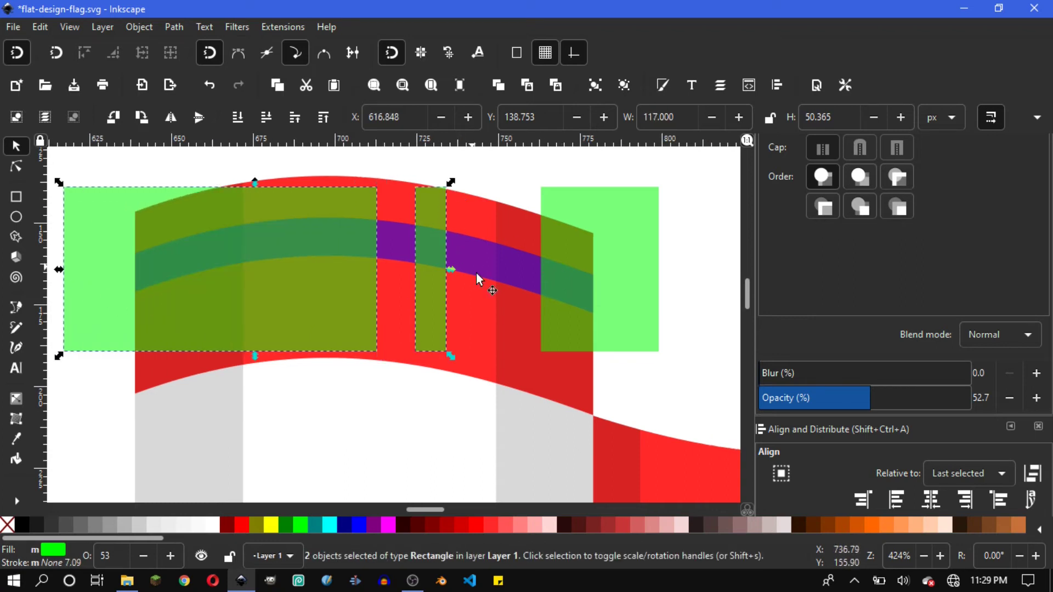
pyautogui.keyDown('shift'); pyautogui.click(588, 241); pyautogui.keyUp('shift')
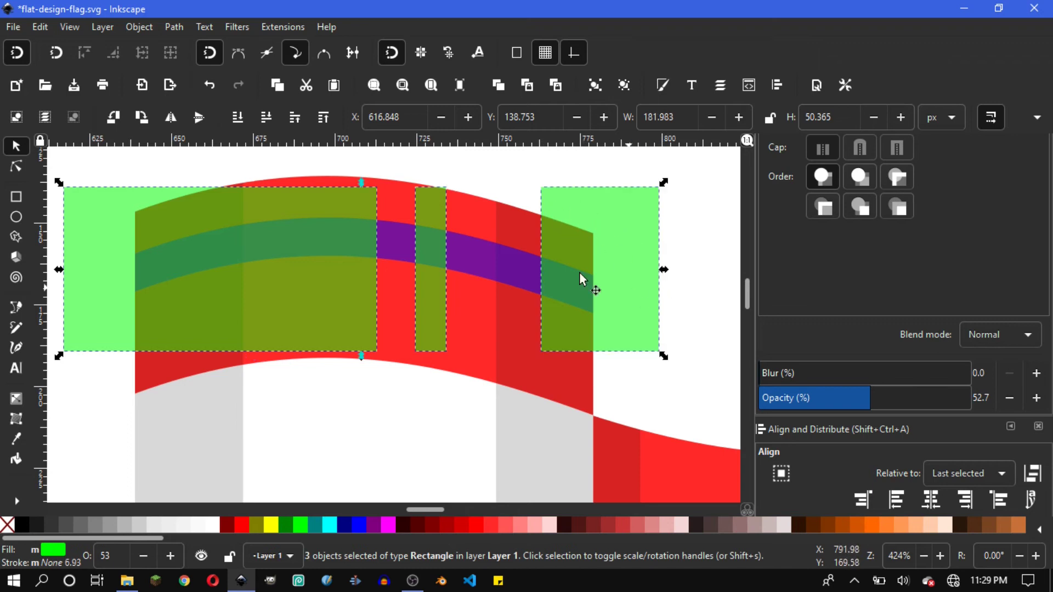
pyautogui.click(183, 27)
pyautogui.click(206, 108)
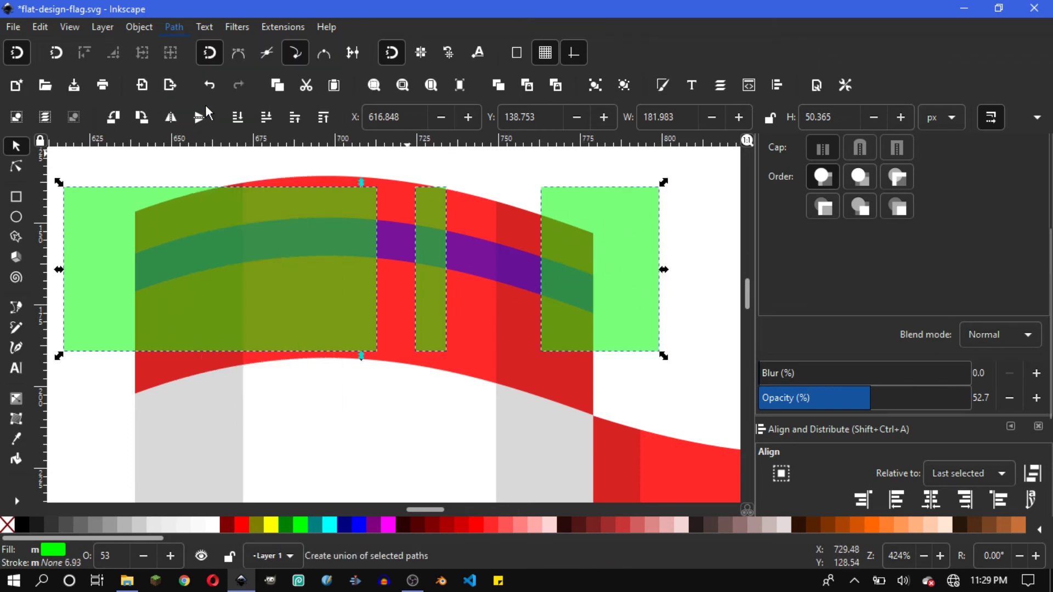
# Subtract the merged green shape from the purple stripe.
pyautogui.keyDown('shift'); pyautogui.click(487, 262); pyautogui.keyUp('shift')
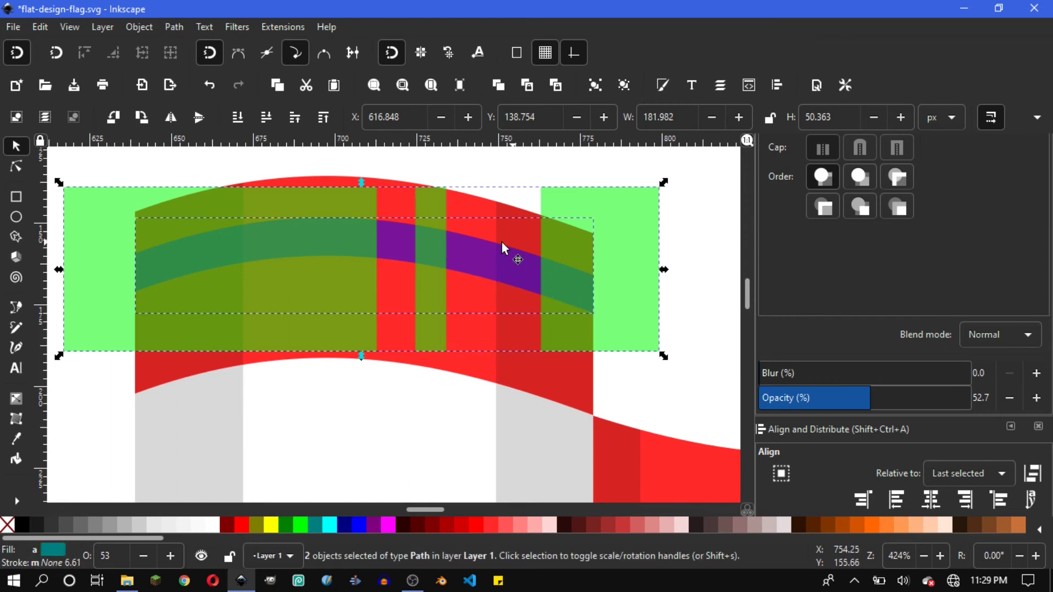
pyautogui.click(174, 27)
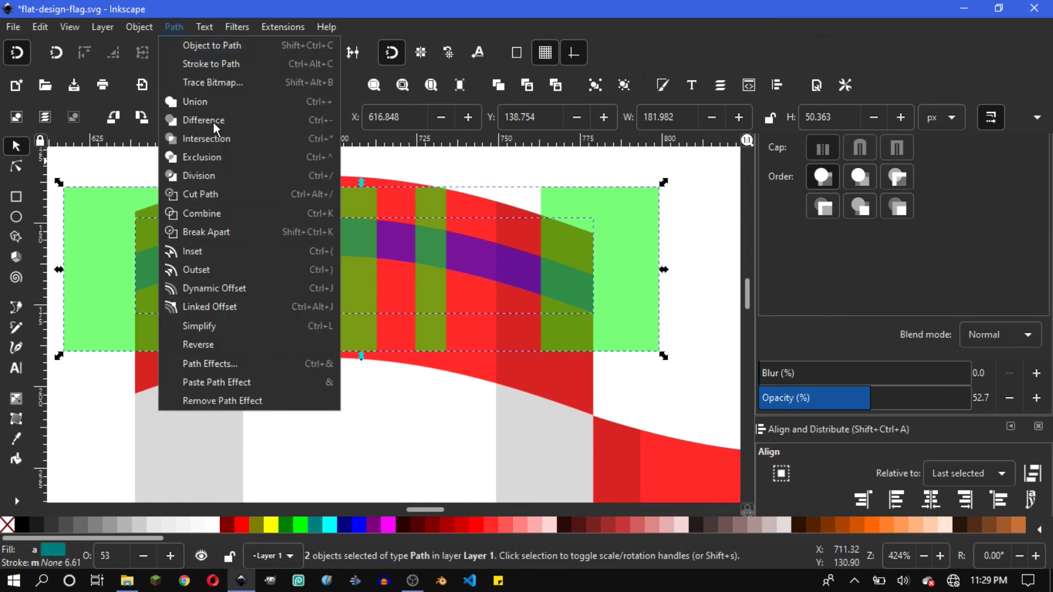
pyautogui.click(212, 121)
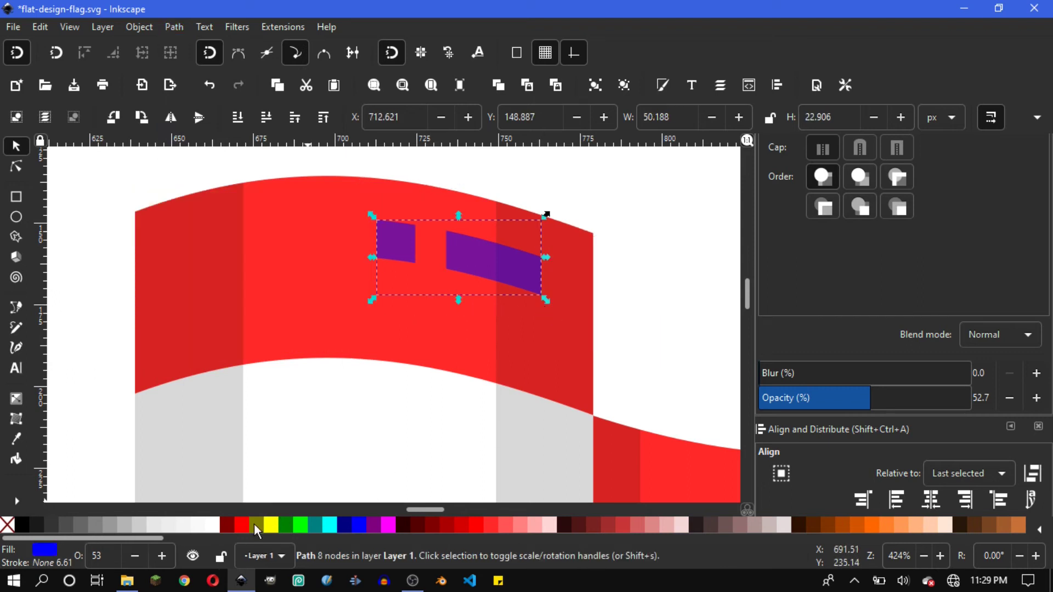
# Make the two highlight pieces white at 50% opacity.
pyautogui.click(220, 527)
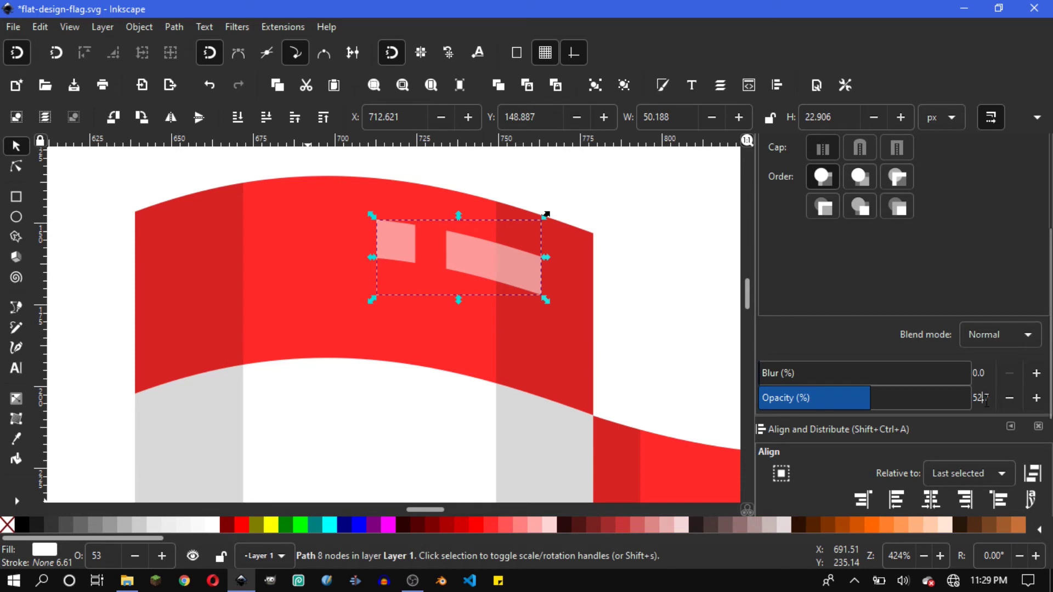
pyautogui.write('50')
pyautogui.press('Return')
pyautogui.keyDown('ctrl'); pyautogui.scroll(-2, 482, 282); pyautogui.keyUp('ctrl')
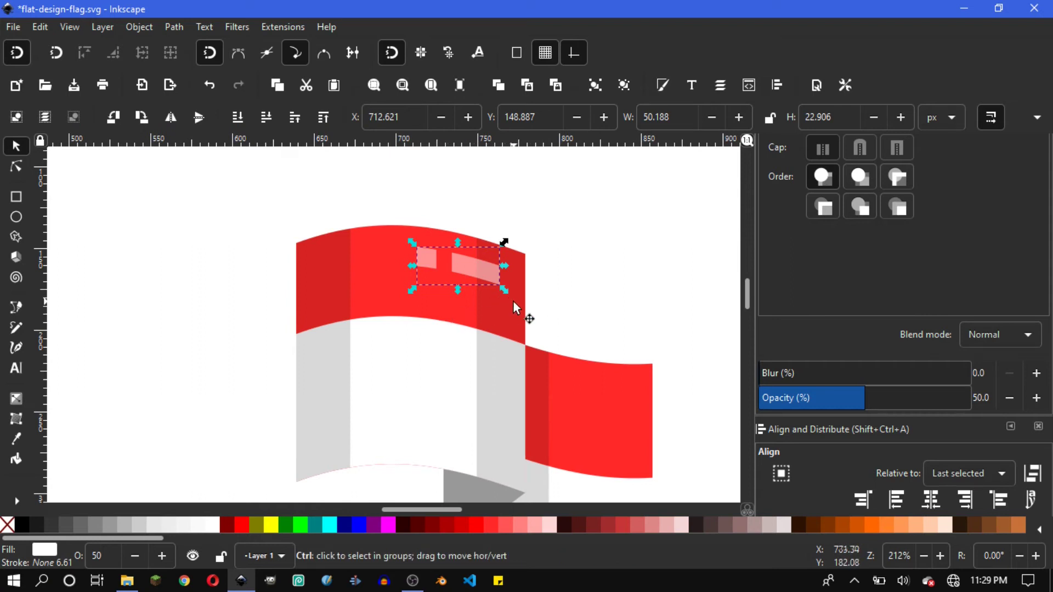
pyautogui.keyDown('ctrl'); pyautogui.scroll(-1, 488, 305); pyautogui.keyUp('ctrl')
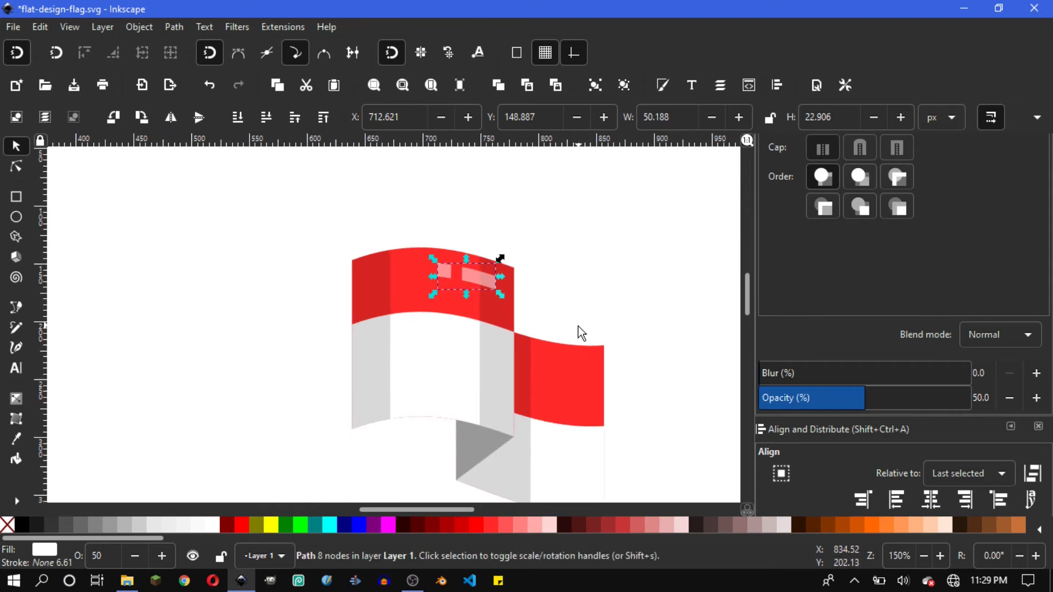
pyautogui.hscroll(3, 578, 327)
pyautogui.scroll(-2, 508, 324)
pyautogui.hscroll(2, 458, 301)
pyautogui.hscroll(1, 525, 333)
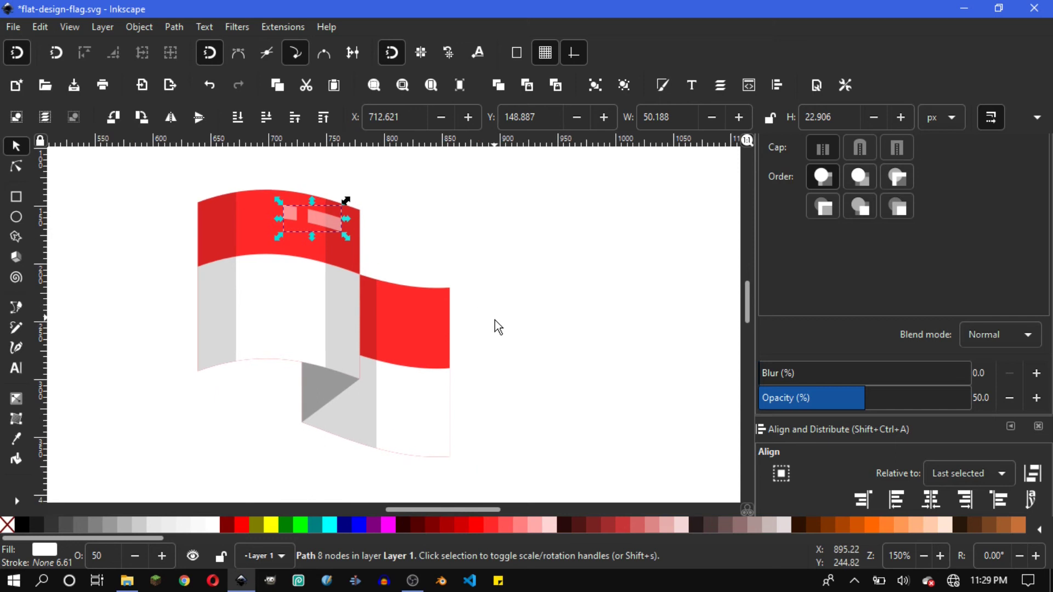
pyautogui.hscroll(-1, 498, 341)
pyautogui.scroll(-1, 498, 341)
# Select all eight flag parts and group them together.
pyautogui.click(514, 327)
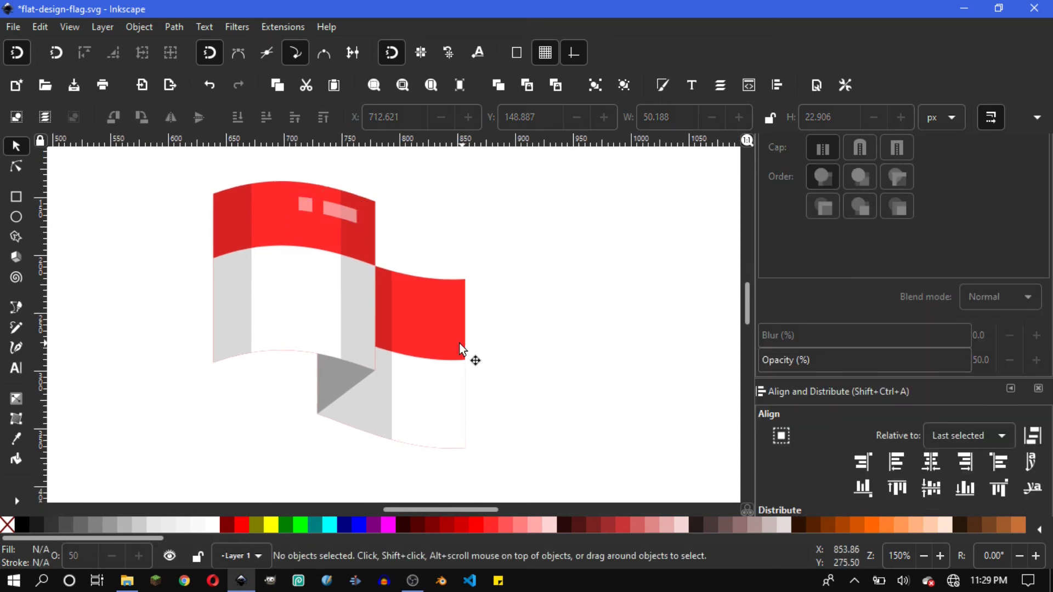
pyautogui.hscroll(-1, 503, 362)
pyautogui.scroll(-1, 502, 362)
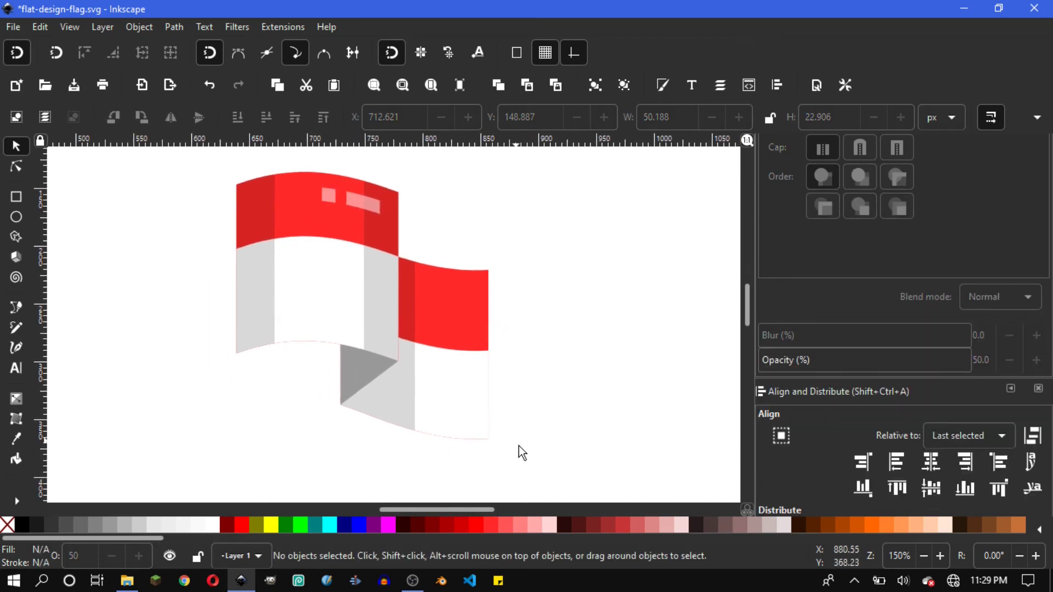
pyautogui.moveTo(536, 454); pyautogui.dragTo(264, 236)
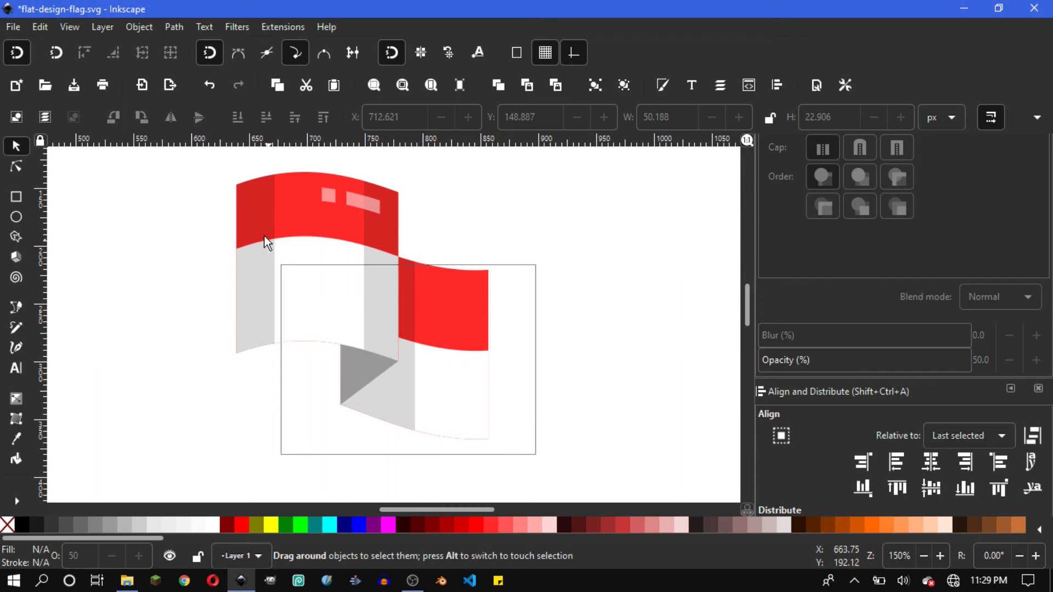
pyautogui.moveTo(264, 235); pyautogui.dragTo(228, 163)
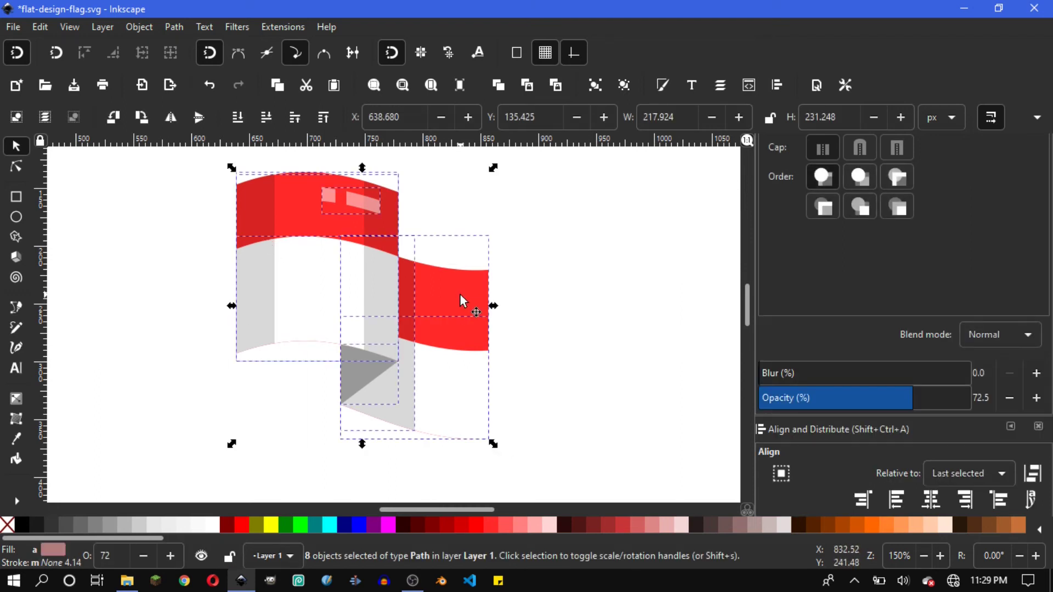
pyautogui.press('ctrl')
pyautogui.hotkey('ctrl', 'g')
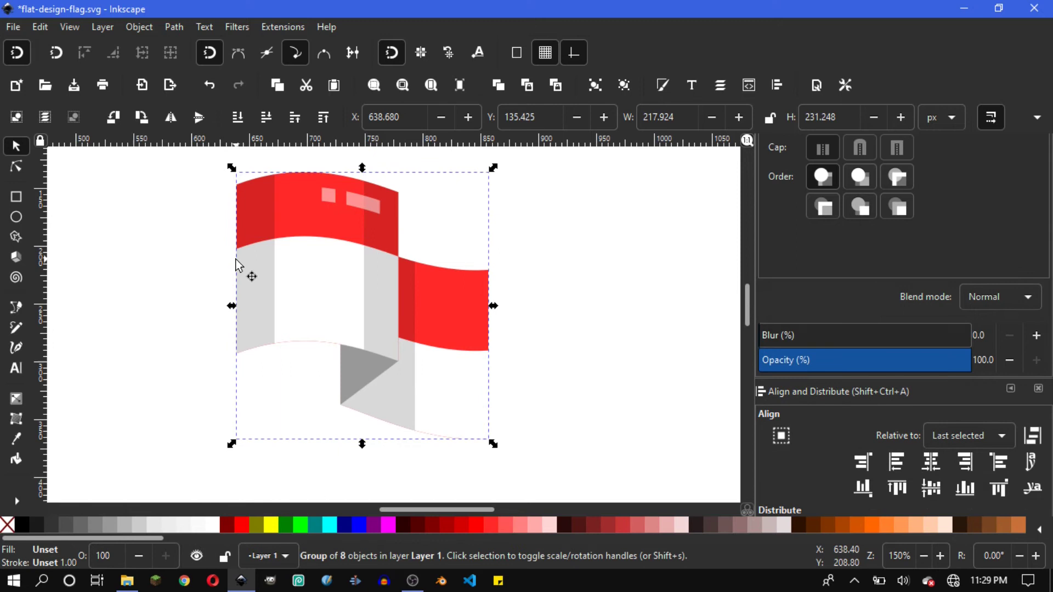
# Reselect the flag, ungroup and regroup it, then undo a slight resize.
pyautogui.click(214, 280)
pyautogui.hscroll(-2, 240, 314)
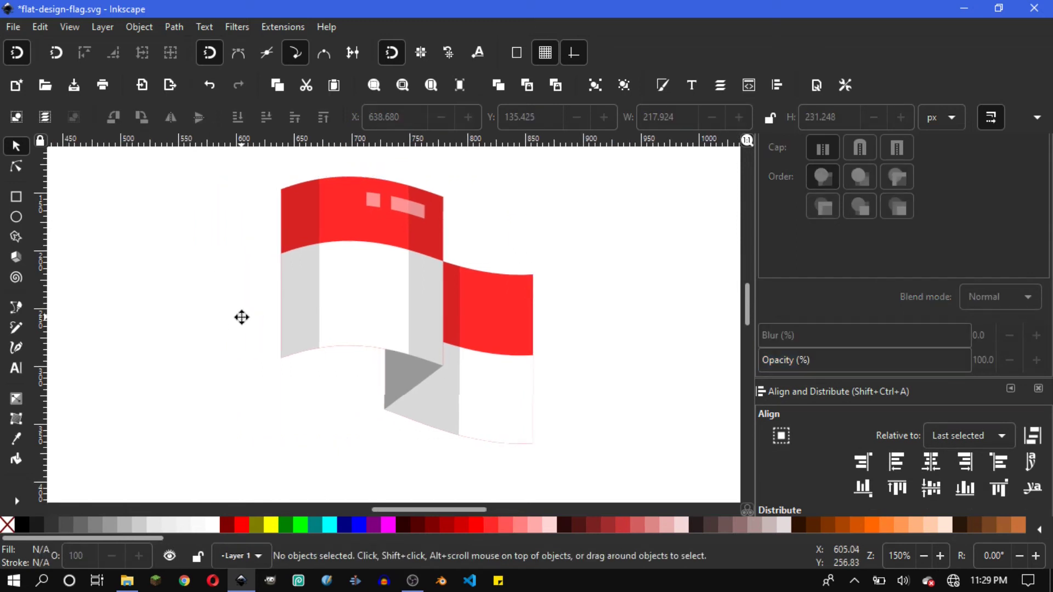
pyautogui.moveTo(585, 486); pyautogui.dragTo(231, 166)
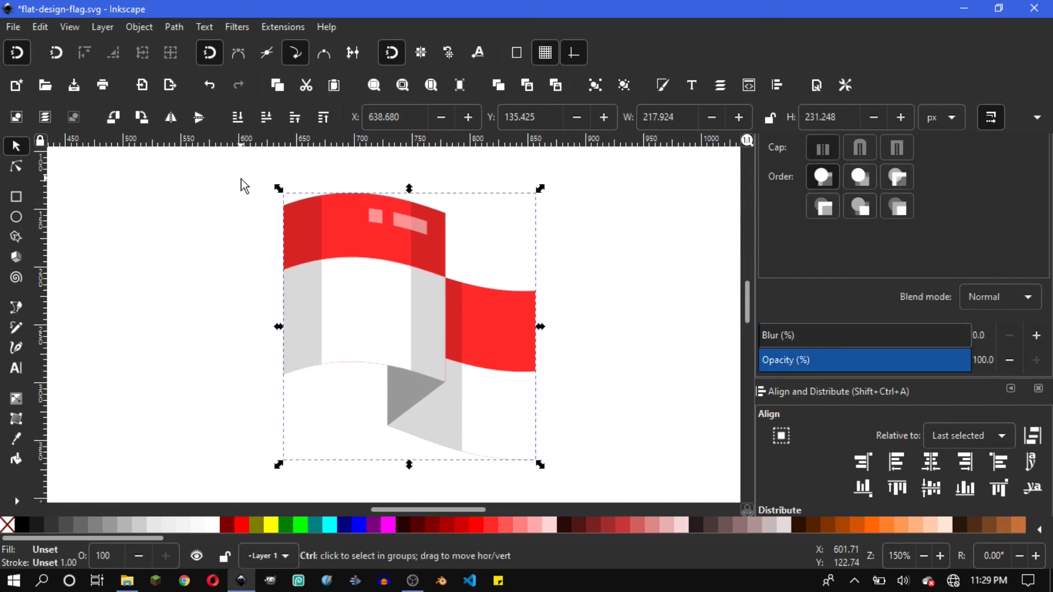
pyautogui.hotkey('ctrl', 'shift', 'g')
pyautogui.hotkey('ctrl', 'g')
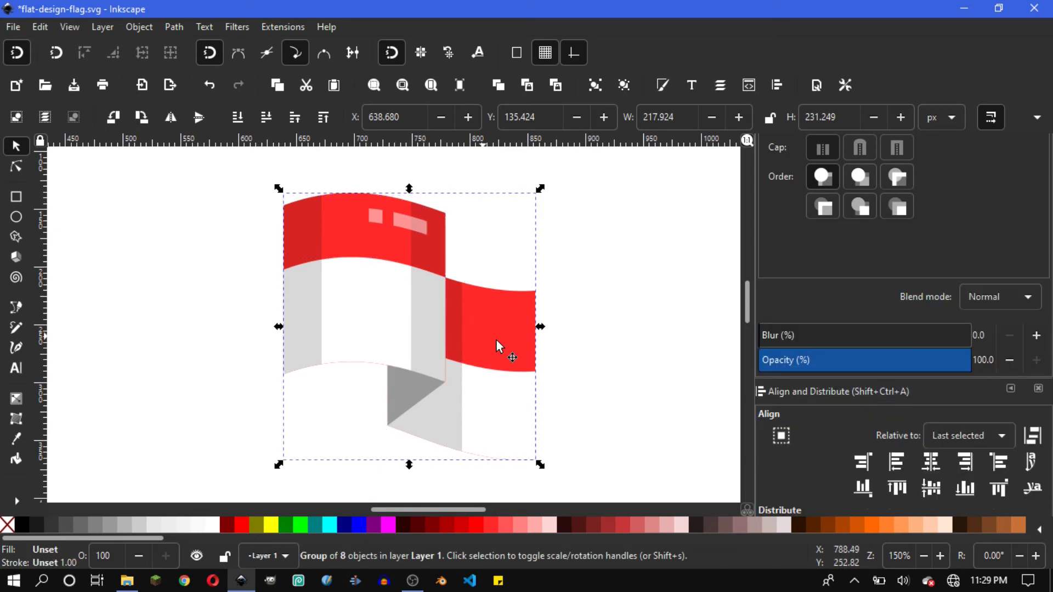
pyautogui.moveTo(539, 464)
pyautogui.mouseDown()
pyautogui.moveTo(548, 461)
pyautogui.moveTo(537, 451)
pyautogui.mouseUp()
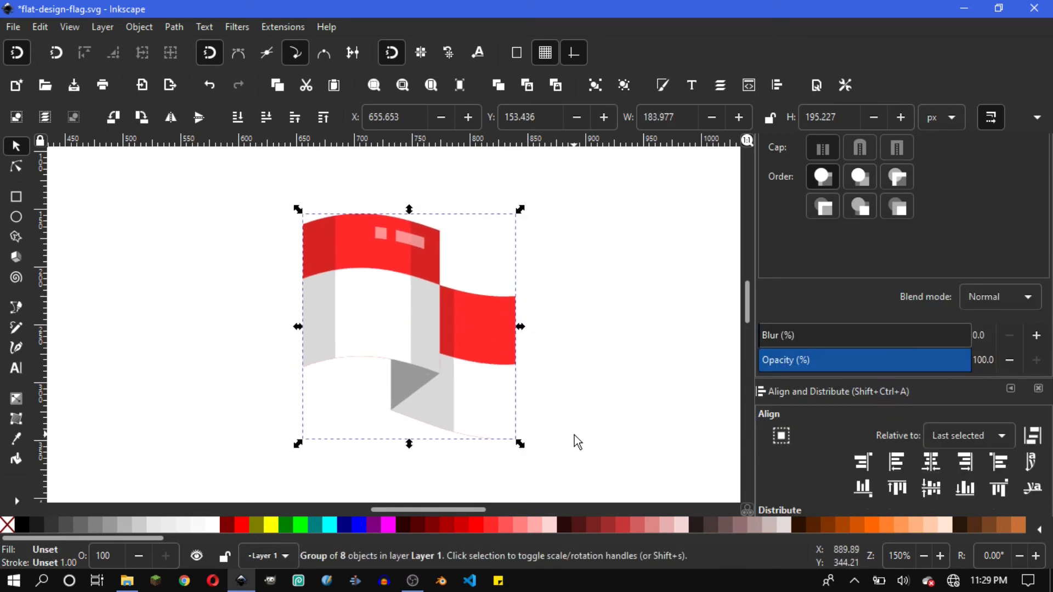
pyautogui.hotkey('ctrl', 'z')
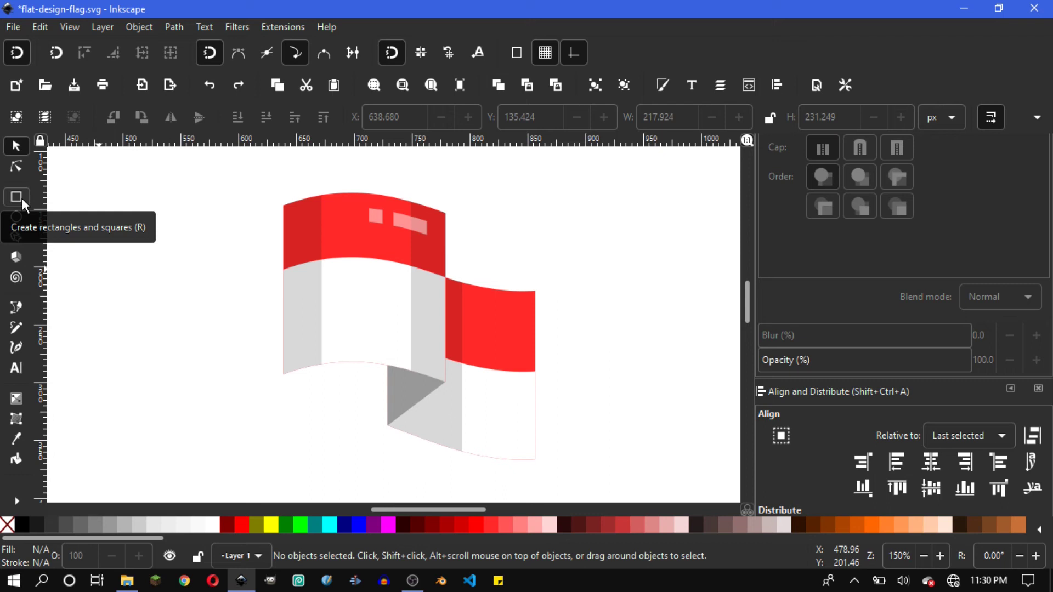
# Draw a tall black pole rectangle at the flag's left edge.
pyautogui.click(22, 199)
pyautogui.keyDown('ctrl'); pyautogui.scroll(-1, 266, 216); pyautogui.keyUp('ctrl')
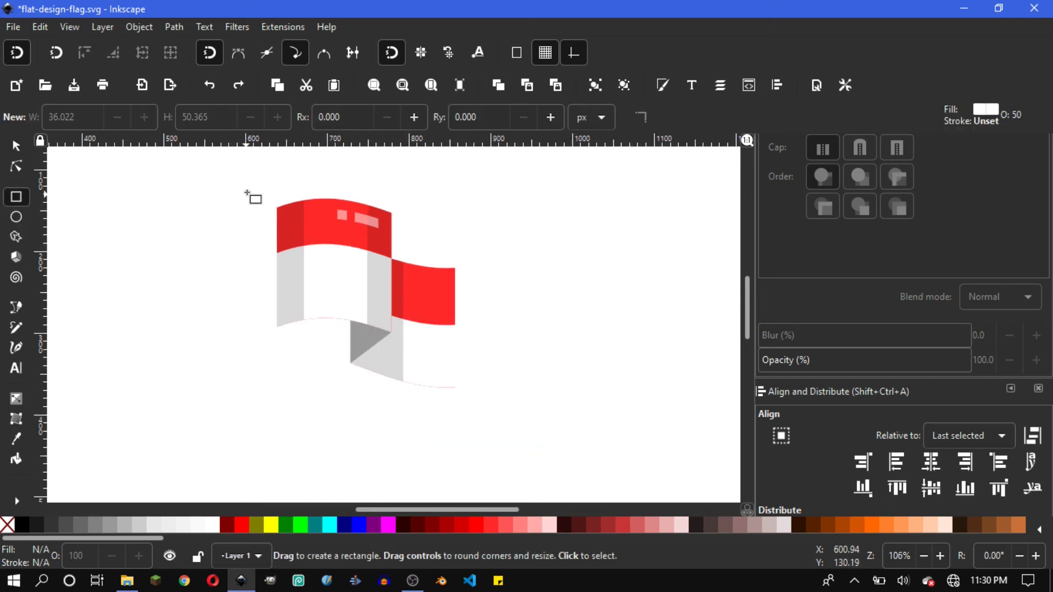
pyautogui.moveTo(265, 189)
pyautogui.mouseDown()
pyautogui.moveTo(296, 451)
pyautogui.moveTo(283, 466)
pyautogui.mouseUp()
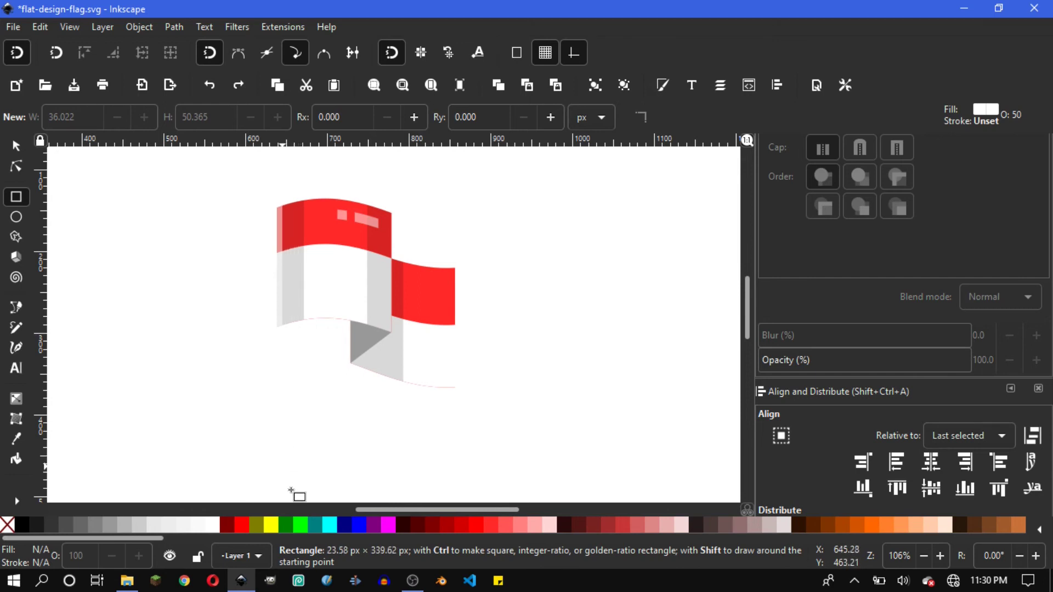
pyautogui.click(24, 525)
pyautogui.keyDown('ctrl'); pyautogui.scroll(-1, 337, 304); pyautogui.keyUp('ctrl')
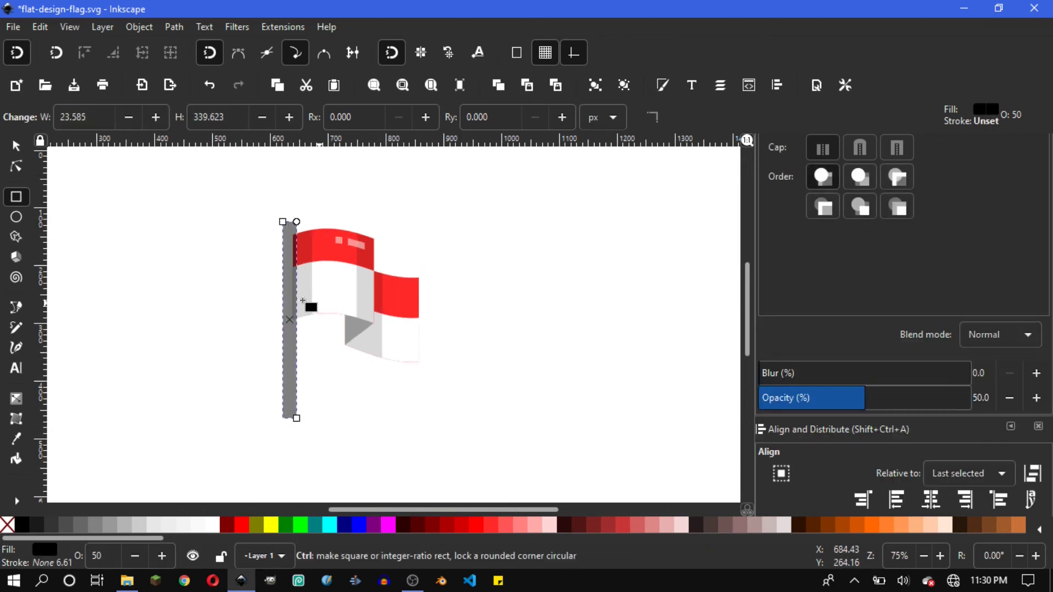
pyautogui.click(20, 146)
pyautogui.keyDown('ctrl'); pyautogui.scroll(1, 277, 258); pyautogui.keyUp('ctrl')
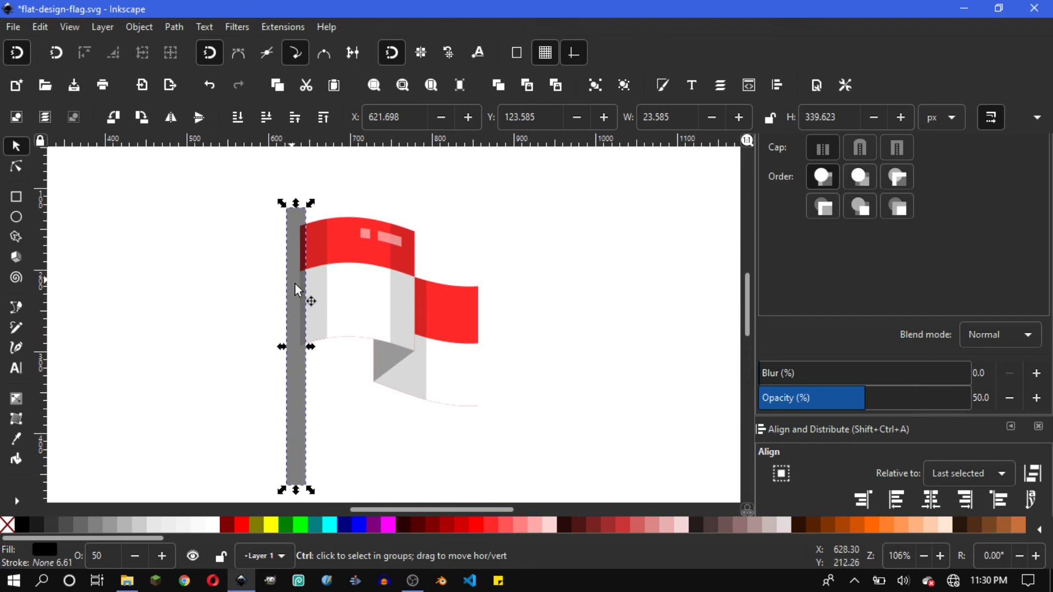
pyautogui.keyDown('ctrl'); pyautogui.scroll(1, 297, 225); pyautogui.keyUp('ctrl')
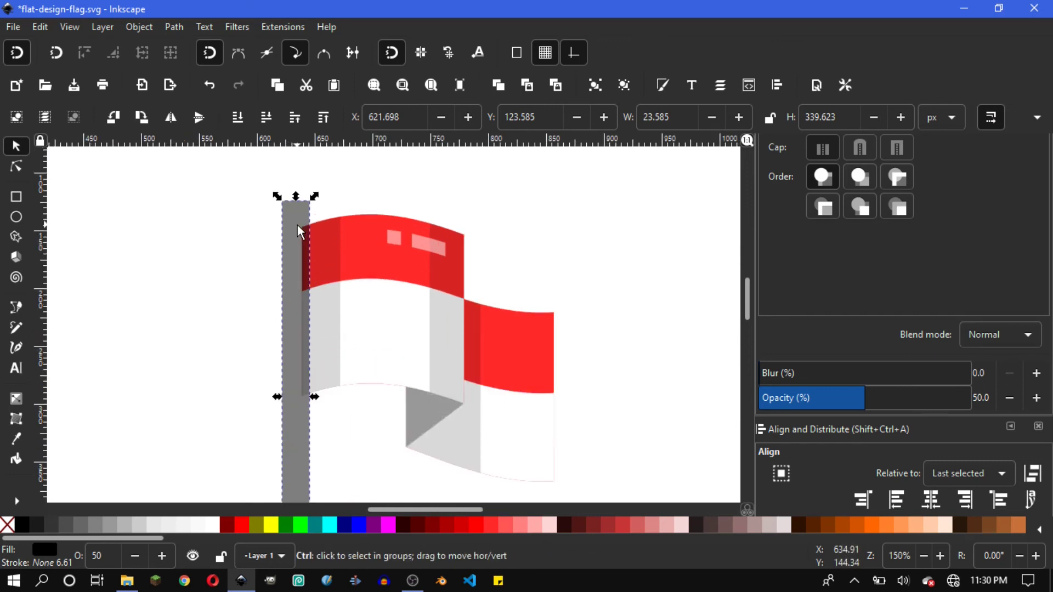
pyautogui.moveTo(290, 238); pyautogui.dragTo(300, 239)
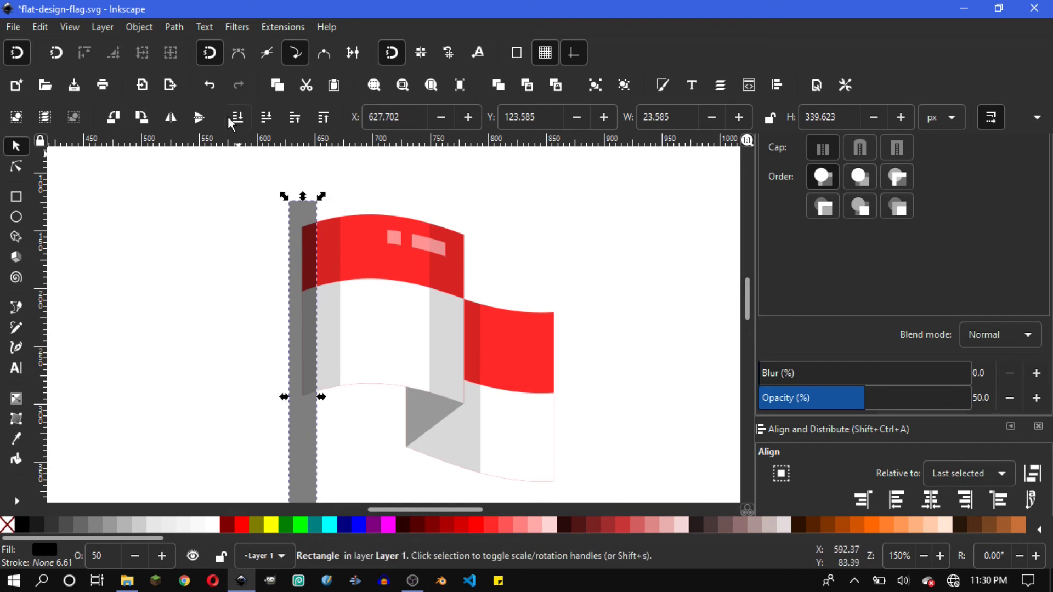
# Make the pole light gray, fully opaque and slightly narrower.
pyautogui.click(138, 524)
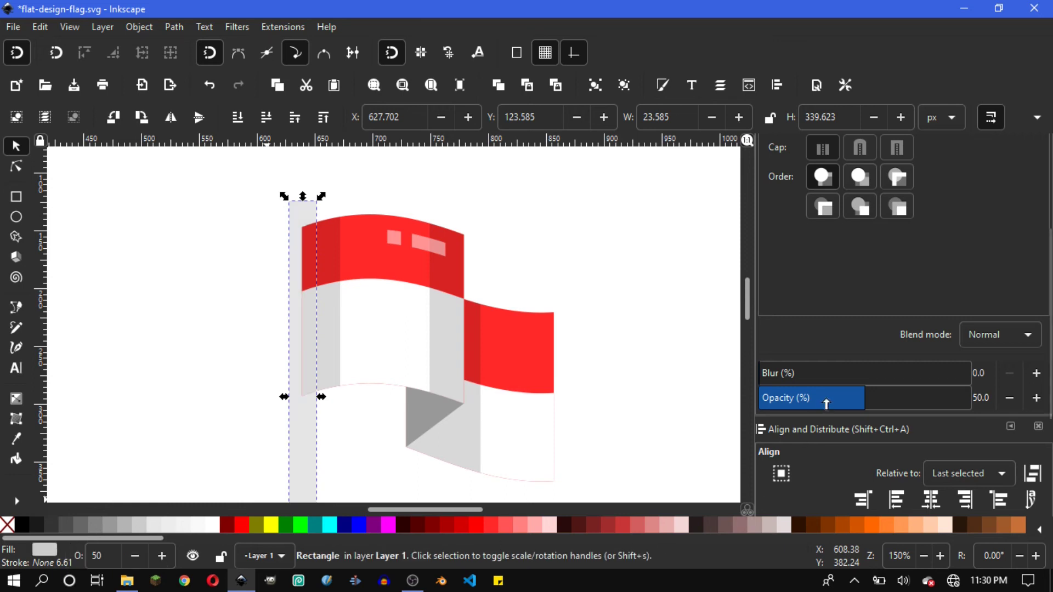
pyautogui.moveTo(824, 400); pyautogui.dragTo(992, 399)
pyautogui.keyDown('ctrl'); pyautogui.scroll(-1, 364, 335); pyautogui.keyUp('ctrl')
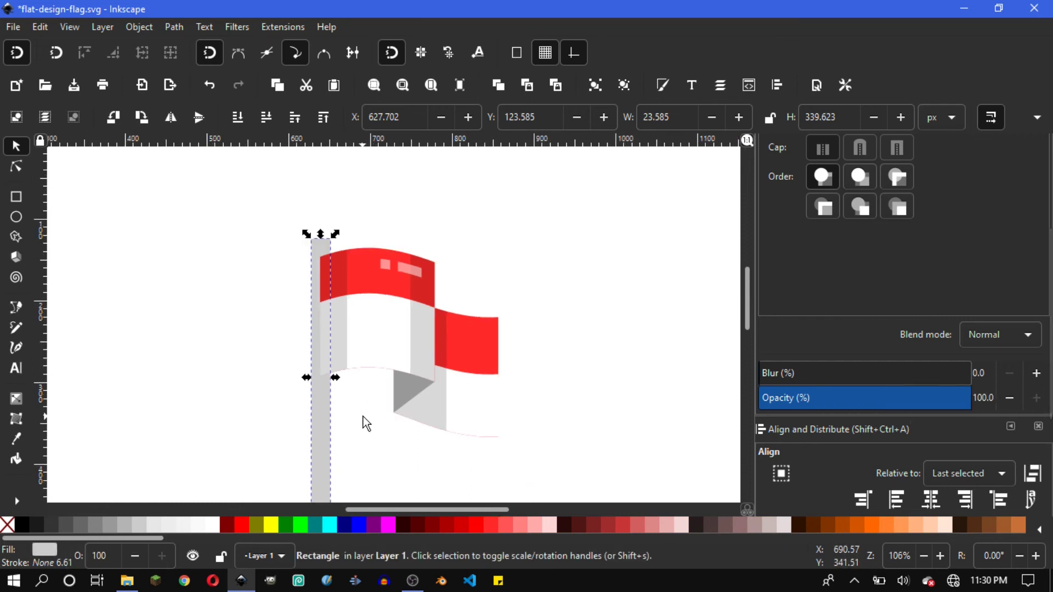
pyautogui.scroll(-3, 328, 341)
pyautogui.hscroll(1, 328, 341)
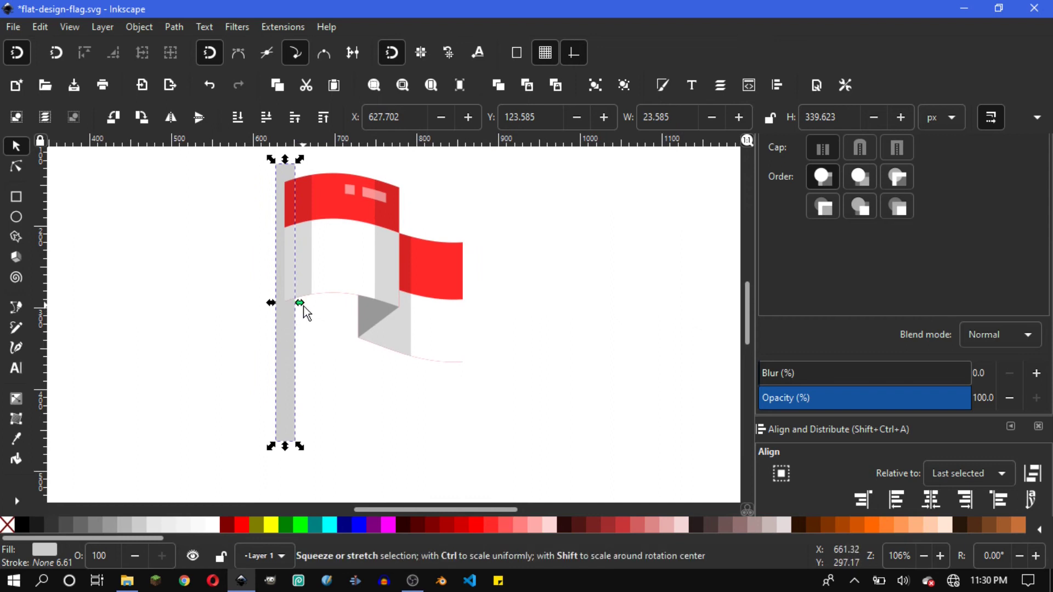
pyautogui.moveTo(304, 308); pyautogui.dragTo(300, 314)
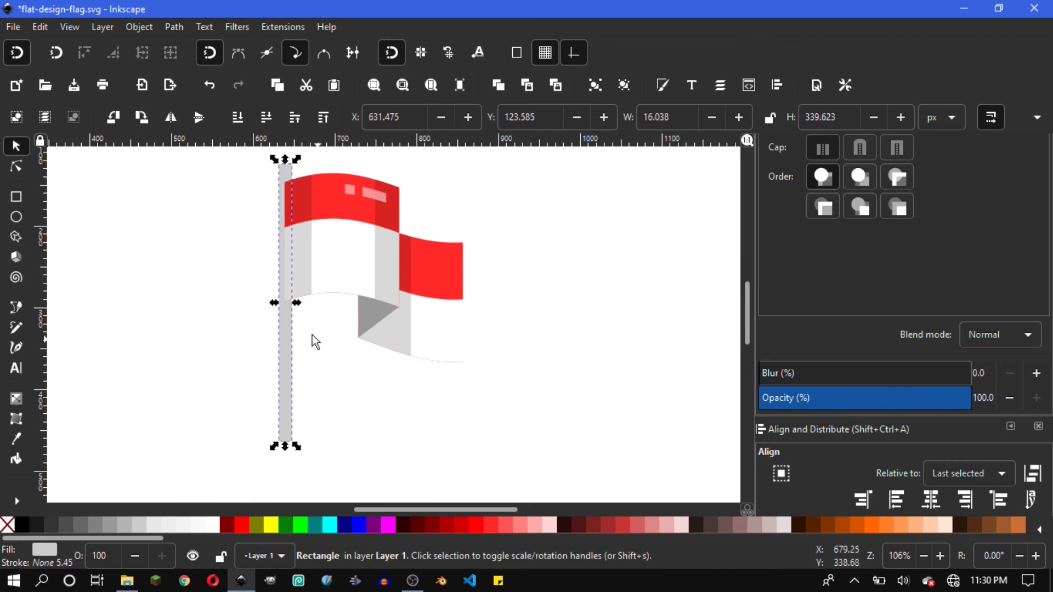
pyautogui.click(311, 334)
# Reapply a light-gray fill to the flagpole.
pyautogui.hscroll(1, 341, 360)
pyautogui.scroll(1, 341, 359)
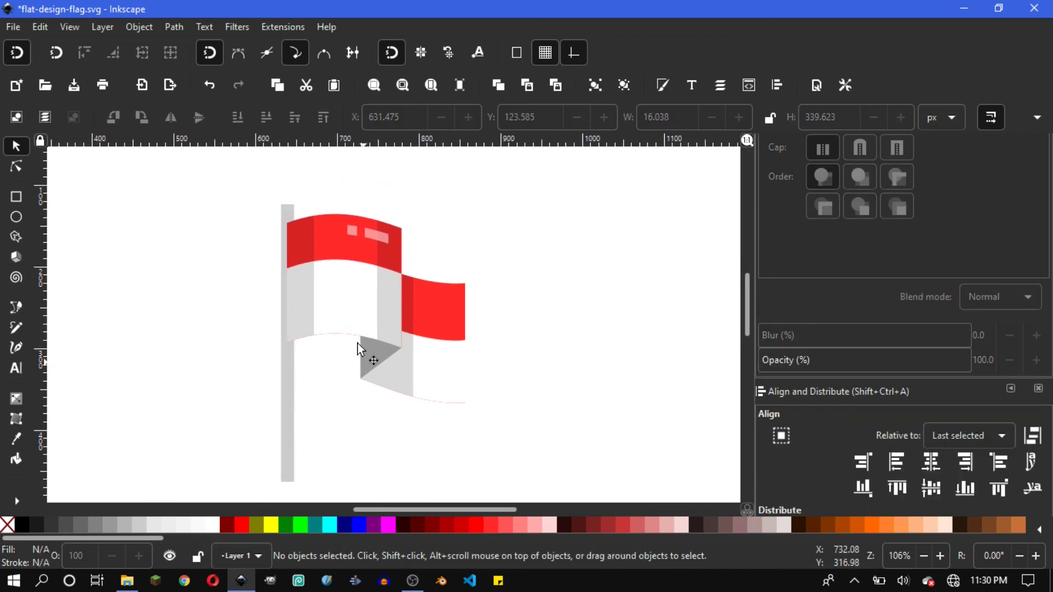
pyautogui.hscroll(1, 311, 363)
pyautogui.scroll(2, 295, 363)
pyautogui.hscroll(1, 299, 307)
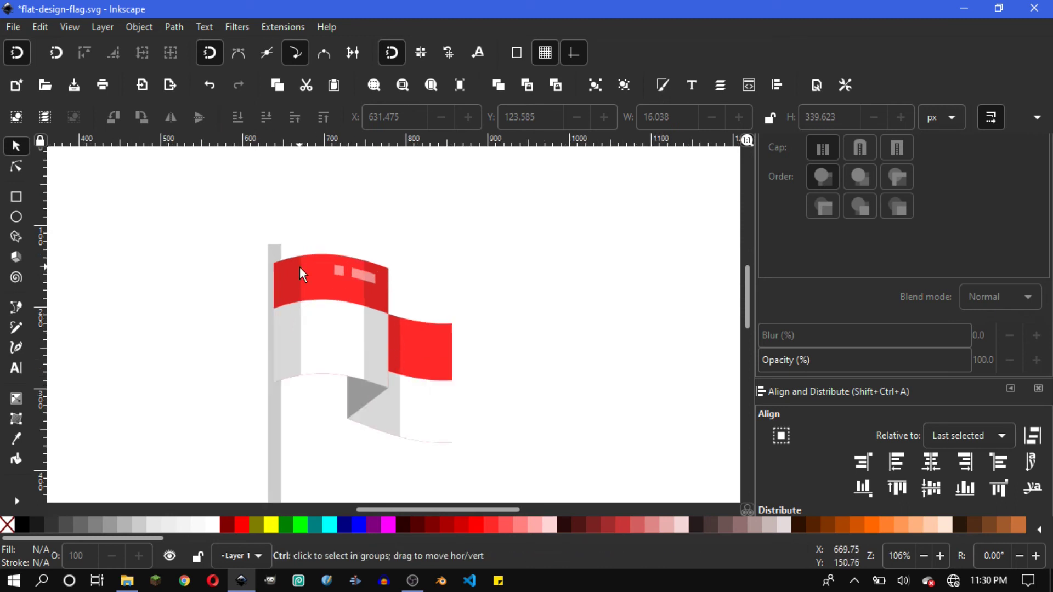
pyautogui.click(269, 321)
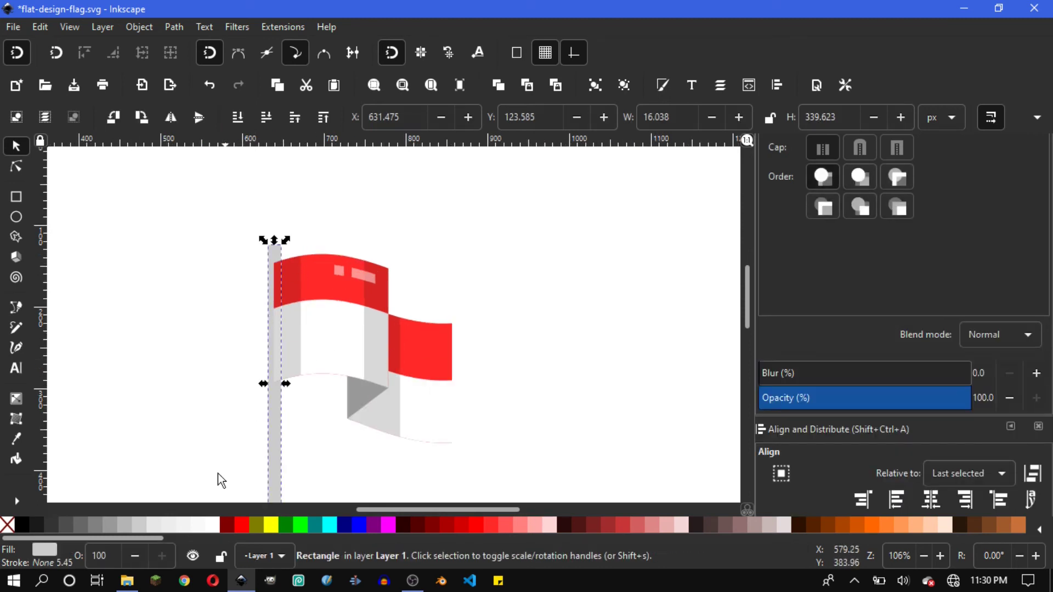
pyautogui.click(156, 524)
pyautogui.click(314, 378)
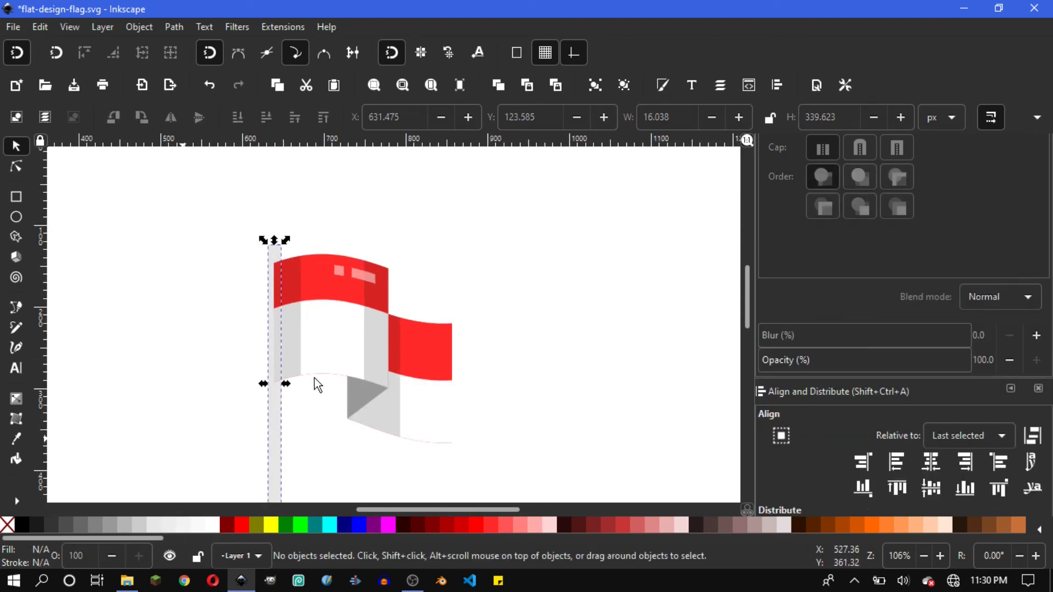
# Raise the pole to the top so it sits in front of the flag.
pyautogui.scroll(-1, 324, 367)
pyautogui.hscroll(1, 326, 365)
pyautogui.click(256, 390)
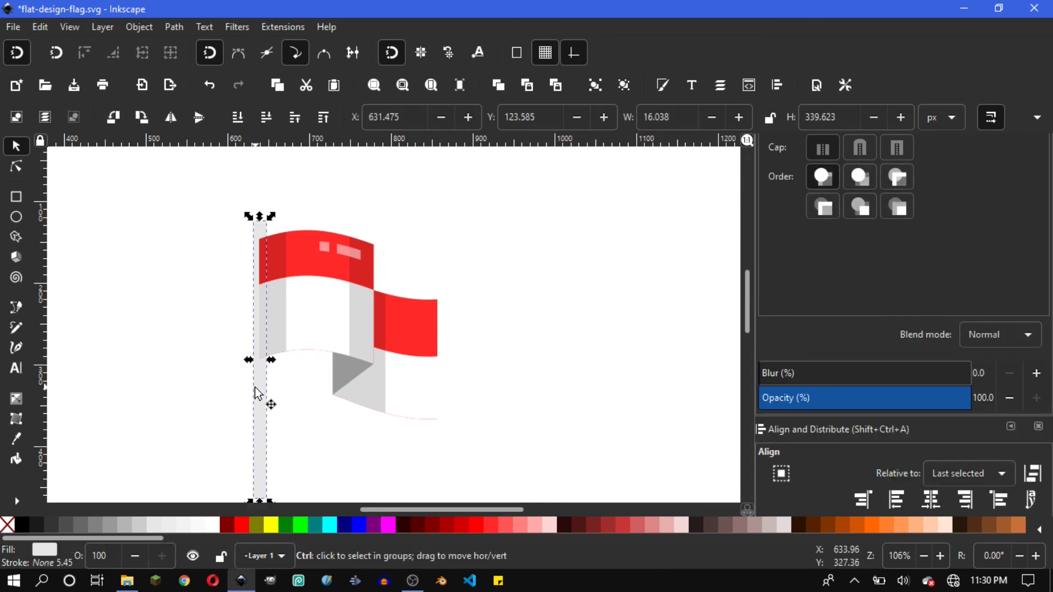
pyautogui.click(324, 122)
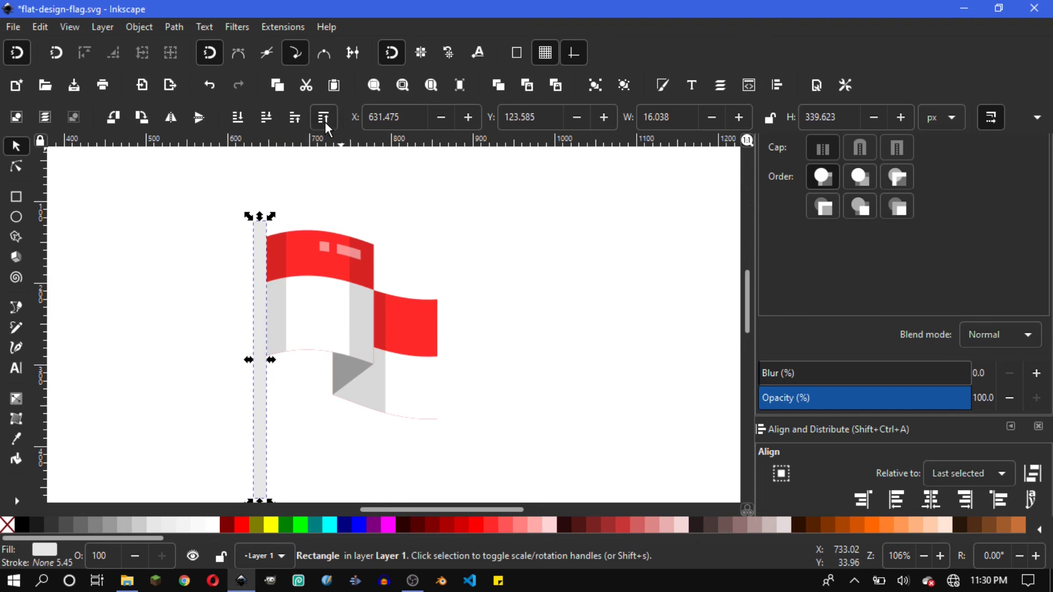
pyautogui.click(349, 192)
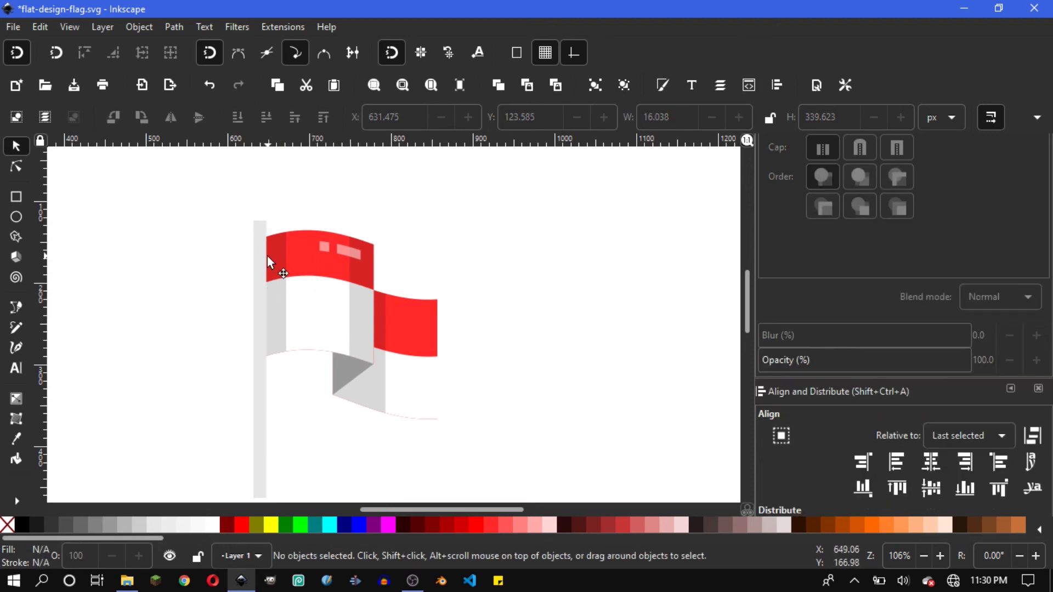
# Drag the pole's top handle up to make it slightly taller.
pyautogui.click(268, 256)
pyautogui.keyDown('ctrl'); pyautogui.scroll(1, 266, 244); pyautogui.keyUp('ctrl')
pyautogui.moveTo(258, 228); pyautogui.dragTo(258, 219)
pyautogui.press('Escape')
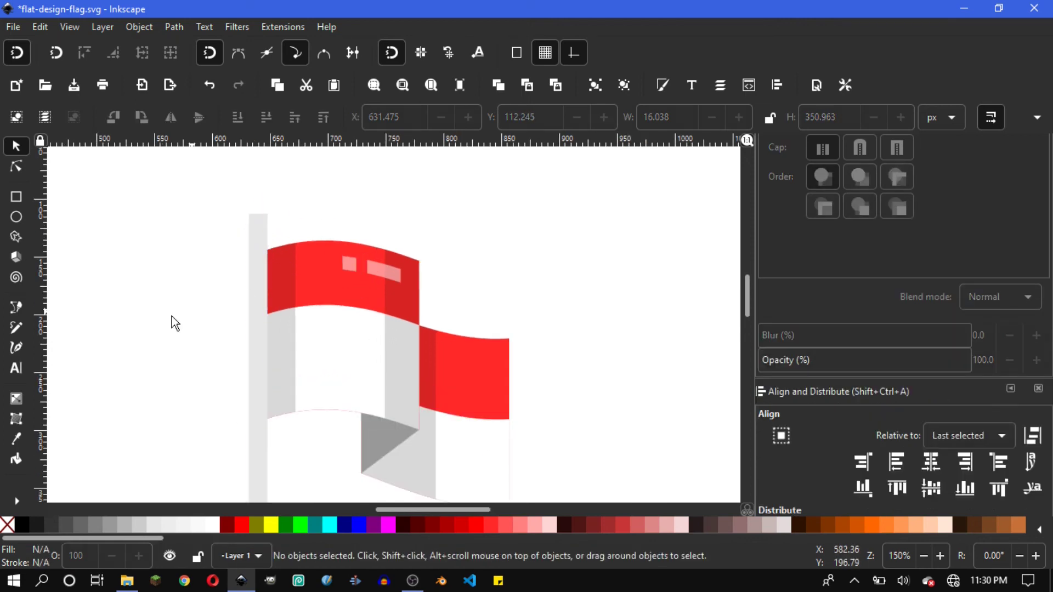
pyautogui.keyDown('ctrl'); pyautogui.scroll(1, 246, 249); pyautogui.keyUp('ctrl')
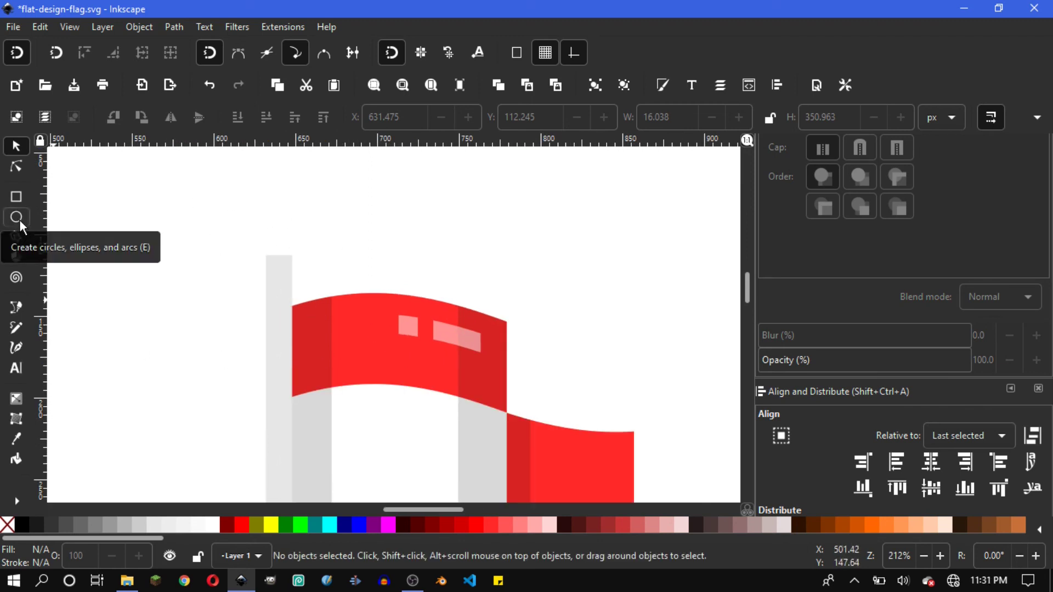
# Draw a small light-gray circle above the flag.
pyautogui.click(20, 221)
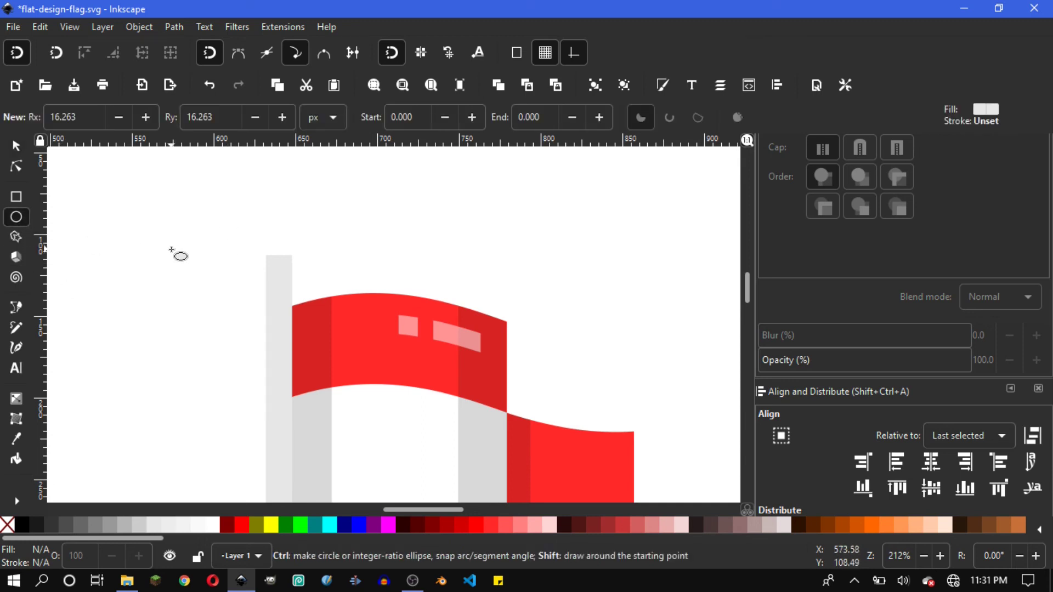
pyautogui.moveTo(126, 212); pyautogui.dragTo(168, 256)
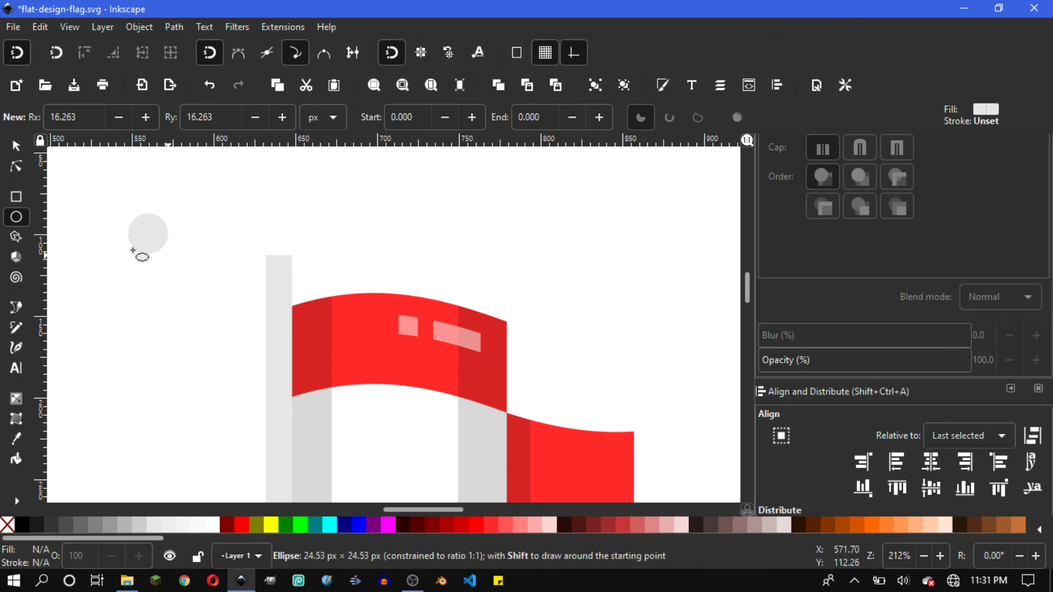
pyautogui.click(16, 147)
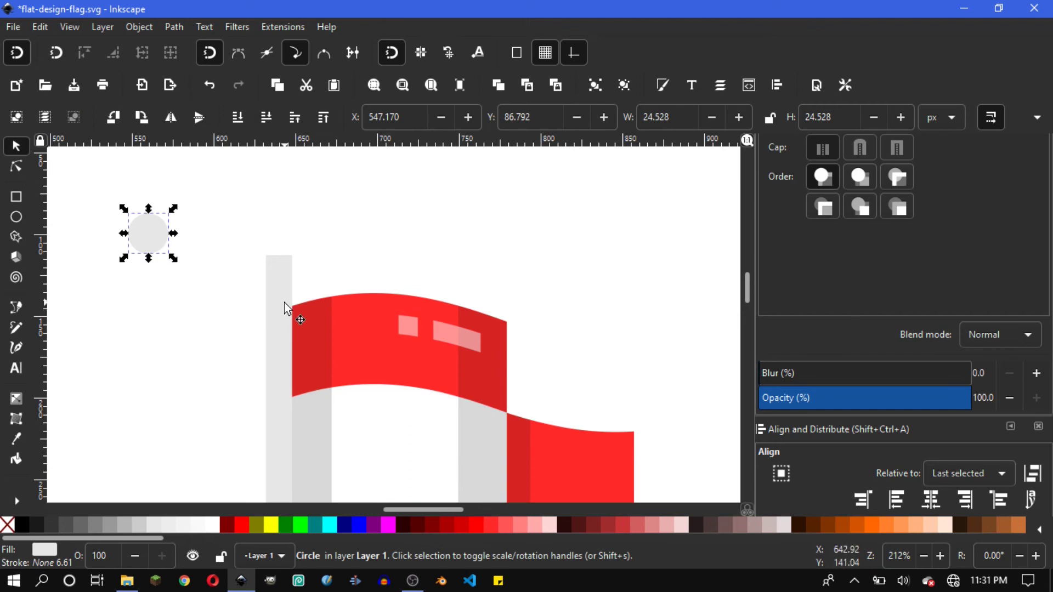
# Center the circle on the pole's vertical axis and lower it onto the pole top.
pyautogui.keyDown('shift'); pyautogui.click(276, 276); pyautogui.keyUp('shift')
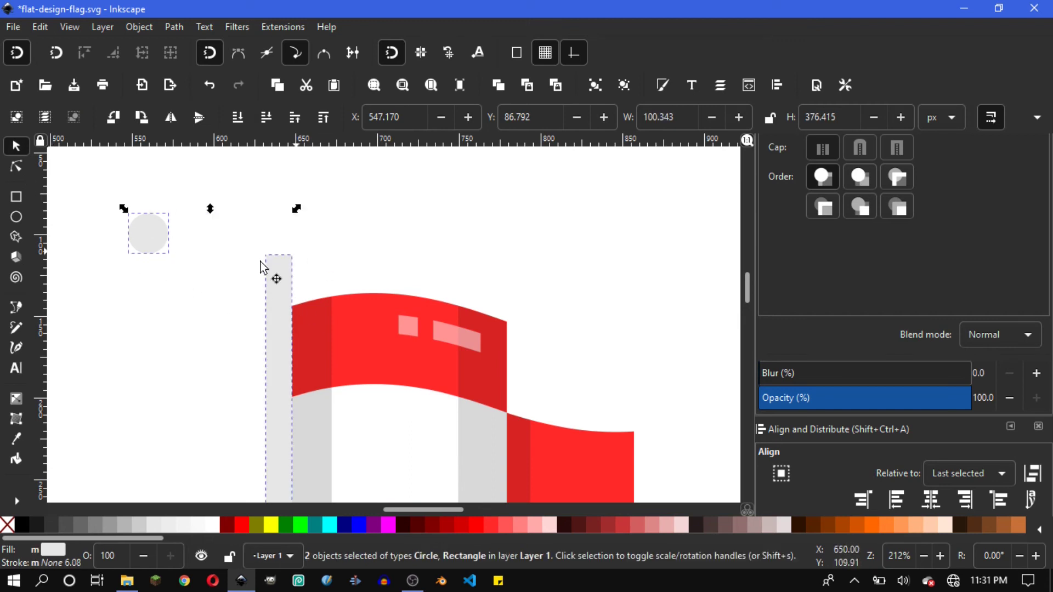
pyautogui.moveTo(1048, 269); pyautogui.dragTo(1048, 350)
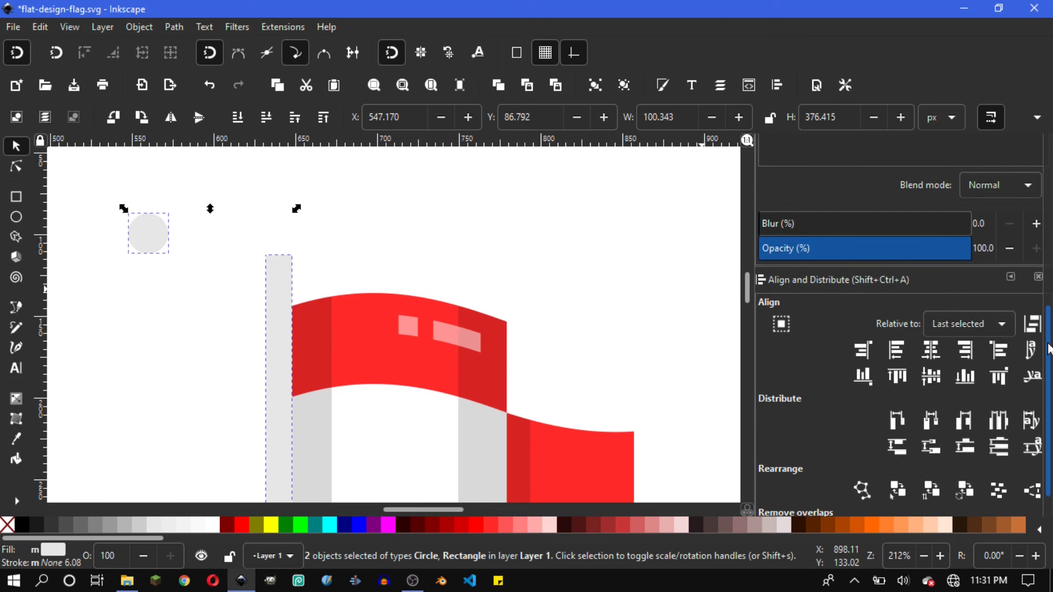
pyautogui.click(938, 357)
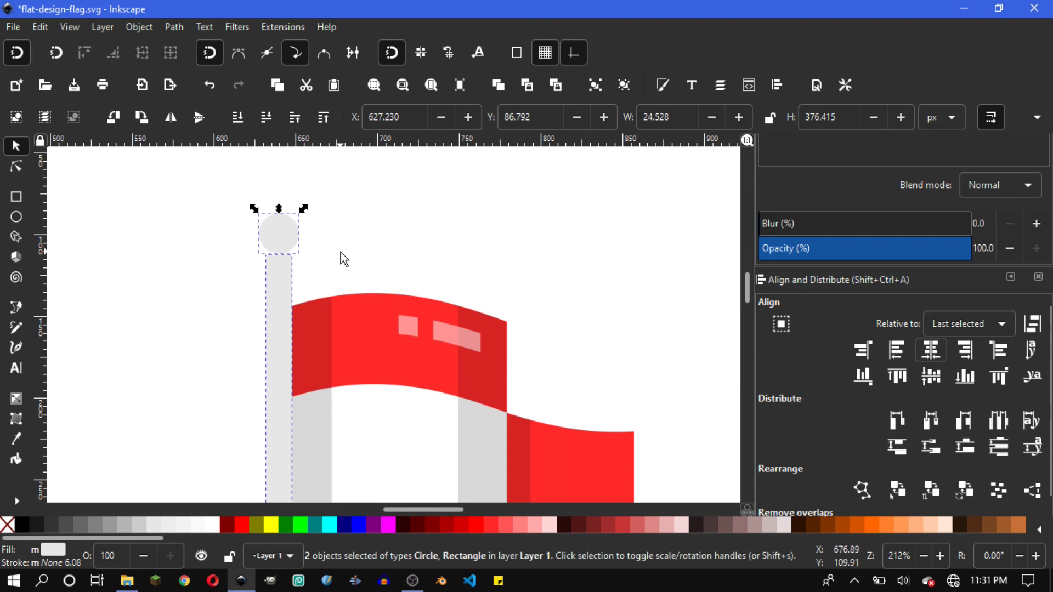
pyautogui.keyDown('shift'); pyautogui.click(289, 280); pyautogui.keyUp('shift')
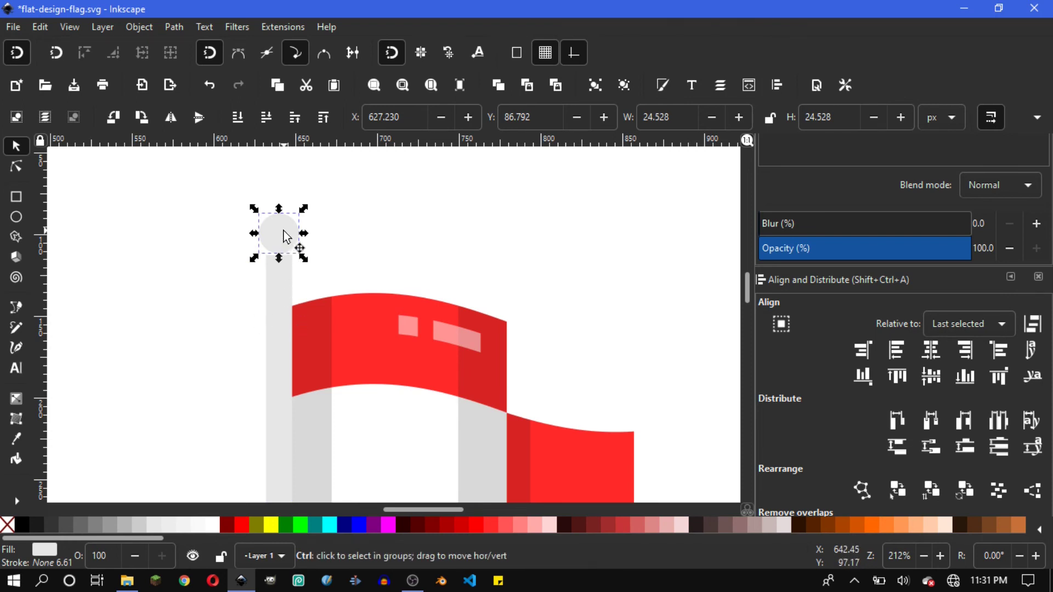
pyautogui.moveTo(286, 236); pyautogui.dragTo(286, 254)
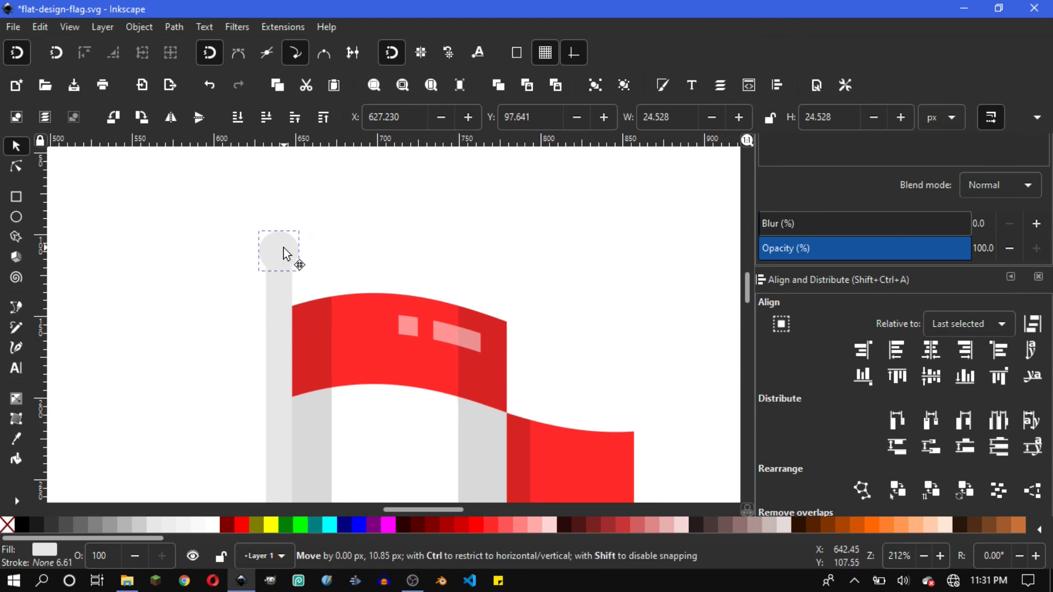
pyautogui.click(394, 251)
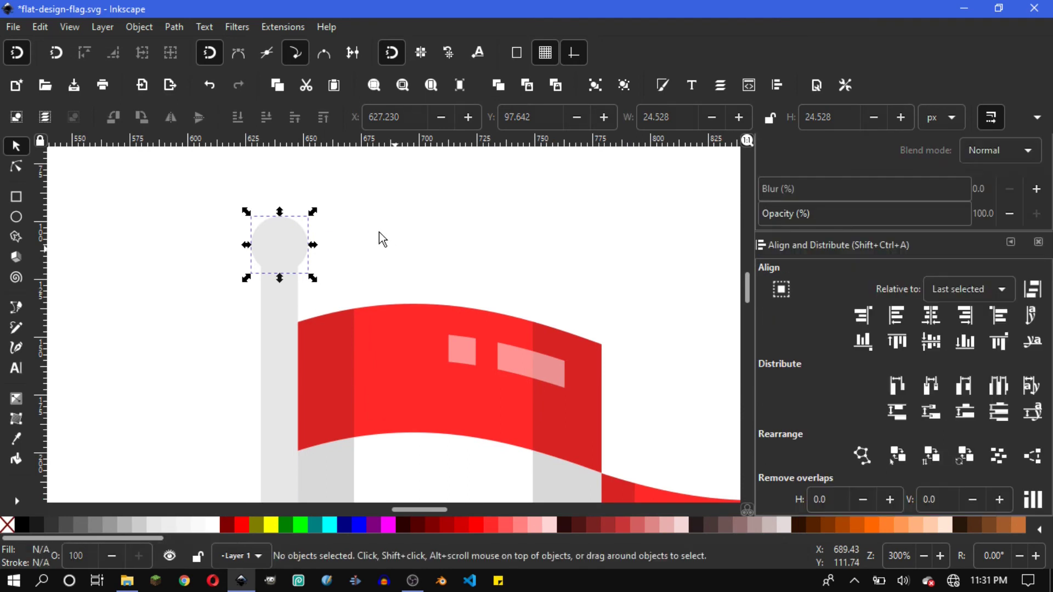
pyautogui.moveTo(380, 237); pyautogui.dragTo(346, 211)
pyautogui.keyDown('ctrl'); pyautogui.scroll(-1, 346, 206); pyautogui.keyUp('ctrl')
pyautogui.keyDown('ctrl'); pyautogui.scroll(-1, 307, 228); pyautogui.keyUp('ctrl')
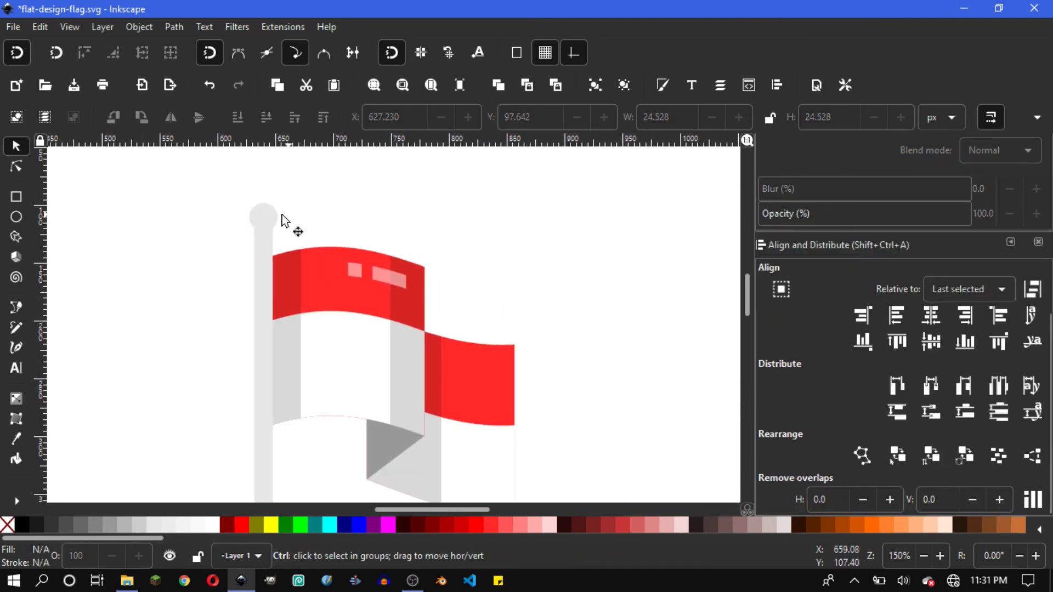
pyautogui.keyDown('ctrl'); pyautogui.scroll(1, 270, 219); pyautogui.keyUp('ctrl')
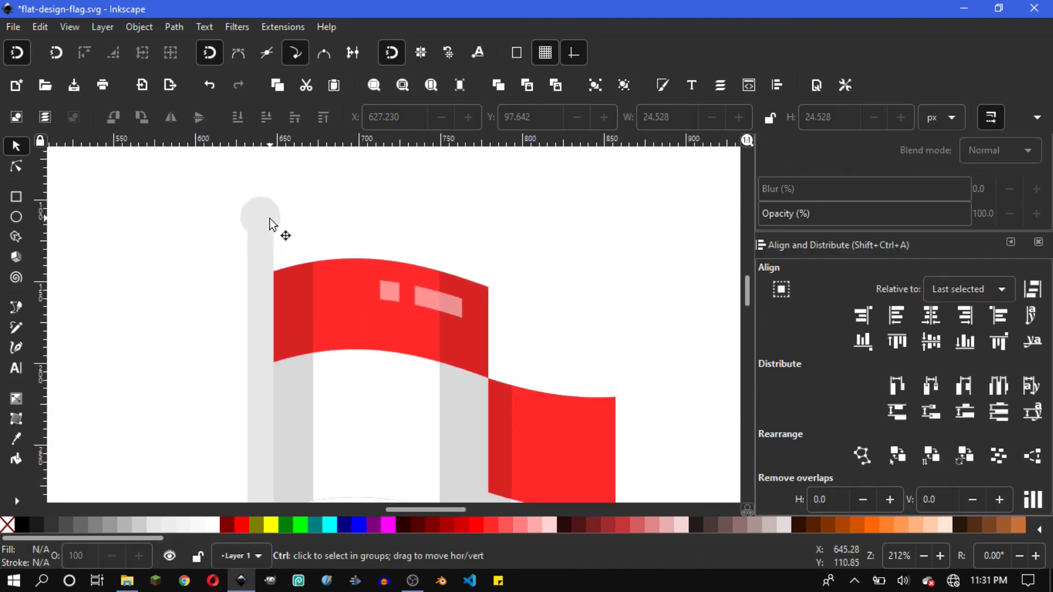
pyautogui.keyDown('ctrl'); pyautogui.scroll(2, 271, 216); pyautogui.keyUp('ctrl')
pyautogui.keyDown('ctrl'); pyautogui.scroll(2, 271, 216); pyautogui.keyUp('ctrl')
pyautogui.keyDown('ctrl'); pyautogui.scroll(-4, 352, 255); pyautogui.keyUp('ctrl')
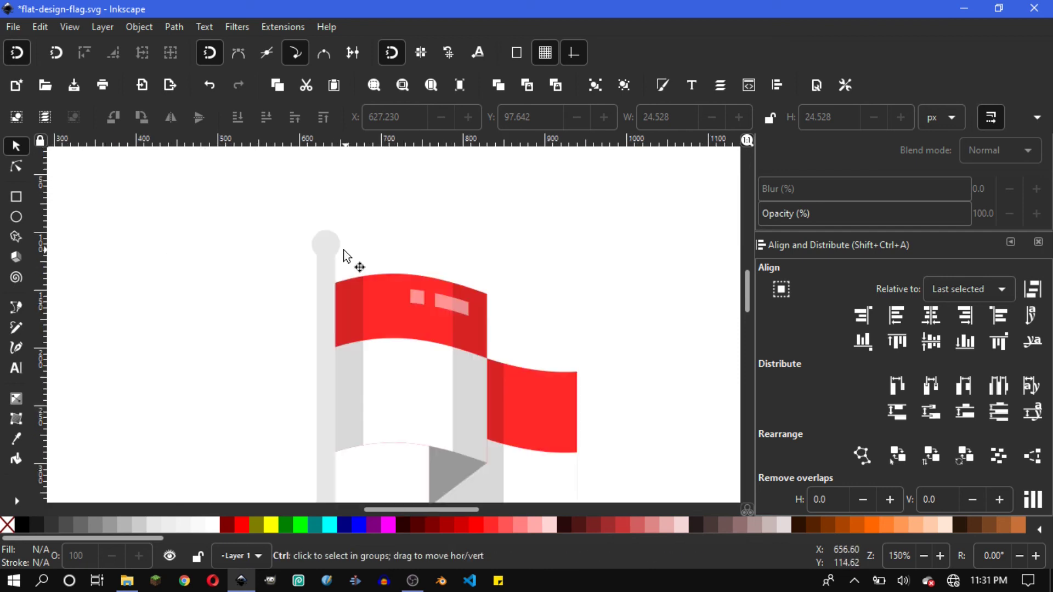
pyautogui.keyDown('ctrl'); pyautogui.scroll(-1, 343, 253); pyautogui.keyUp('ctrl')
pyautogui.keyDown('ctrl'); pyautogui.scroll(-1, 381, 267); pyautogui.keyUp('ctrl')
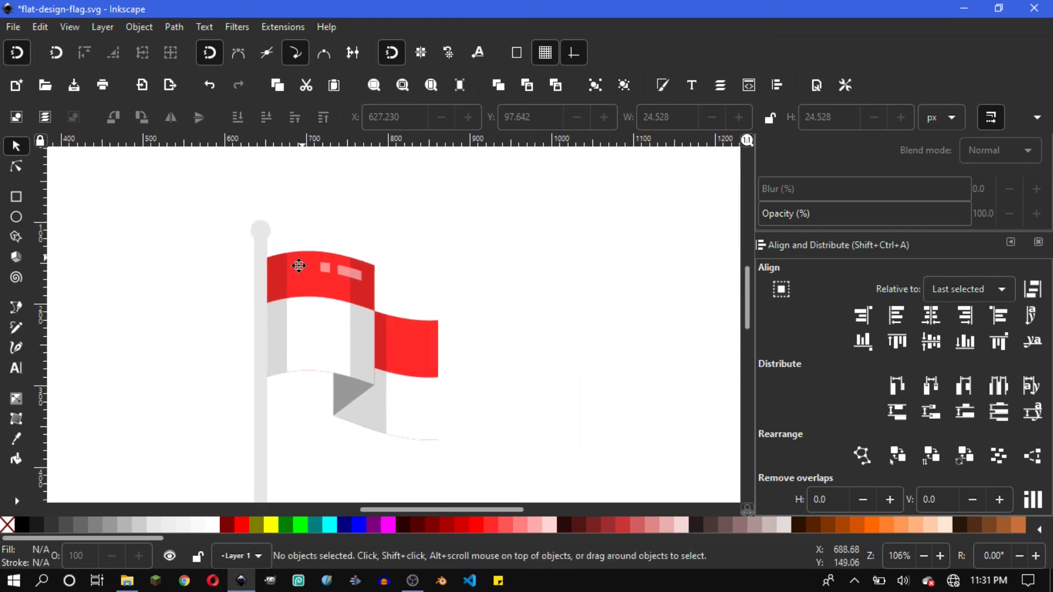
pyautogui.keyDown('ctrl'); pyautogui.scroll(1, 294, 266); pyautogui.keyUp('ctrl')
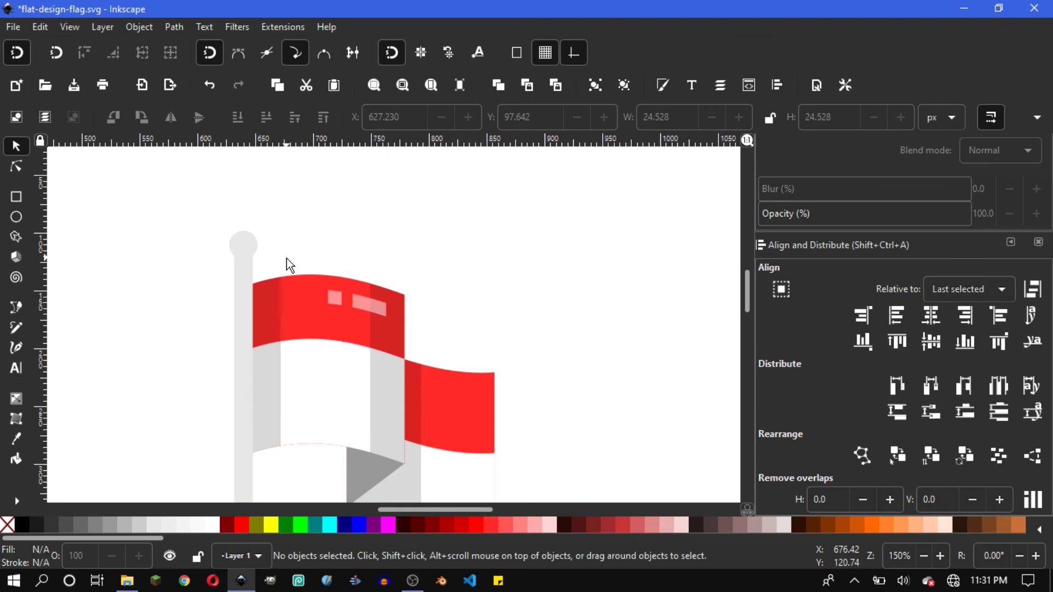
pyautogui.keyDown('ctrl'); pyautogui.scroll(3, 257, 255); pyautogui.keyUp('ctrl')
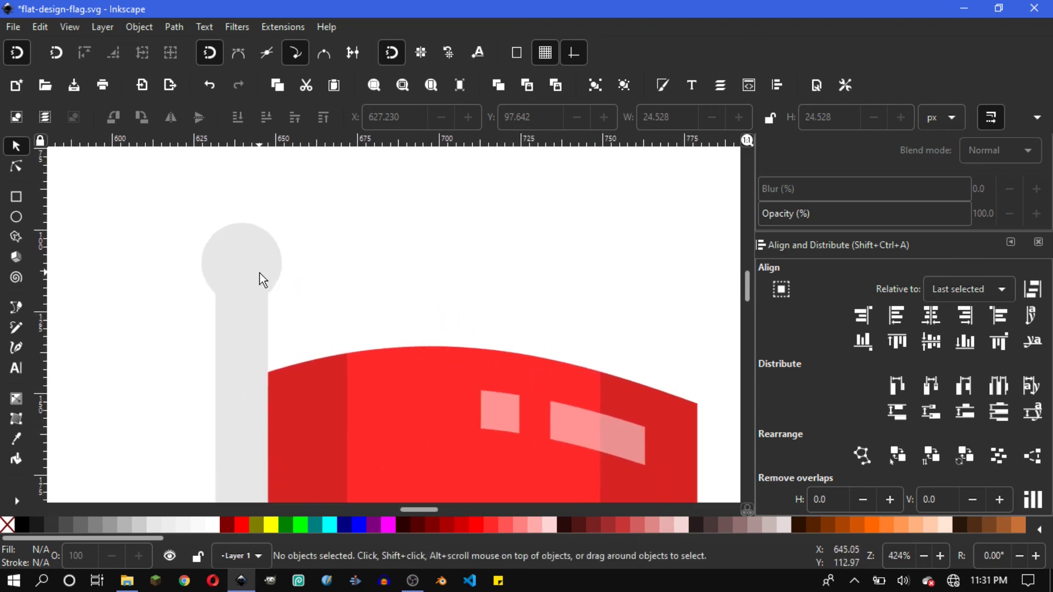
pyautogui.keyDown('ctrl'); pyautogui.scroll(1, 272, 258); pyautogui.keyUp('ctrl')
pyautogui.click(261, 258)
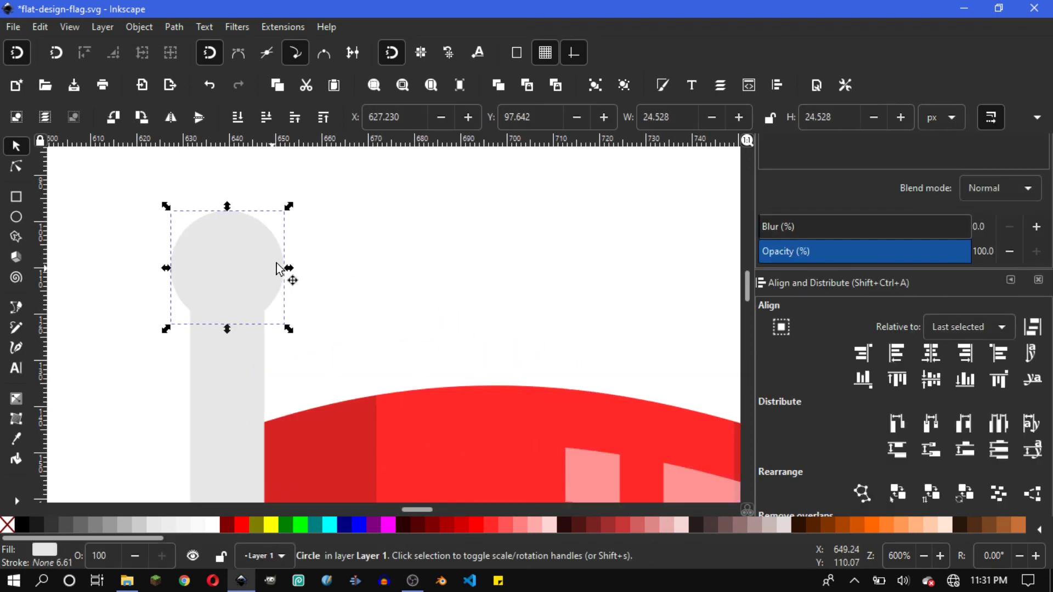
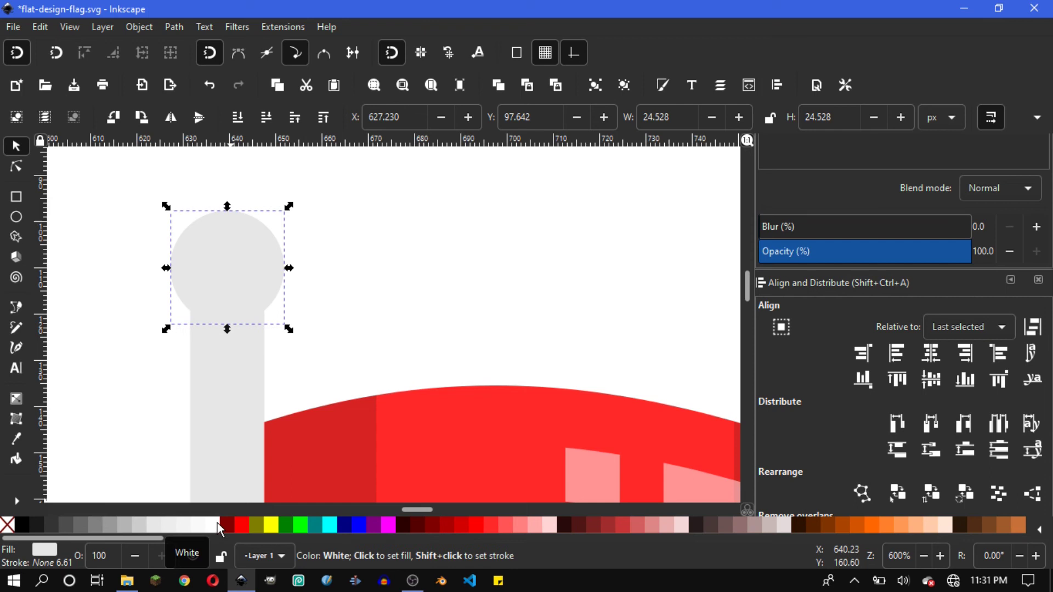
# Turn the knob copy white, shrink it to a small dot, and move it up-left inside the knob.
pyautogui.click(217, 524)
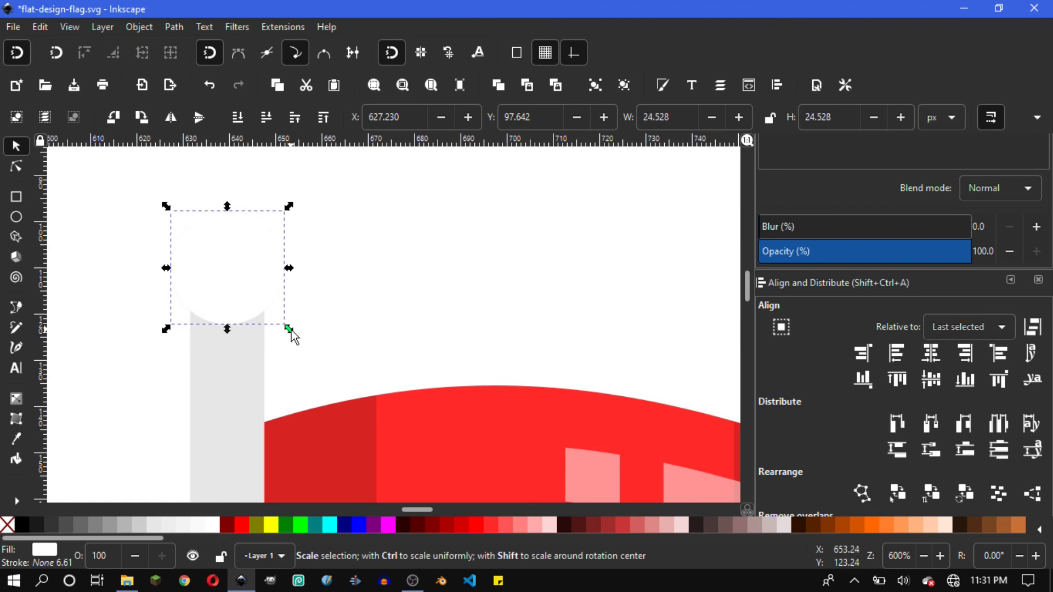
pyautogui.moveTo(288, 330); pyautogui.dragTo(259, 302)
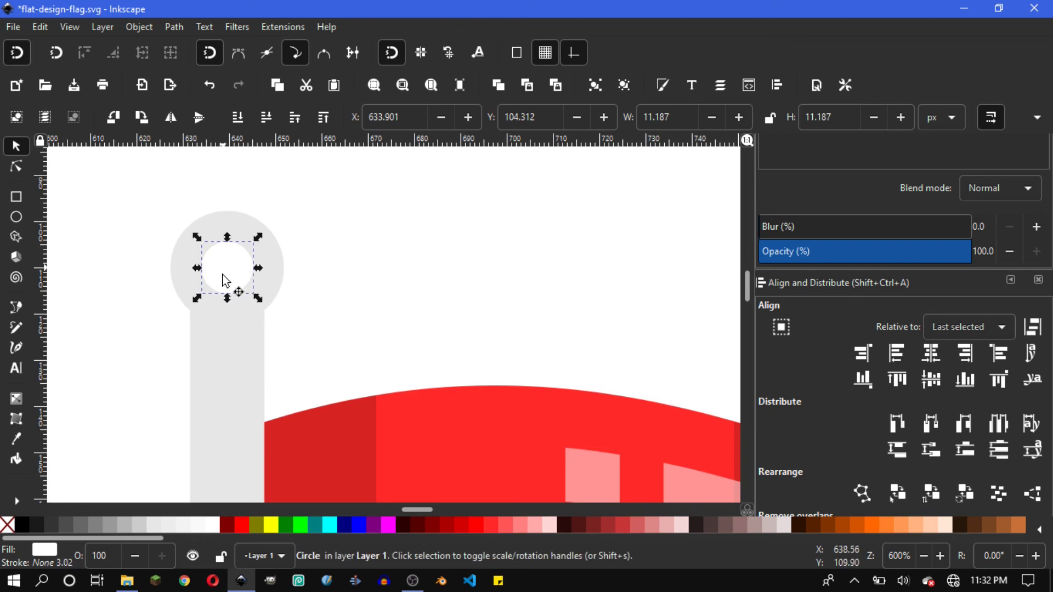
pyautogui.moveTo(234, 272); pyautogui.dragTo(219, 261)
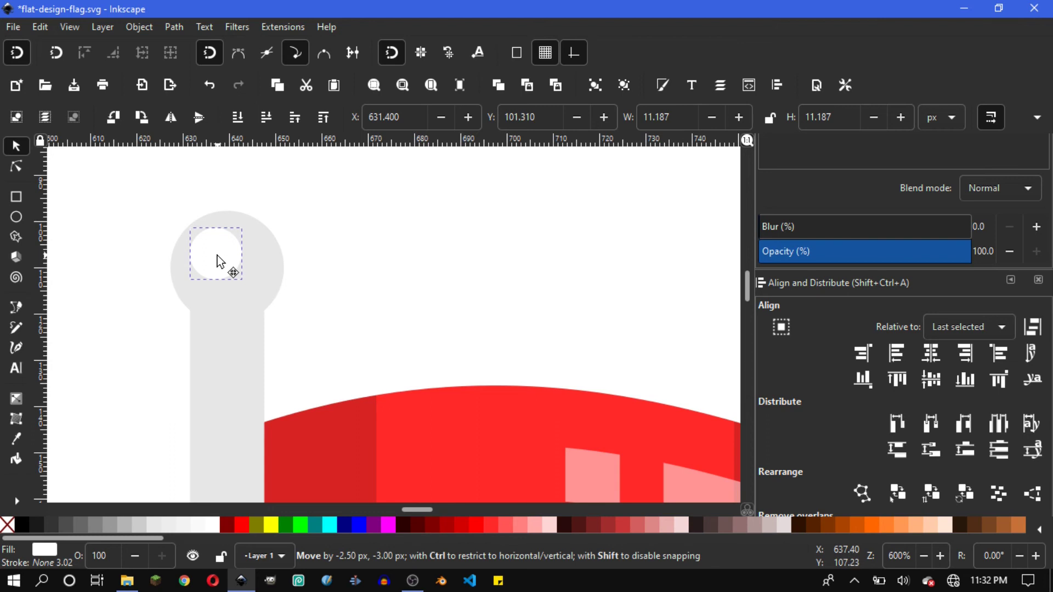
pyautogui.click(327, 268)
# Shrink the white highlight dot a little more, keeping its proportions.
pyautogui.keyDown('ctrl'); pyautogui.scroll(-3, 328, 268); pyautogui.keyUp('ctrl')
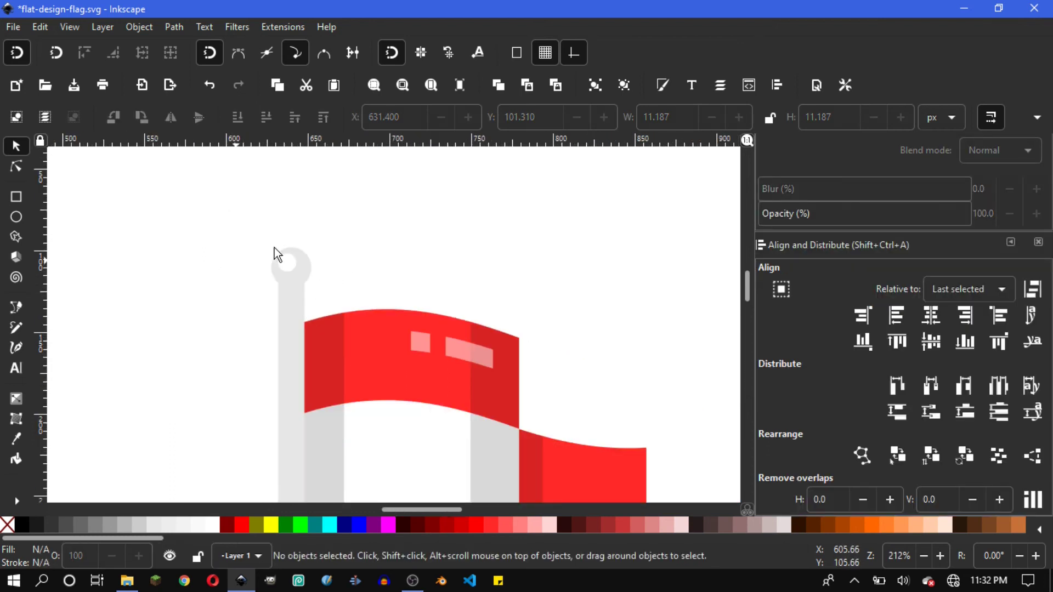
pyautogui.keyDown('ctrl'); pyautogui.scroll(3, 305, 284); pyautogui.keyUp('ctrl')
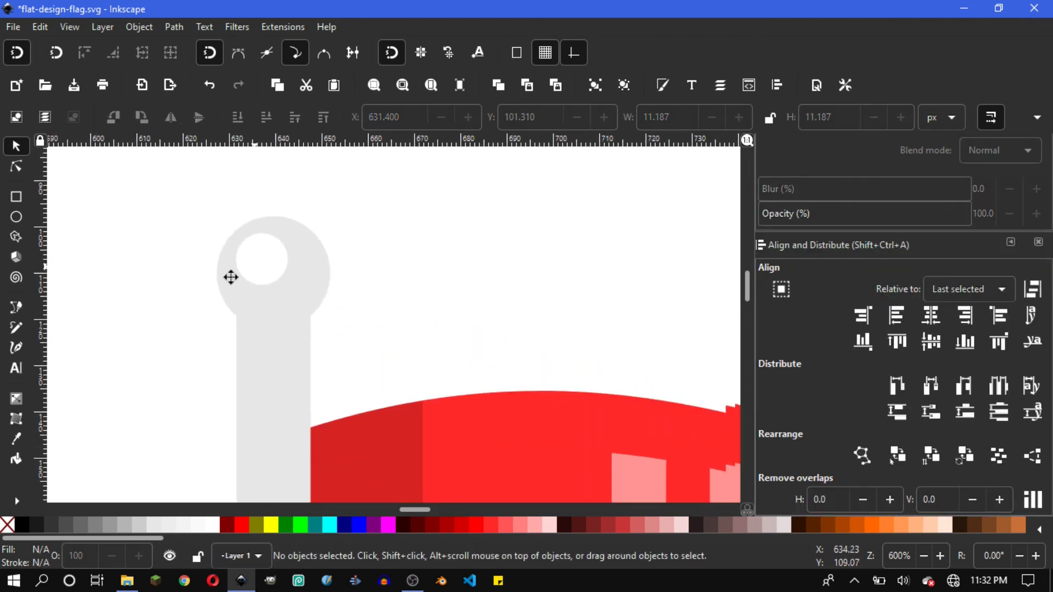
pyautogui.hscroll(1, 230, 276)
pyautogui.keyDown('ctrl'); pyautogui.scroll(1, 249, 277); pyautogui.keyUp('ctrl')
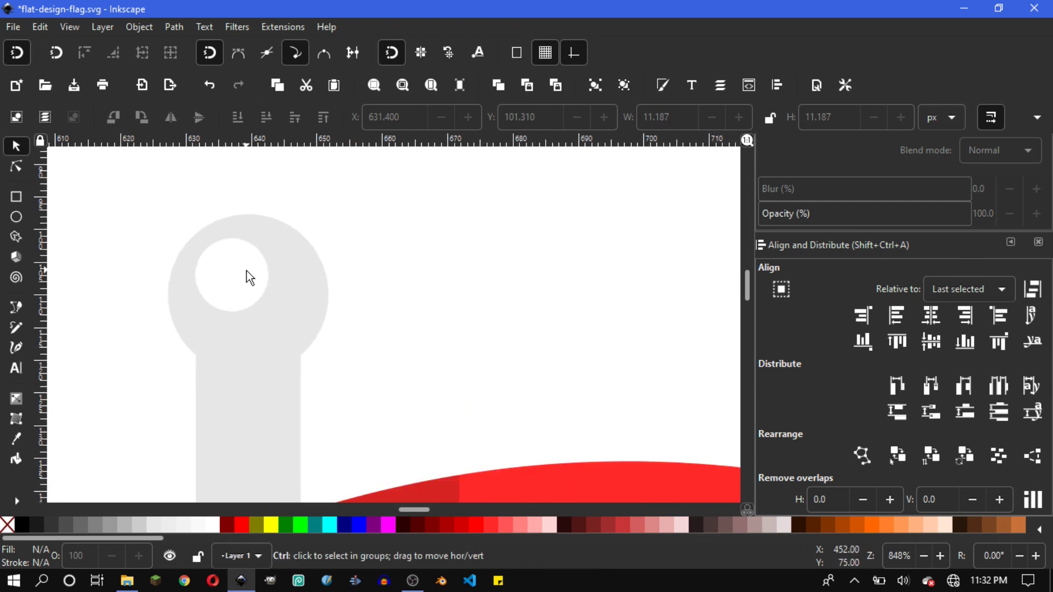
pyautogui.press('Tab')
pyautogui.moveTo(273, 317); pyautogui.dragTo(261, 311)
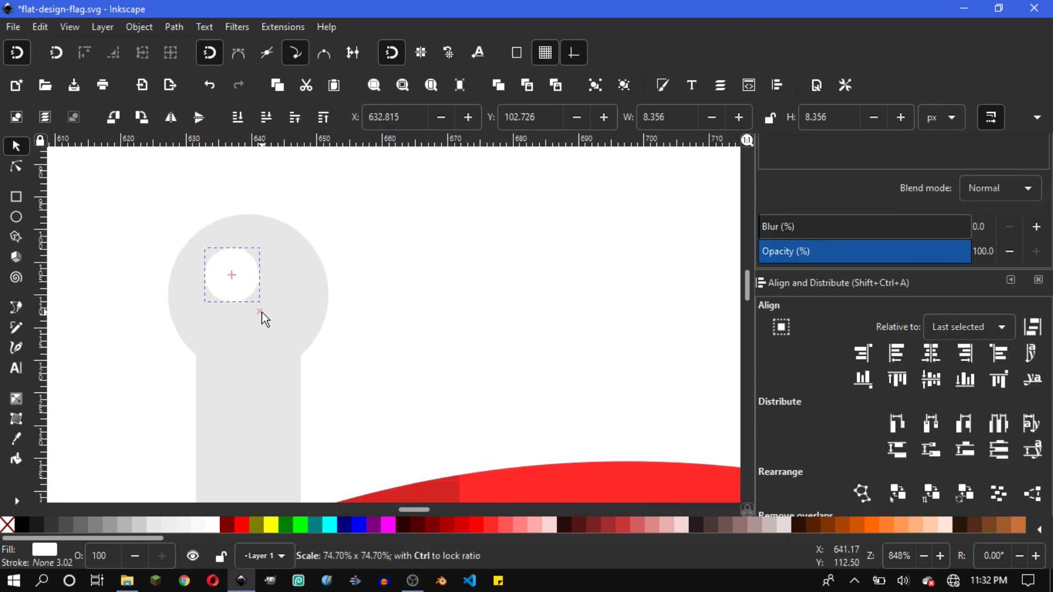
pyautogui.click(370, 308)
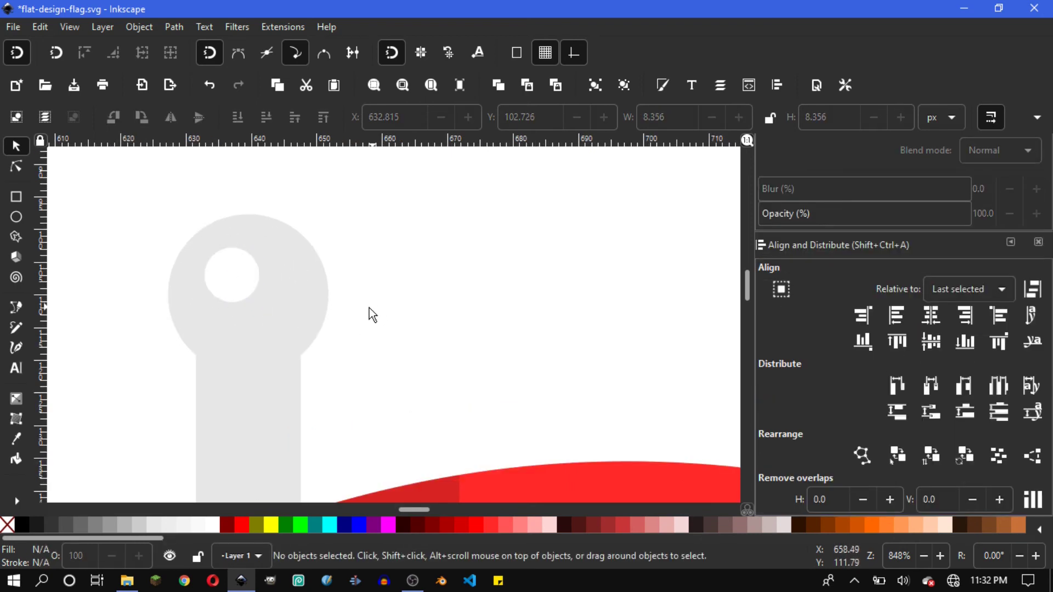
# Duplicate the grey knob into red and blue copies, offsetting the blue one up-left.
pyautogui.click(322, 279)
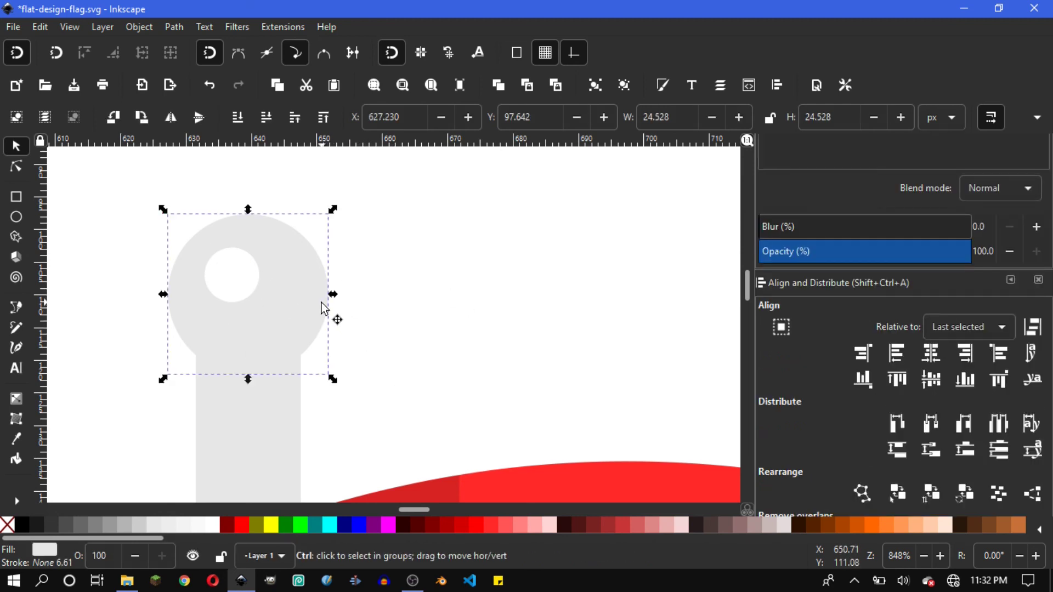
pyautogui.press('Home')
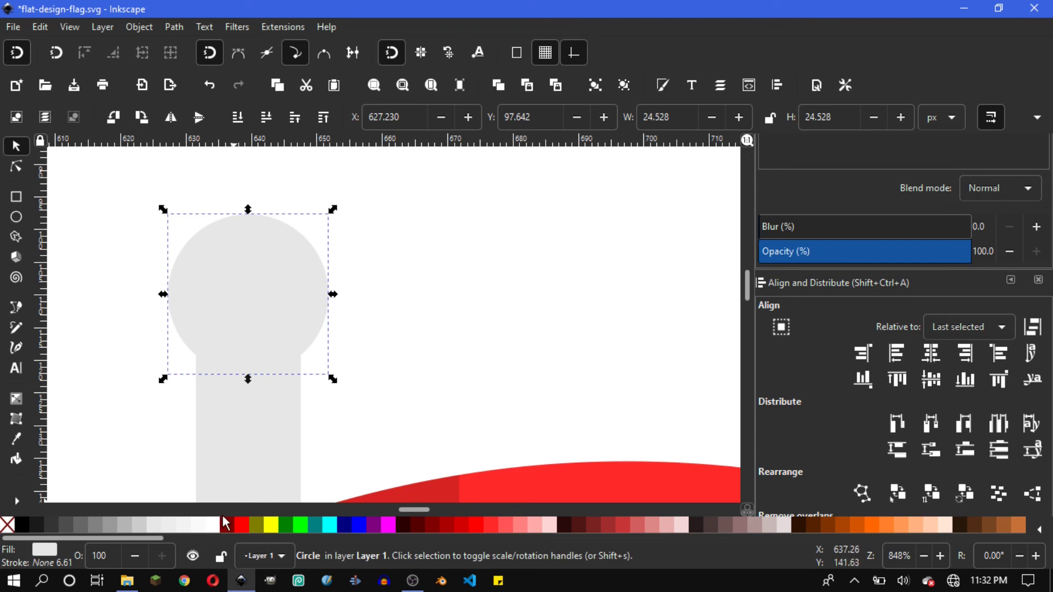
pyautogui.click(242, 525)
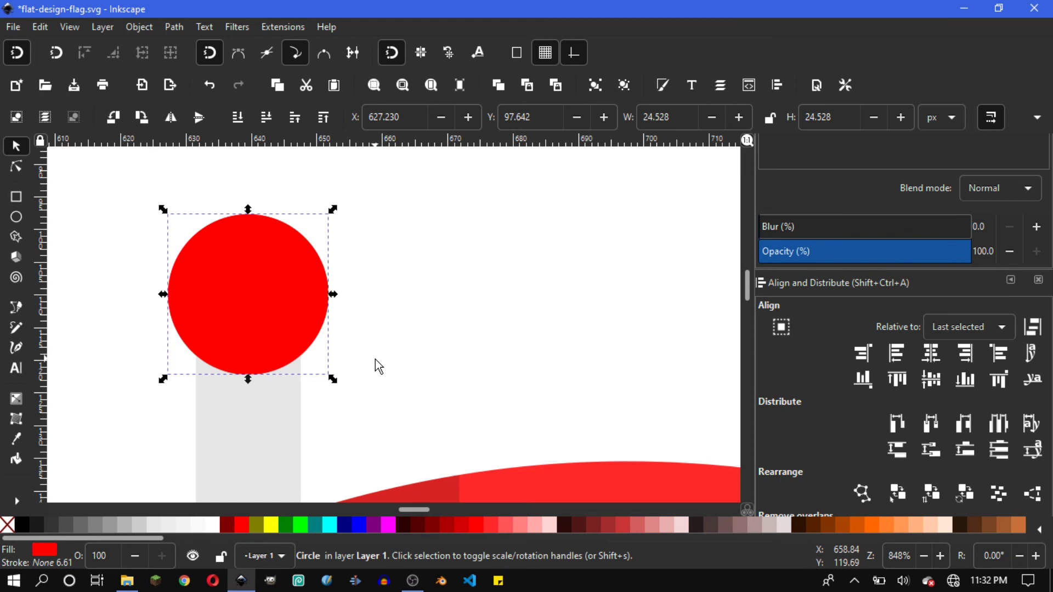
pyautogui.click(355, 524)
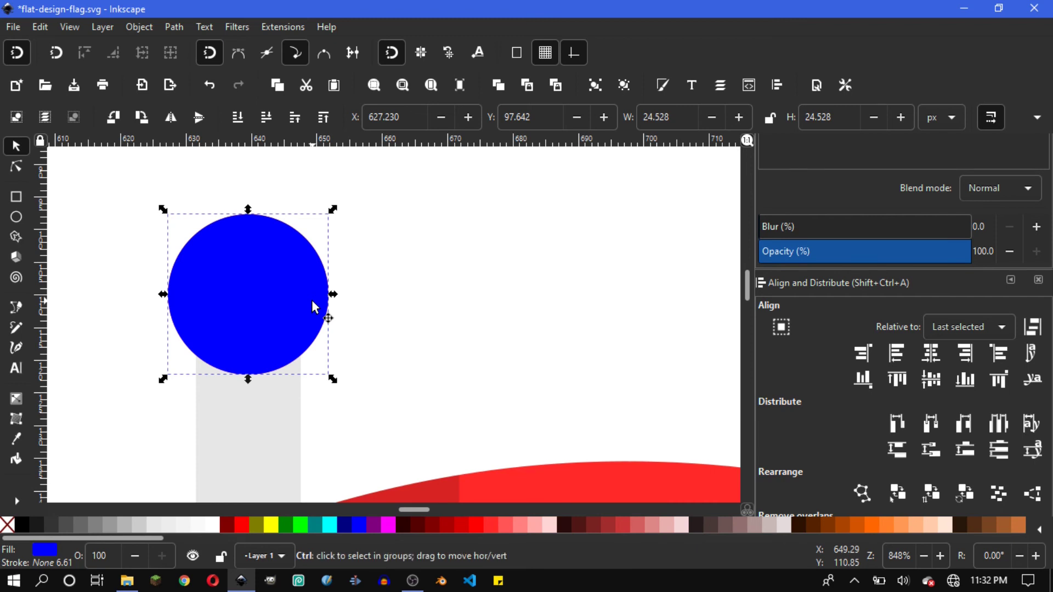
pyautogui.moveTo(327, 315); pyautogui.dragTo(288, 310)
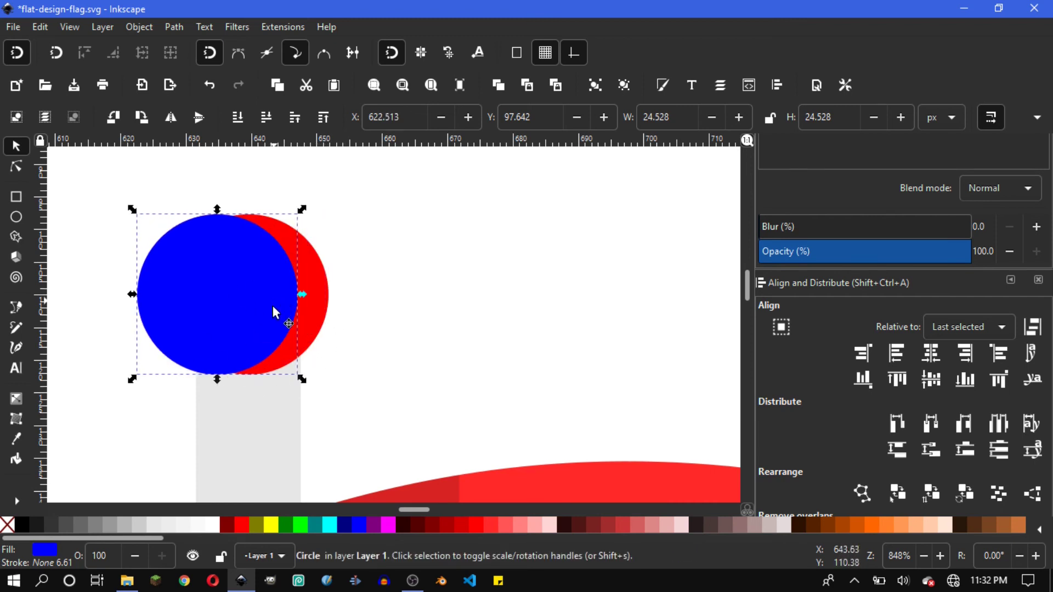
pyautogui.moveTo(266, 327); pyautogui.dragTo(270, 291)
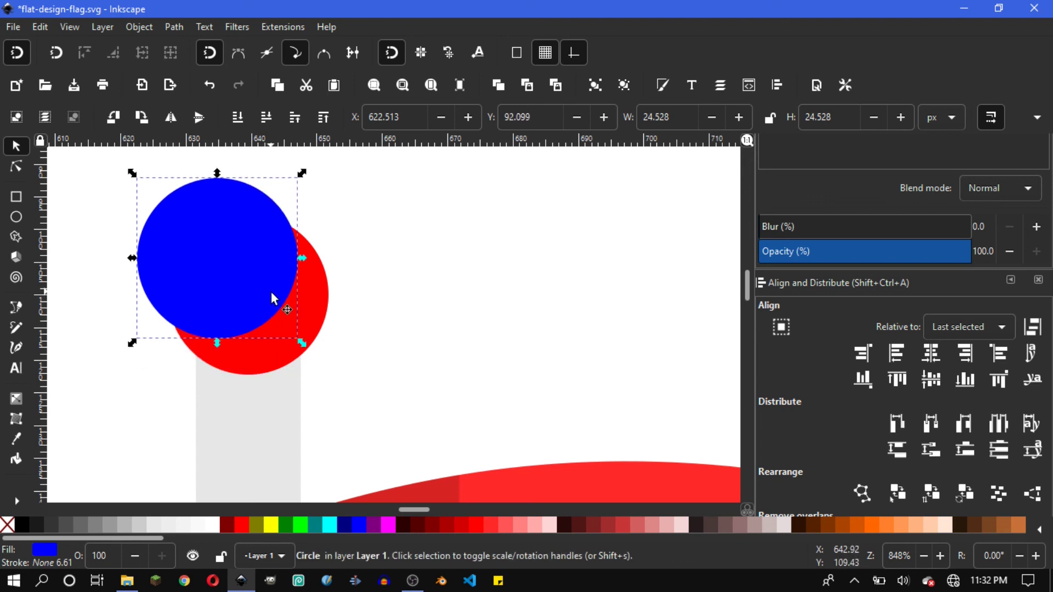
# Subtract the blue circle from the red one, giving a black crescent at 15% opacity.
pyautogui.keyDown('shift'); pyautogui.click(328, 311); pyautogui.keyUp('shift')
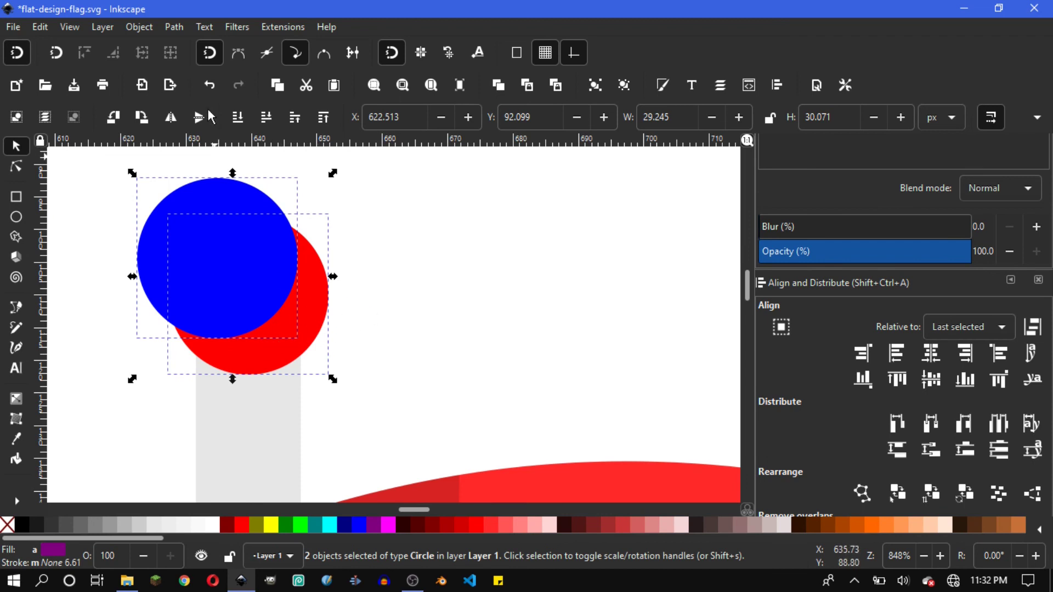
pyautogui.click(173, 26)
pyautogui.click(213, 116)
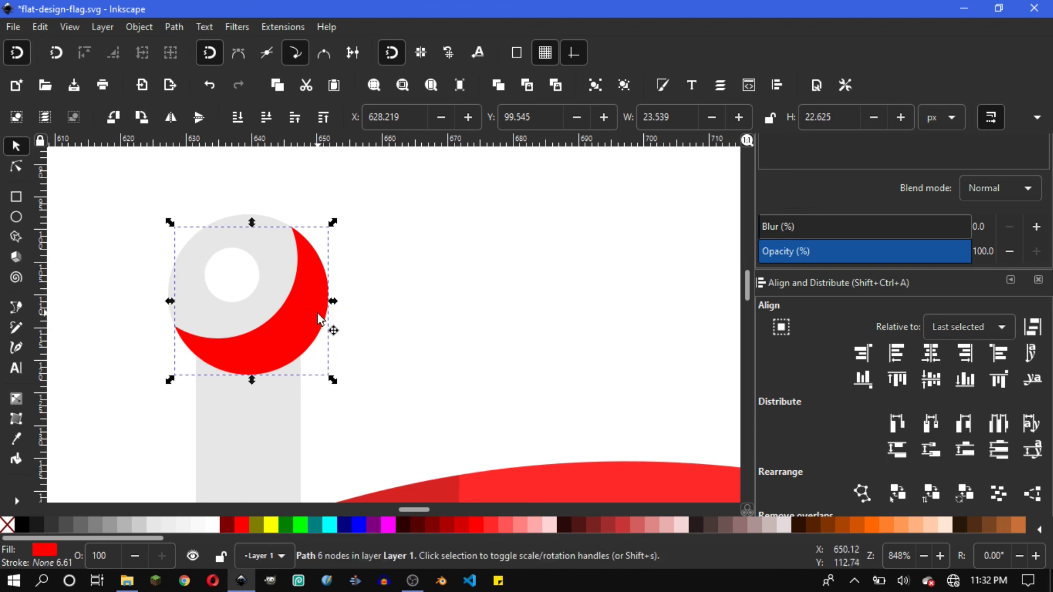
pyautogui.click(27, 525)
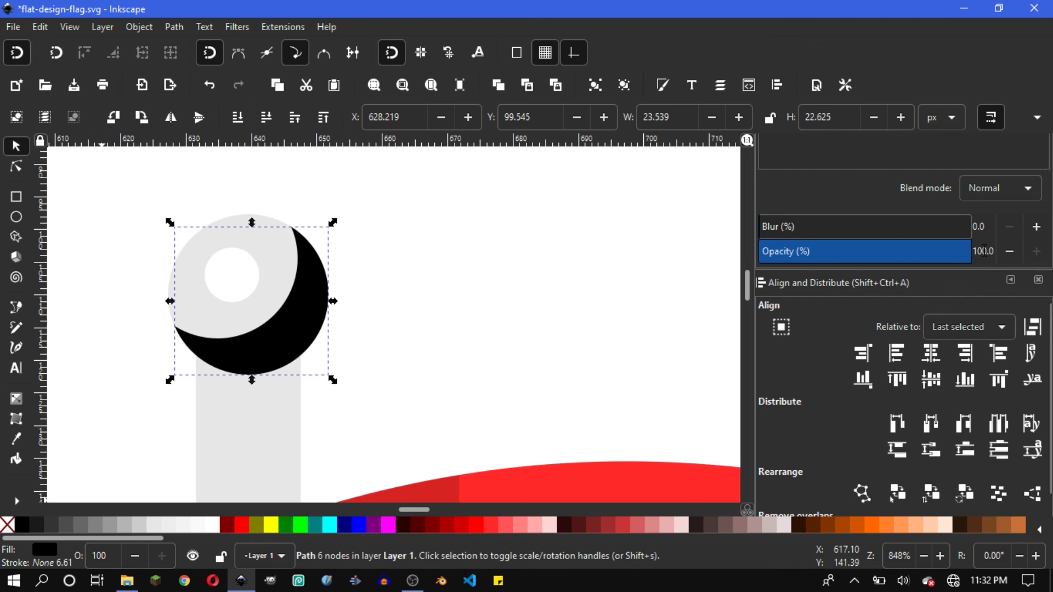
pyautogui.write('15')
pyautogui.press('Return')
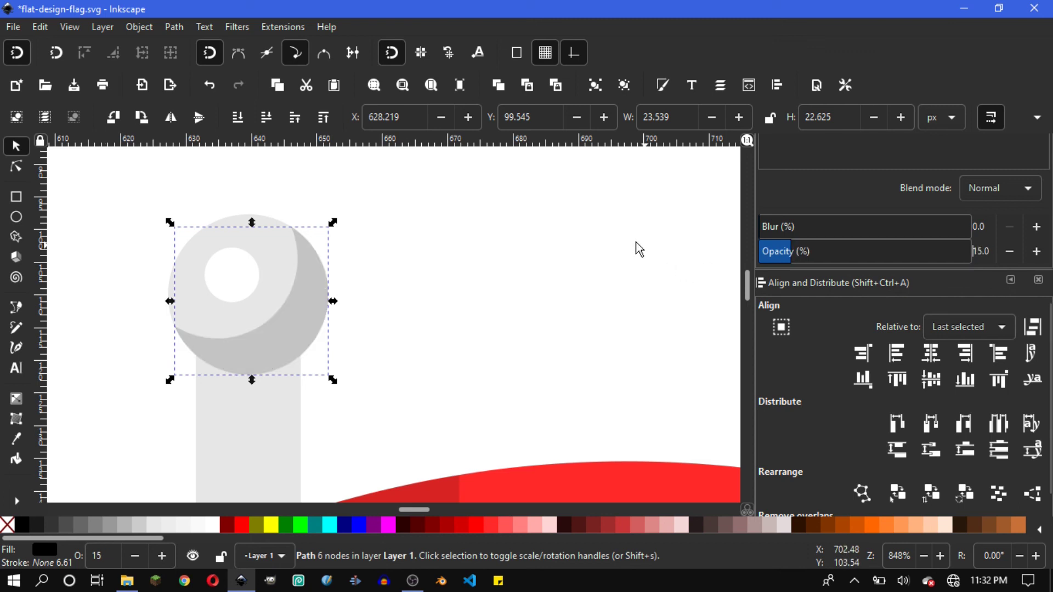
pyautogui.click(453, 243)
# Select the pole copy and narrow it to the pole's right half.
pyautogui.scroll(-3, 452, 284)
pyautogui.scroll(-1, 364, 251)
pyautogui.scroll(-1, 293, 282)
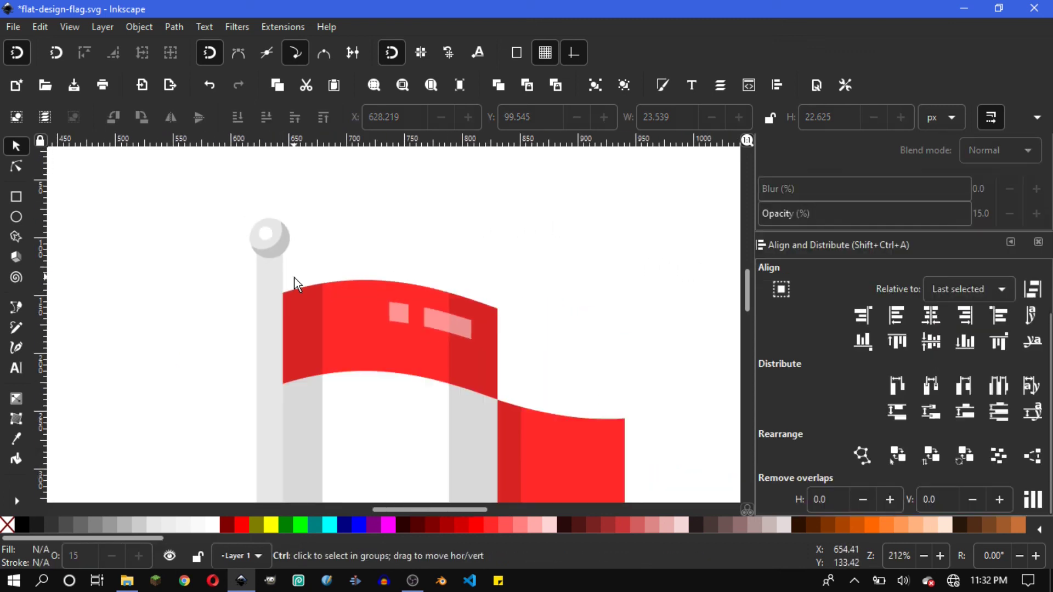
pyautogui.scroll(-1, 291, 282)
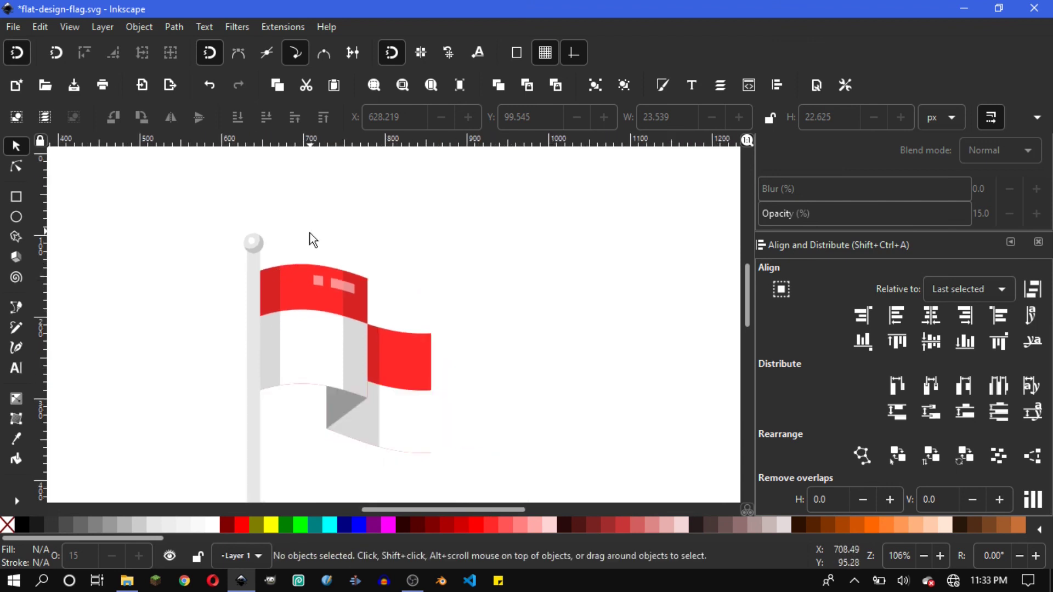
pyautogui.scroll(3, 268, 252)
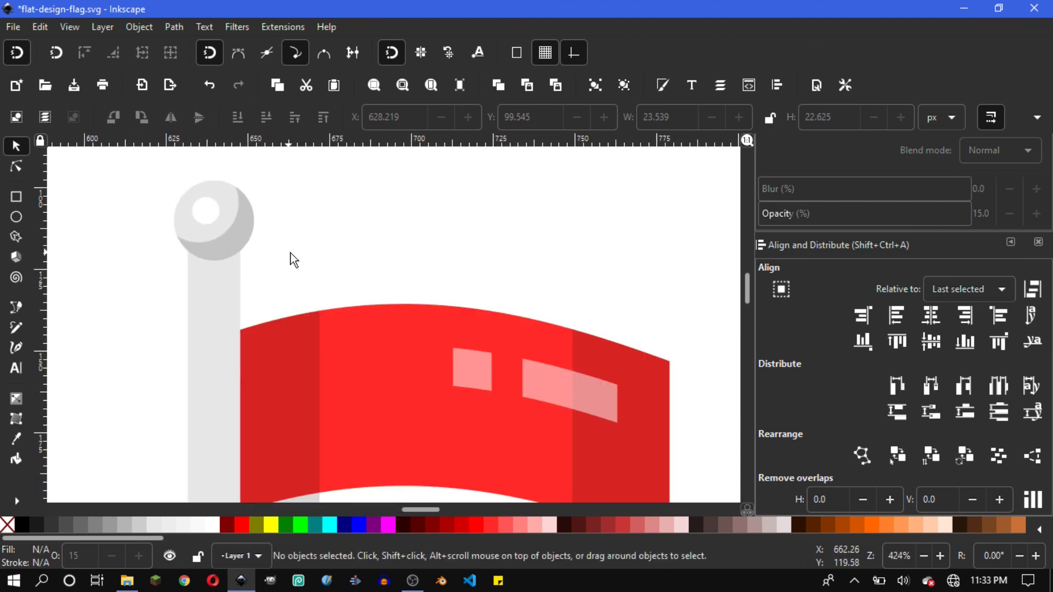
pyautogui.moveTo(291, 258); pyautogui.dragTo(318, 226)
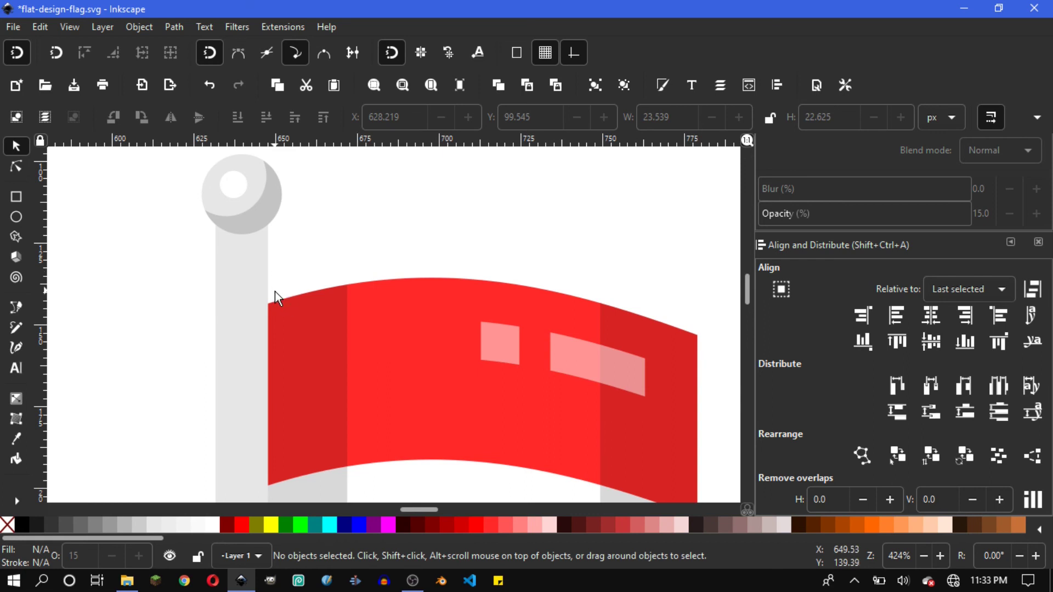
pyautogui.scroll(-1, 318, 241)
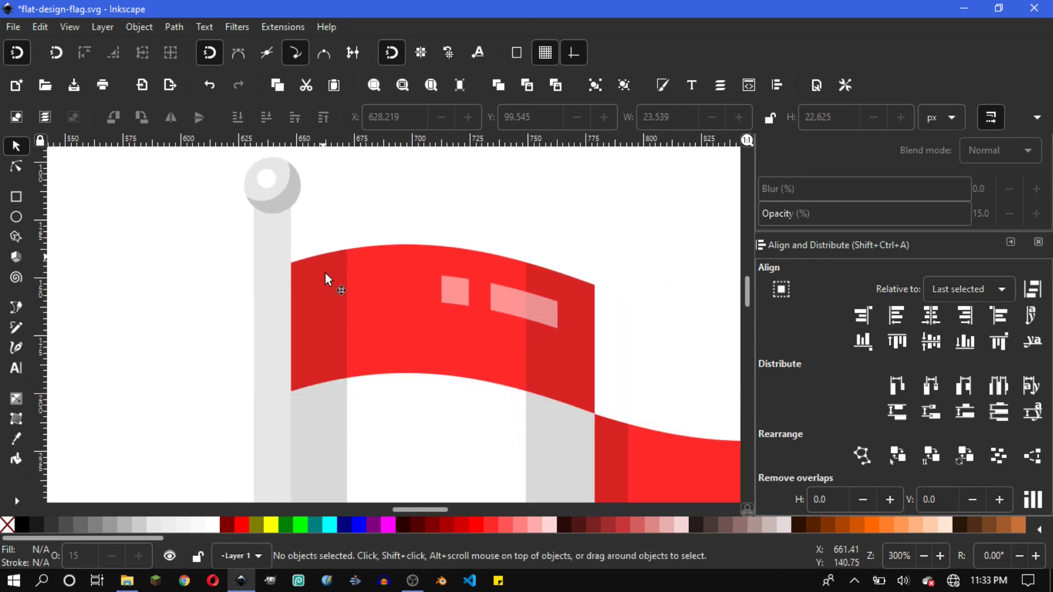
pyautogui.click(279, 246)
pyautogui.press('ctrl')
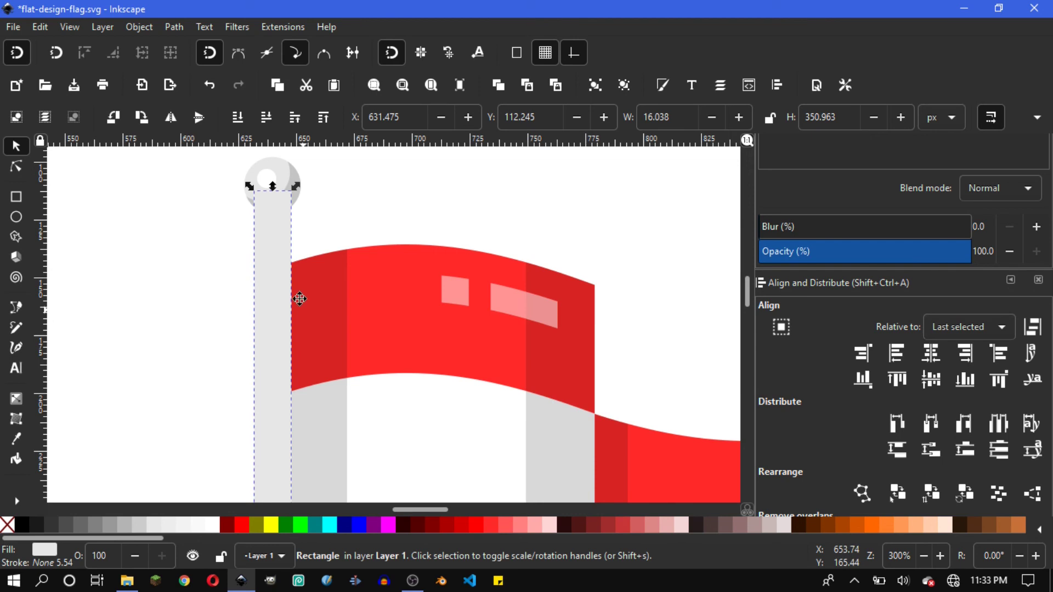
pyautogui.scroll(-4, 309, 216)
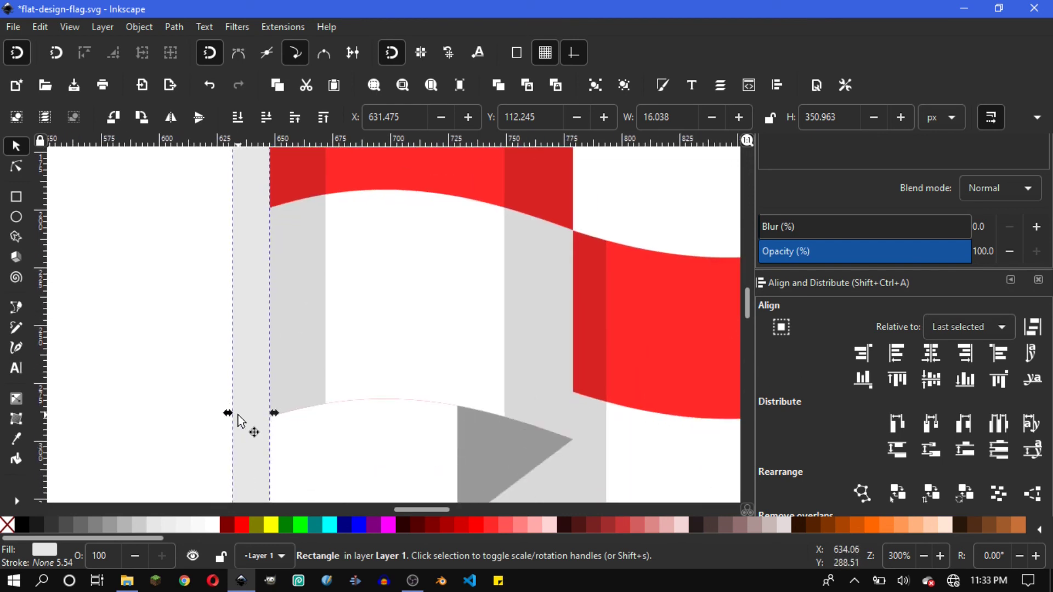
pyautogui.moveTo(228, 412); pyautogui.dragTo(247, 414)
# Fill the narrowed strip black with 15% opacity.
pyautogui.click(25, 524)
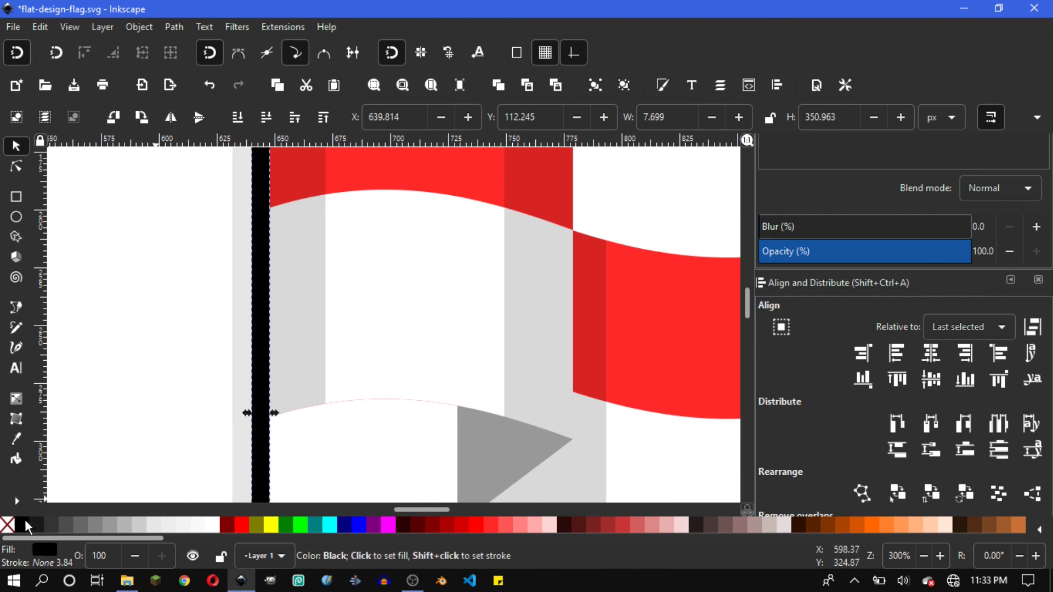
pyautogui.write('15')
pyautogui.press('Return')
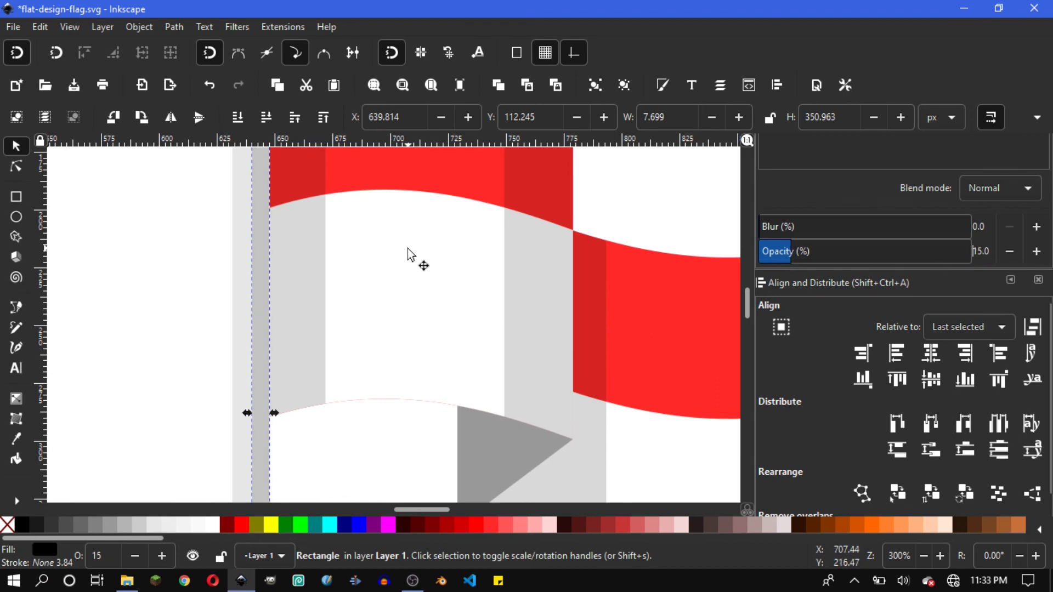
pyautogui.scroll(3, 411, 263)
pyautogui.scroll(3, 383, 265)
pyautogui.scroll(2, 340, 273)
pyautogui.hscroll(-2, 341, 273)
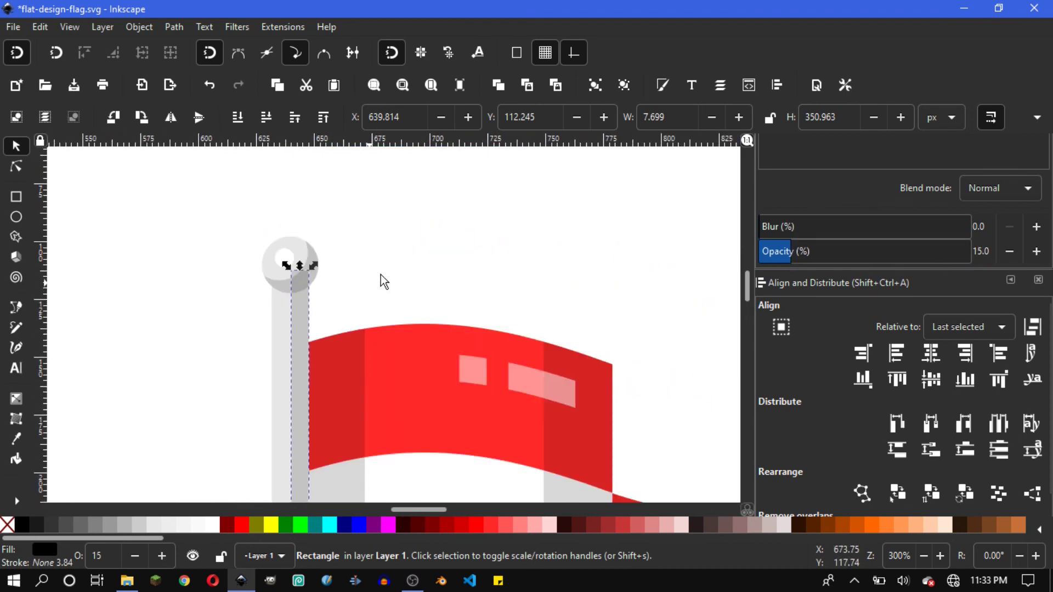
# Duplicate the knob circle and raise the copy above everything.
pyautogui.click(385, 277)
pyautogui.scroll(1, 315, 252)
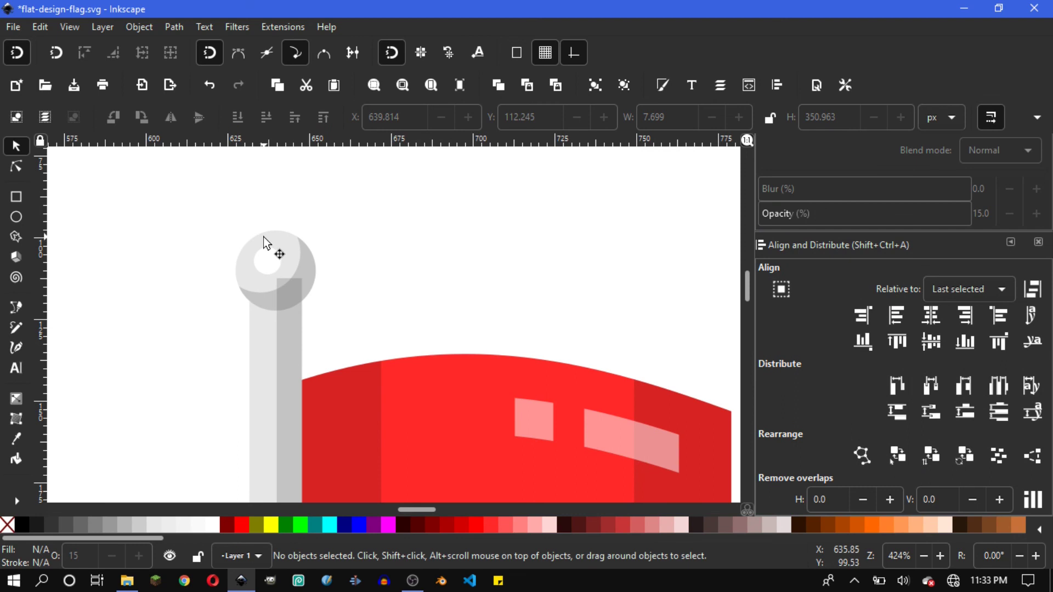
pyautogui.click(272, 256)
pyautogui.press('ctrl')
pyautogui.press('Home')
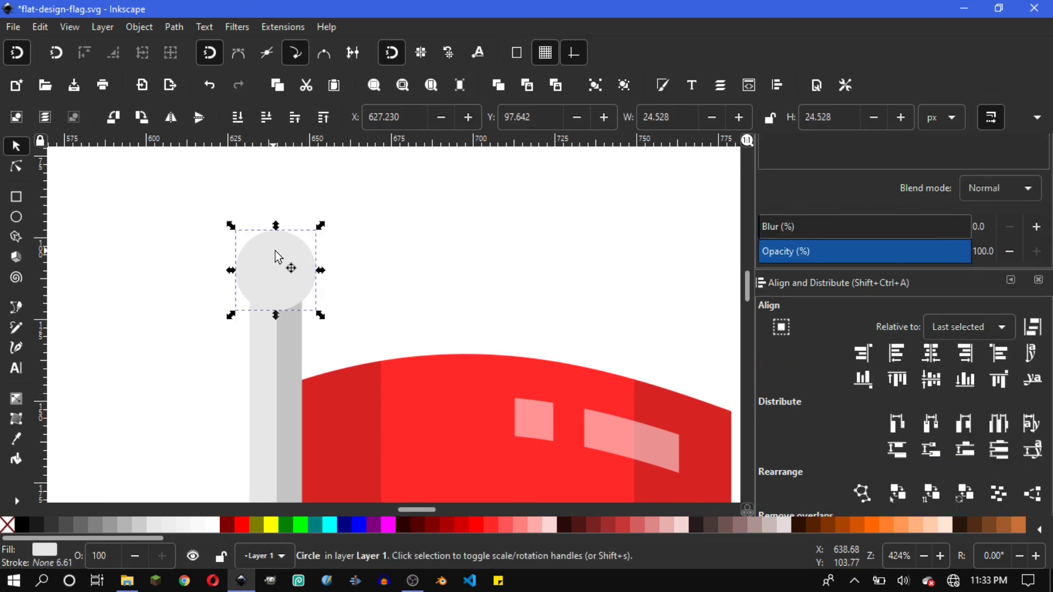
# Cut the circle copy out of the shading strip with Path > Difference.
pyautogui.keyDown('shift'); pyautogui.click(300, 349); pyautogui.keyUp('shift')
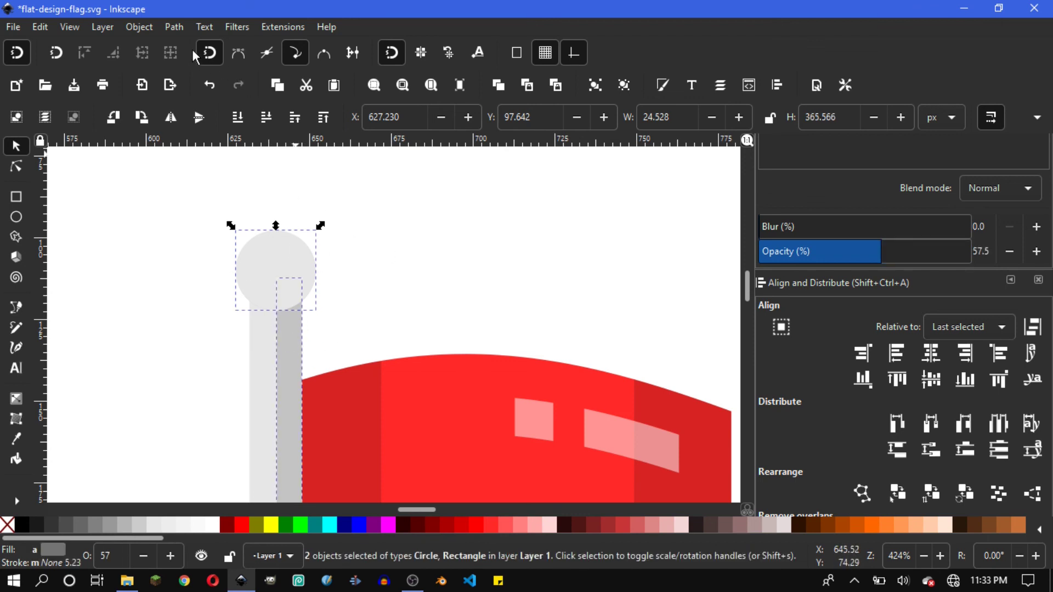
pyautogui.click(174, 26)
pyautogui.click(200, 120)
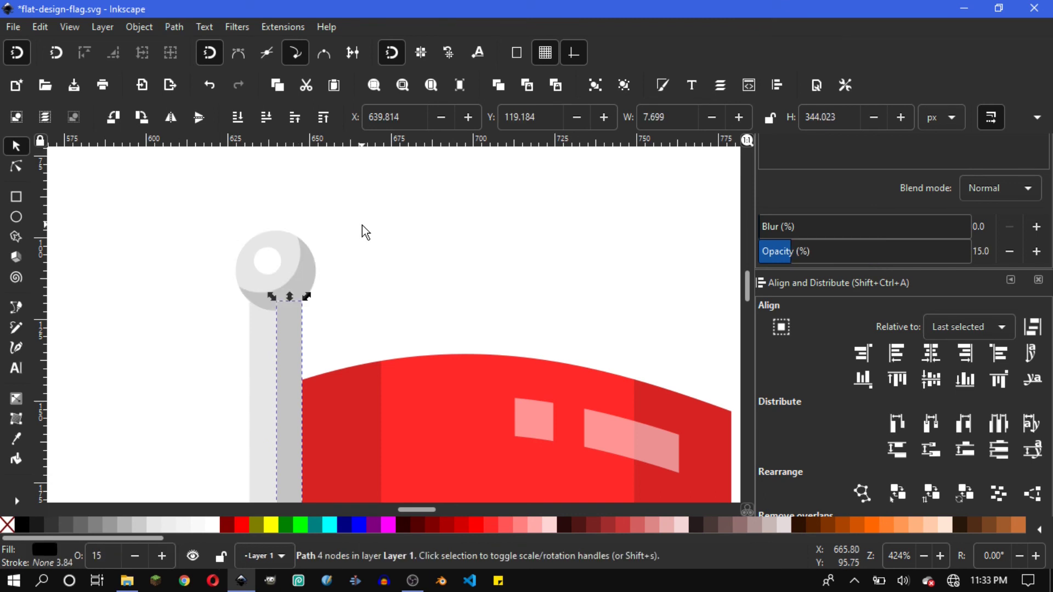
pyautogui.click(377, 244)
pyautogui.keyDown('ctrl'); pyautogui.scroll(1, 291, 328); pyautogui.keyUp('ctrl')
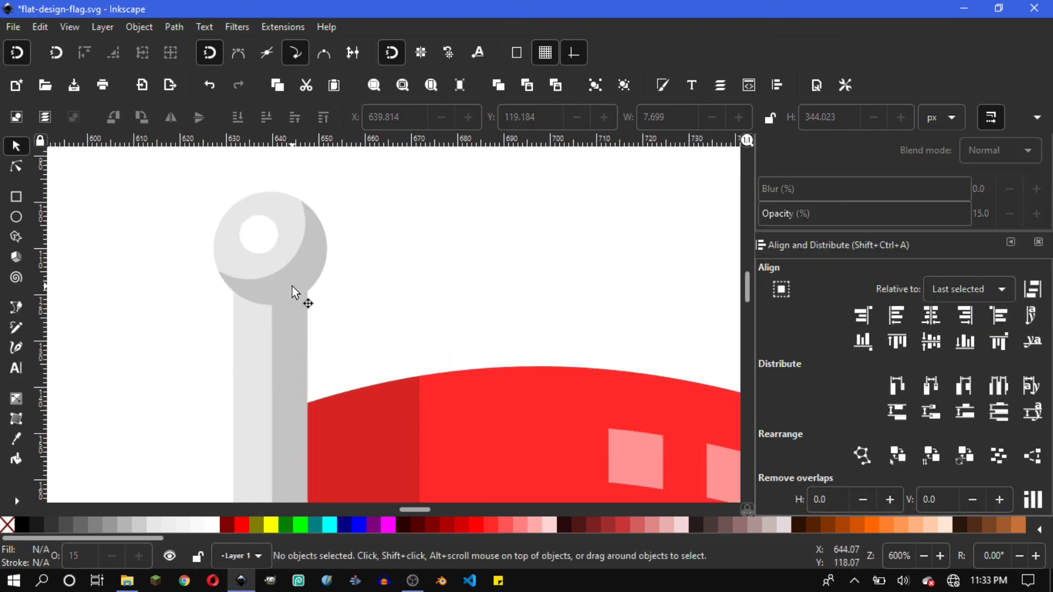
pyautogui.keyDown('ctrl'); pyautogui.scroll(-3, 299, 289); pyautogui.keyUp('ctrl')
pyautogui.keyDown('ctrl'); pyautogui.scroll(-1, 307, 296); pyautogui.keyUp('ctrl')
pyautogui.keyDown('ctrl'); pyautogui.scroll(1, 315, 318); pyautogui.keyUp('ctrl')
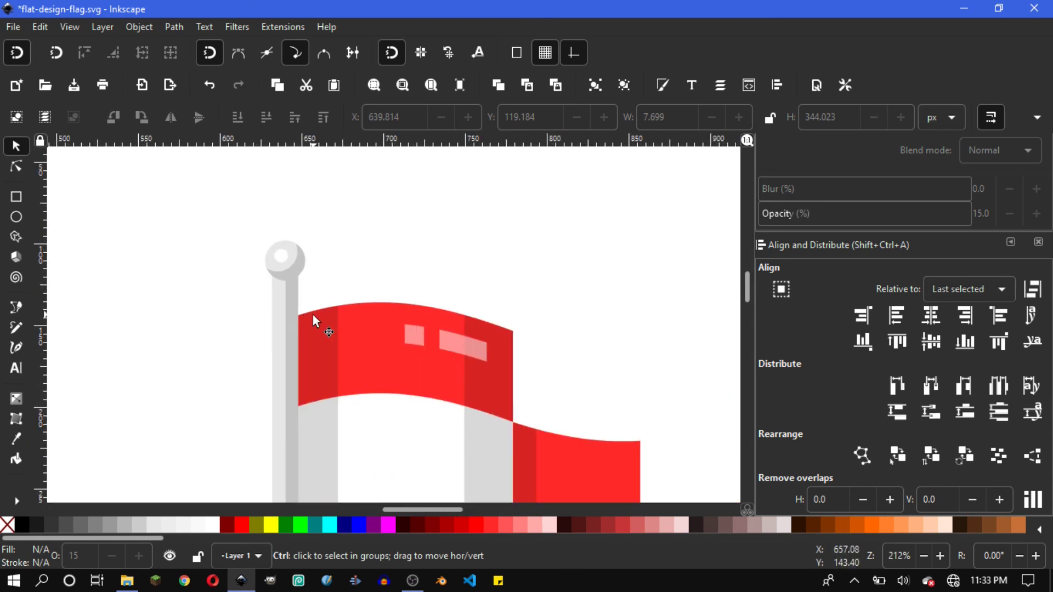
pyautogui.keyDown('ctrl'); pyautogui.scroll(1, 312, 316); pyautogui.keyUp('ctrl')
pyautogui.keyDown('ctrl'); pyautogui.scroll(1, 299, 307); pyautogui.keyUp('ctrl')
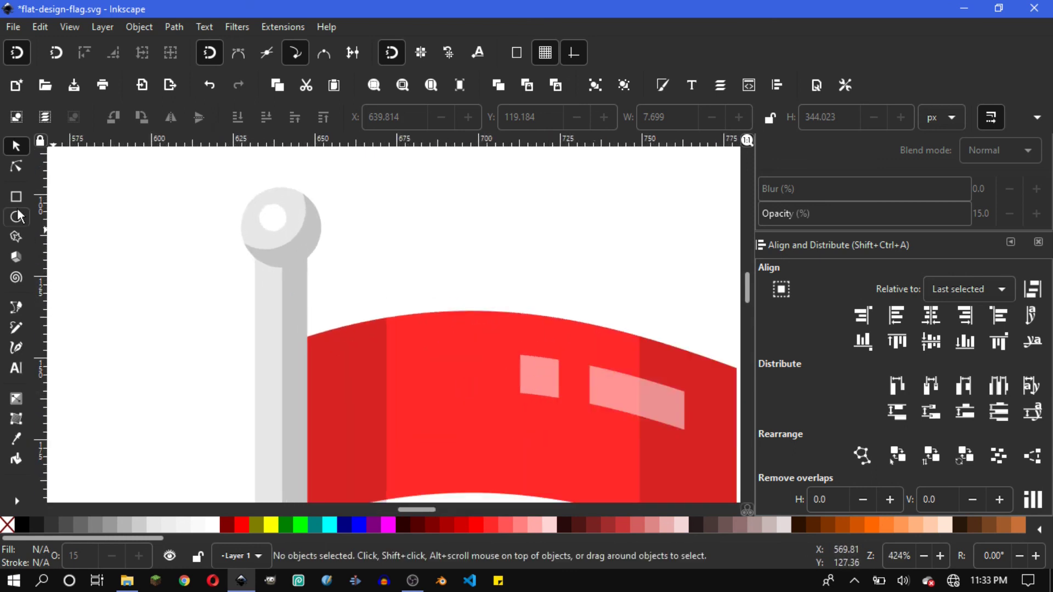
pyautogui.keyDown('ctrl'); pyautogui.scroll(-1, 268, 279); pyautogui.keyUp('ctrl')
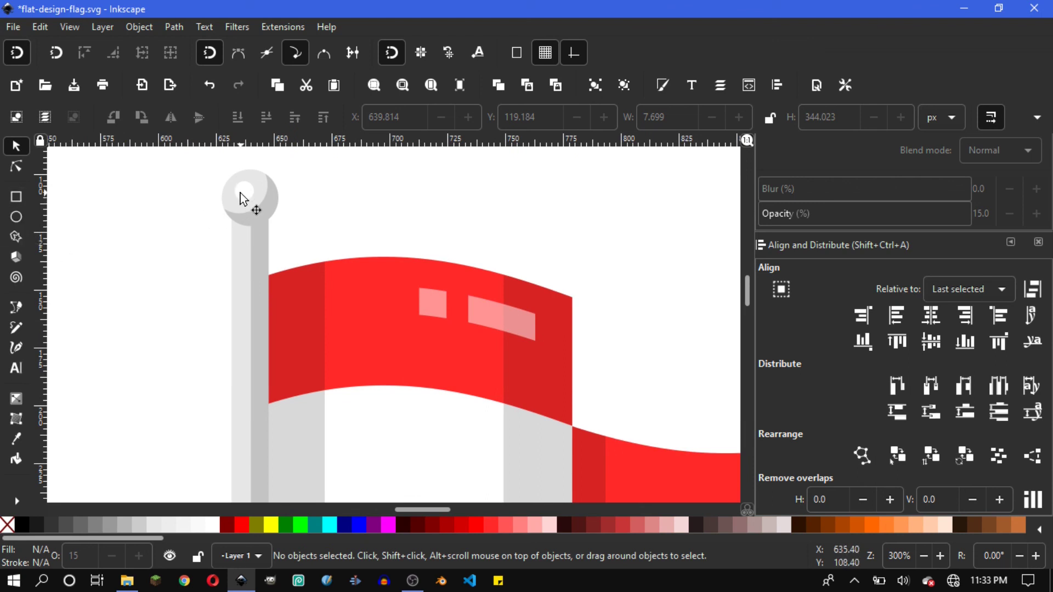
# Draw a thin rectangle on the pole below the knob, white at full opacity.
pyautogui.click(257, 195)
pyautogui.press('Escape')
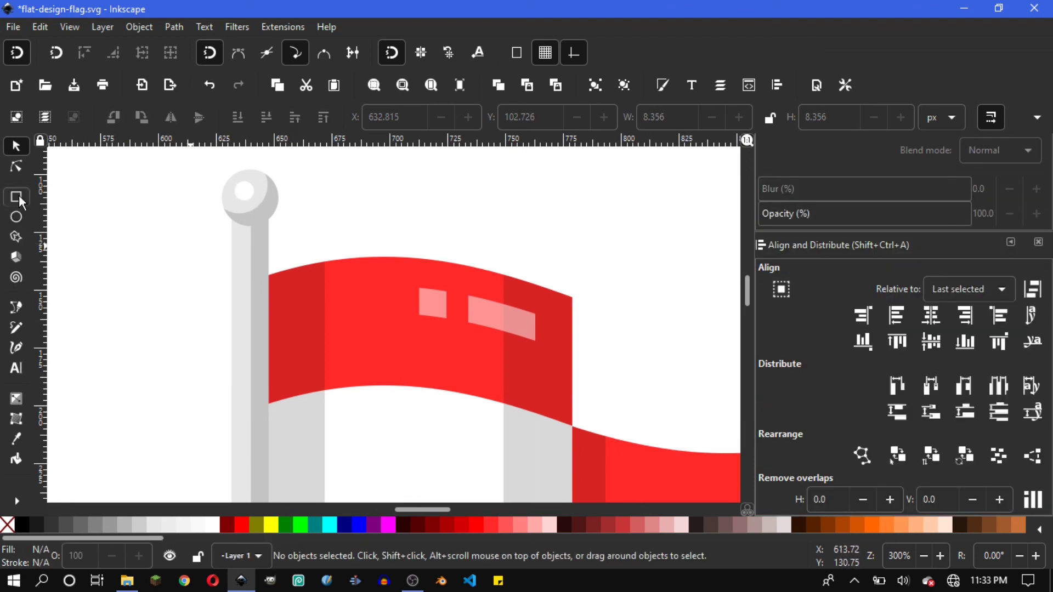
pyautogui.click(18, 195)
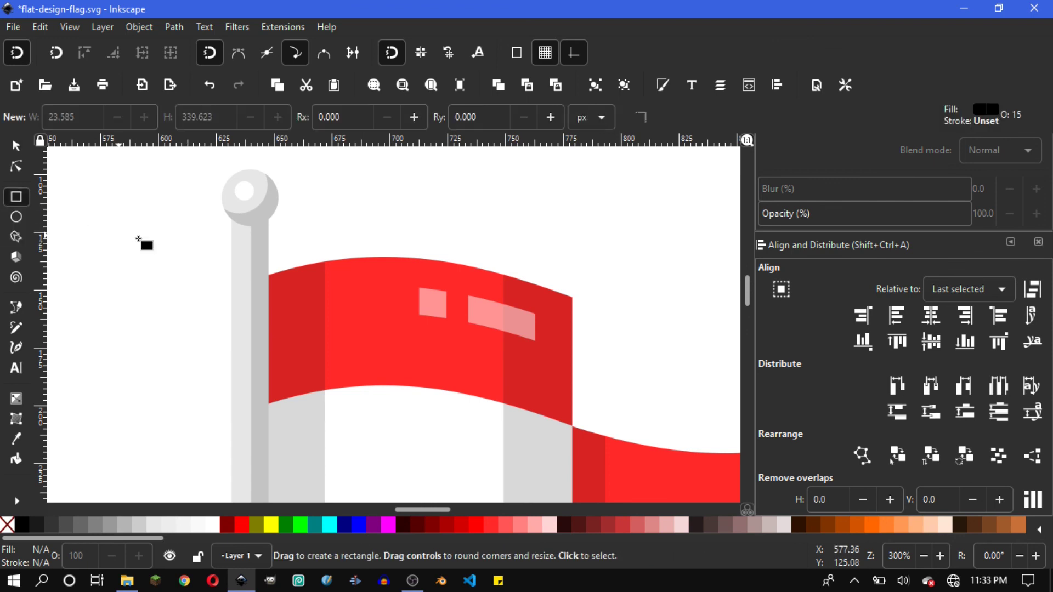
pyautogui.keyDown('ctrl'); pyautogui.scroll(1, 233, 251); pyautogui.keyUp('ctrl')
pyautogui.moveTo(250, 242)
pyautogui.mouseDown()
pyautogui.moveTo(267, 349)
pyautogui.moveTo(268, 331)
pyautogui.mouseUp()
pyautogui.click(212, 525)
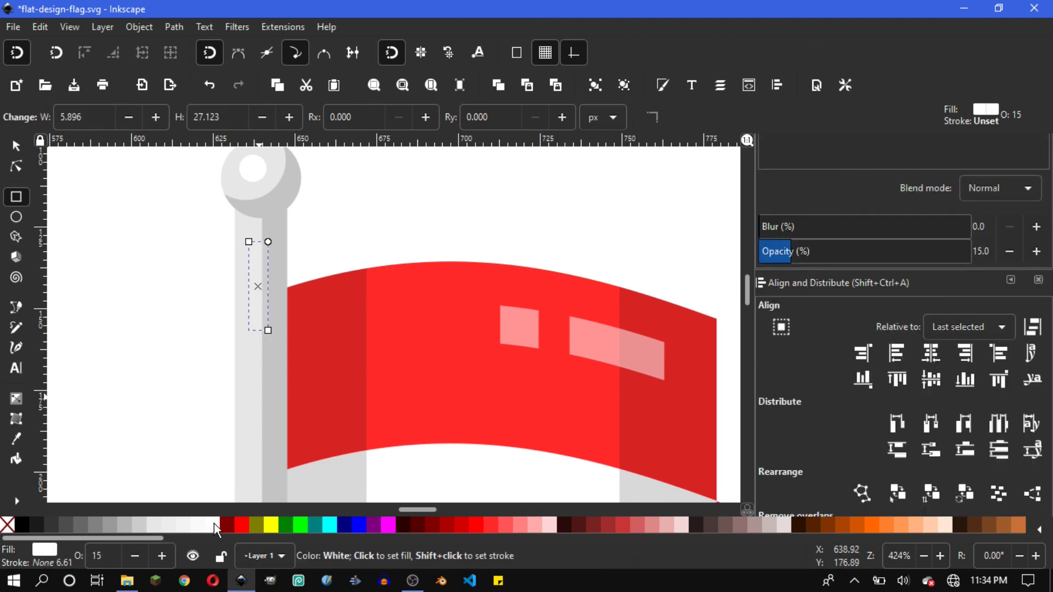
pyautogui.moveTo(926, 249); pyautogui.dragTo(986, 249)
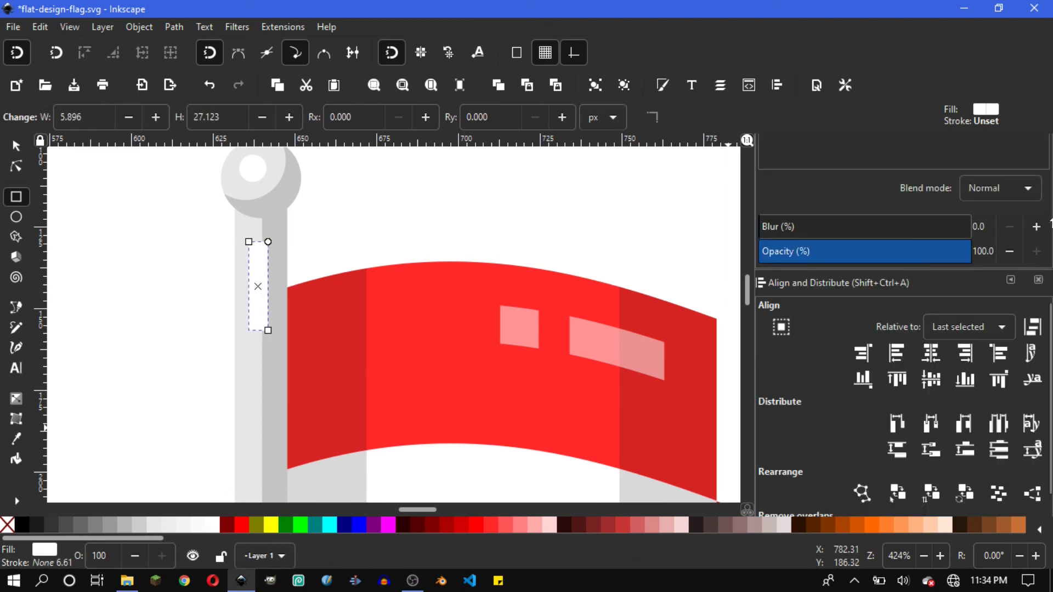
# Shorten the white rectangle from the bottom and move it down the pole.
pyautogui.click(16, 146)
pyautogui.moveTo(257, 332); pyautogui.dragTo(257, 281)
pyautogui.keyDown('ctrl'); pyautogui.scroll(-1, 293, 239); pyautogui.keyUp('ctrl')
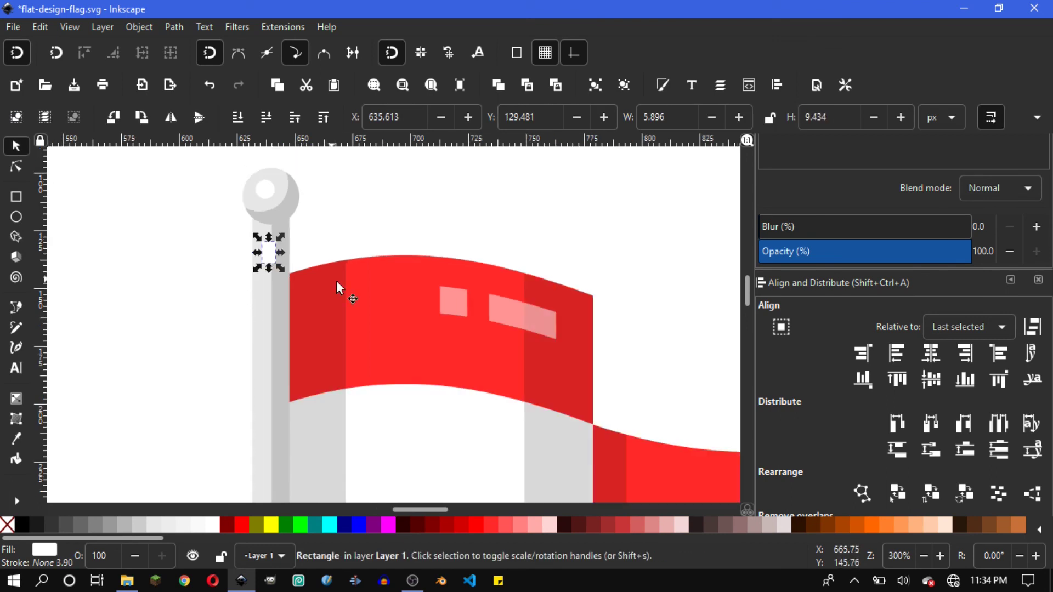
pyautogui.moveTo(336, 281); pyautogui.dragTo(291, 259)
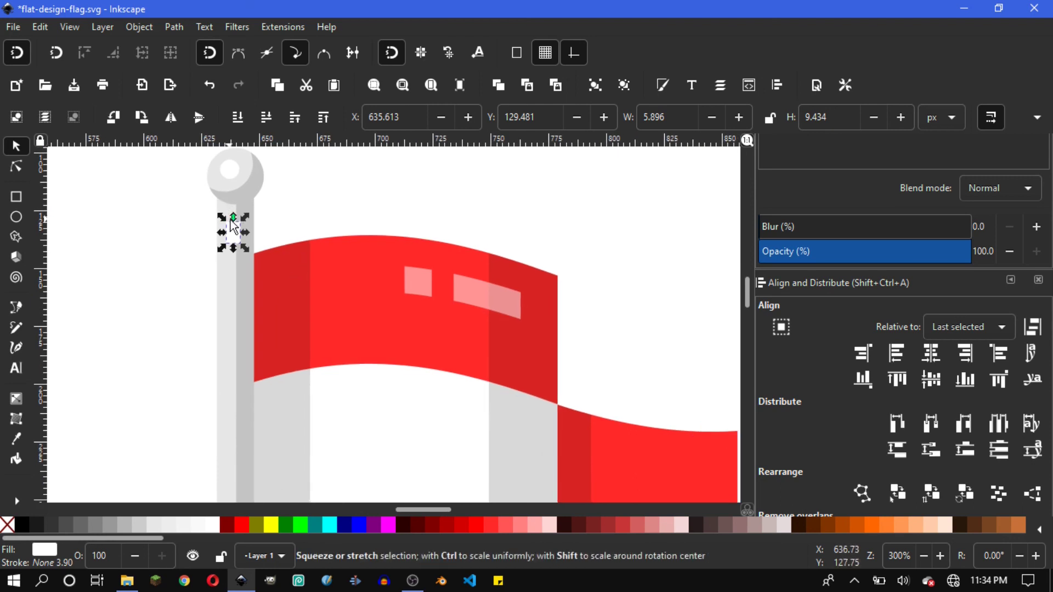
pyautogui.moveTo(232, 230); pyautogui.dragTo(233, 258)
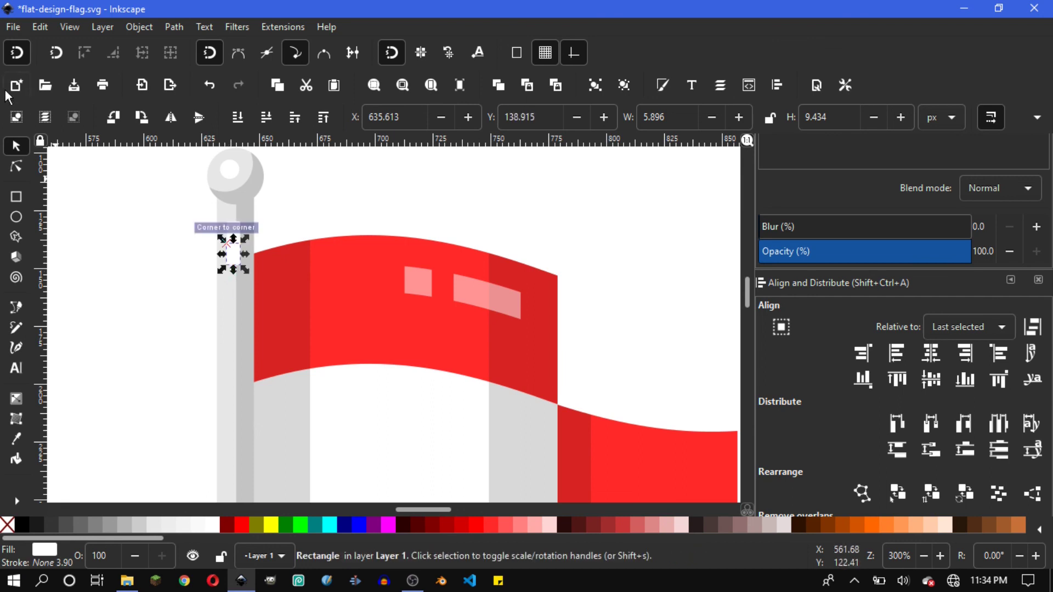
# Turn off snapping and nudge the white rectangle further down the pole.
pyautogui.click(16, 54)
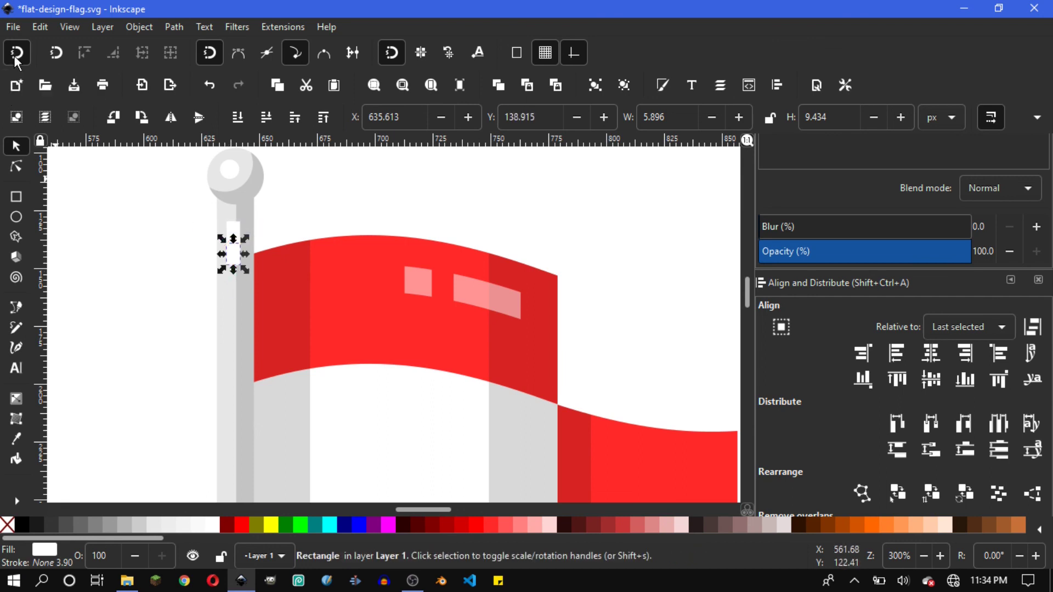
pyautogui.keyDown('ctrl'); pyautogui.scroll(1, 266, 270); pyautogui.keyUp('ctrl')
pyautogui.moveTo(230, 253); pyautogui.dragTo(230, 265)
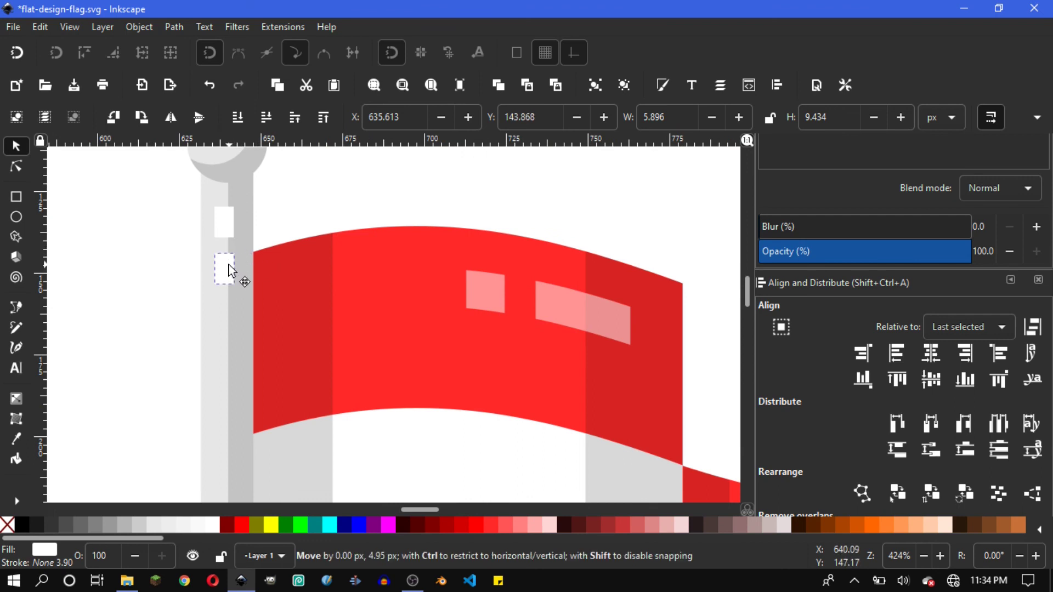
pyautogui.click(303, 225)
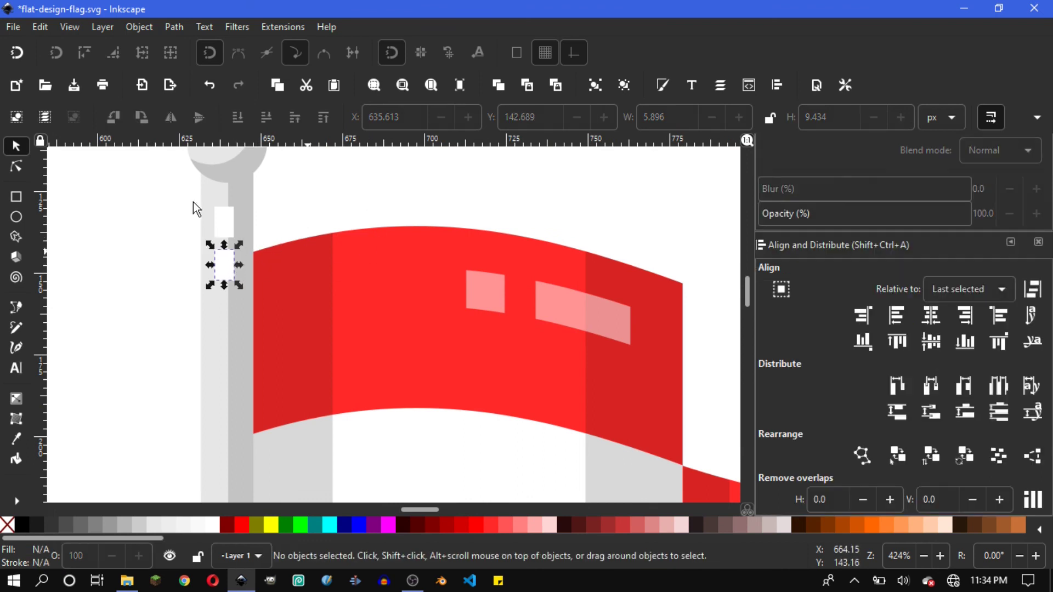
# Stretch the small white rectangle taller down the pole.
pyautogui.click(233, 273)
pyautogui.keyDown('ctrl'); pyautogui.scroll(-1, 233, 273); pyautogui.keyUp('ctrl')
pyautogui.keyDown('ctrl'); pyautogui.scroll(-1, 215, 265); pyautogui.keyUp('ctrl')
pyautogui.moveTo(186, 236); pyautogui.dragTo(186, 381)
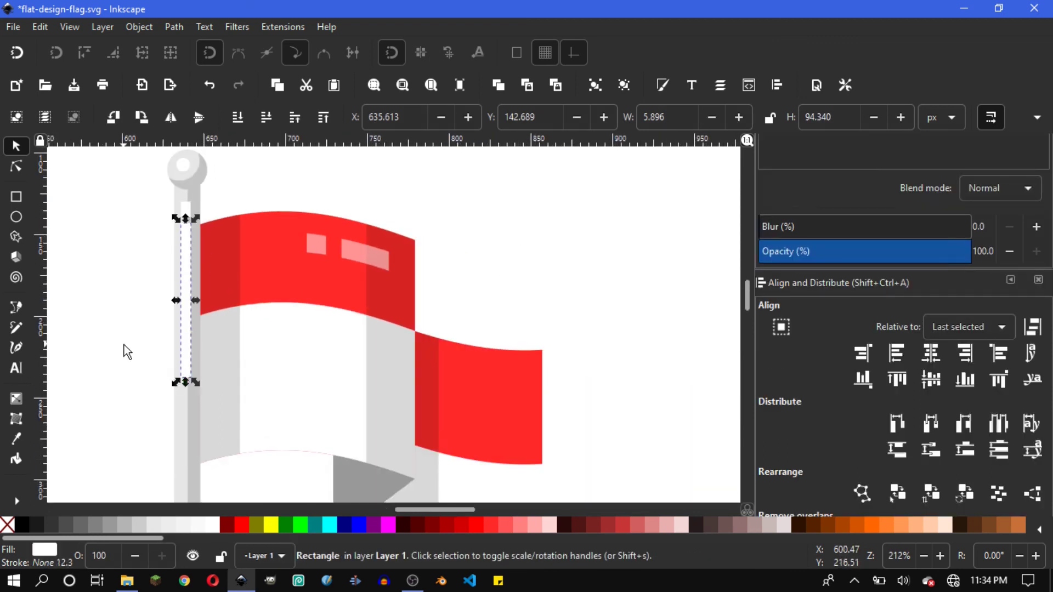
pyautogui.keyDown('ctrl'); pyautogui.scroll(-2, 232, 242); pyautogui.keyUp('ctrl')
pyautogui.press('Escape')
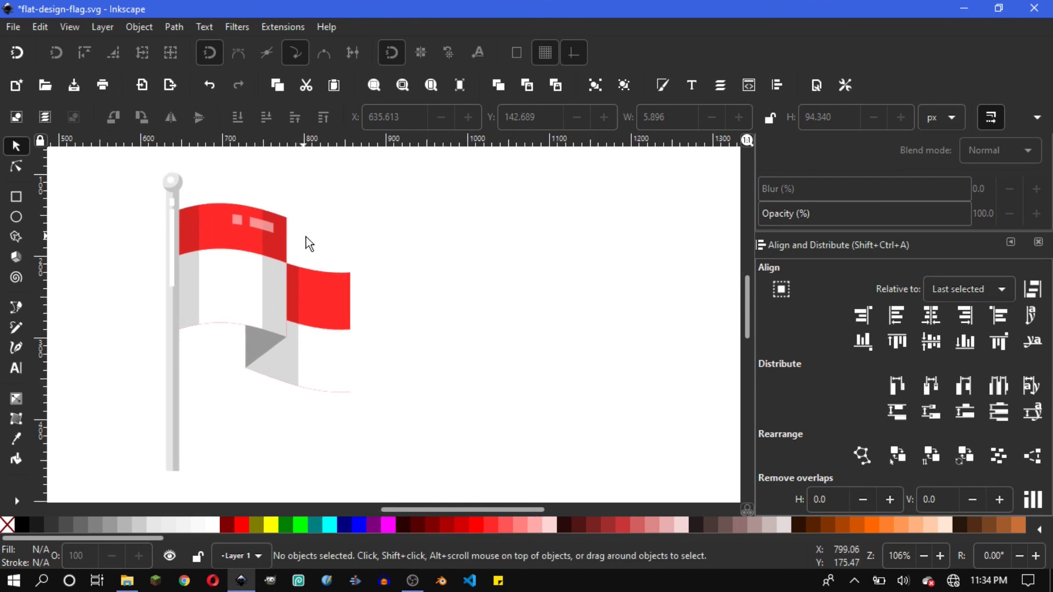
# Move the pole's white highlight strip slightly lower.
pyautogui.hscroll(-4, 288, 252)
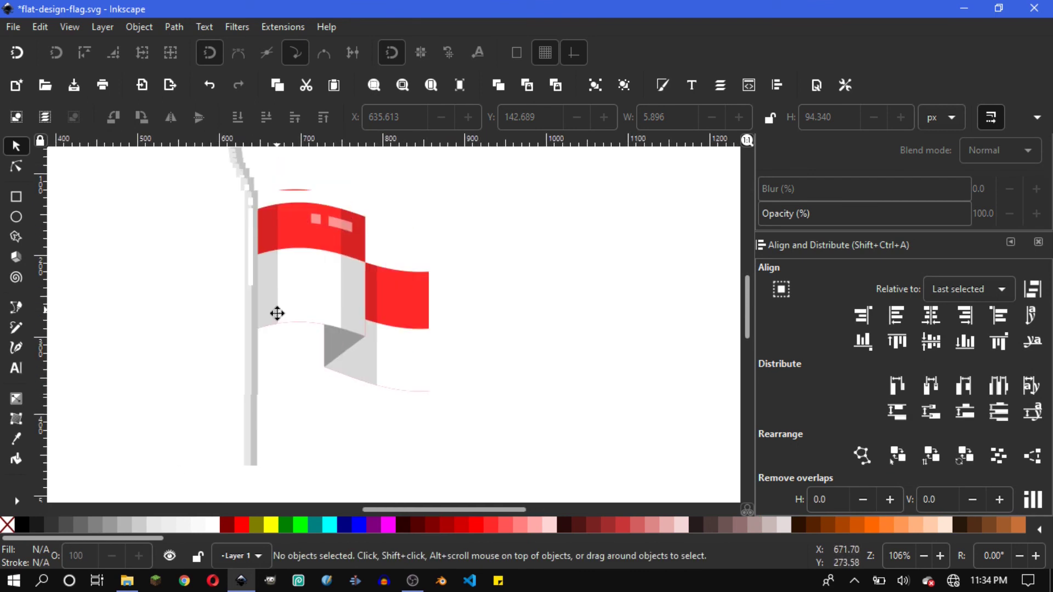
pyautogui.moveTo(295, 266); pyautogui.dragTo(246, 252)
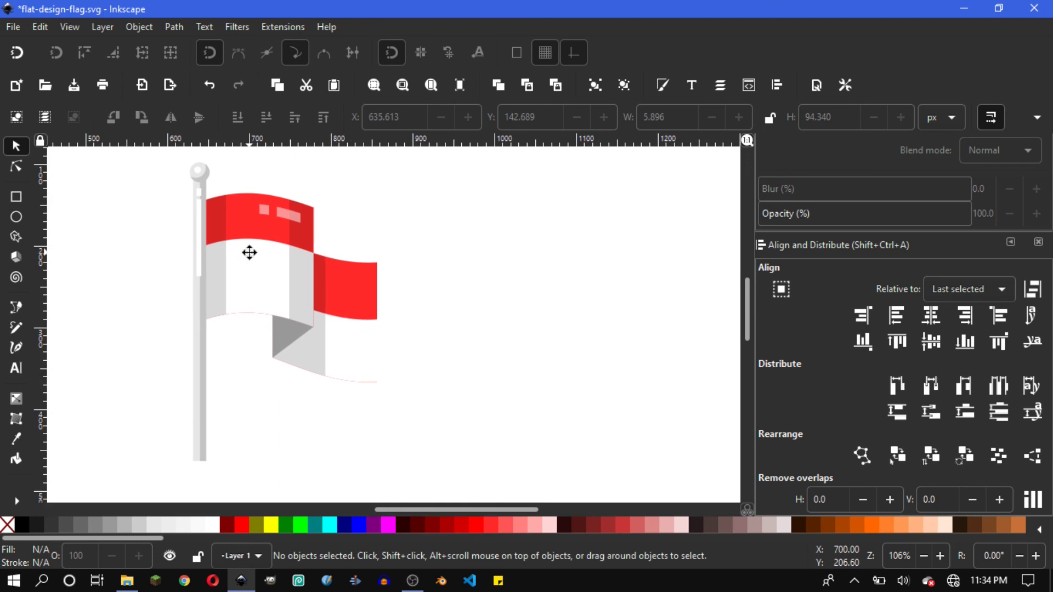
pyautogui.keyDown('ctrl'); pyautogui.scroll(3, 224, 213); pyautogui.keyUp('ctrl')
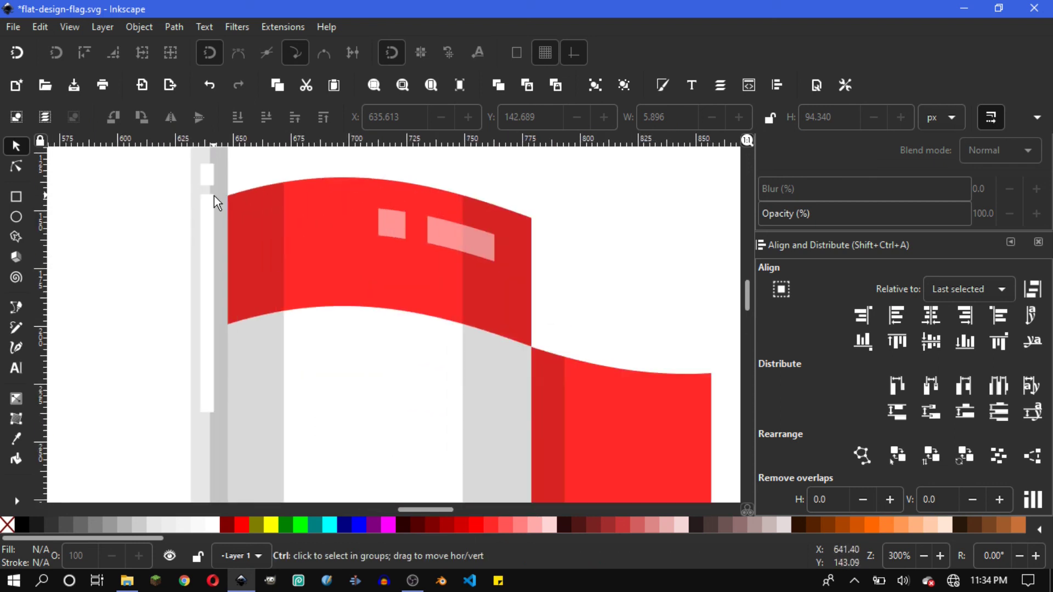
pyautogui.keyDown('ctrl'); pyautogui.scroll(2, 214, 196); pyautogui.keyUp('ctrl')
pyautogui.keyDown('ctrl'); pyautogui.click(207, 210); pyautogui.keyUp('ctrl')
pyautogui.moveTo(208, 210); pyautogui.dragTo(207, 242)
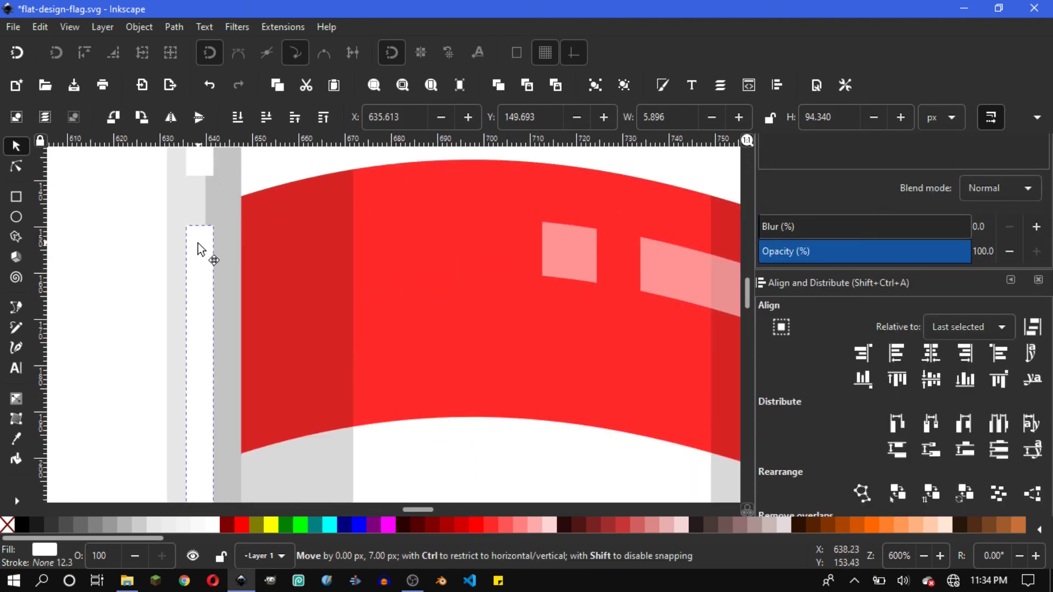
pyautogui.click(155, 226)
pyautogui.keyDown('ctrl'); pyautogui.scroll(-5, 264, 225); pyautogui.keyUp('ctrl')
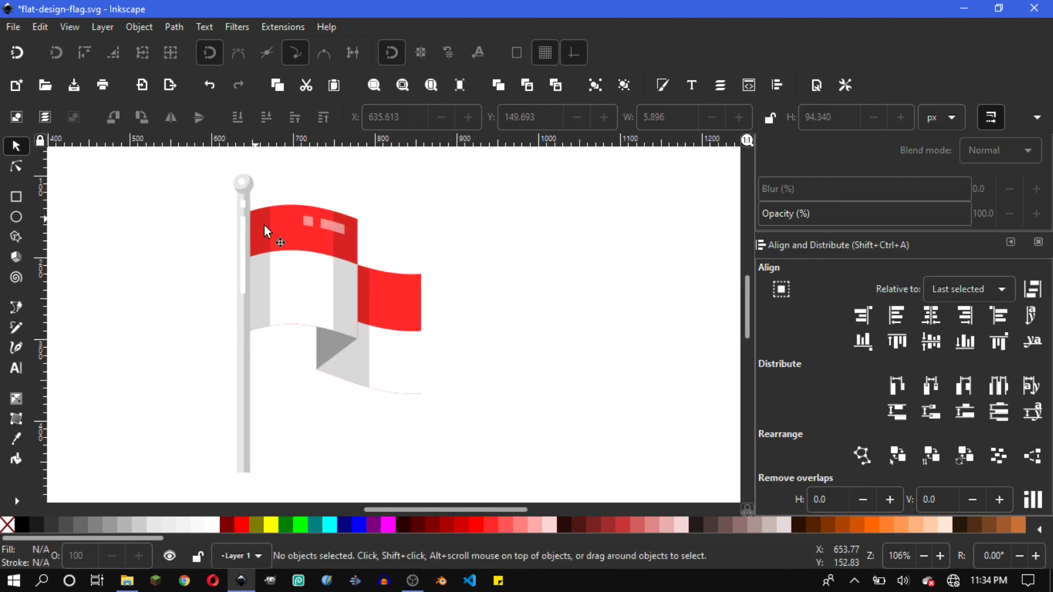
pyautogui.keyDown('ctrl'); pyautogui.scroll(-1, 264, 225); pyautogui.keyUp('ctrl')
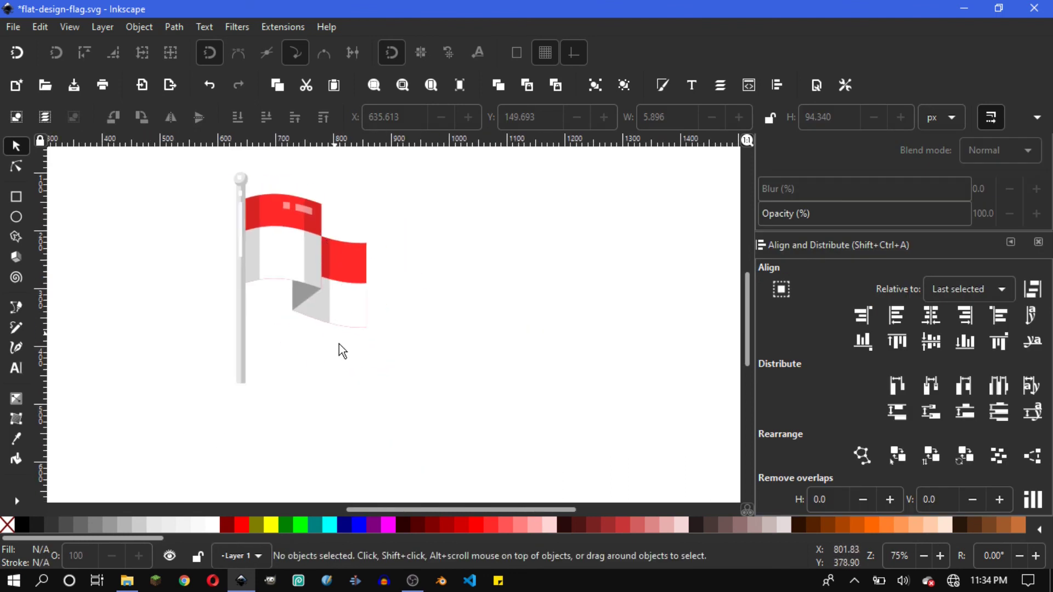
# Group all eight flag and pole objects and rotate the group about 10° counter-clockwise.
pyautogui.press('ctrl')
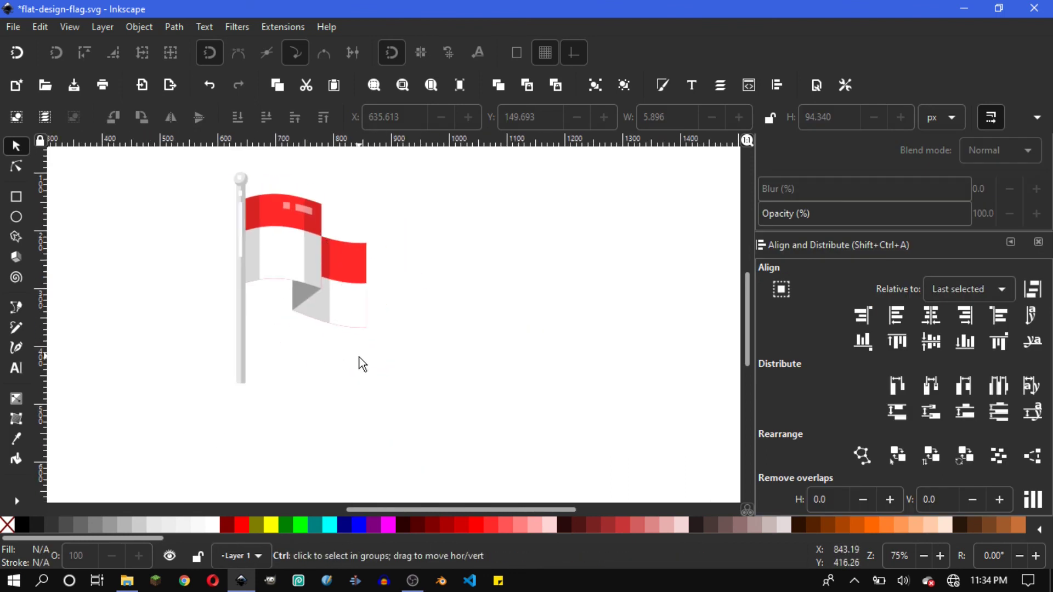
pyautogui.hotkey('ctrl', 'a')
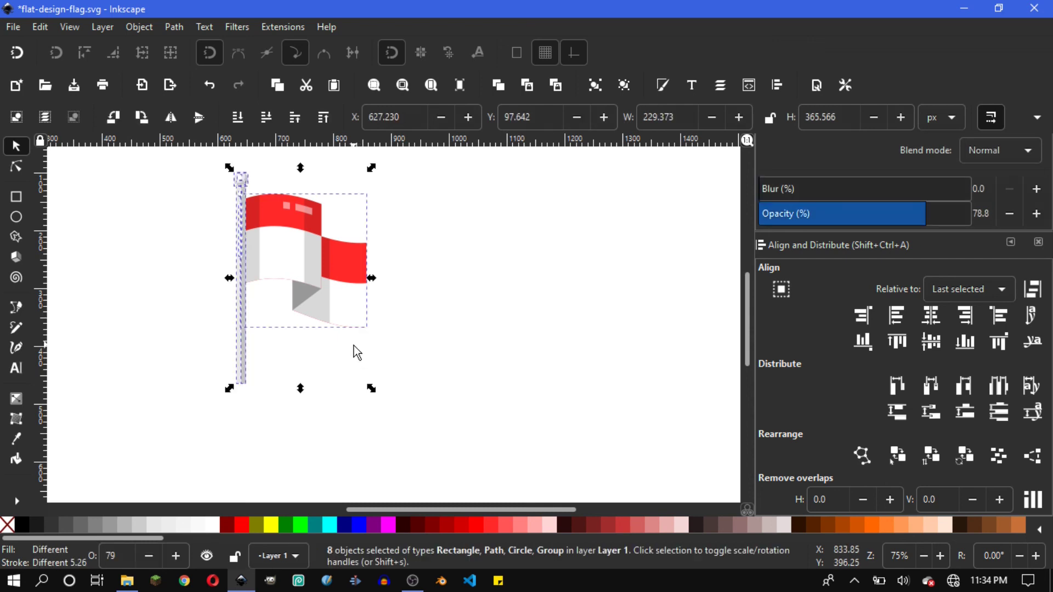
pyautogui.press('ctrl')
pyautogui.hotkey('ctrl', 'g')
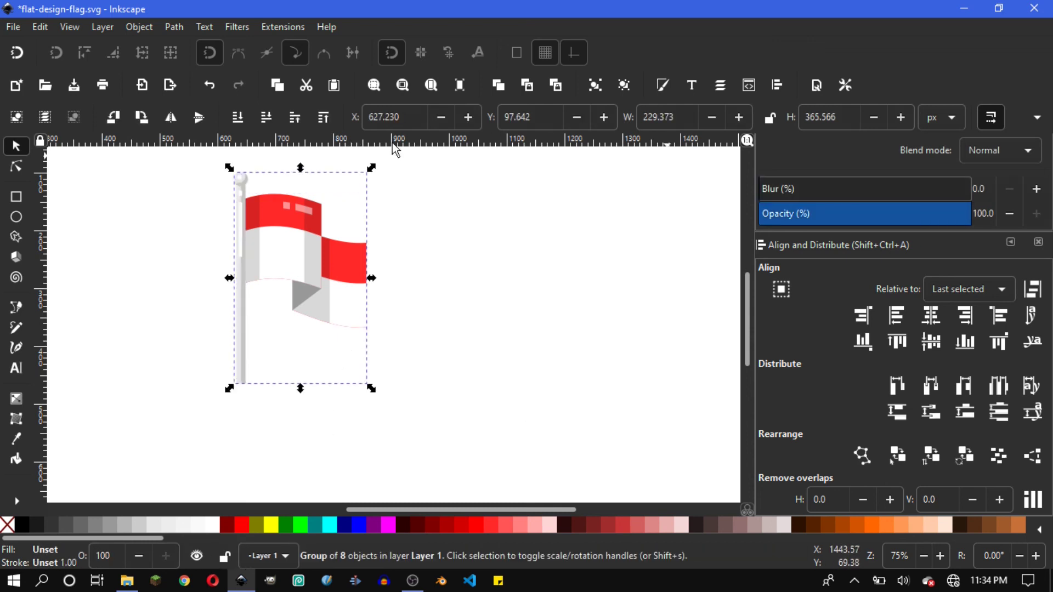
pyautogui.click(316, 266)
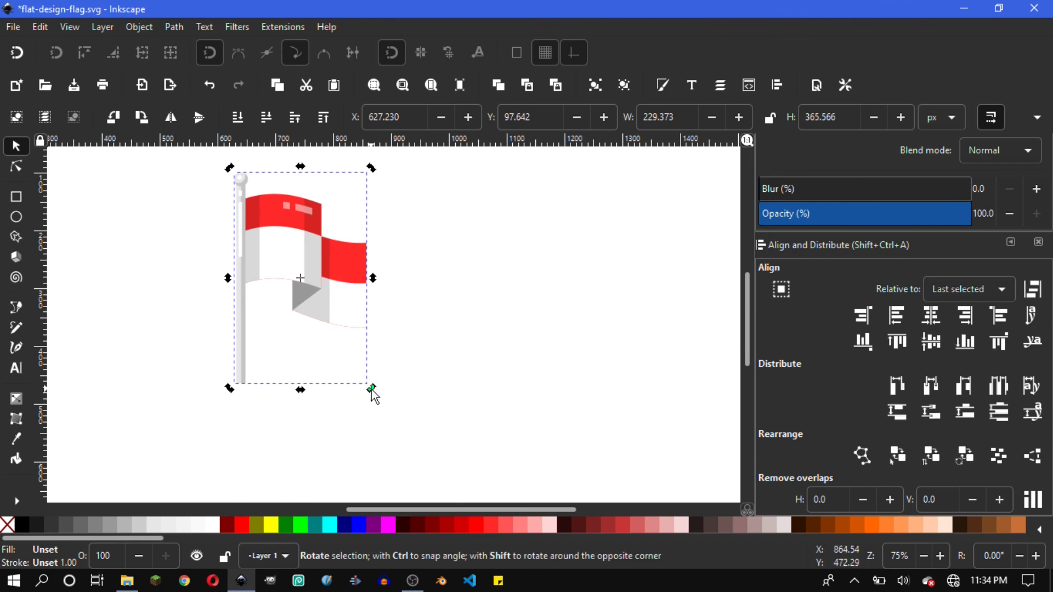
pyautogui.moveTo(372, 389); pyautogui.dragTo(392, 369)
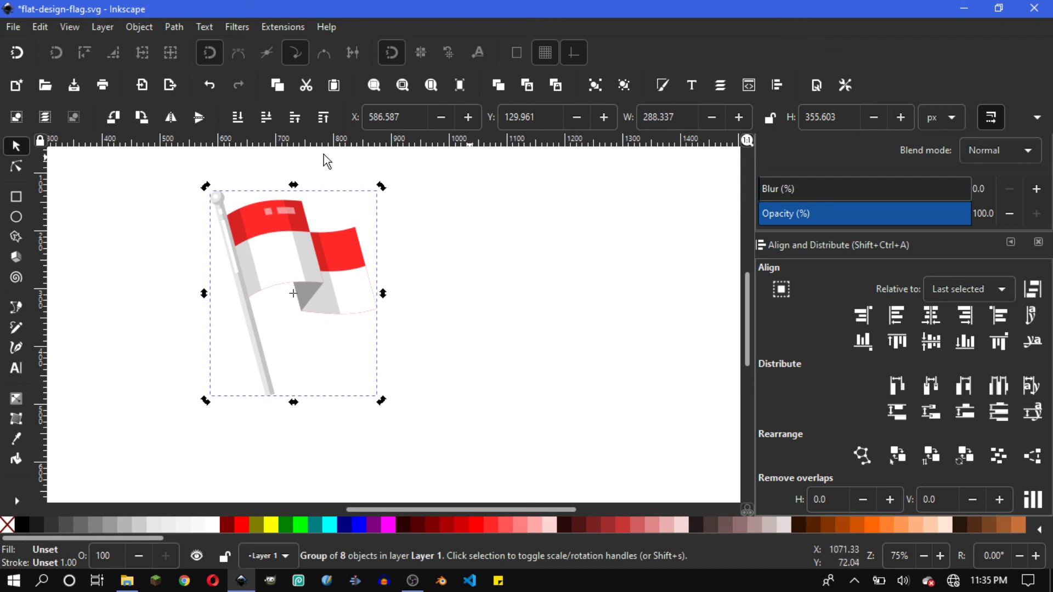
pyautogui.click(392, 357)
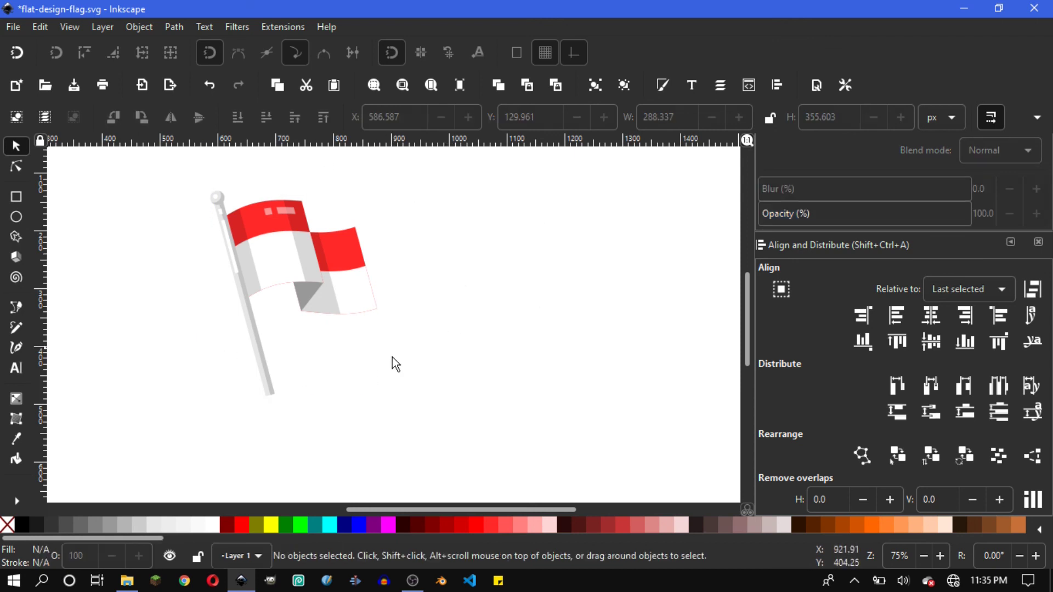
# Draw a large square over the flag, send it to the bottom, and fill it orange.
pyautogui.click(16, 197)
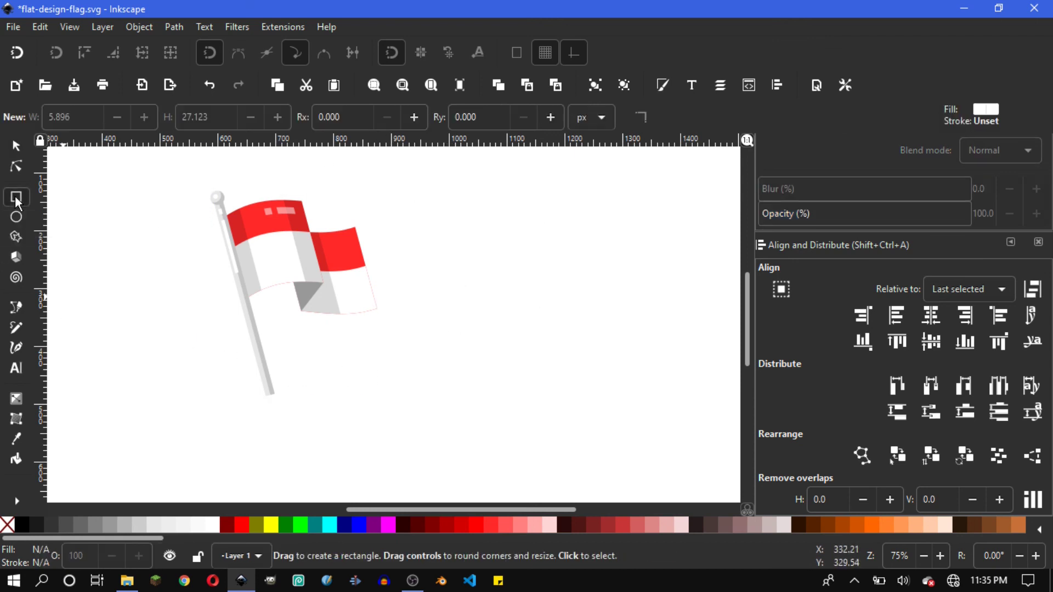
pyautogui.keyDown('ctrl'); pyautogui.scroll(-1, 311, 225); pyautogui.keyUp('ctrl')
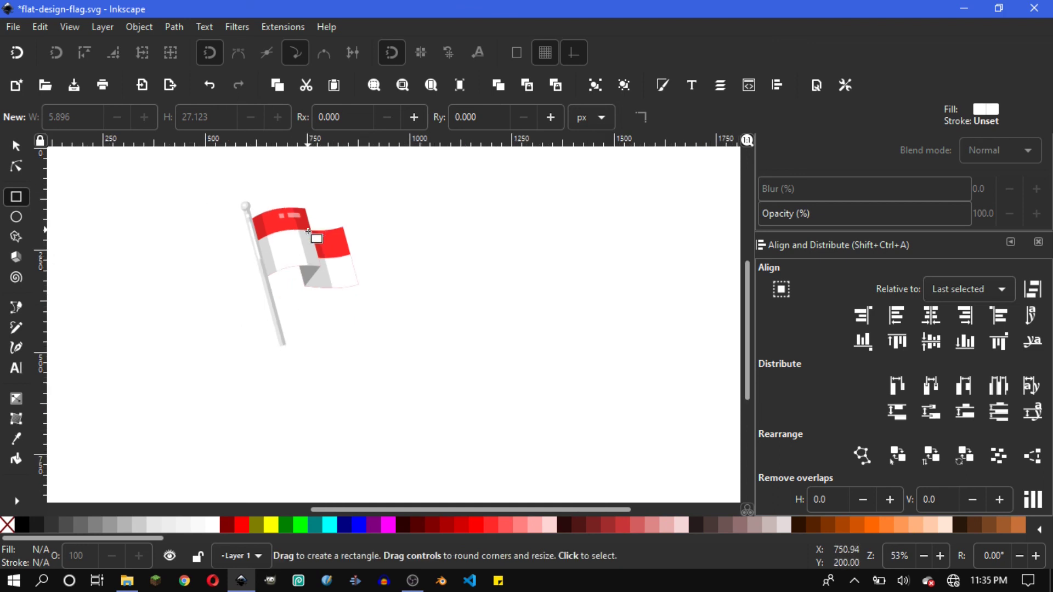
pyautogui.moveTo(310, 253); pyautogui.dragTo(409, 359)
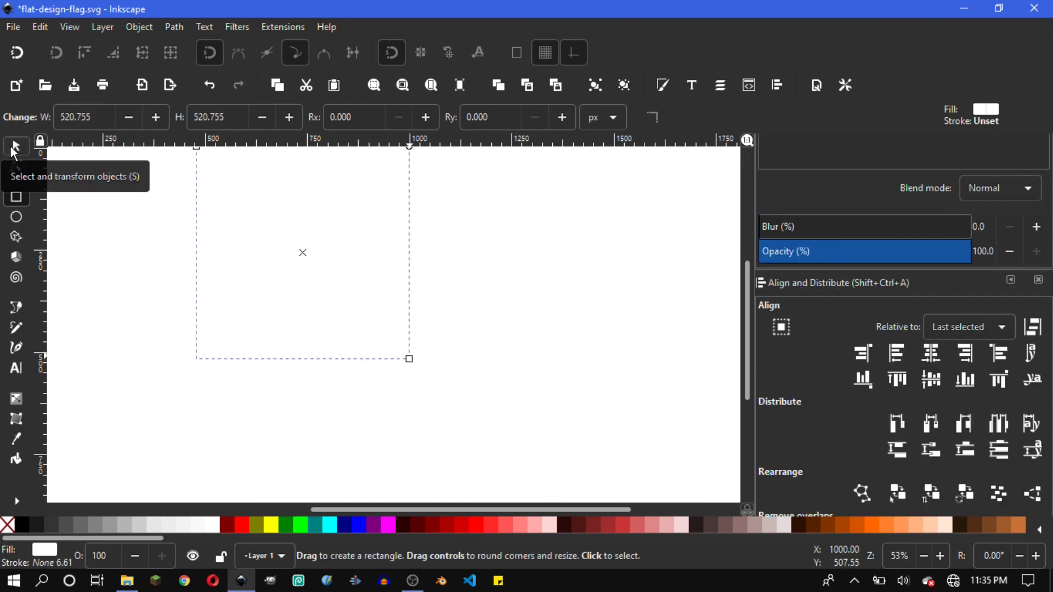
pyautogui.click(15, 146)
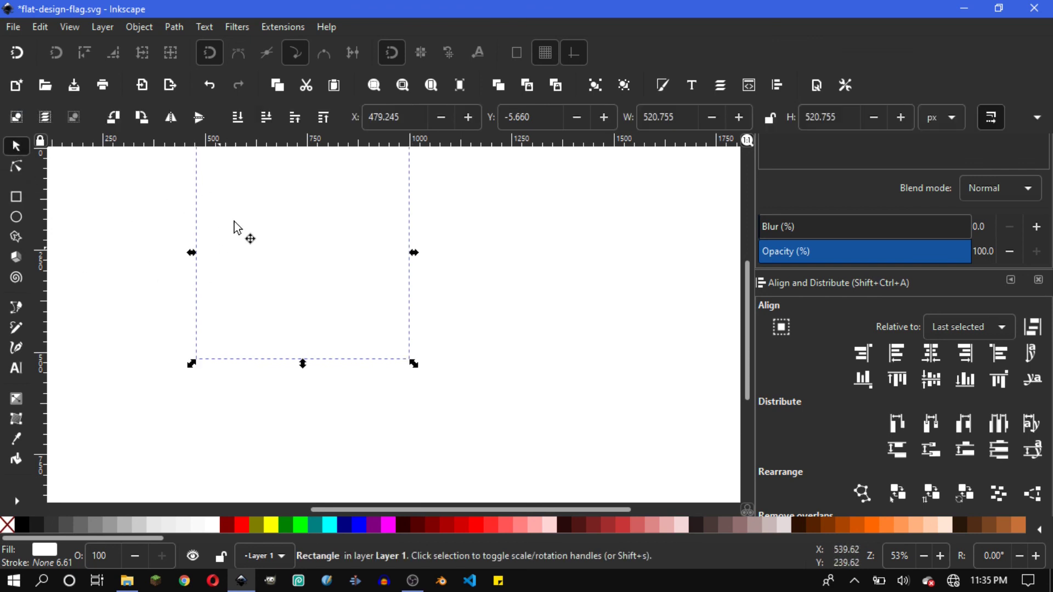
pyautogui.scroll(2, 260, 214)
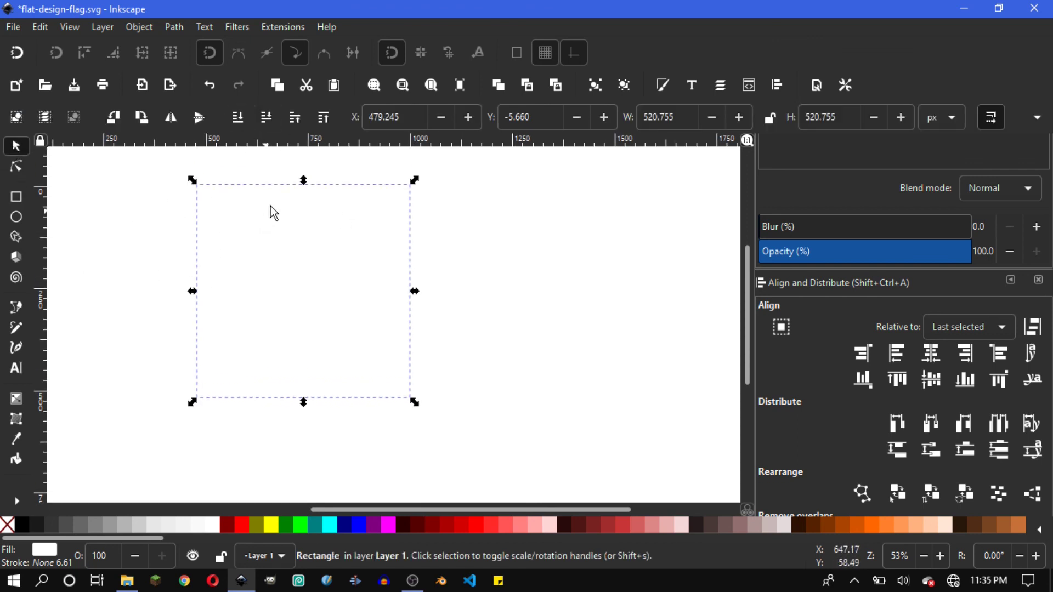
pyautogui.click(245, 122)
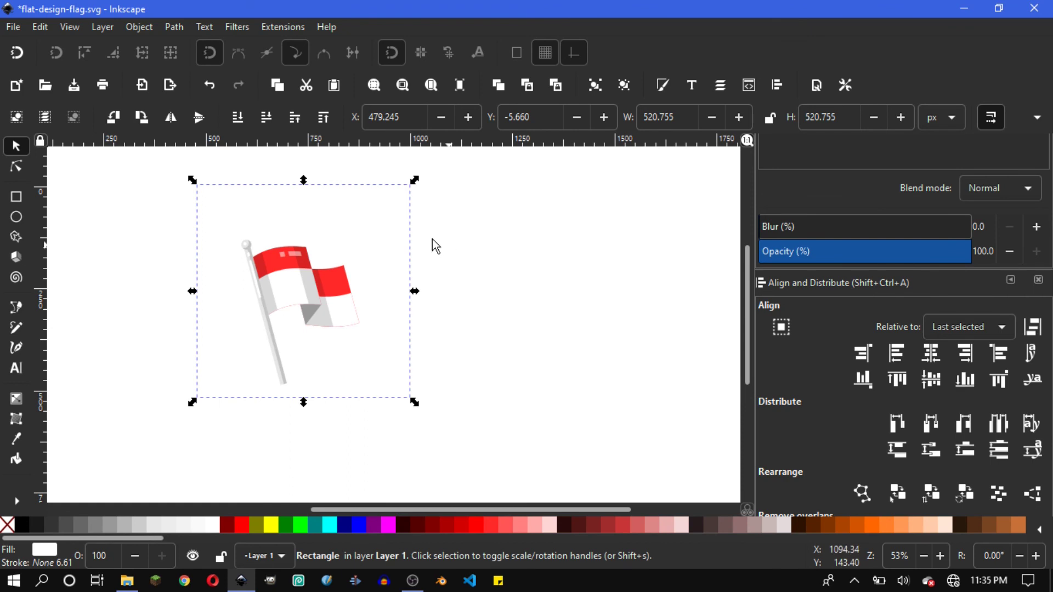
pyautogui.click(889, 531)
# Fill the square orange and centre the flag group on it horizontally and vertically.
pyautogui.click(523, 389)
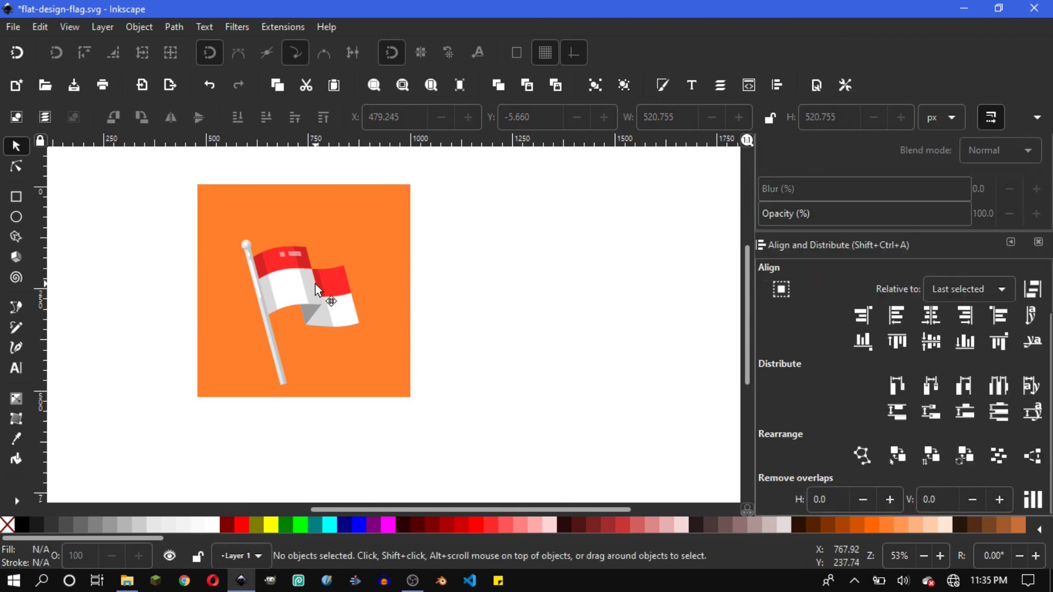
pyautogui.click(316, 286)
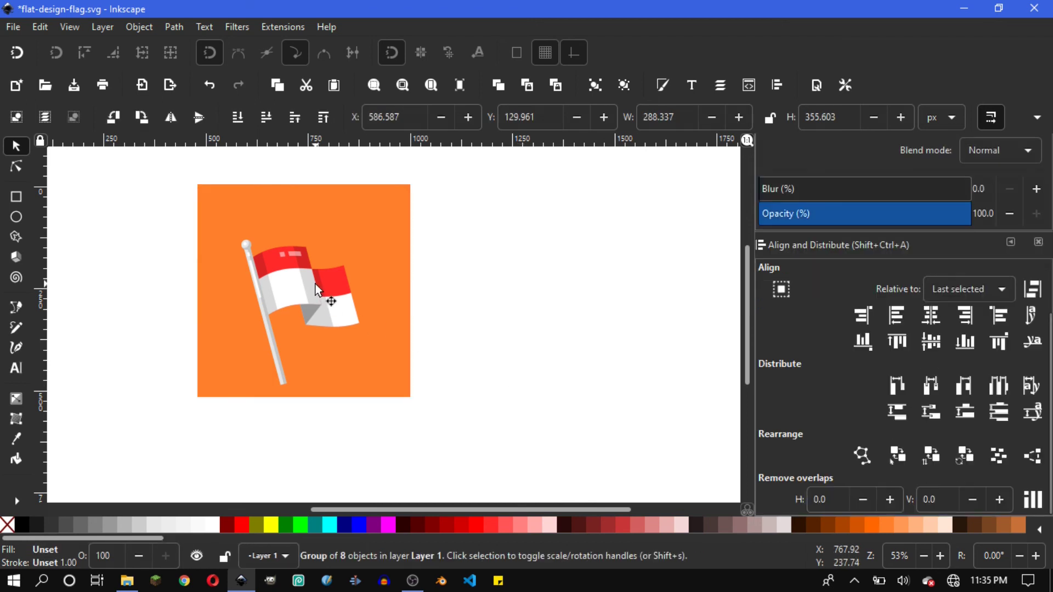
pyautogui.keyDown('shift'); pyautogui.click(407, 231); pyautogui.keyUp('shift')
pyautogui.click(931, 315)
pyautogui.click(930, 341)
pyautogui.click(533, 336)
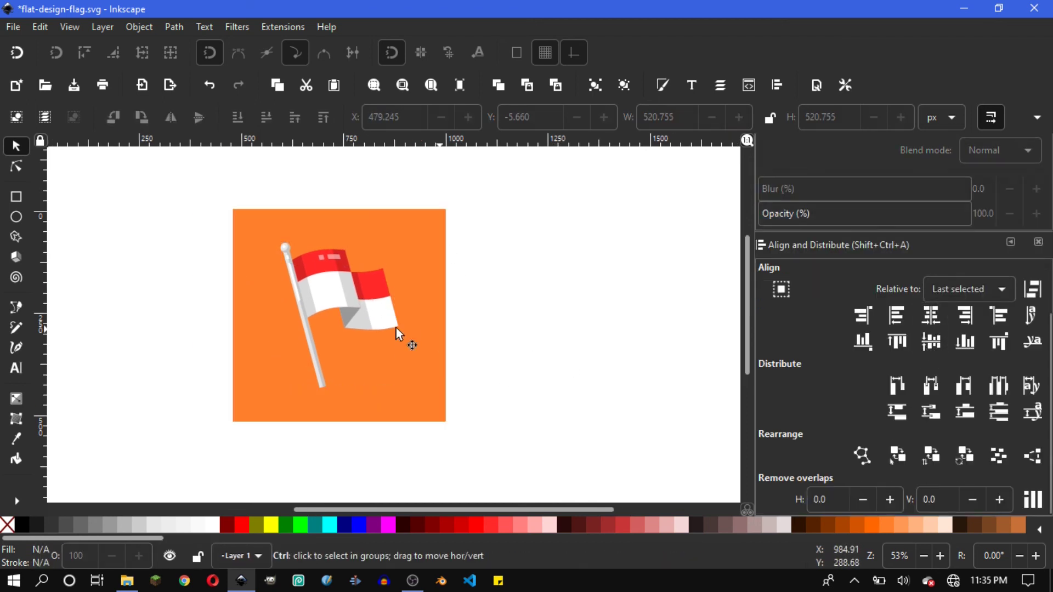
pyautogui.keyDown('ctrl'); pyautogui.scroll(1, 395, 328); pyautogui.keyUp('ctrl')
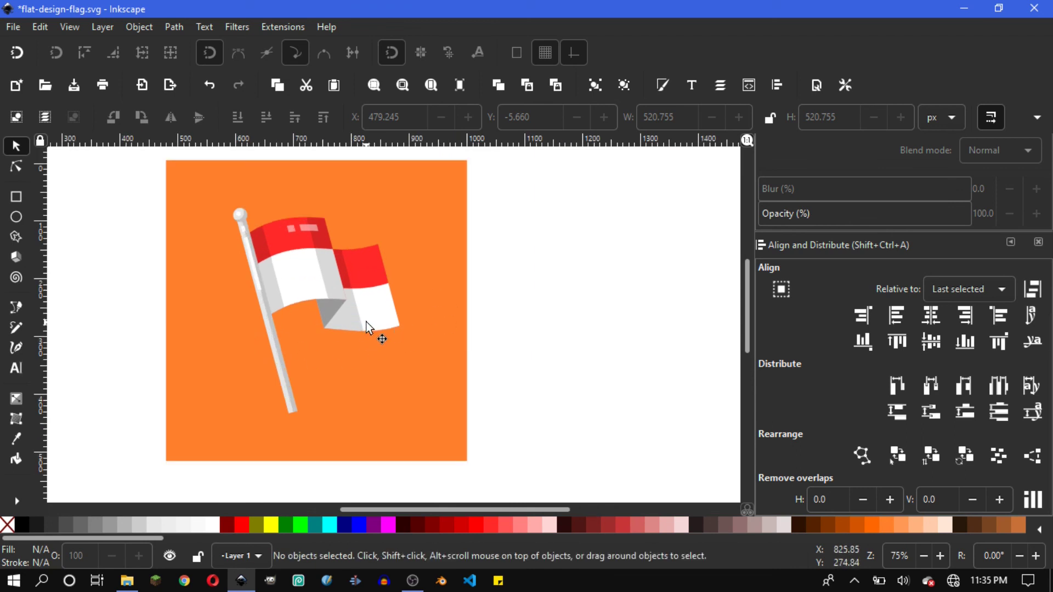
pyautogui.moveTo(366, 321); pyautogui.dragTo(345, 332)
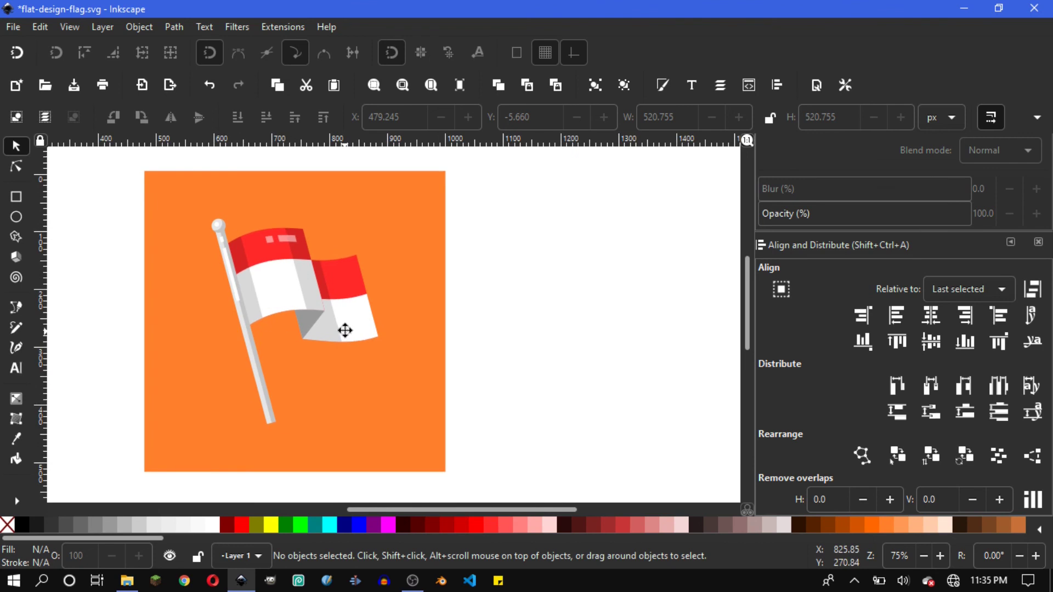